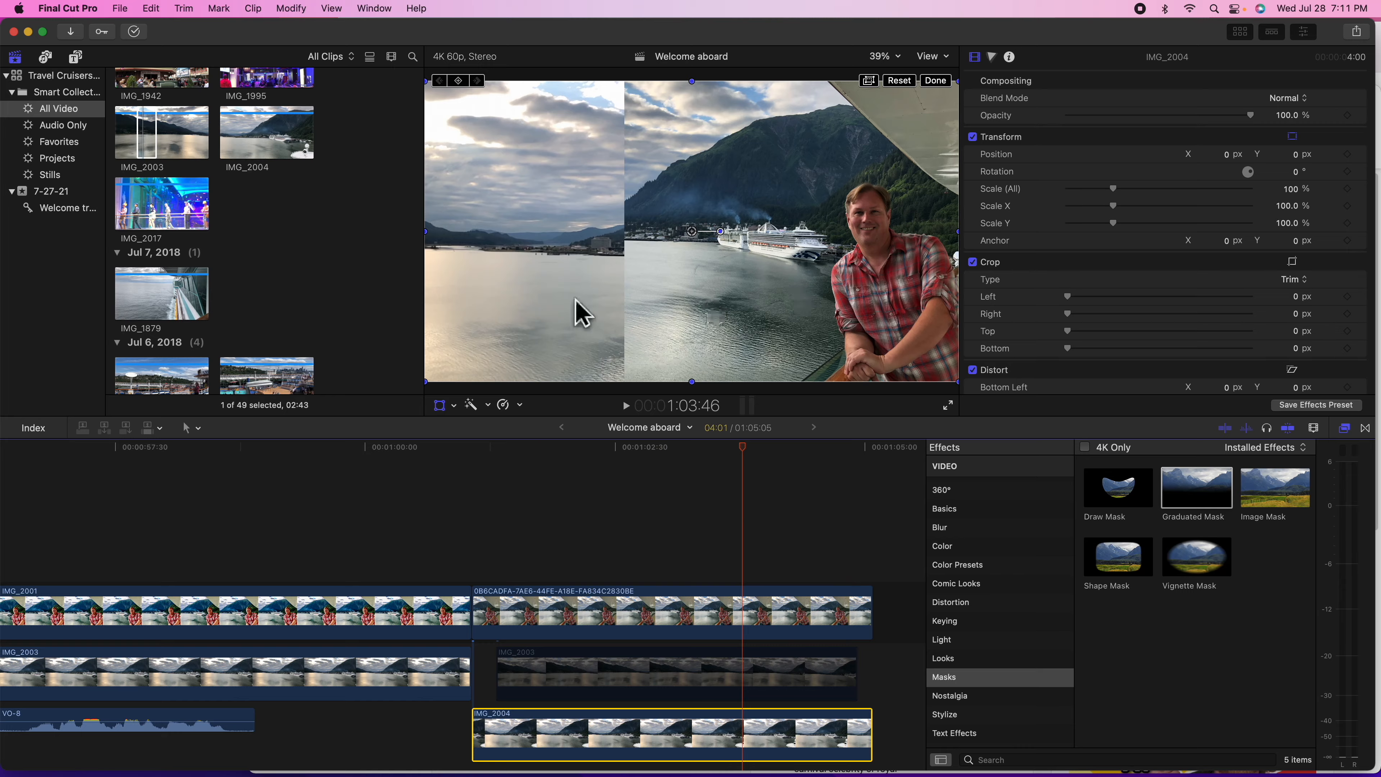
- Reposition and enlarge the IMG_2004 clip to 123.31% scale, and match its color to the photo clip layered above it
{"action": "left_click_drag", "start_coordinate": [703, 247], "coordinate": [703, 238]}
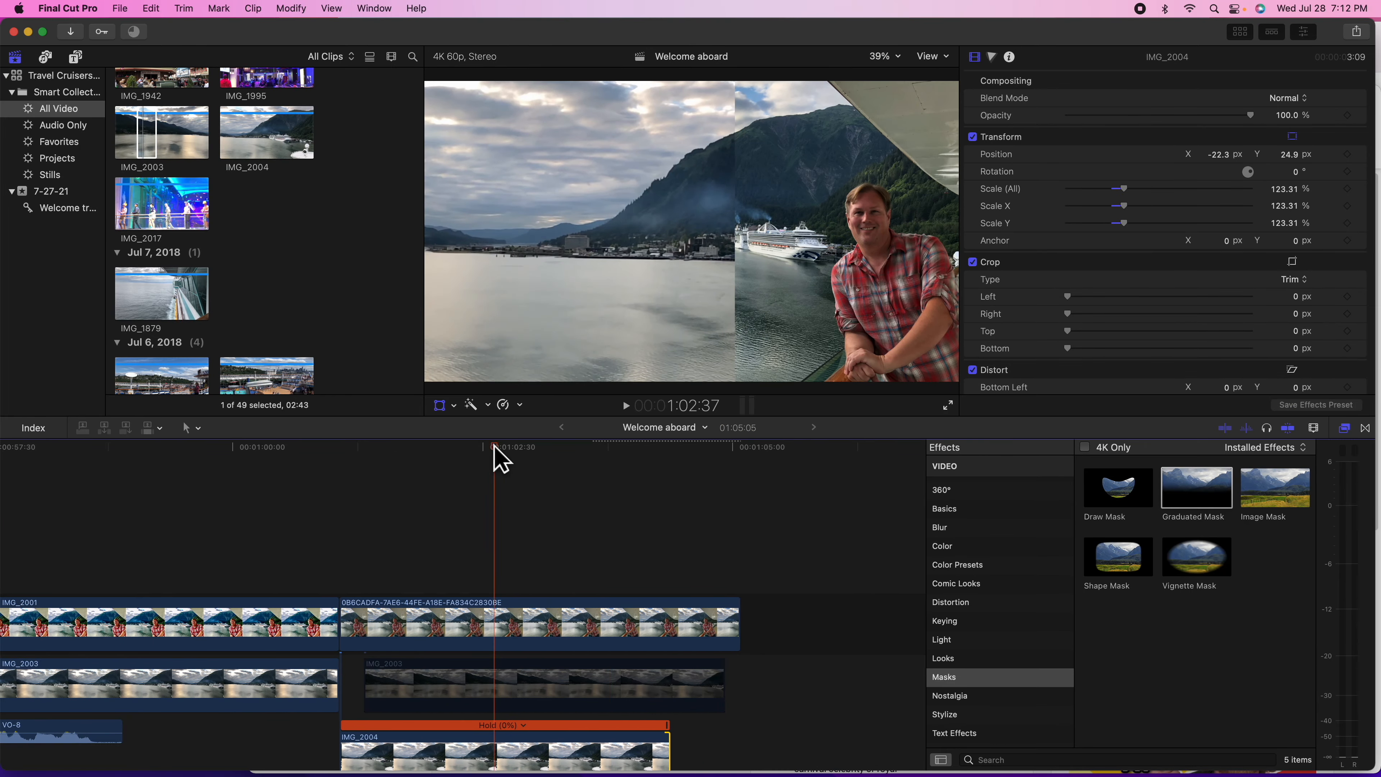
{"action": "left_click", "coordinate": [503, 435]}
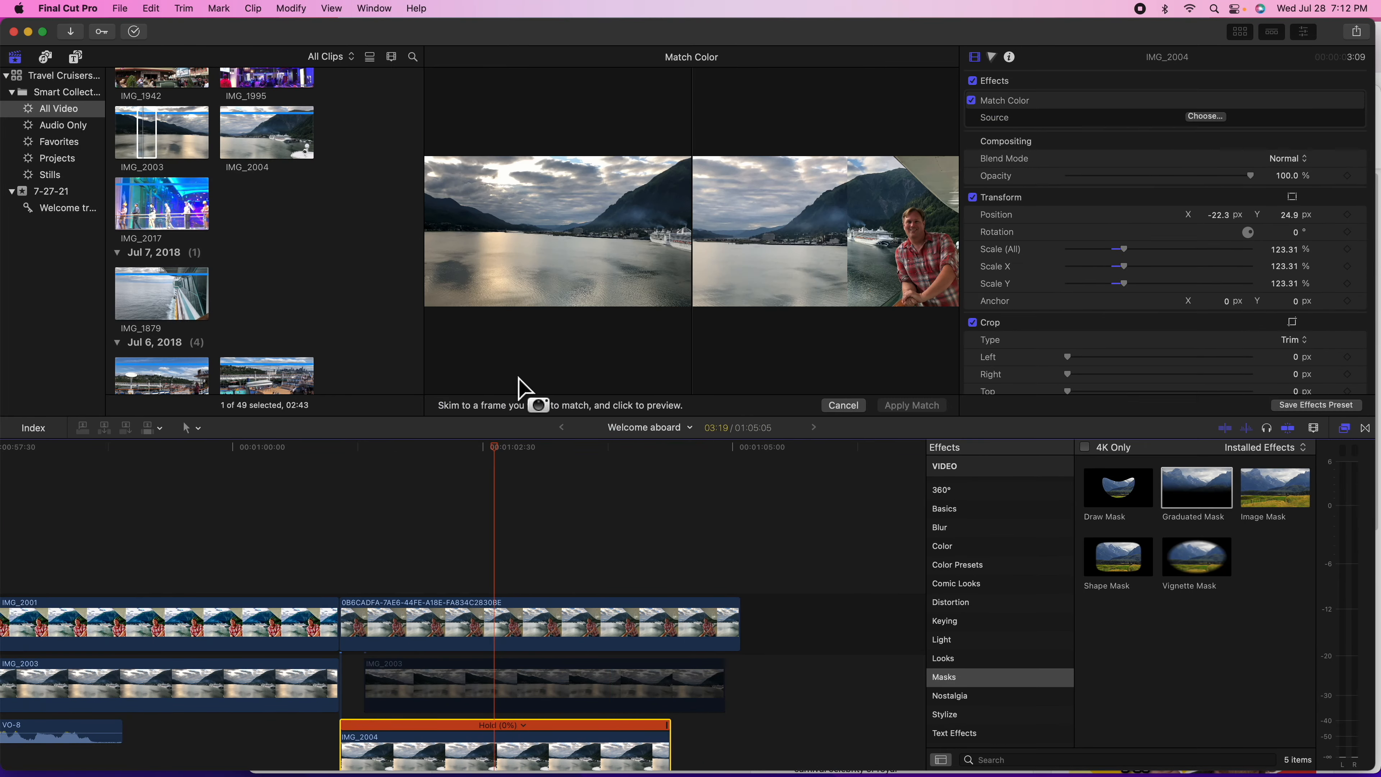
{"action": "left_click", "coordinate": [672, 632]}
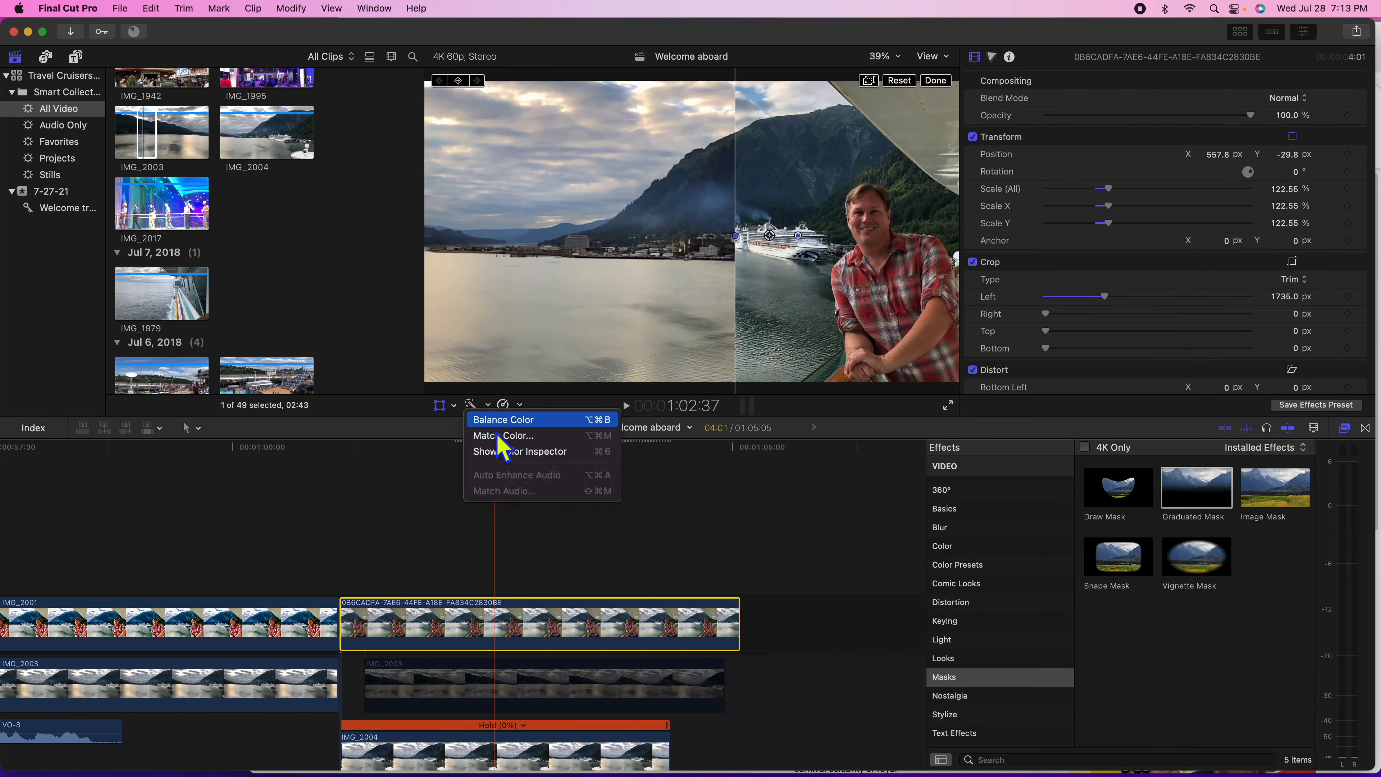
{"action": "left_click", "coordinate": [503, 435]}
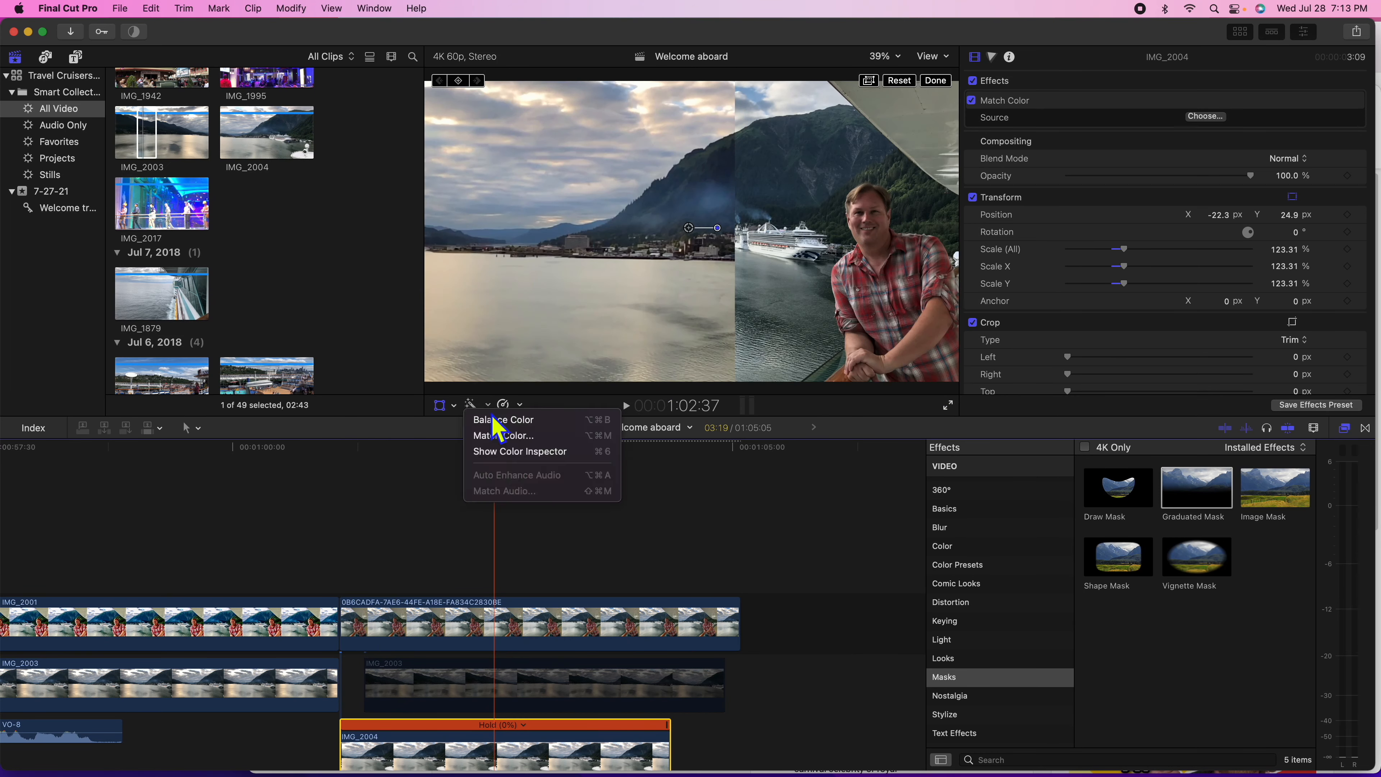
{"action": "left_click", "coordinate": [503, 435]}
{"action": "left_click", "coordinate": [912, 406]}
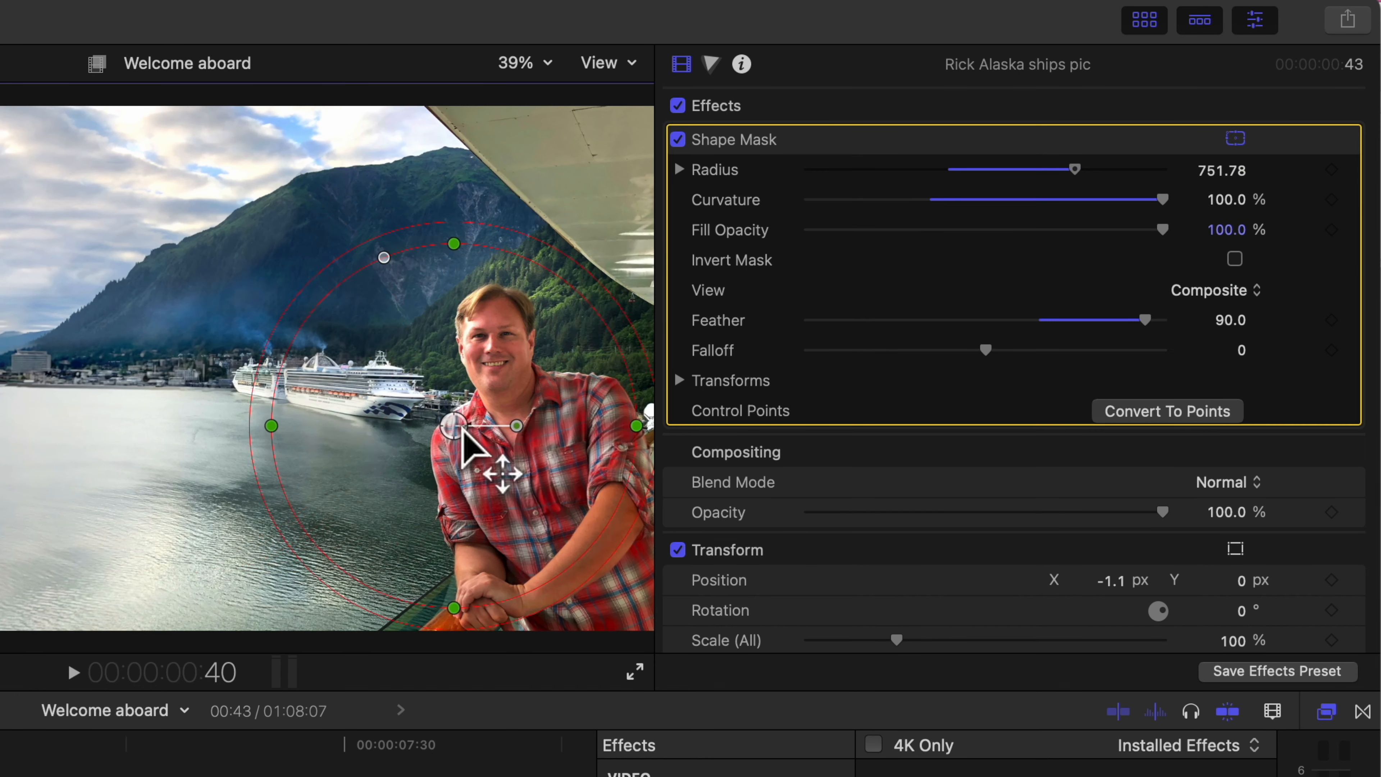
- Reposition the circular Shape Mask around the man in the Alaska ships photo and choose the Gradient texture generator
{"action": "left_click_drag", "start_coordinate": [487, 463], "coordinate": [595, 462]}
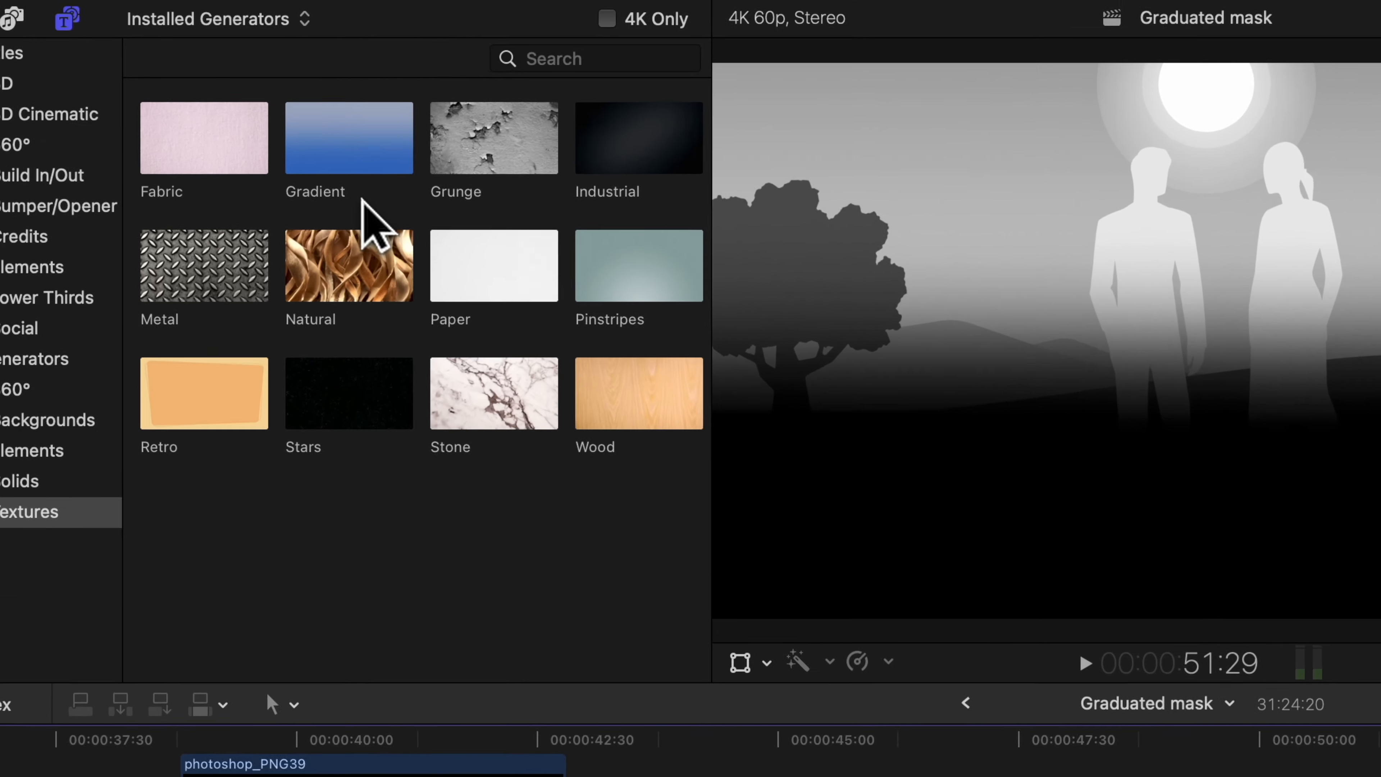
{"action": "left_click", "coordinate": [362, 201]}
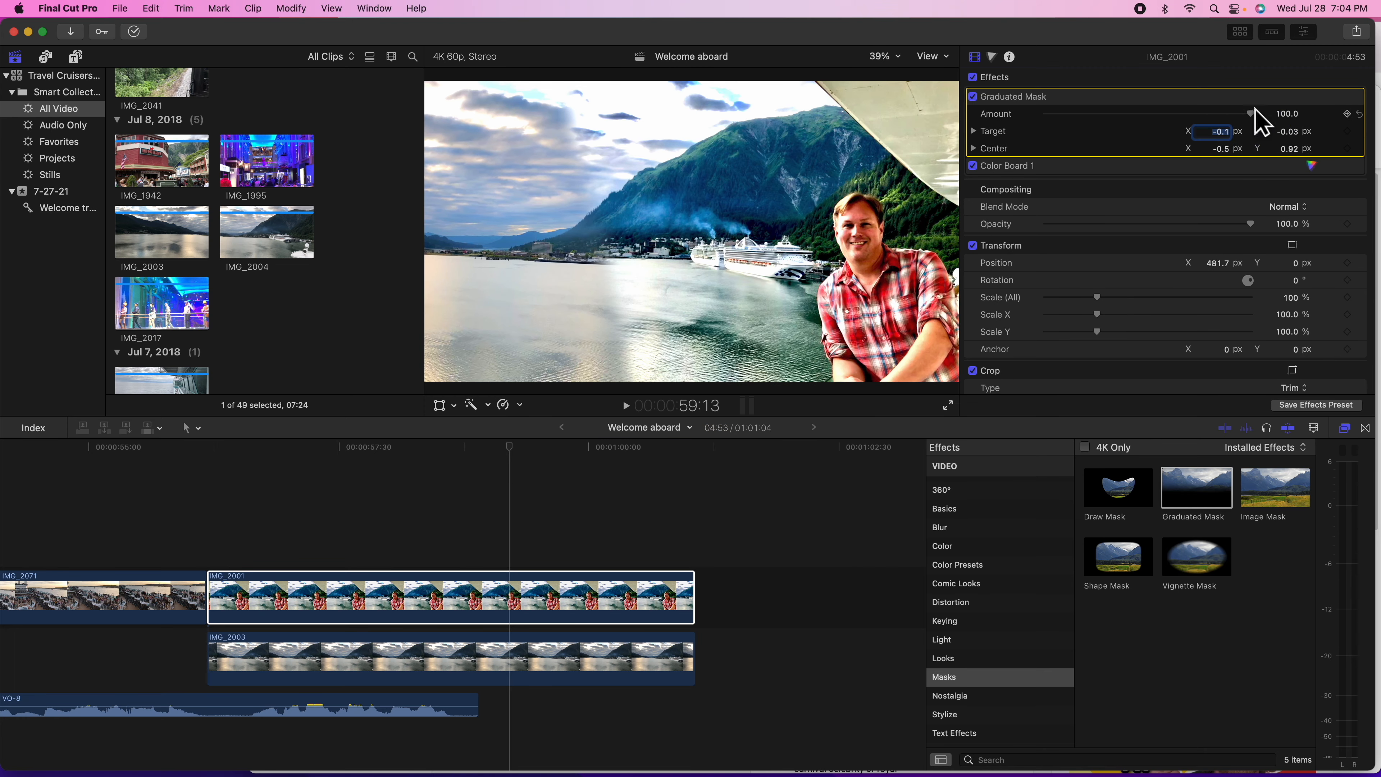
- Adjust the highlights exposure of the IMG_2003 clip in its Color Board correction
{"action": "left_click", "coordinate": [1288, 98]}
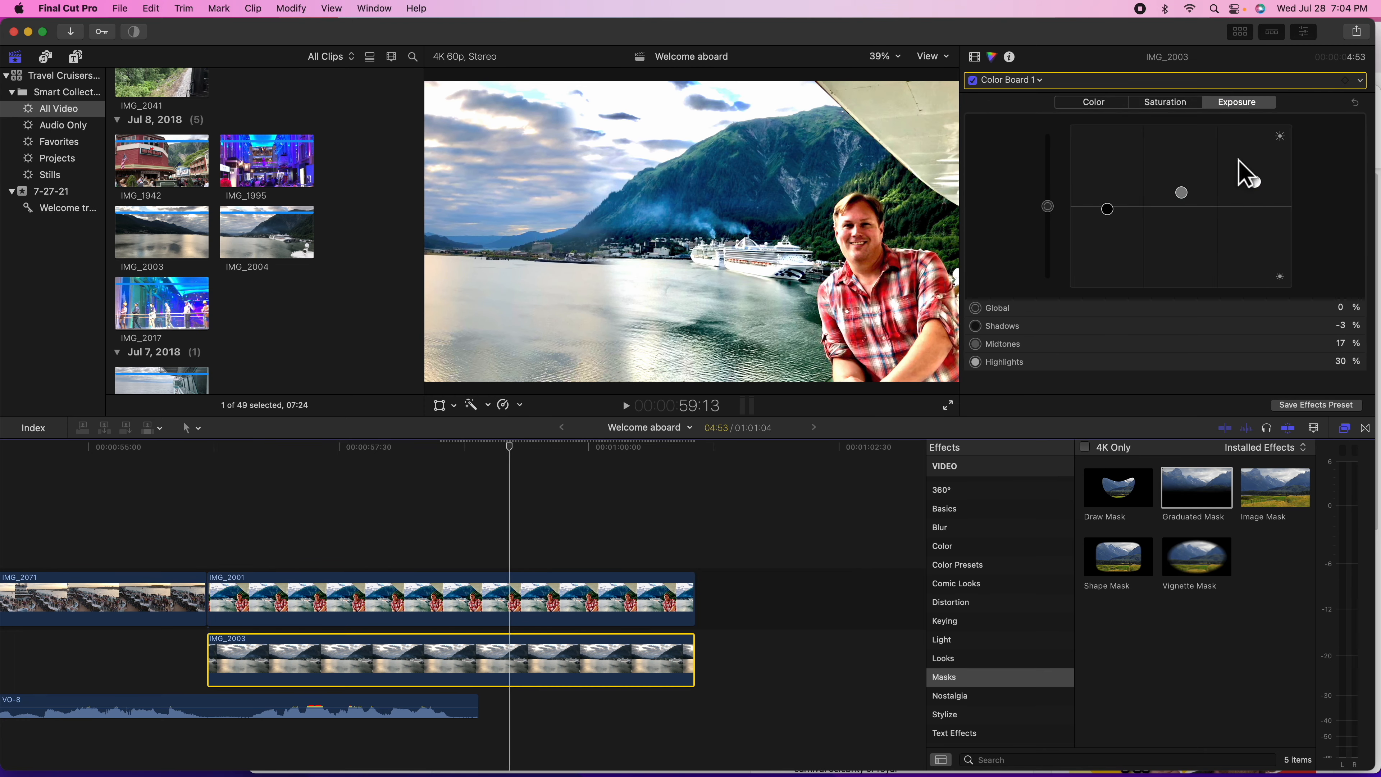
{"action": "left_click_drag", "start_coordinate": [1242, 170], "coordinate": [1253, 169]}
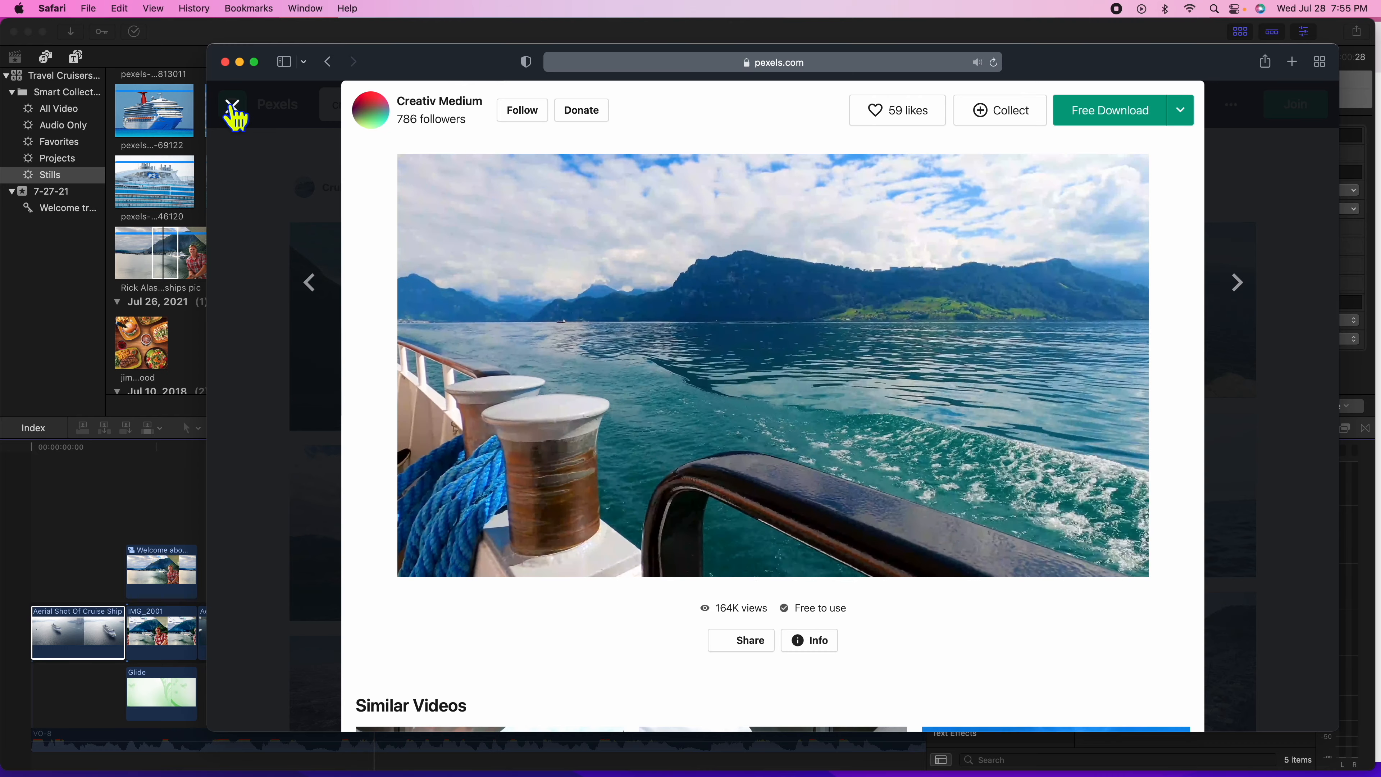
- Switch to Pexels in Safari, close the open video preview and browse the stock videos
{"action": "left_click", "coordinate": [231, 117]}
{"action": "scroll", "coordinate": [801, 406], "scroll_direction": "down", "scroll_amount": 5}
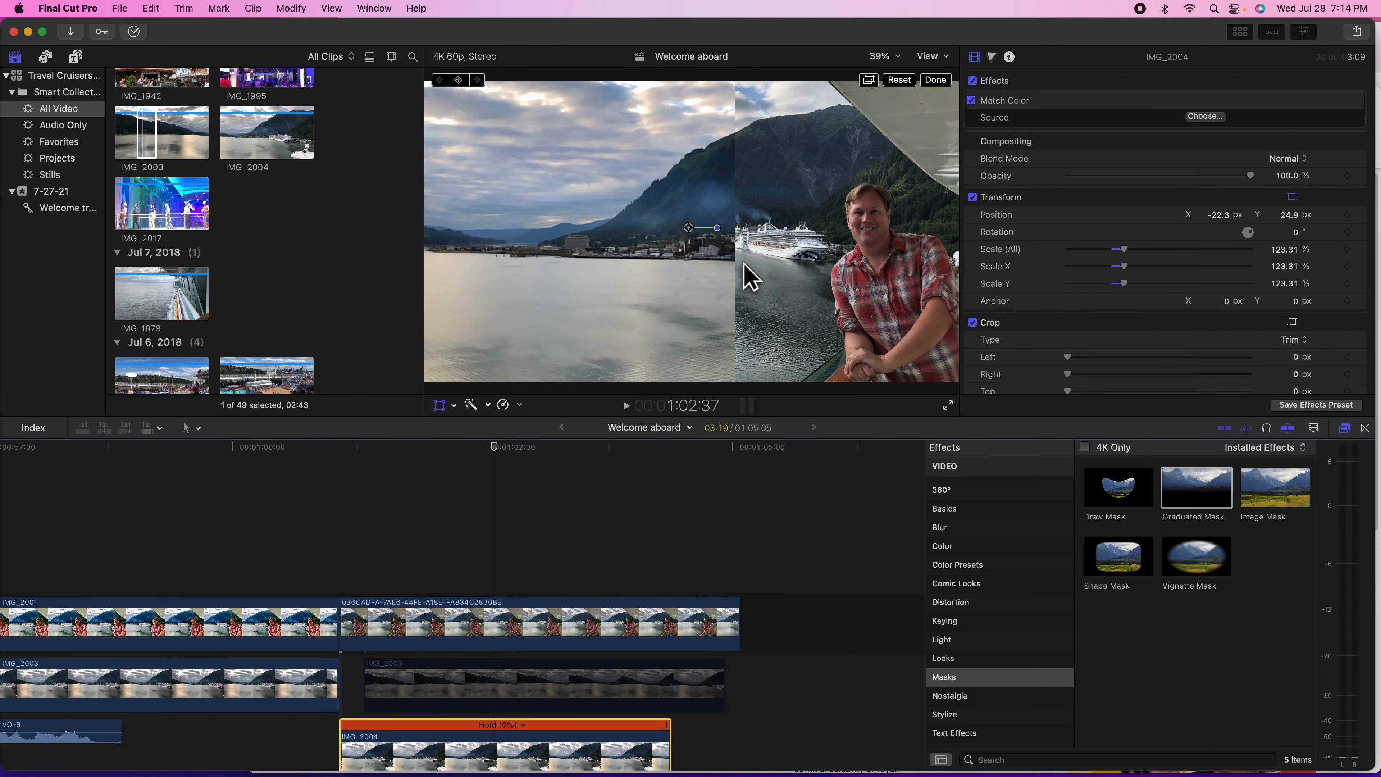
- Switch to YouTube and look over the Vid Tech channel's uploaded videos
{"action": "left_click", "coordinate": [684, 648]}
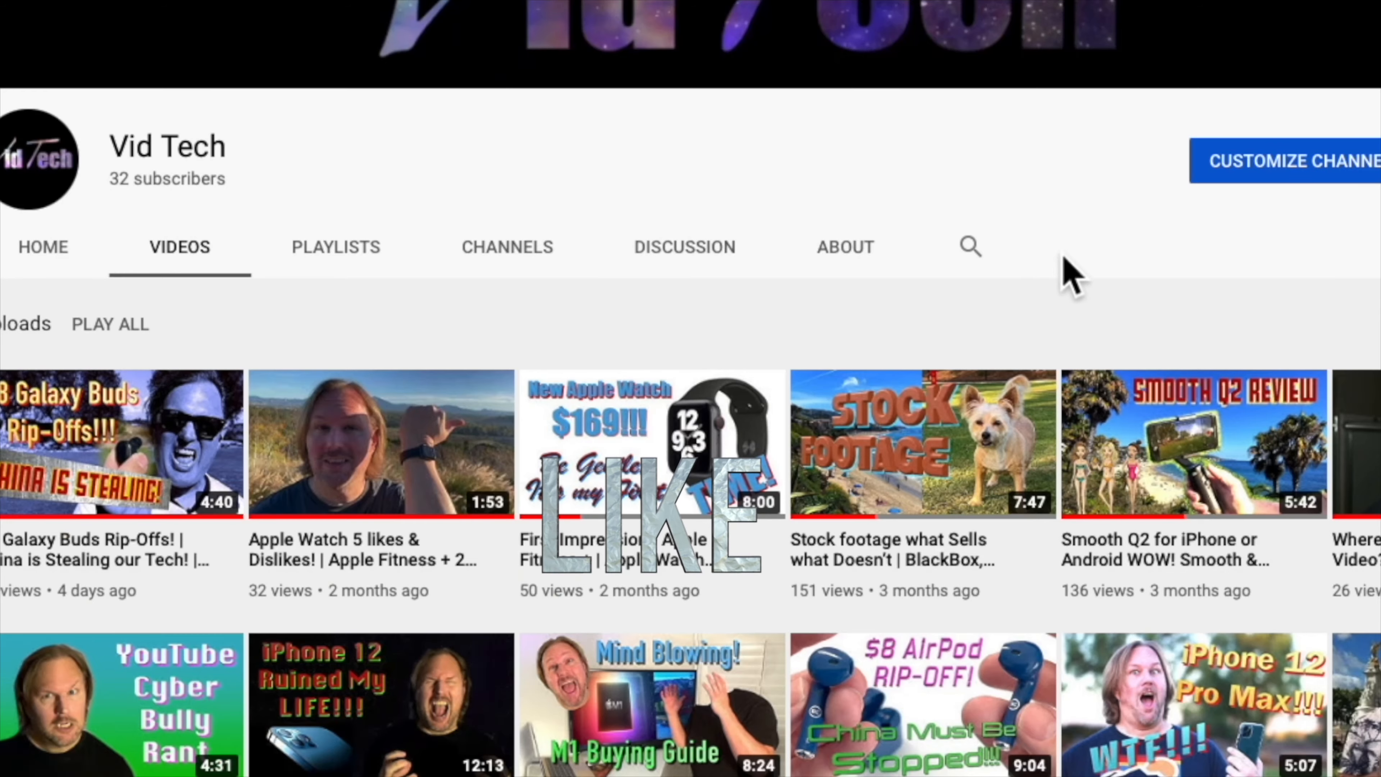
{"action": "scroll", "coordinate": [1071, 277], "scroll_direction": "down", "scroll_amount": 10}
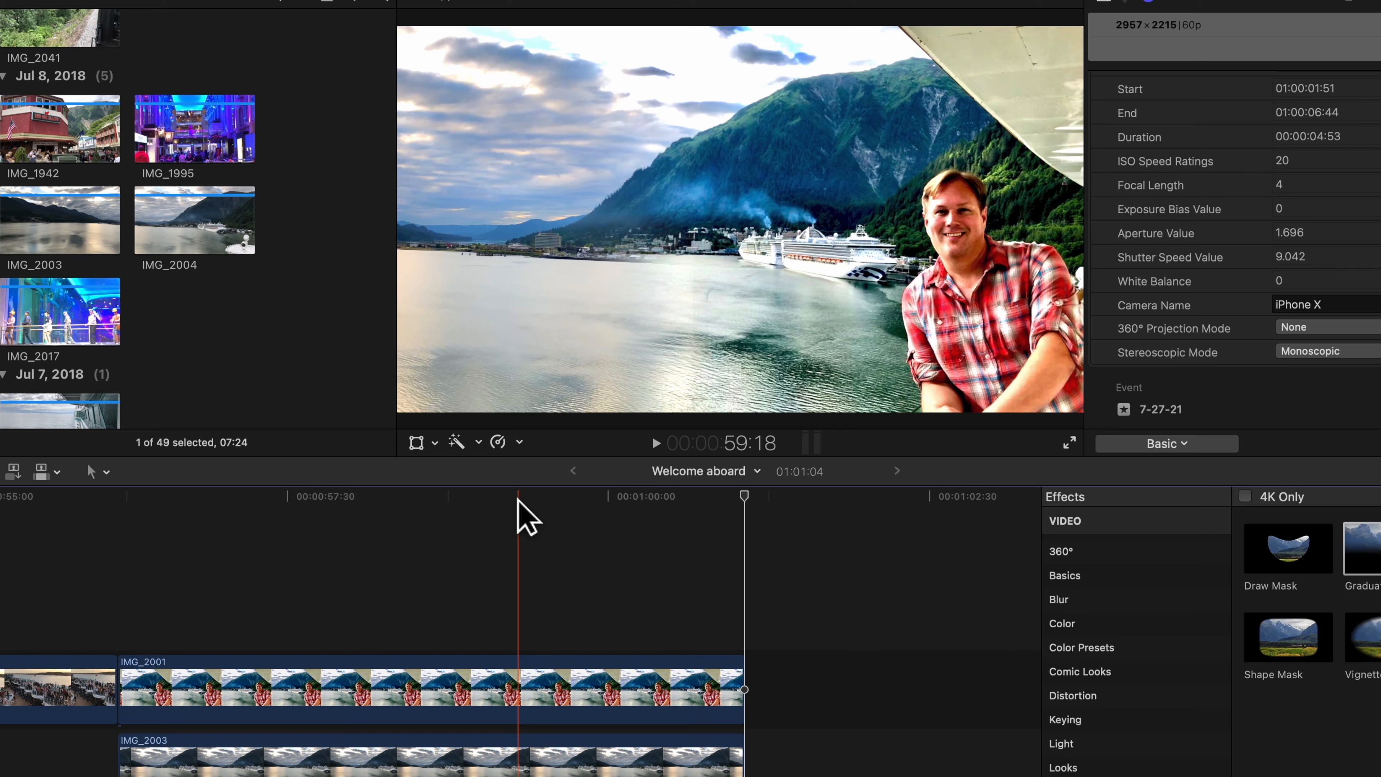
- With the playhead at 59:18, disable the IMG_2003 and IMG_2001 clips in turn to inspect each layer, and re-enable both
{"action": "left_click", "coordinate": [517, 499]}
{"action": "left_click", "coordinate": [553, 668]}
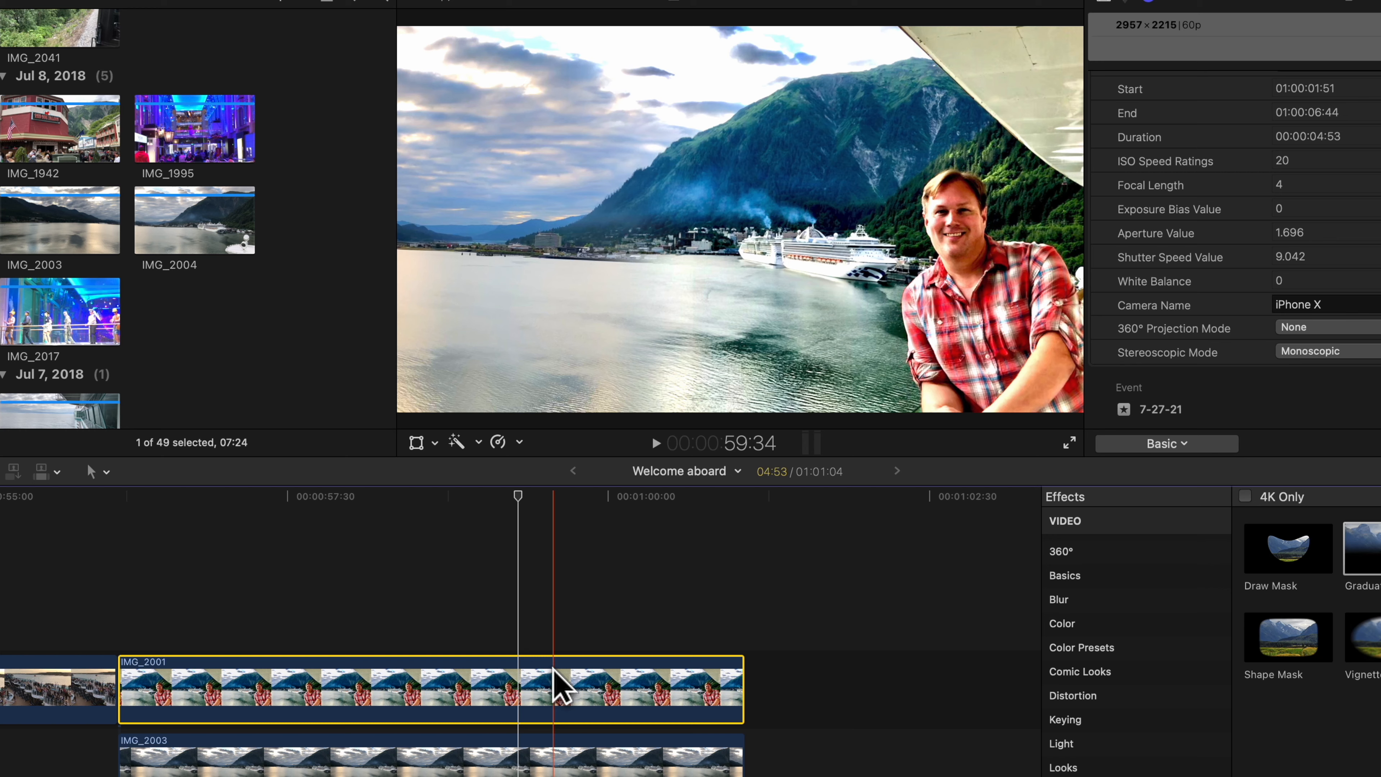
{"action": "left_click", "coordinate": [560, 759]}
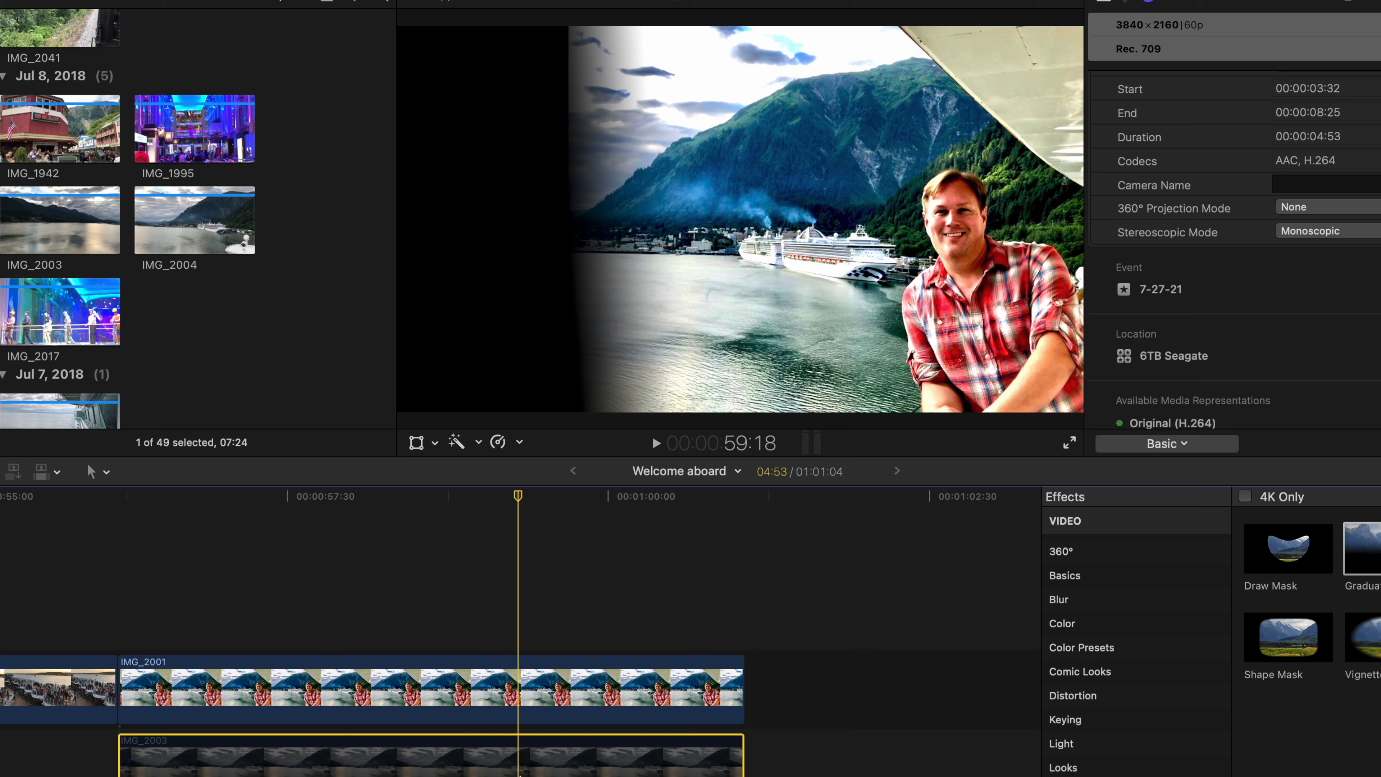
{"action": "left_click", "coordinate": [518, 688]}
{"action": "key", "text": "v"}
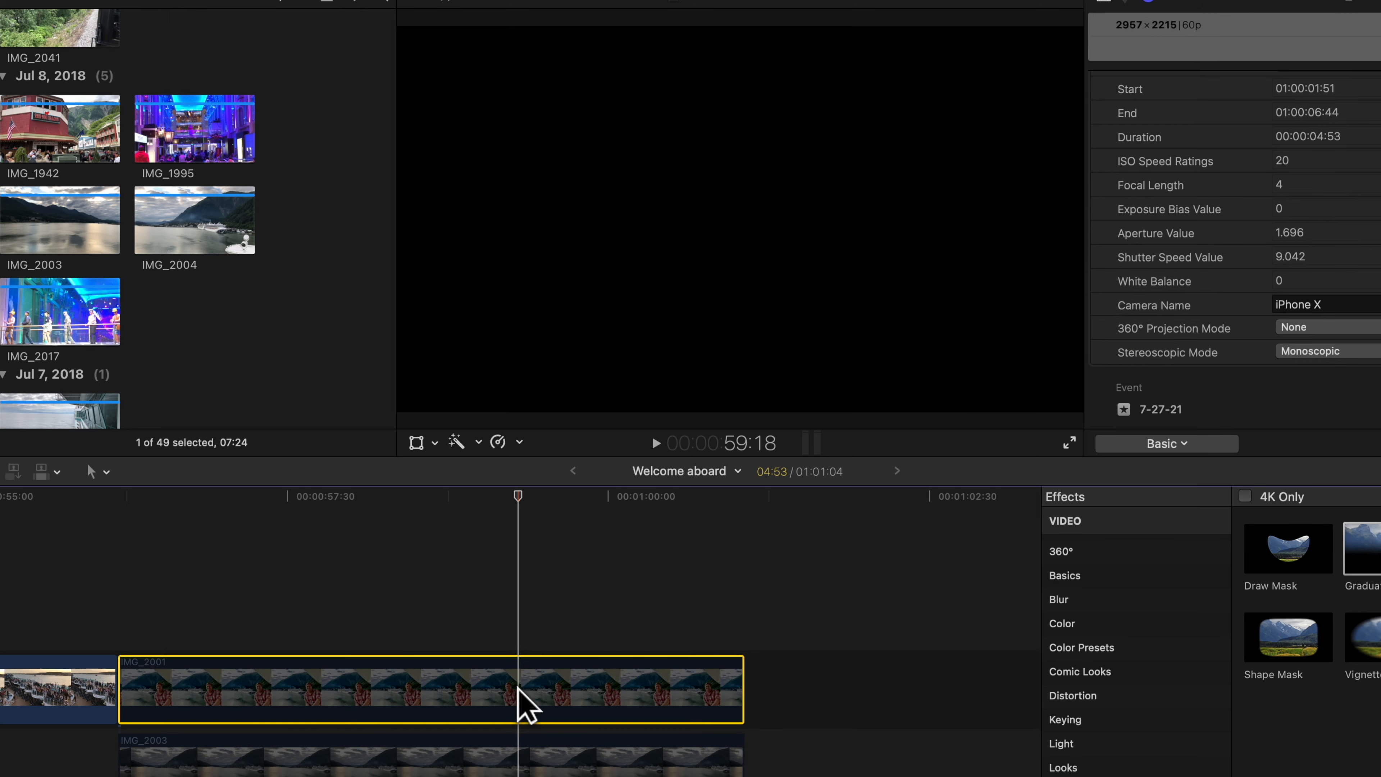
{"action": "left_click", "coordinate": [517, 775]}
{"action": "key", "text": "v"}
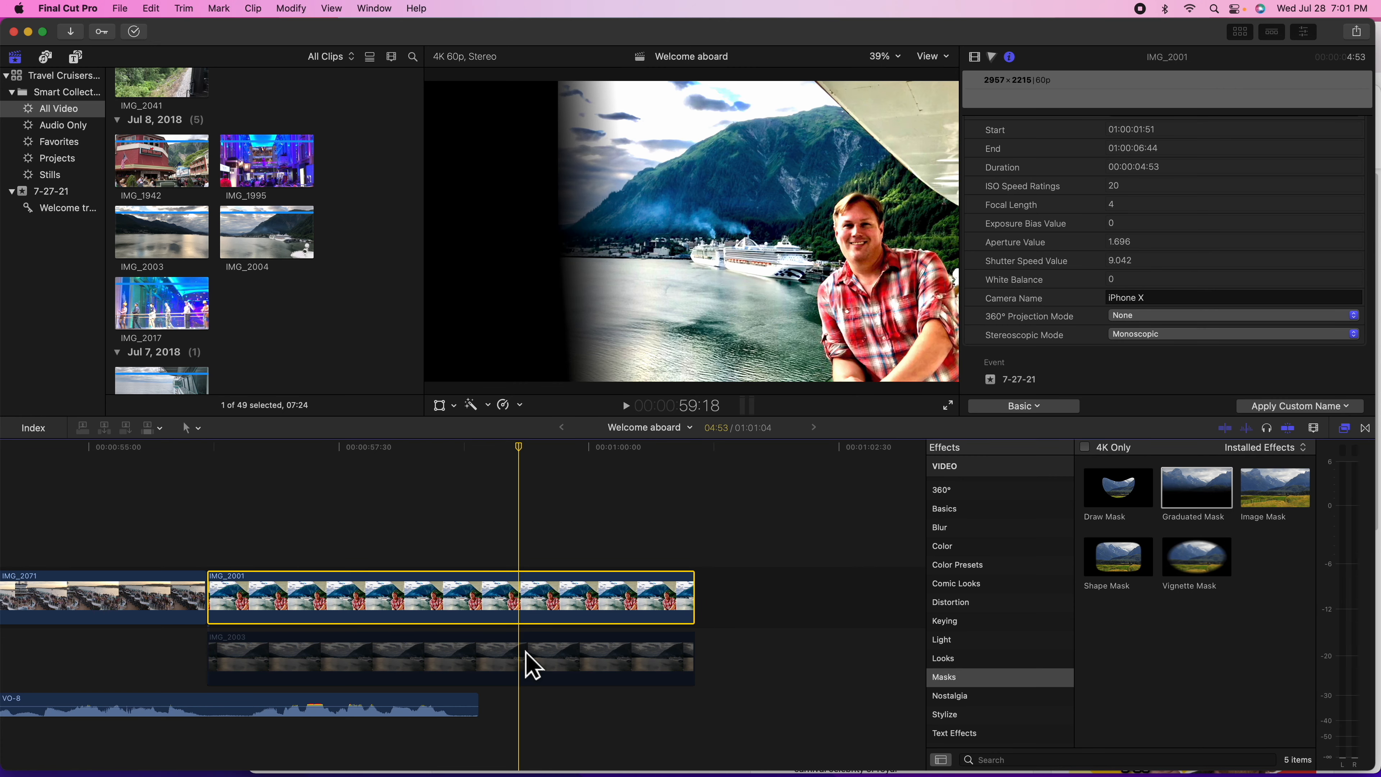
{"action": "left_click", "coordinate": [529, 658]}
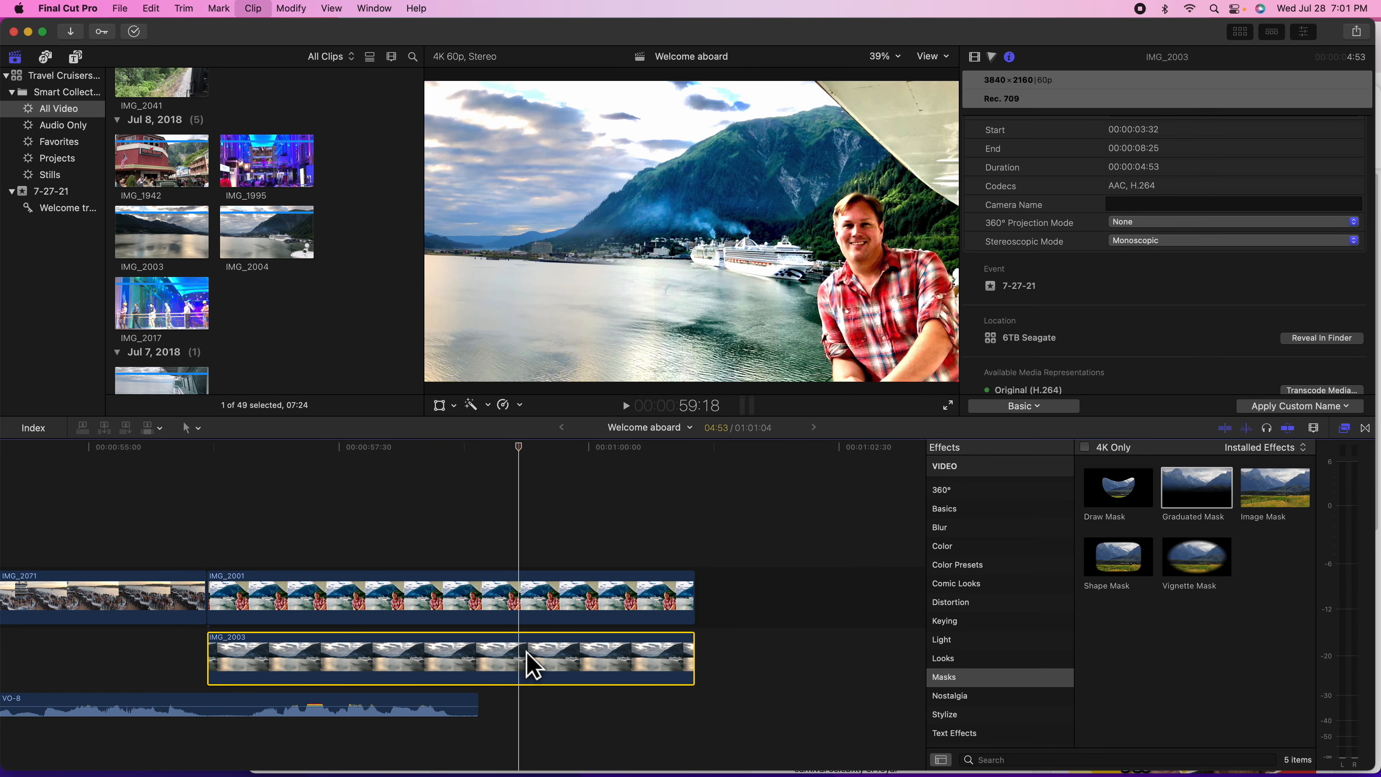
- Show the Graduated Mask settings applied to the IMG_2001 clip
{"action": "left_click", "coordinate": [545, 617]}
{"action": "left_click", "coordinate": [1197, 493]}
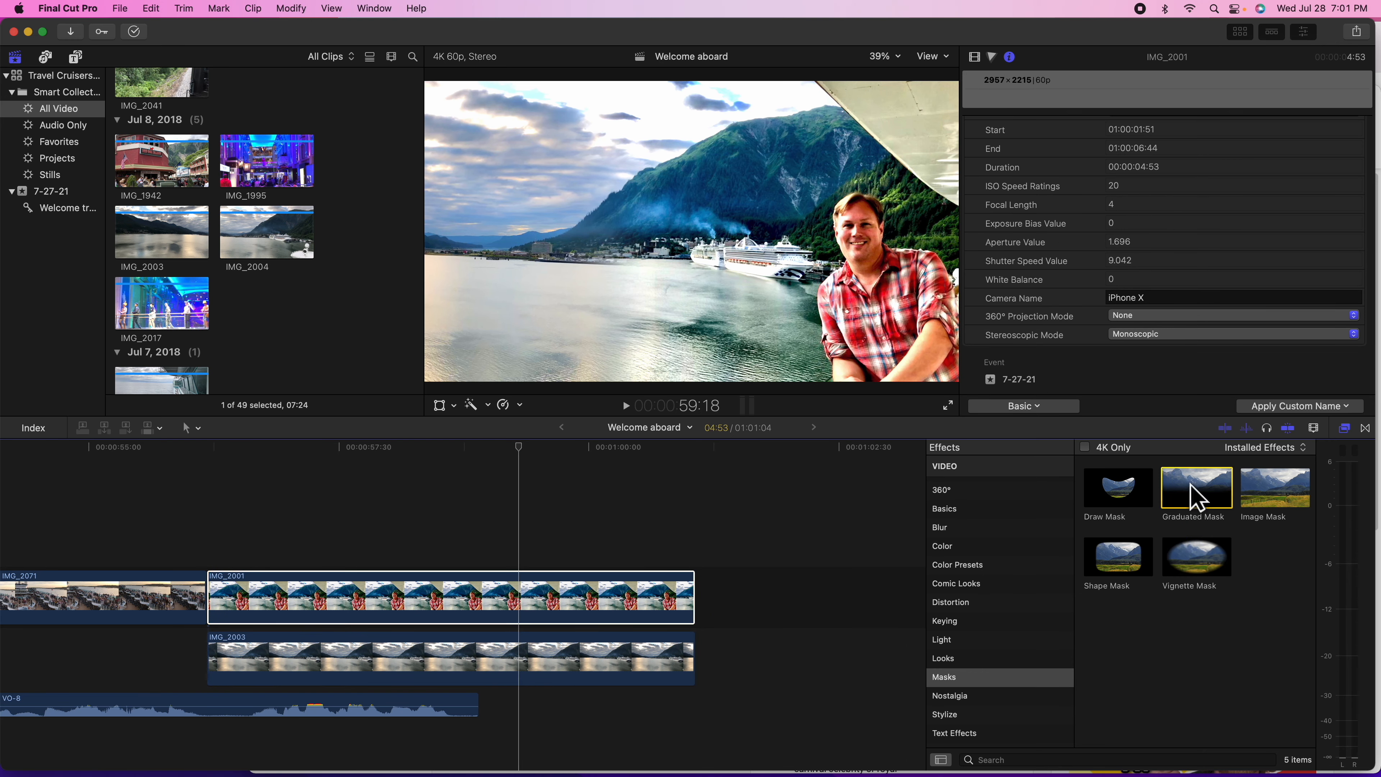
{"action": "left_click", "coordinate": [973, 58]}
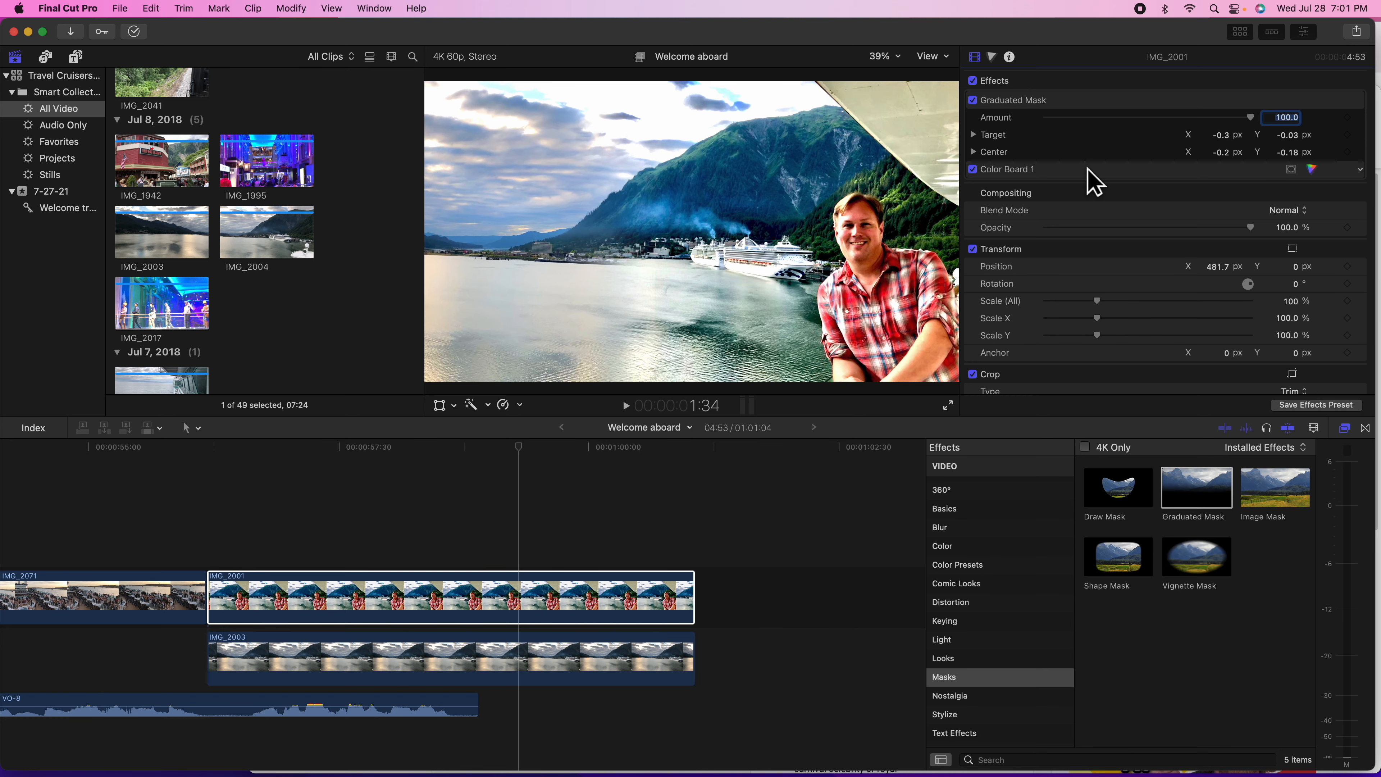
- Select the IMG_2003 clip beneath the masked photo and examine its Hold retiming option
{"action": "left_click", "coordinate": [510, 658]}
{"action": "left_click", "coordinate": [503, 404]}
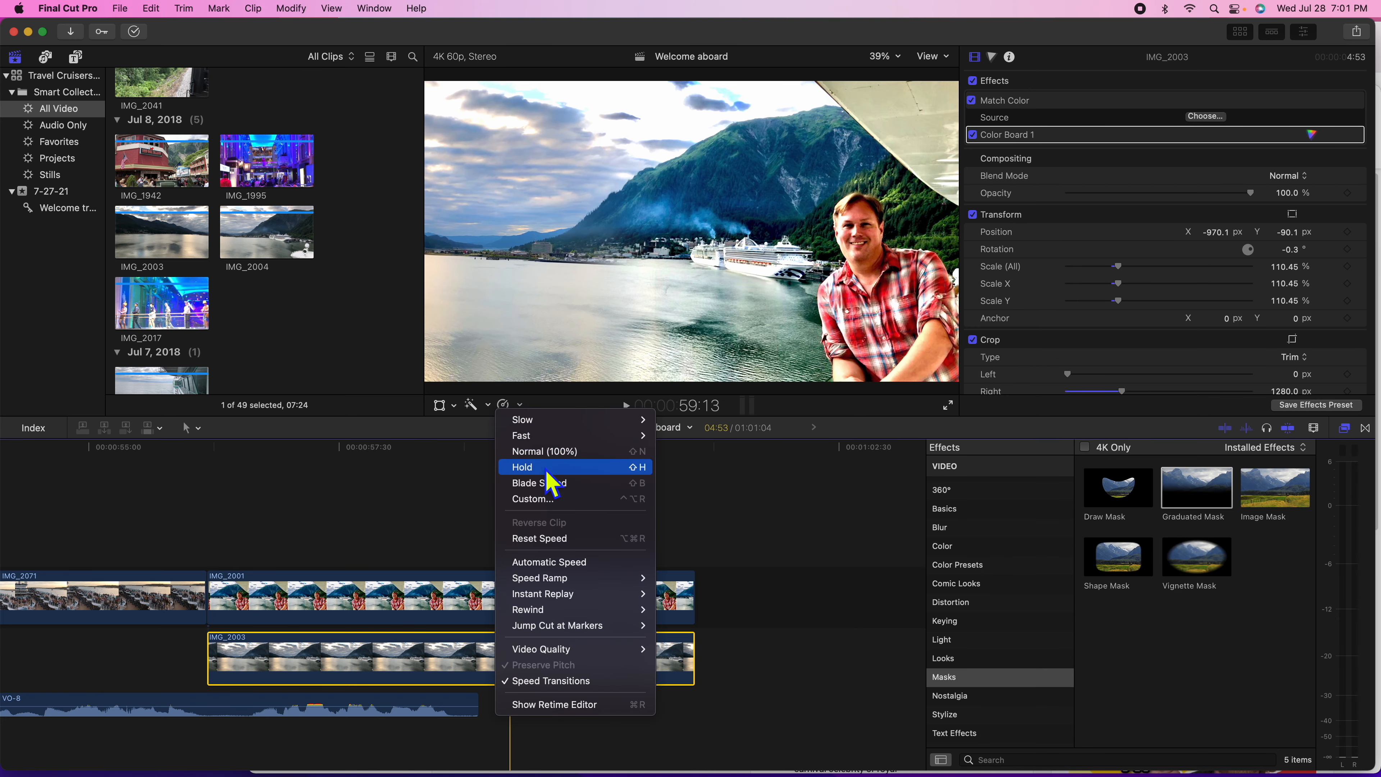
{"action": "key", "text": "alt+f"}
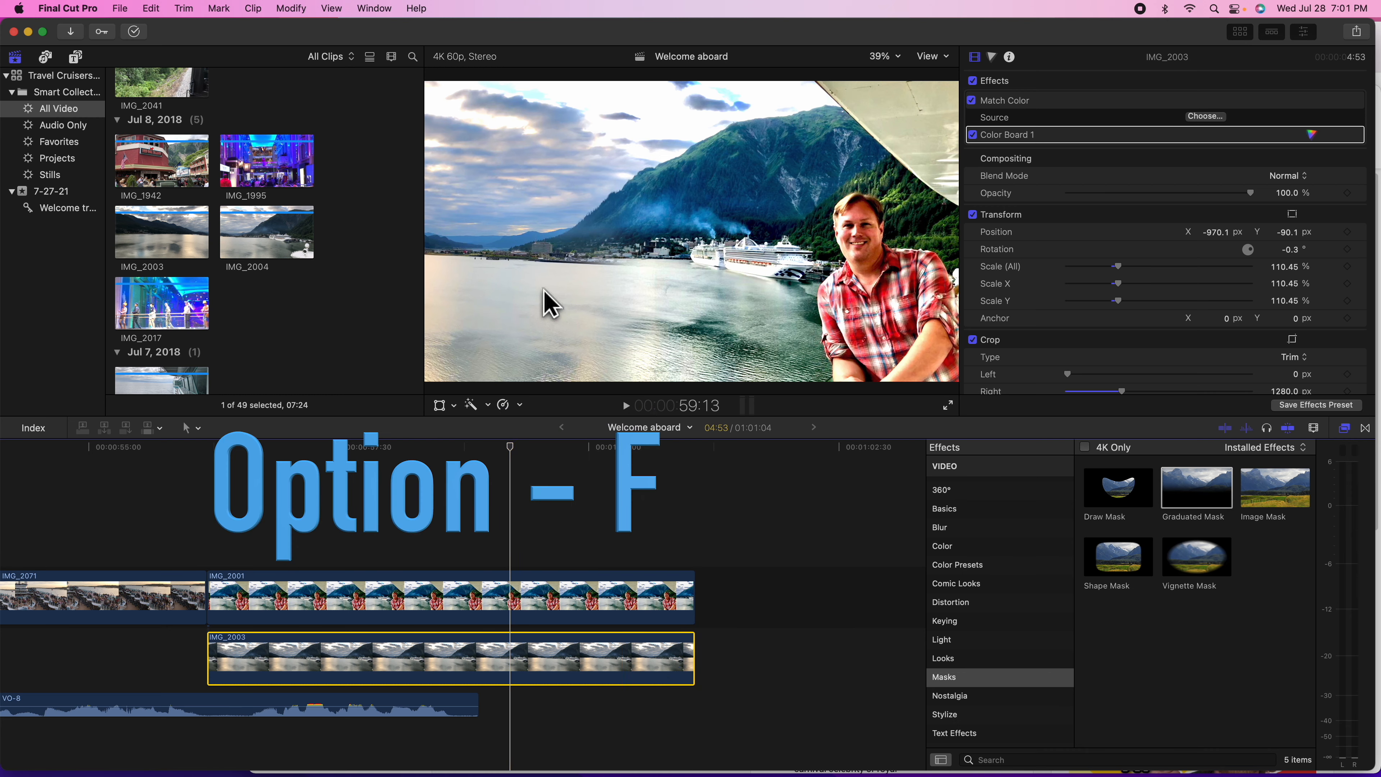
- Adjust the Graduated Mask amount on the IMG_2001 clip
{"action": "left_click", "coordinate": [499, 612]}
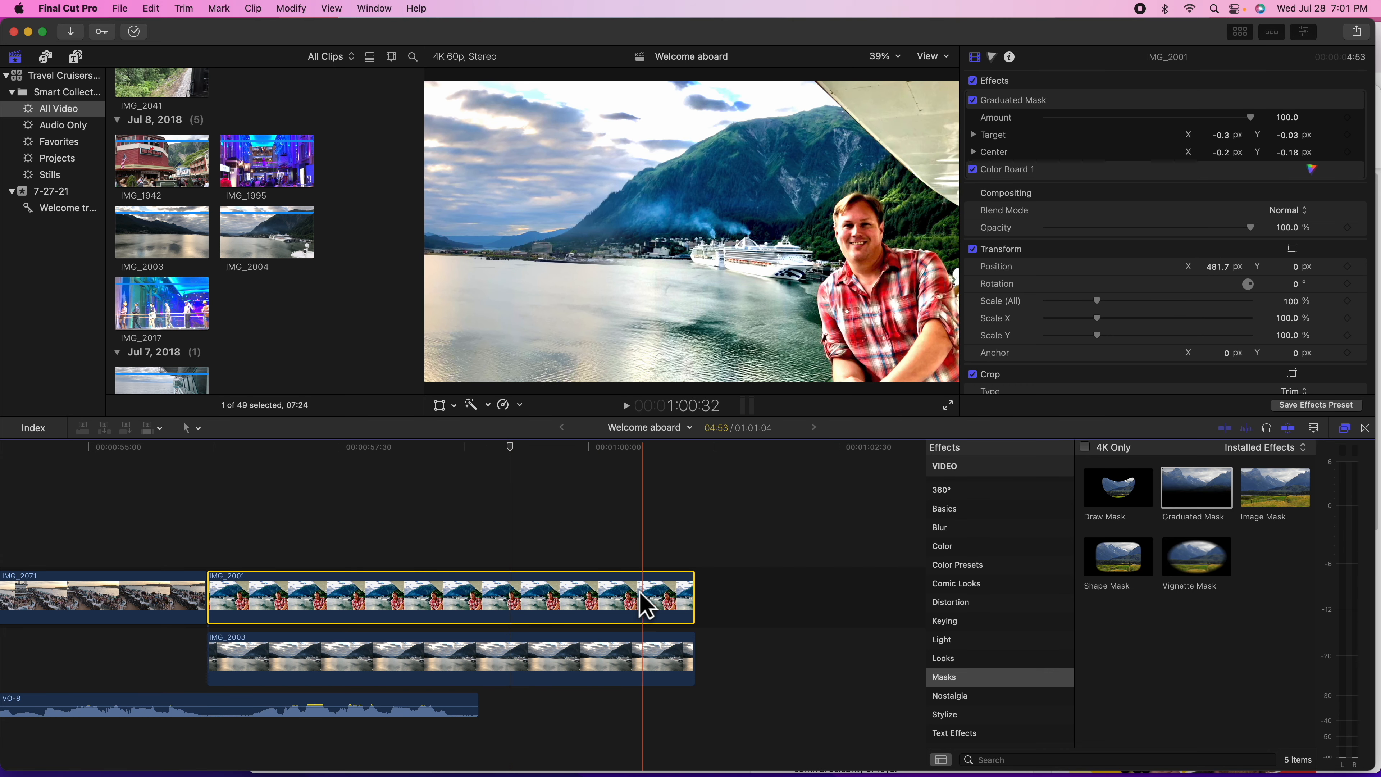
{"action": "left_click_drag", "start_coordinate": [1249, 117], "coordinate": [1263, 140]}
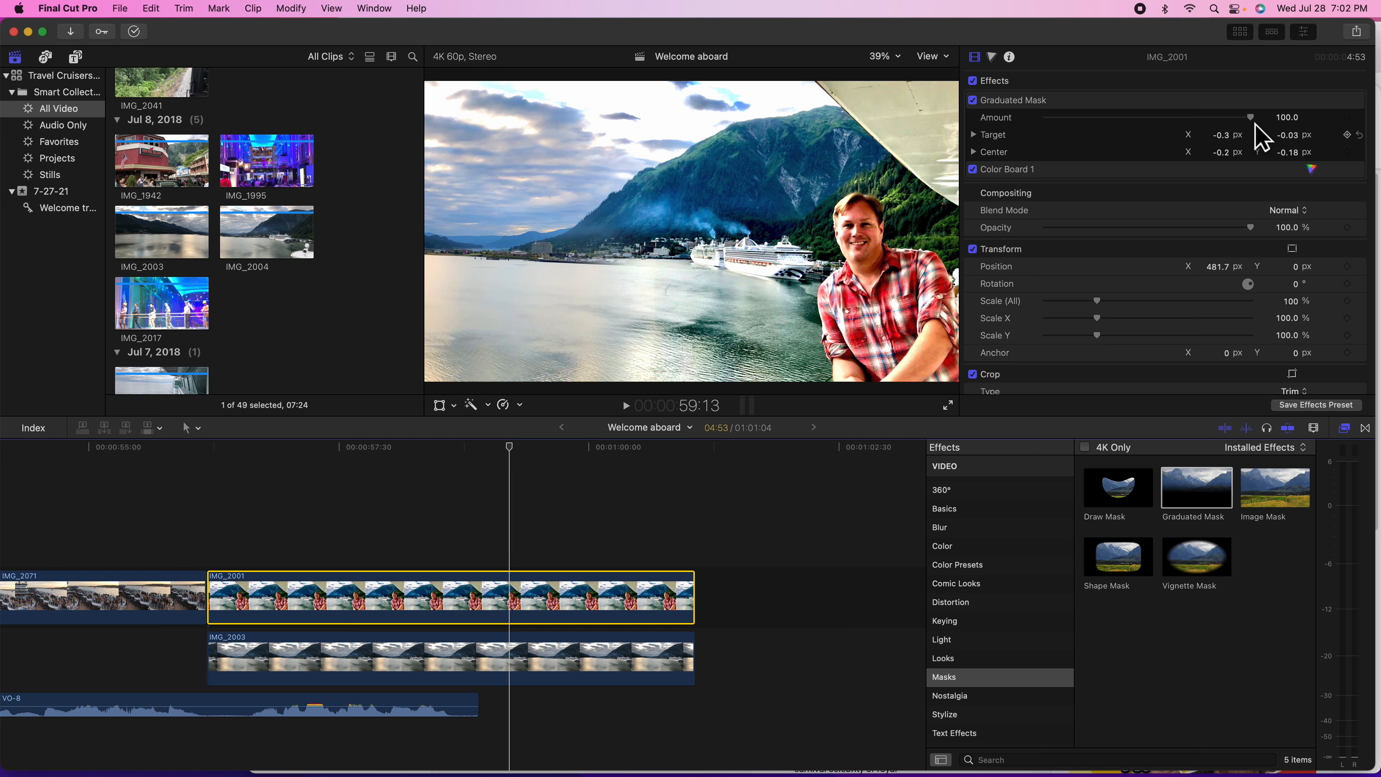
{"action": "left_click_drag", "start_coordinate": [1244, 121], "coordinate": [1156, 120]}
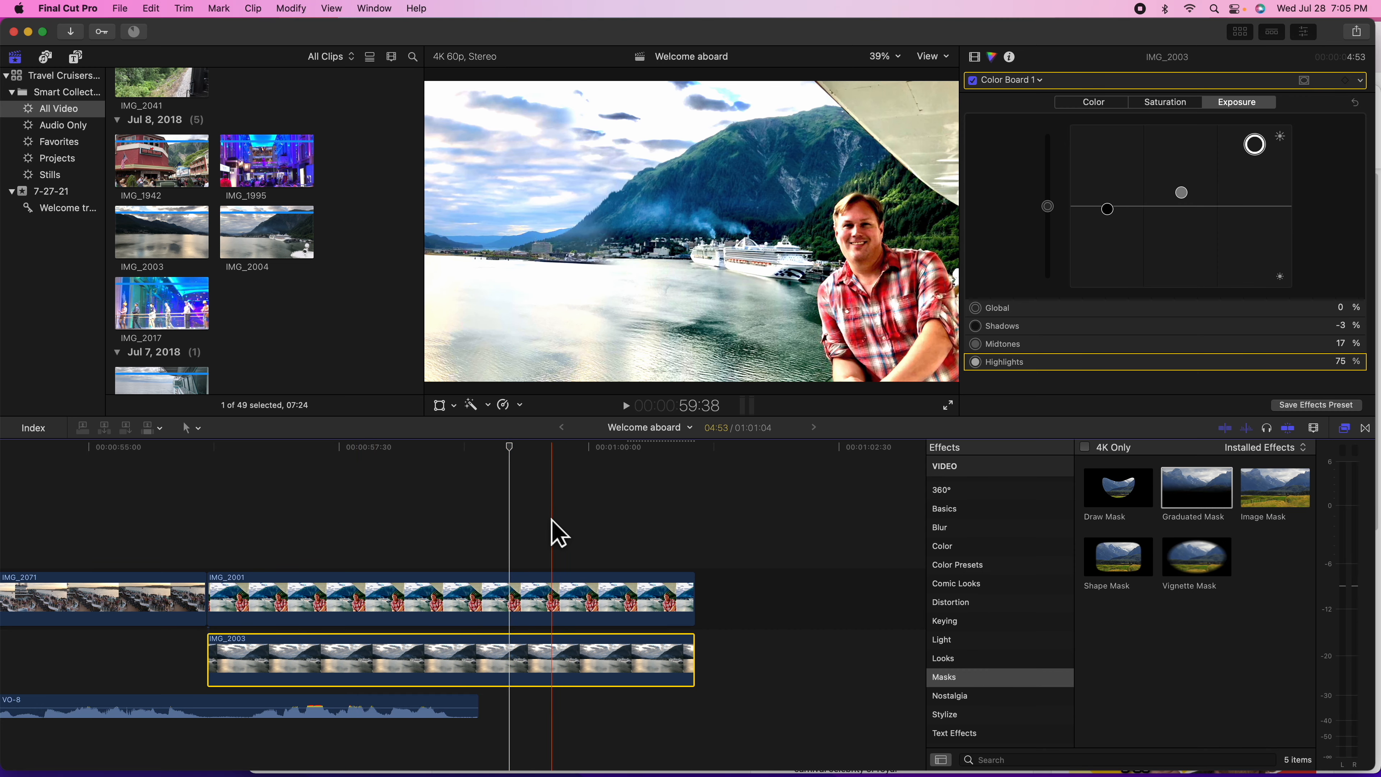
- Return to the beginning of the Welcome aboard timeline and play its opening clips
{"action": "scroll", "coordinate": [526, 526], "scroll_direction": "left", "scroll_amount": 2}
{"action": "scroll", "coordinate": [521, 499], "scroll_direction": "left", "scroll_amount": 20}
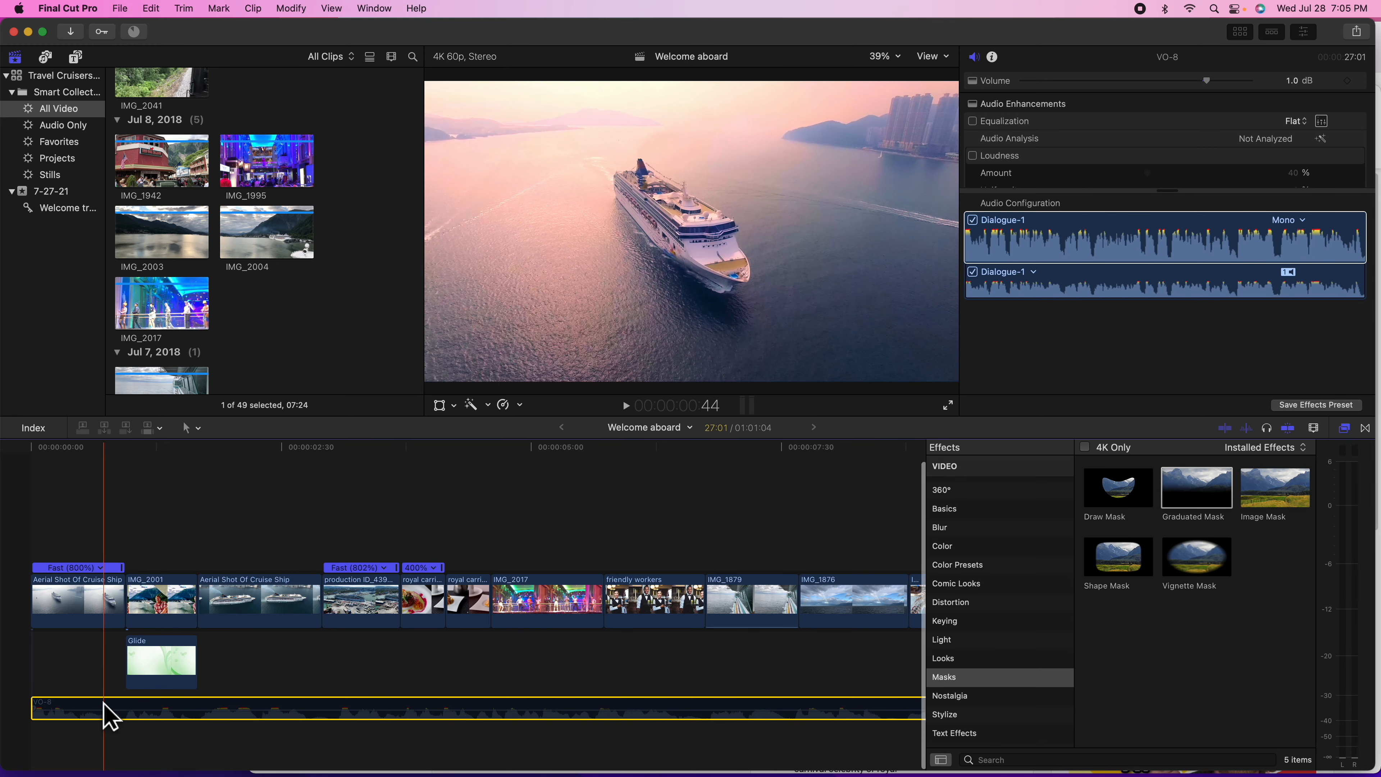
{"action": "left_click", "coordinate": [31, 471]}
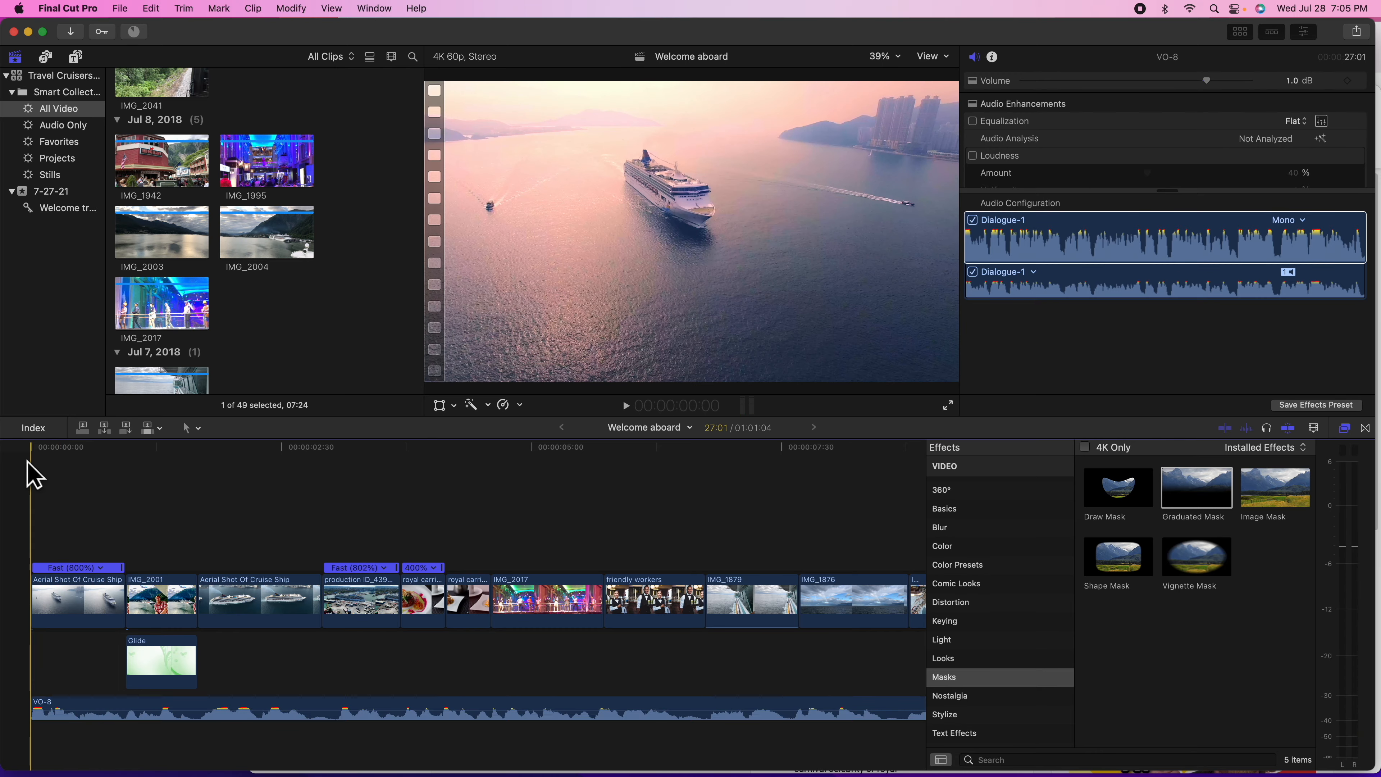
{"action": "key", "text": "space"}
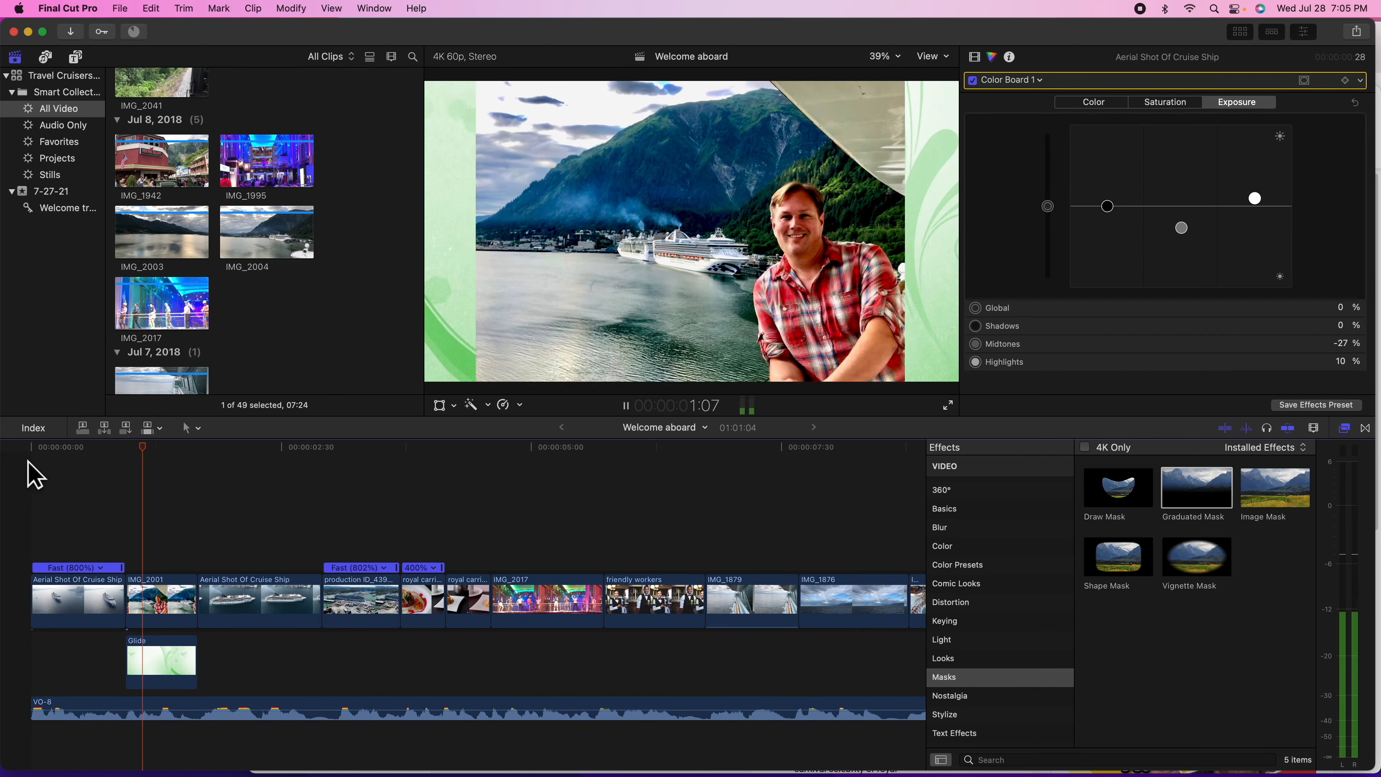
{"action": "key", "text": "space"}
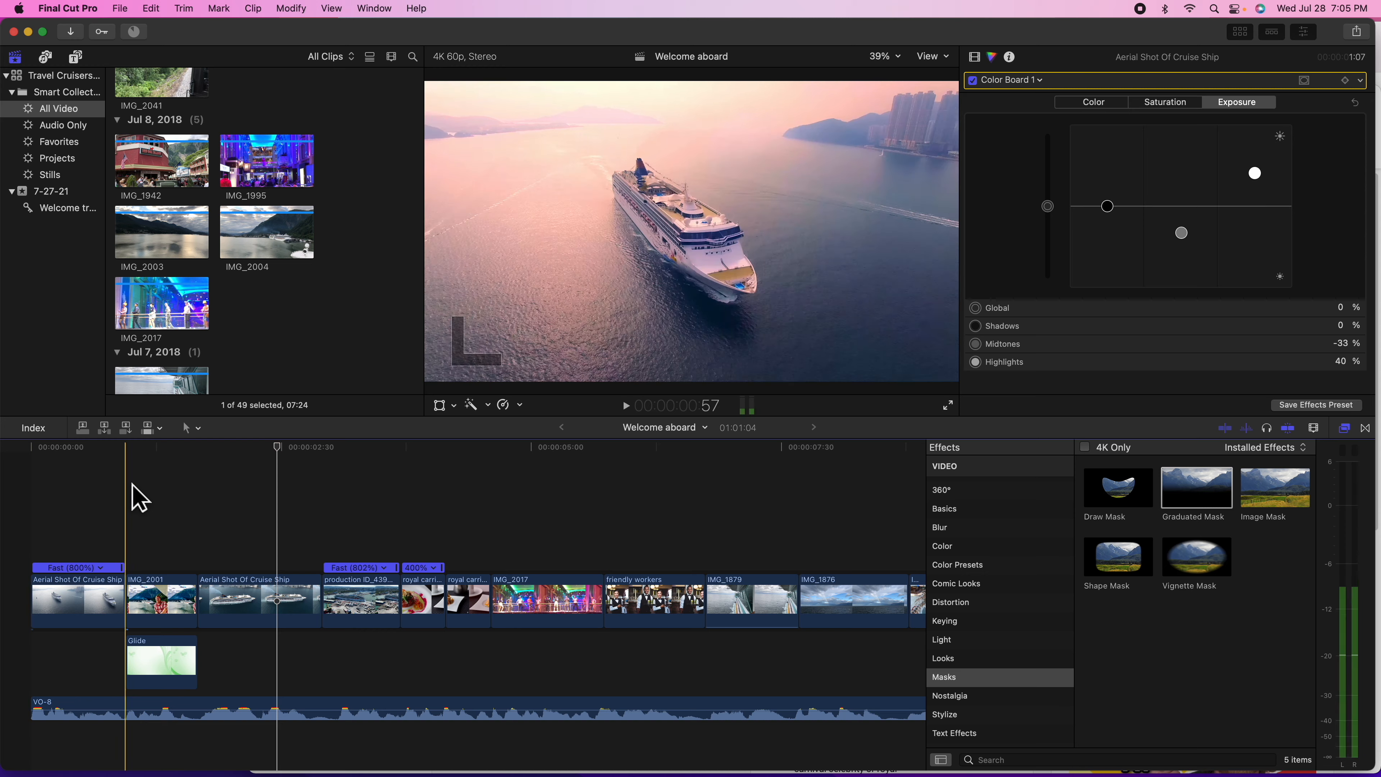
- Park the playhead early in the opening IMG_2001 clip, then disable the Glide background beneath it and re-enable it
{"action": "left_click", "coordinate": [144, 451]}
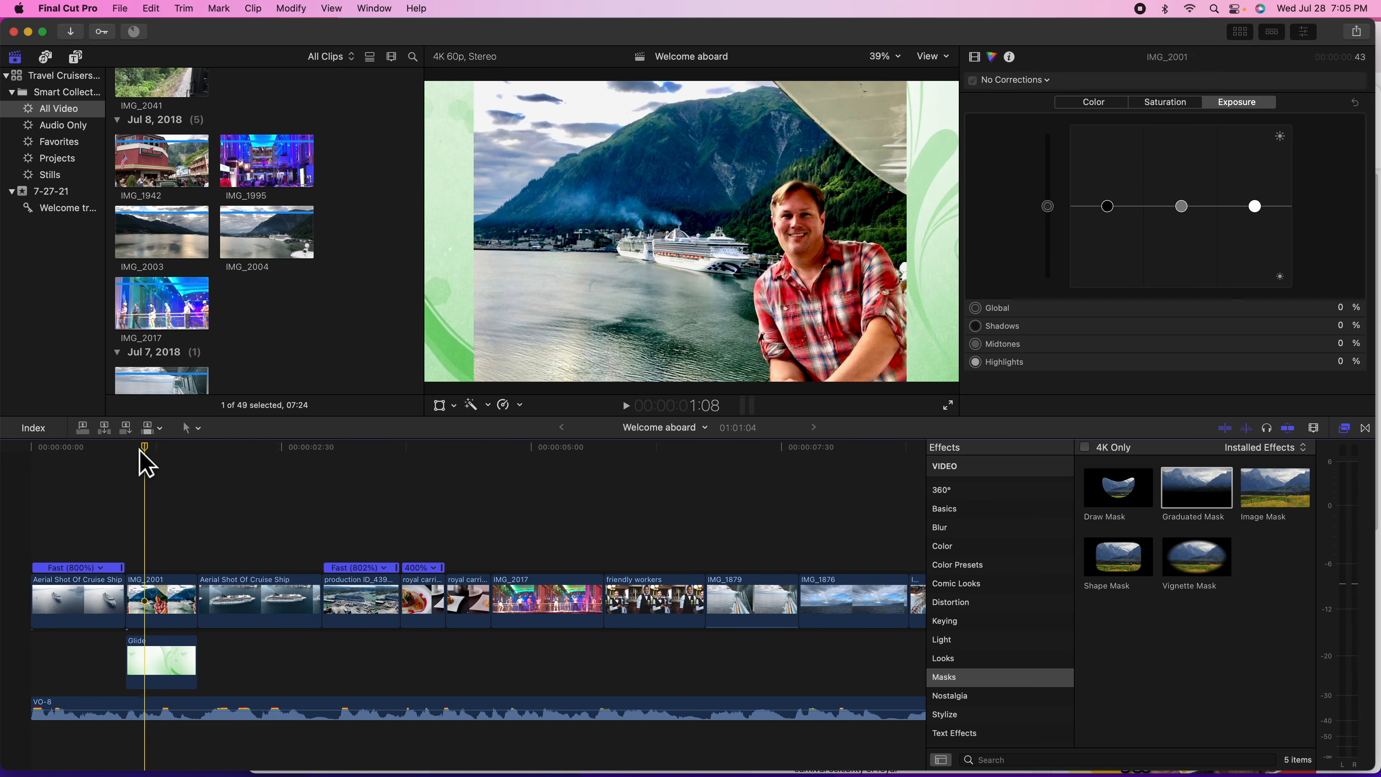
{"action": "mouse_move", "coordinate": [139, 447]}
{"action": "left_mouse_down"}
{"action": "mouse_move", "coordinate": [153, 450]}
{"action": "mouse_move", "coordinate": [135, 456]}
{"action": "left_mouse_up"}
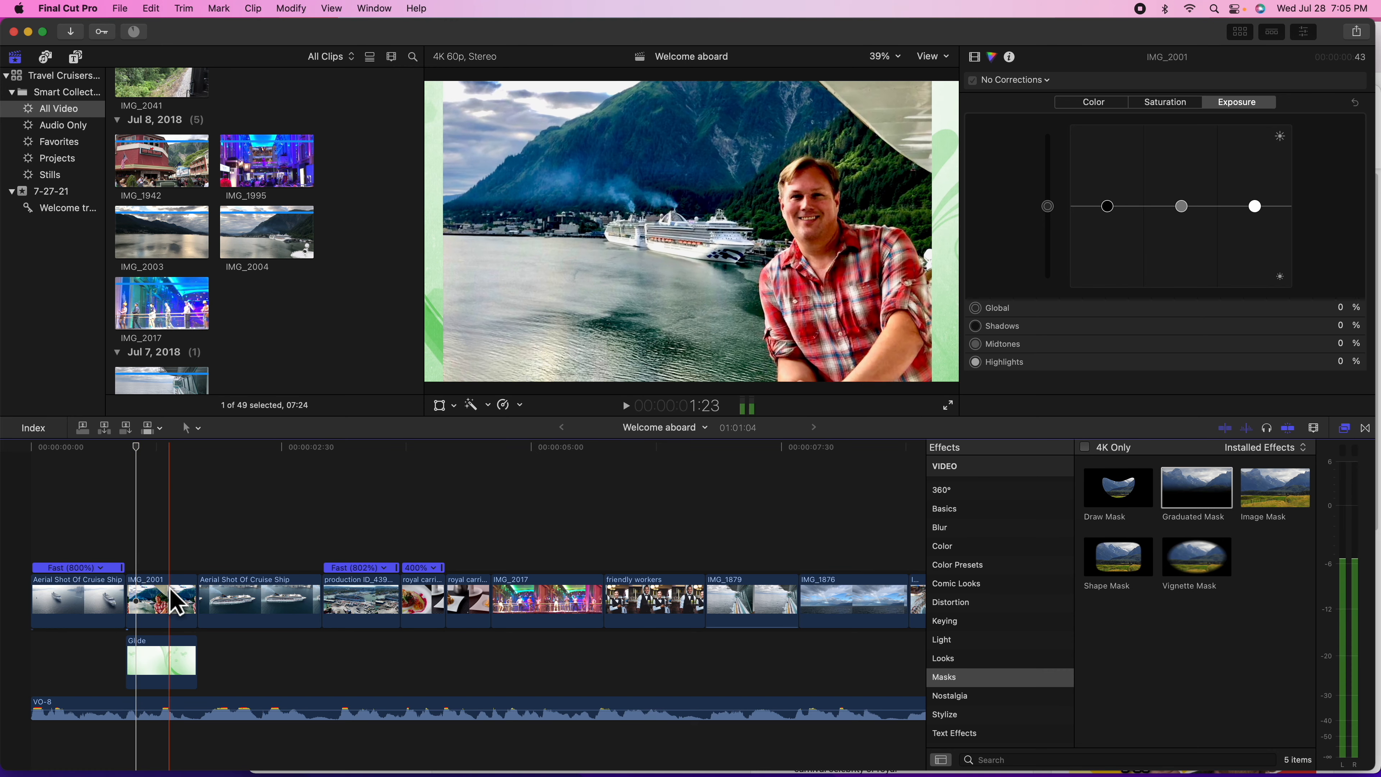
{"action": "left_click", "coordinate": [137, 658]}
{"action": "key", "text": "v"}
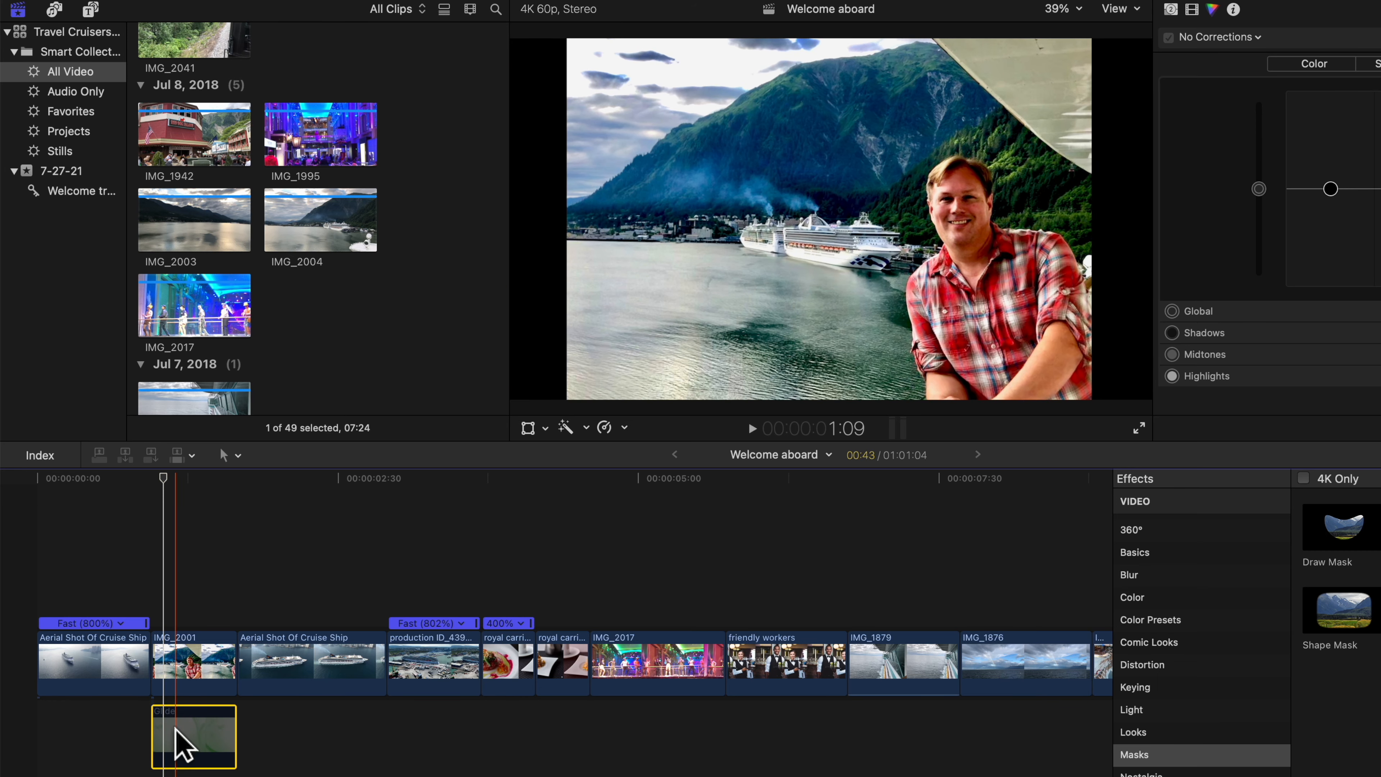
{"action": "key", "text": "v"}
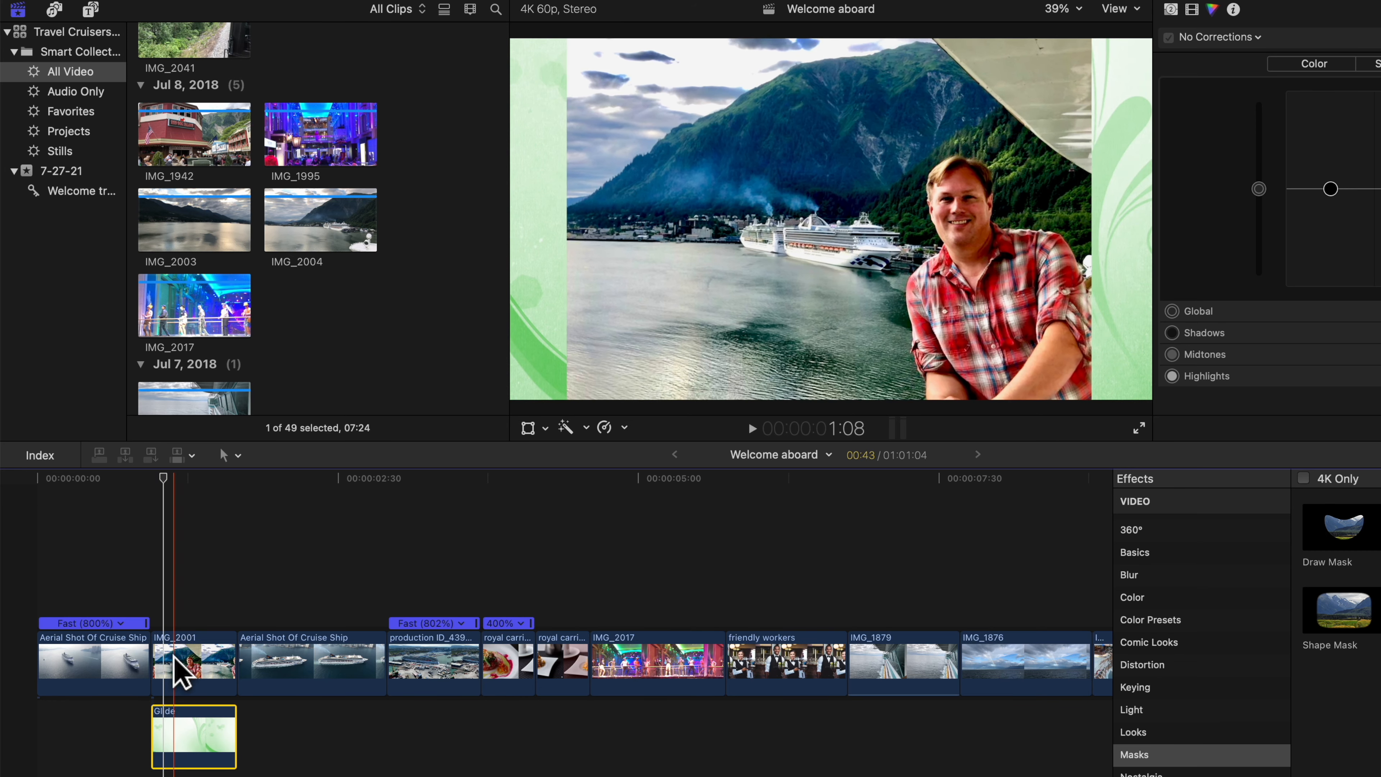
- Disable and re-enable the opening IMG_2001 clip above the Glide background, and scrub the playhead to the clip's end
{"action": "left_click", "coordinate": [179, 664]}
{"action": "key", "text": "v"}
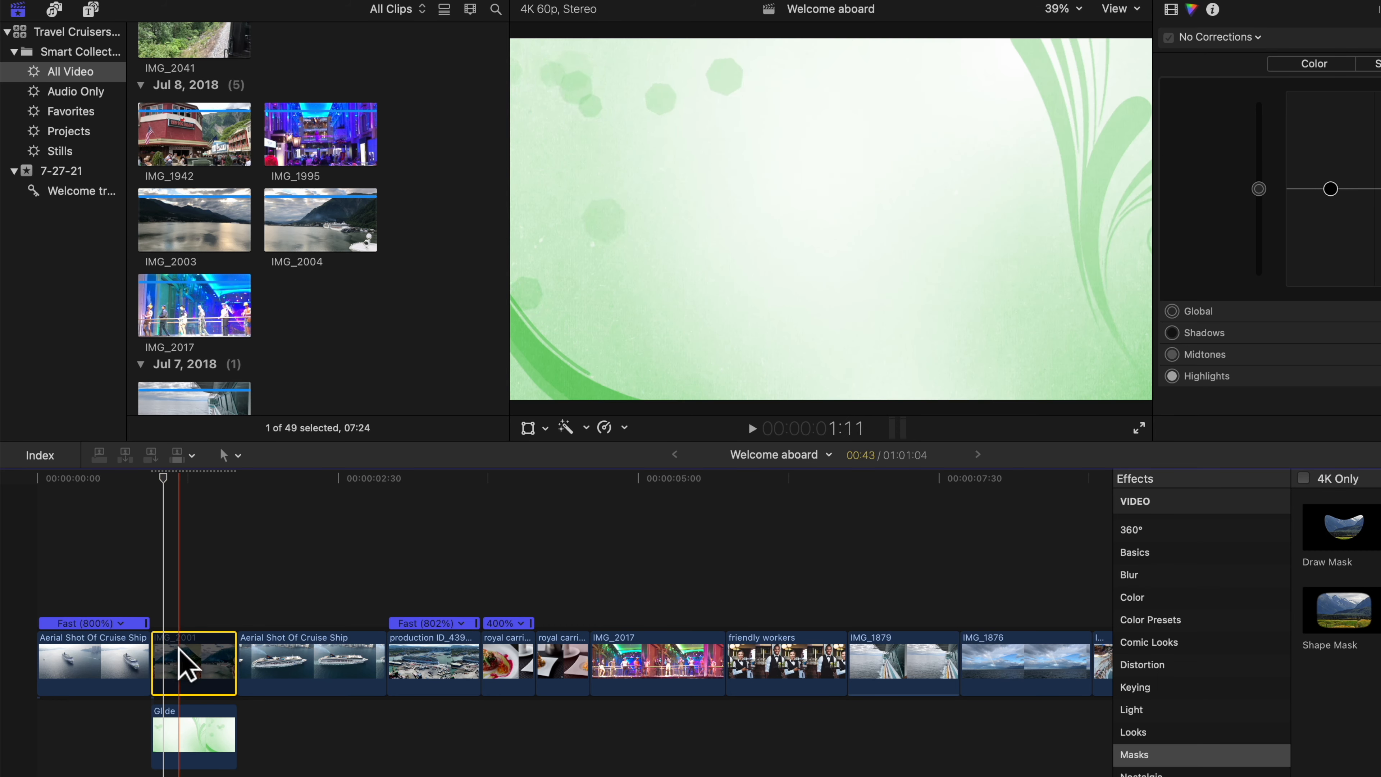
{"action": "key", "text": "v"}
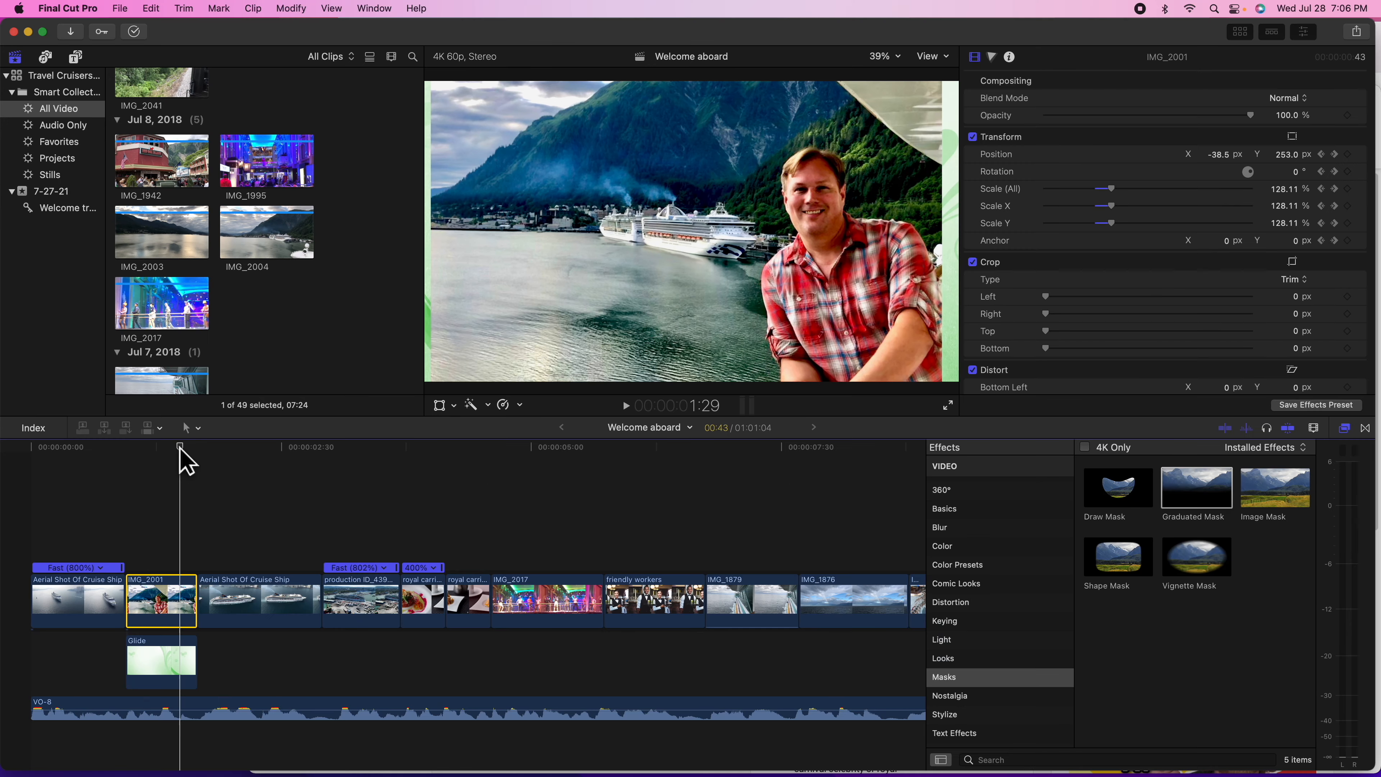
{"action": "left_click_drag", "start_coordinate": [179, 447], "coordinate": [187, 447]}
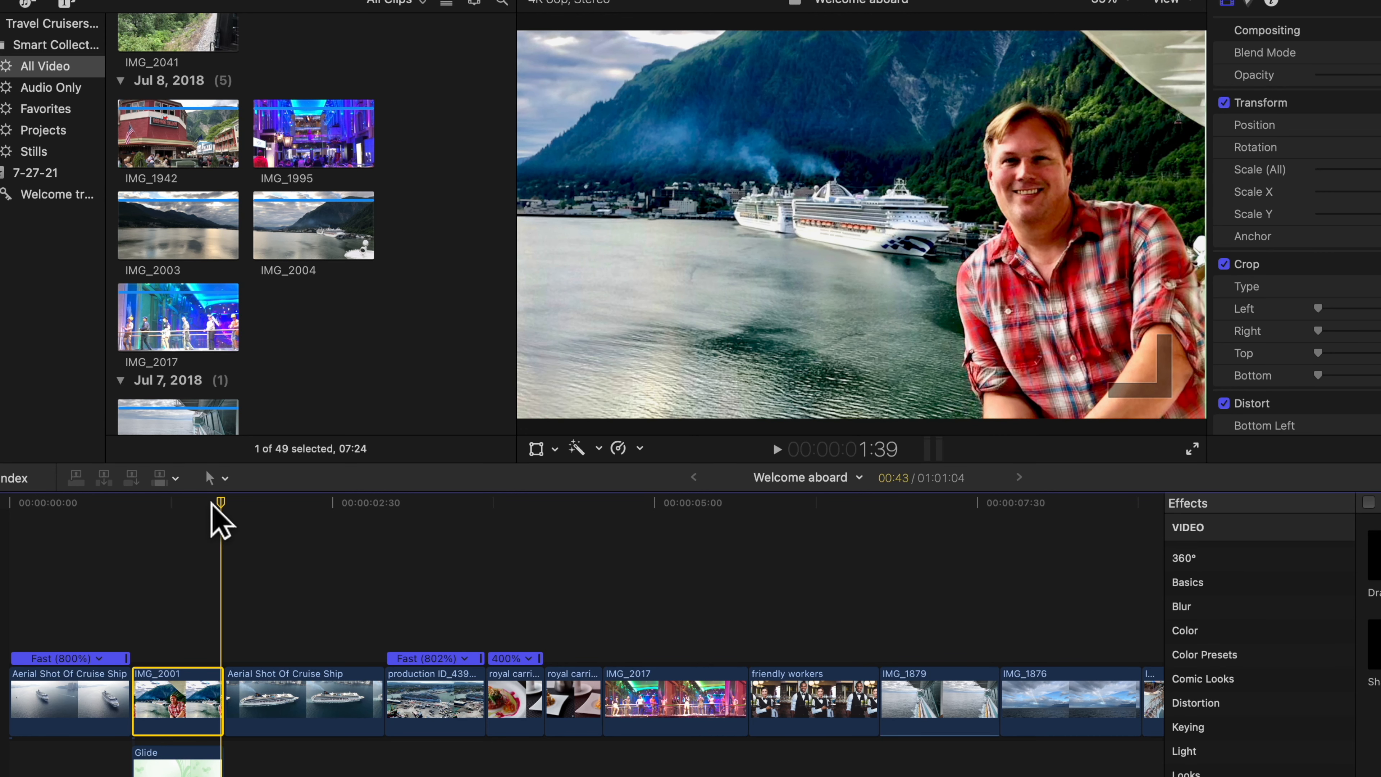
- Scrub back through the opening IMG_2001 clip, and select the last IMG_2001 clip above IMG_2003 in the Welcome aboard timeline
{"action": "left_click_drag", "start_coordinate": [212, 506], "coordinate": [154, 509]}
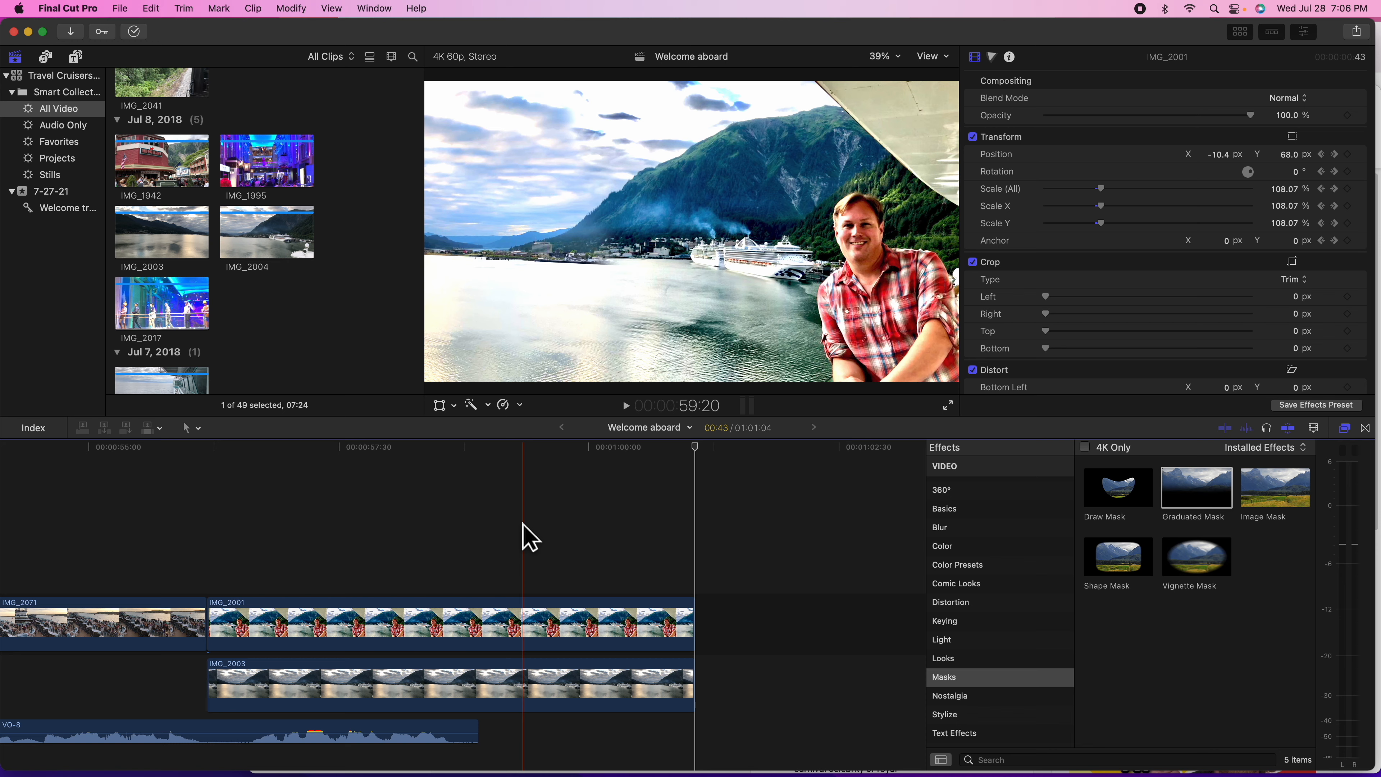
{"action": "left_click", "coordinate": [542, 616]}
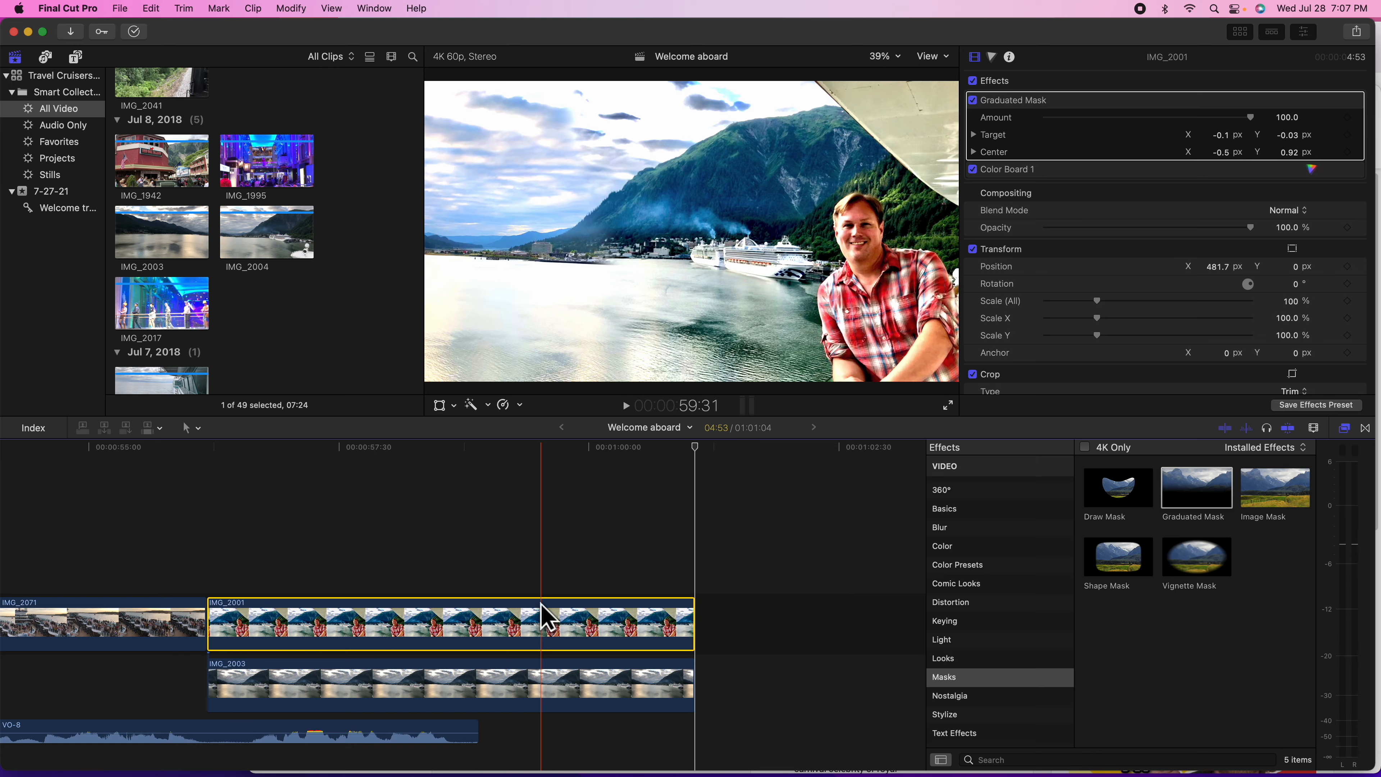
- Browse the Favorites album of the Photos library from the media browser
{"action": "mouse_move", "coordinate": [487, 750]}
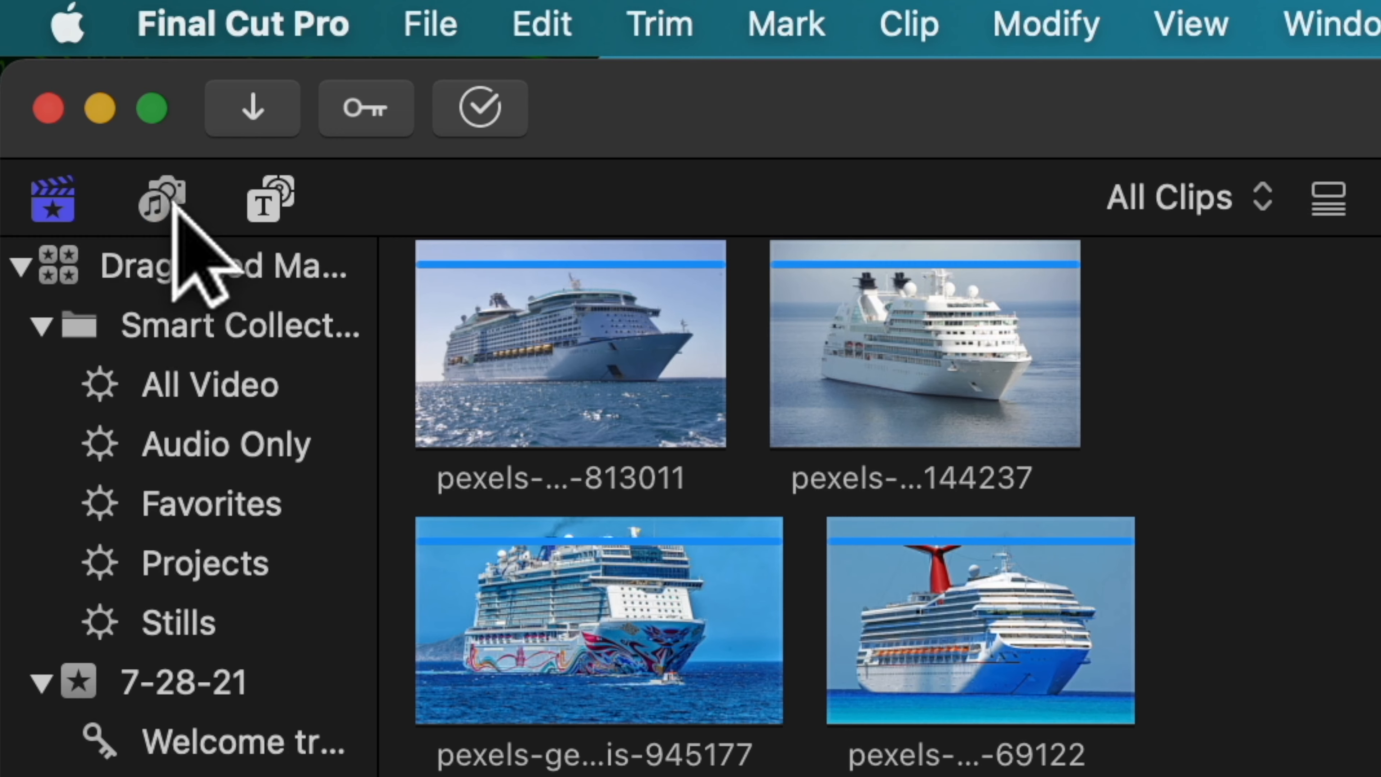
{"action": "left_click", "coordinate": [45, 57]}
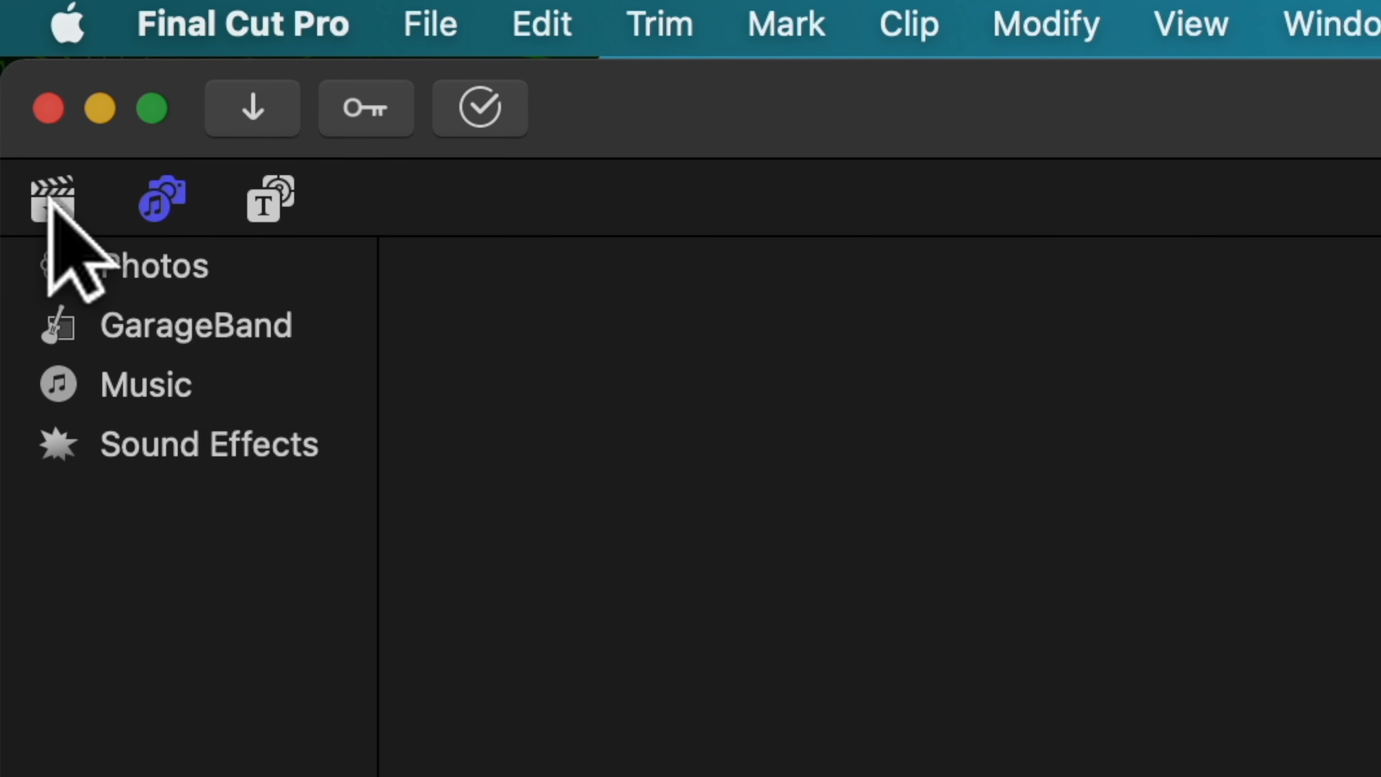
{"action": "left_click", "coordinate": [184, 265]}
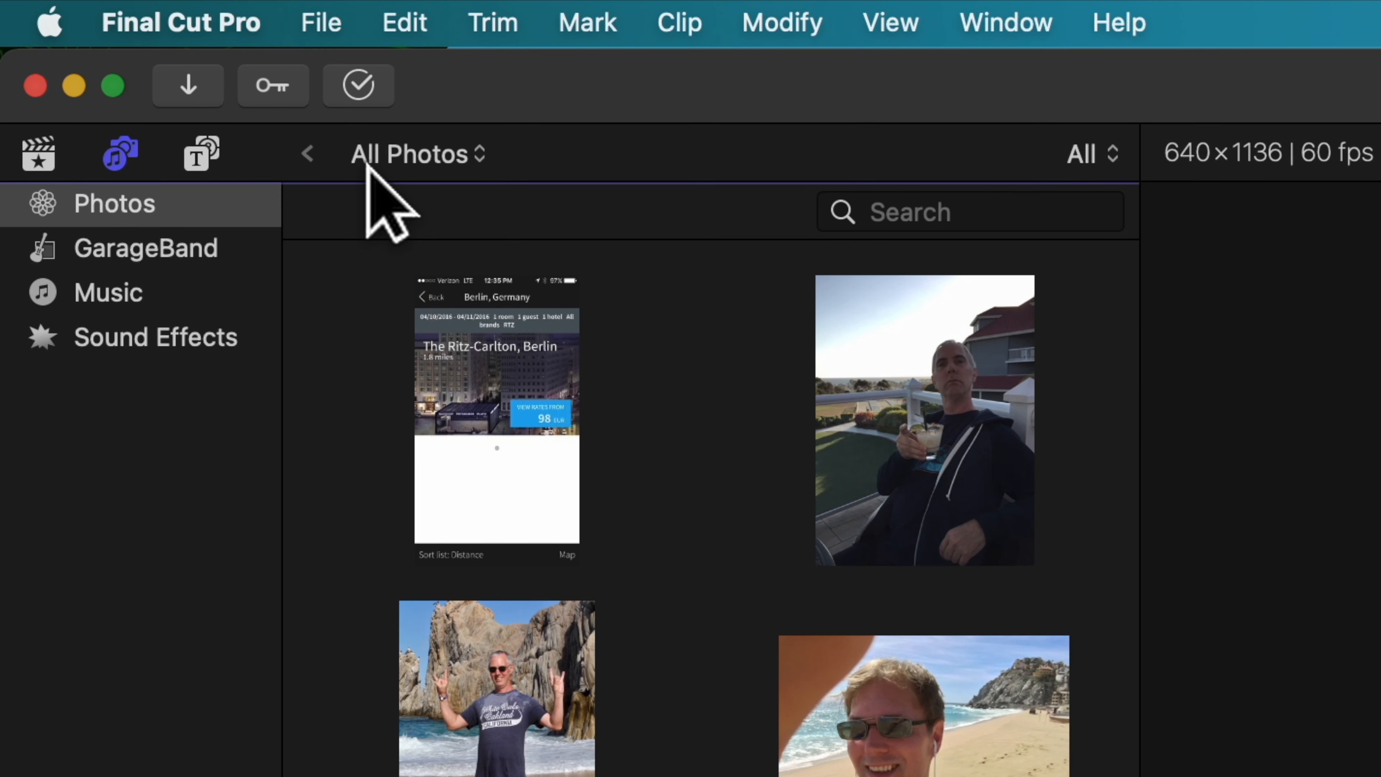
{"action": "left_click", "coordinate": [368, 159]}
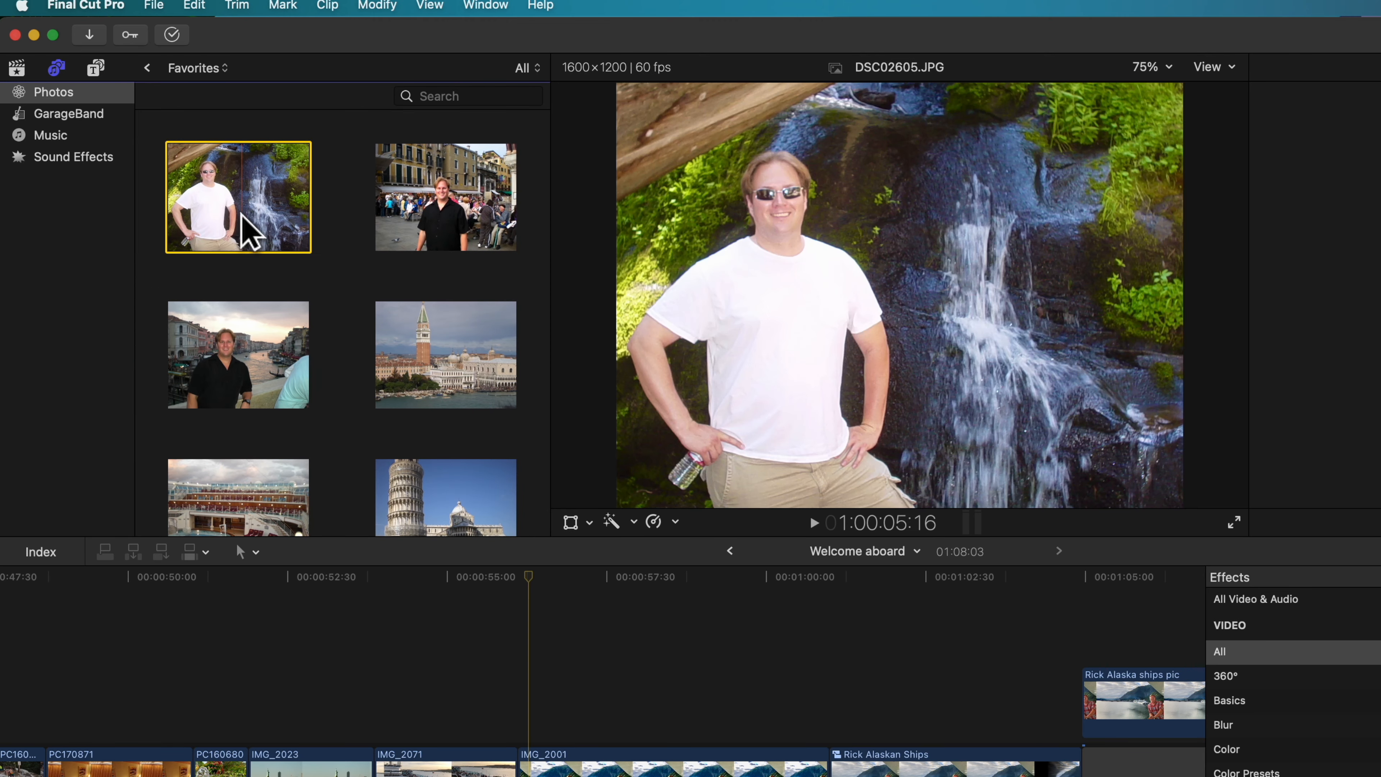
{"action": "scroll", "coordinate": [426, 354], "scroll_direction": "down", "scroll_amount": 5}
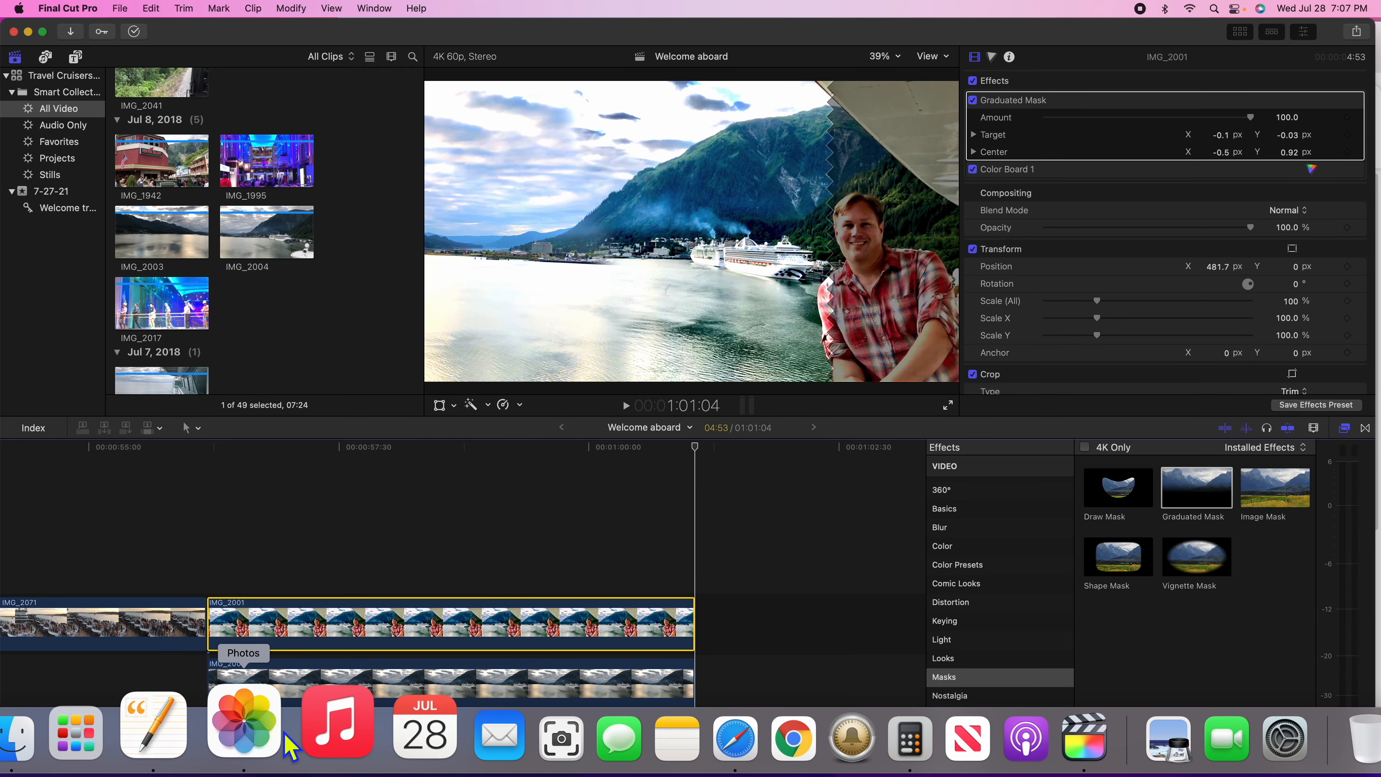
- Switch to the Photos app, view the tightly cropped, color-enhanced harbor portrait and its edit settings, and return to the 2018 results
{"action": "left_click", "coordinate": [285, 735]}
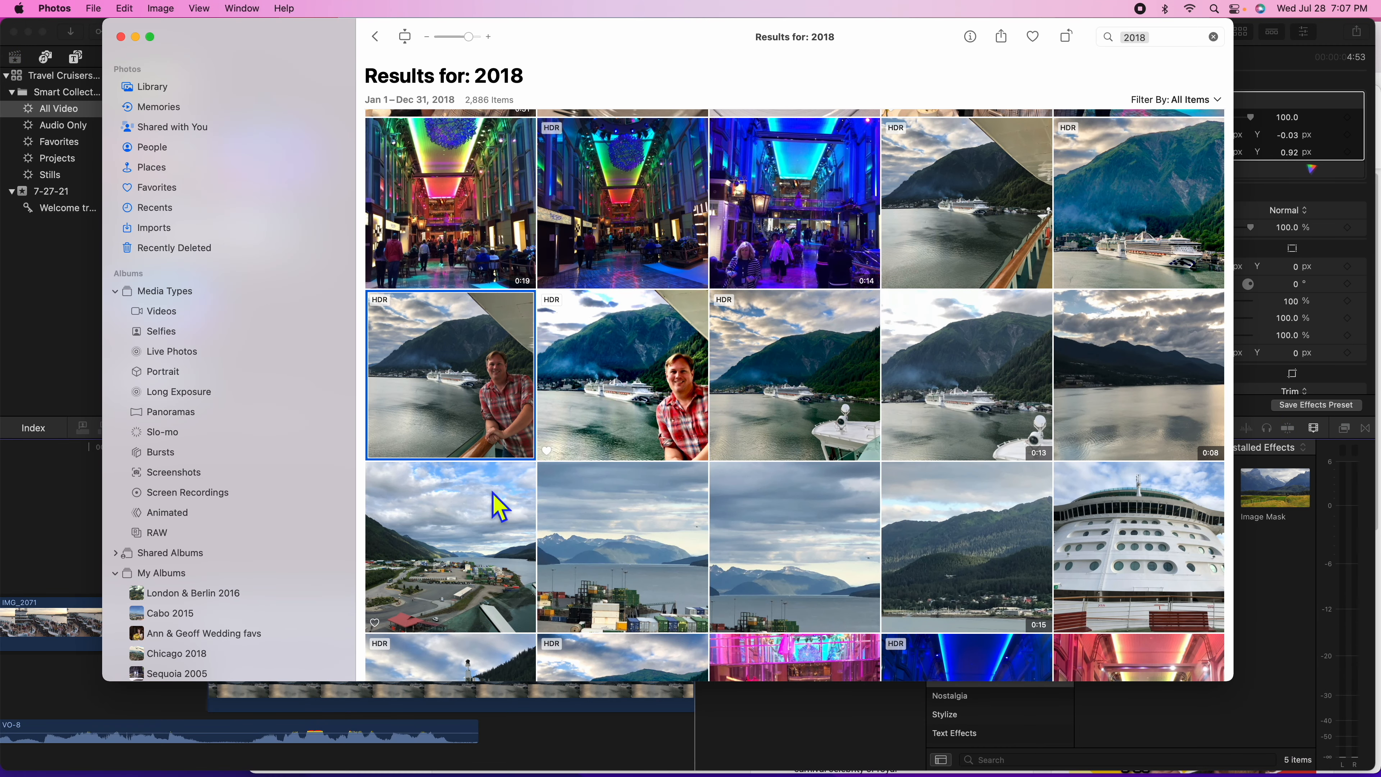
{"action": "left_click", "coordinate": [638, 409]}
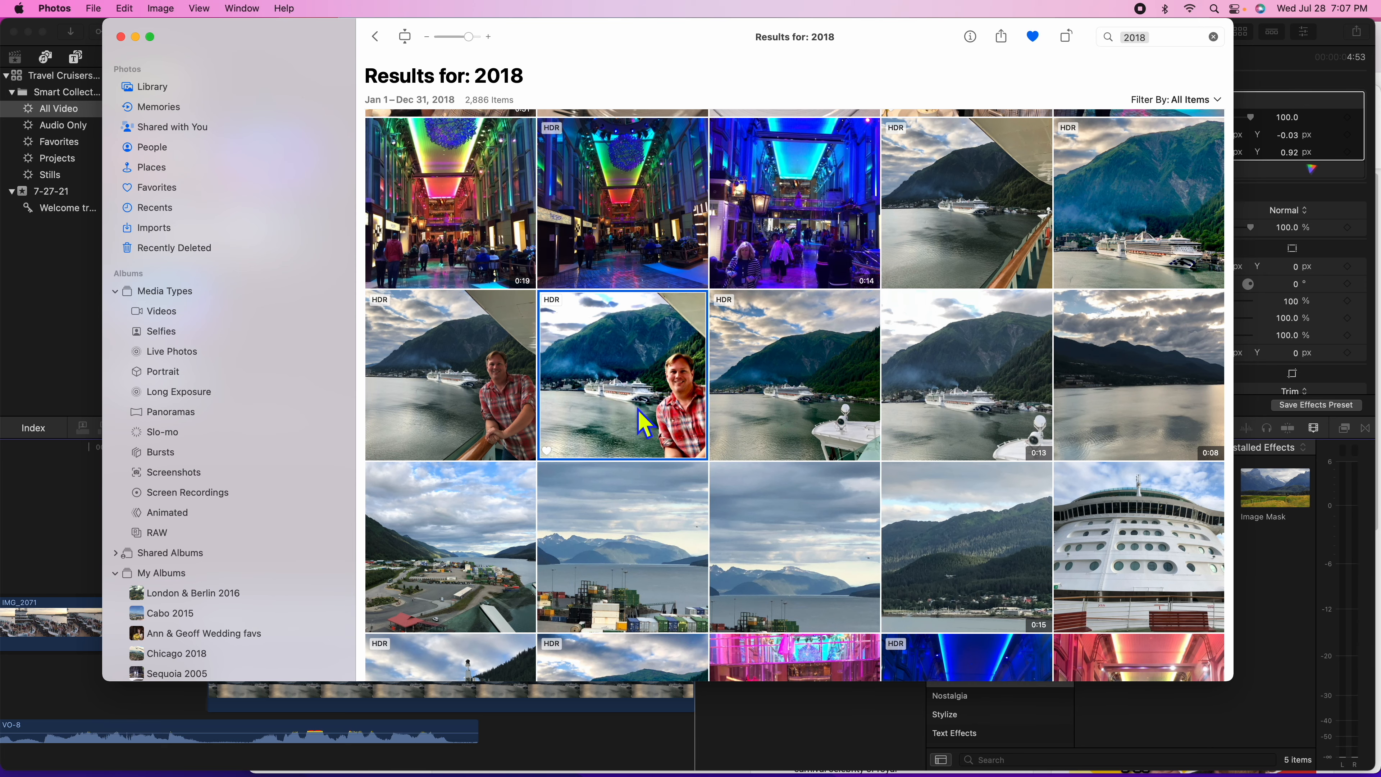
{"action": "double_click", "coordinate": [641, 420]}
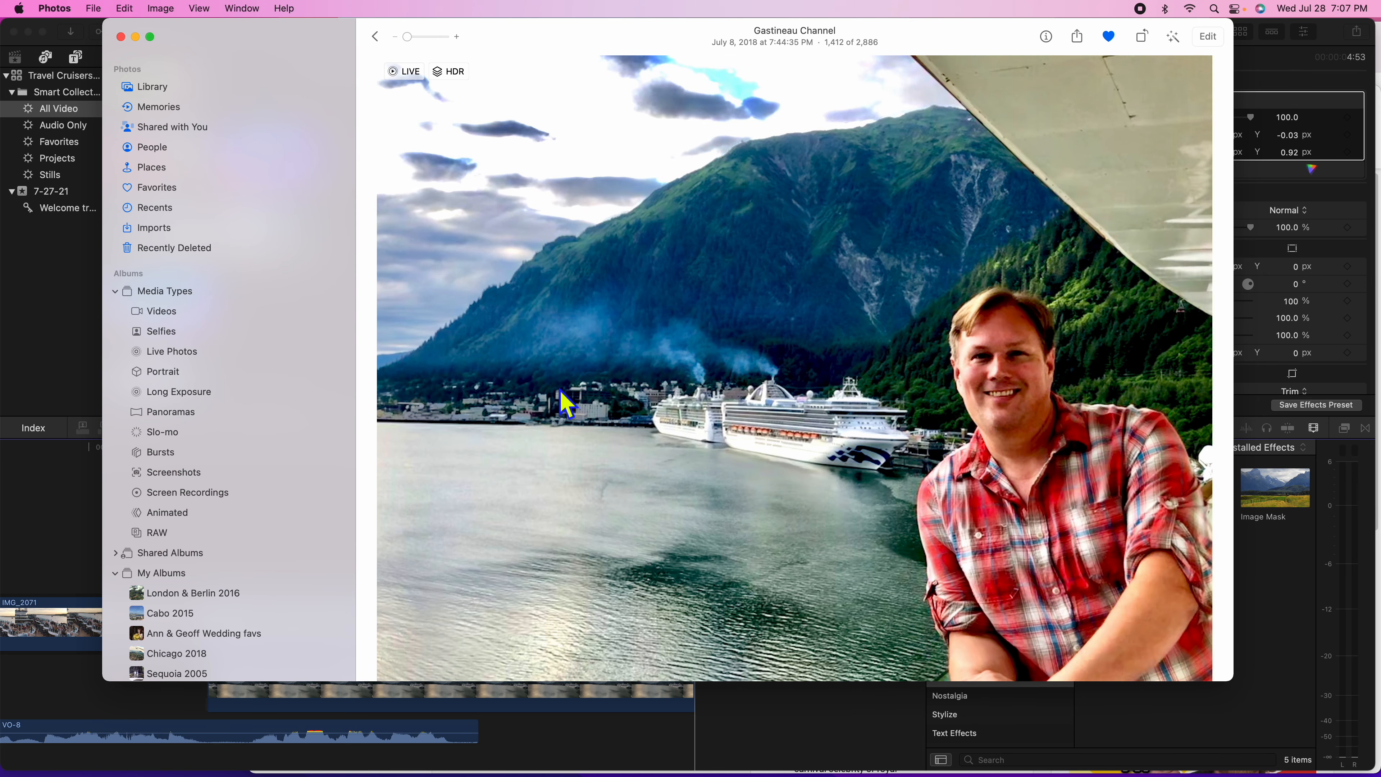
{"action": "key", "text": "Return"}
{"action": "left_click", "coordinate": [1210, 38]}
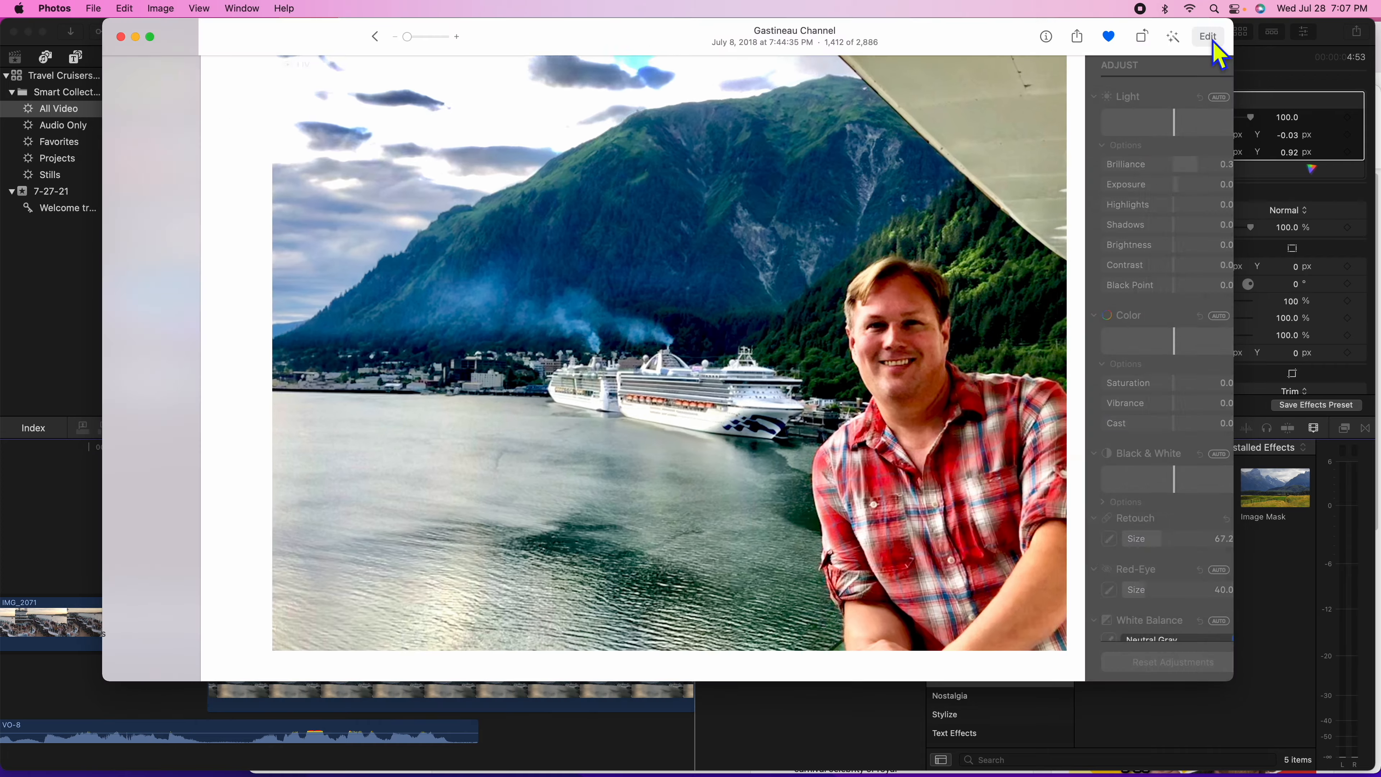
{"action": "left_click", "coordinate": [375, 37]}
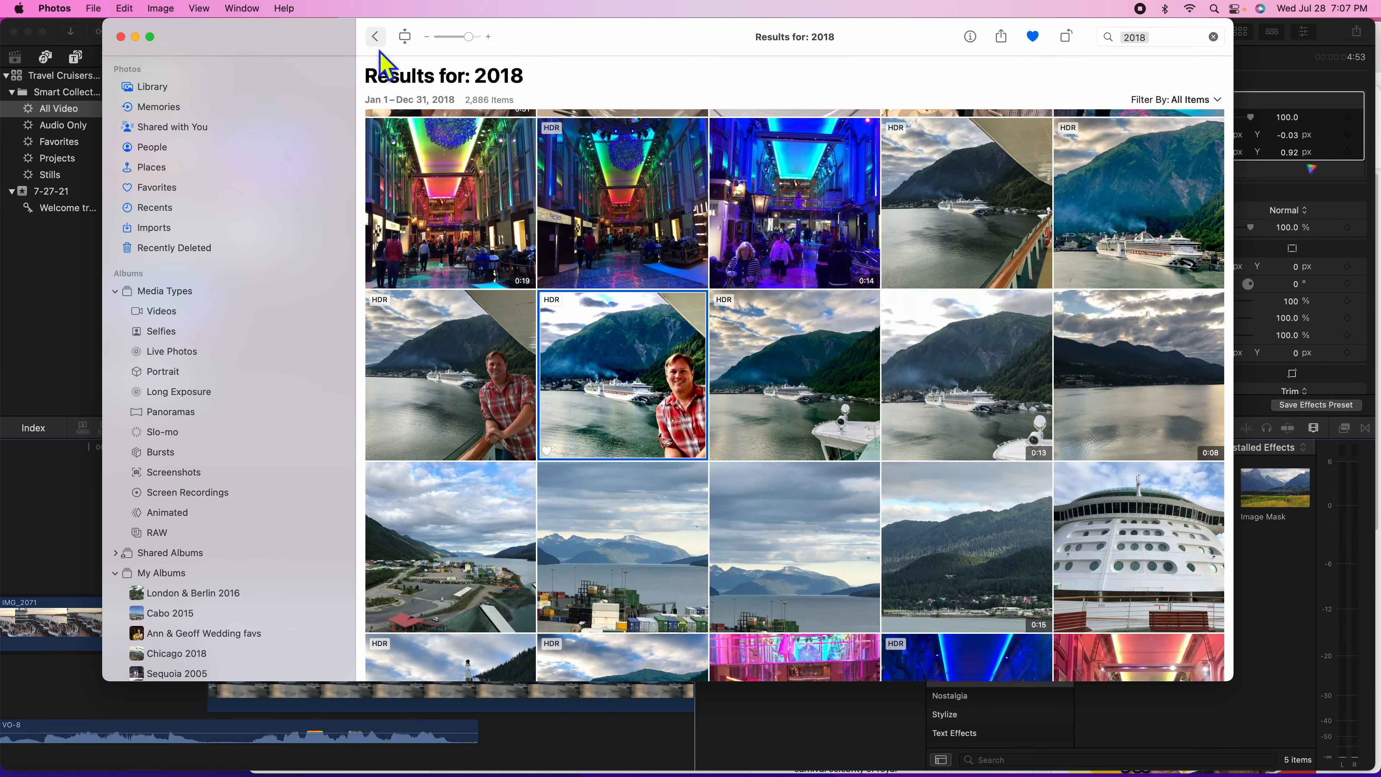
- View the wider, unedited harbor portrait in Photos' edit mode, close the editor without adjustments, and return to the 2018 results
{"action": "double_click", "coordinate": [486, 352]}
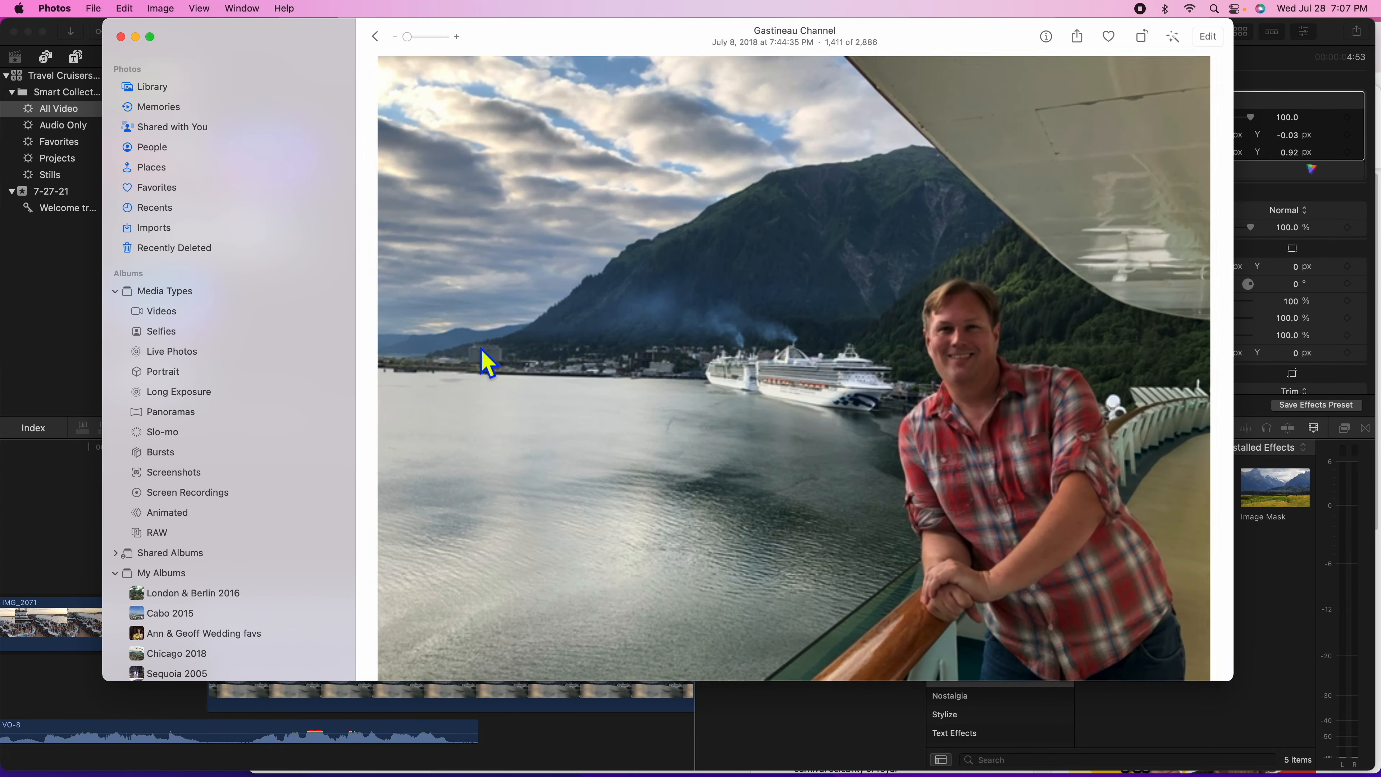
{"action": "key", "text": "Return"}
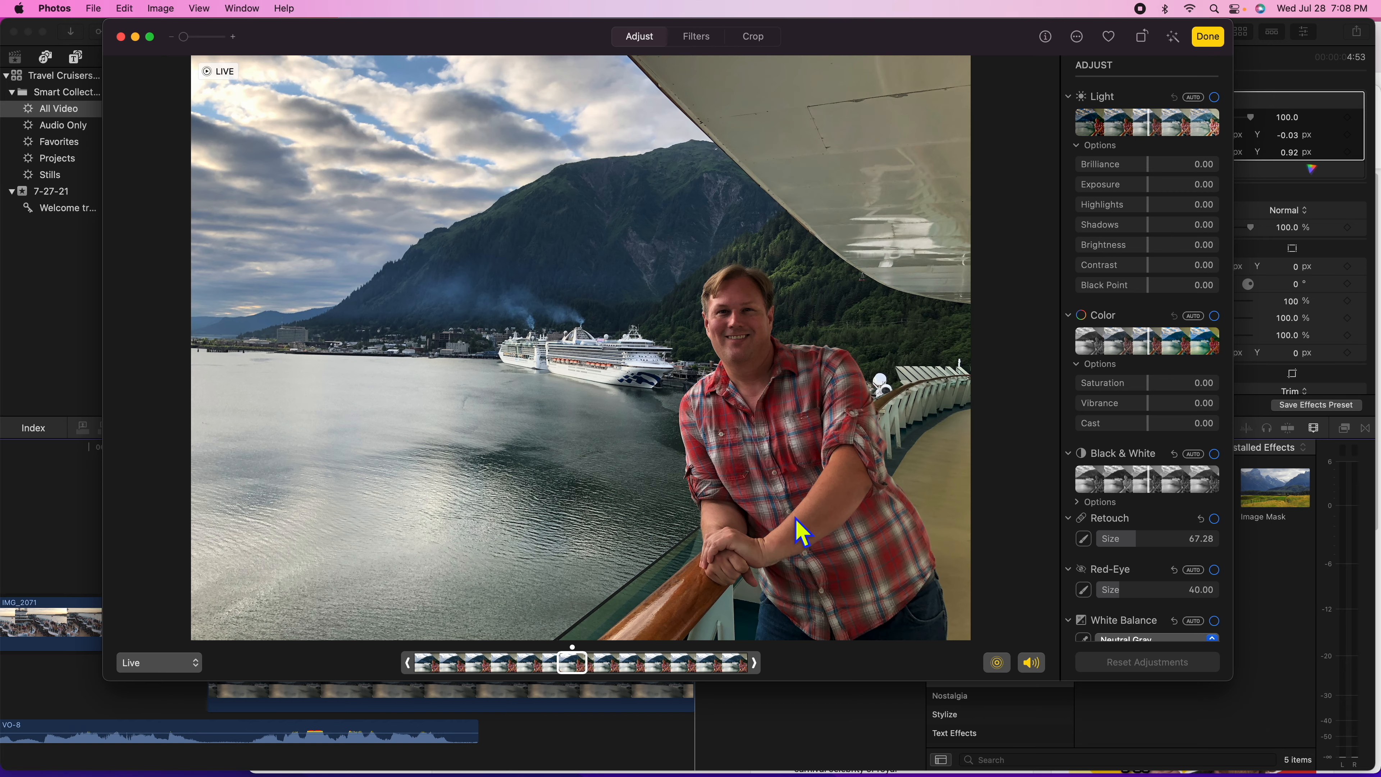
{"action": "left_click", "coordinate": [1208, 36]}
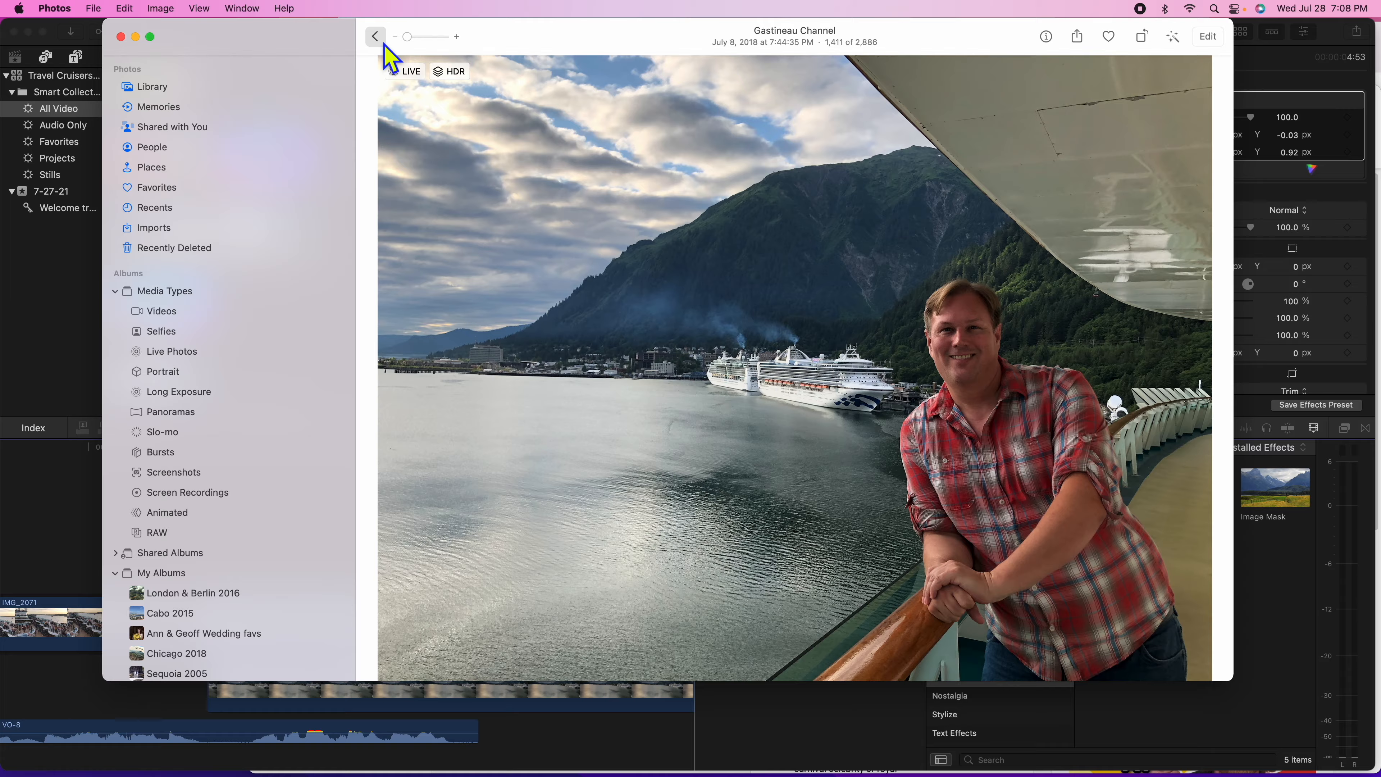
{"action": "left_click", "coordinate": [379, 40]}
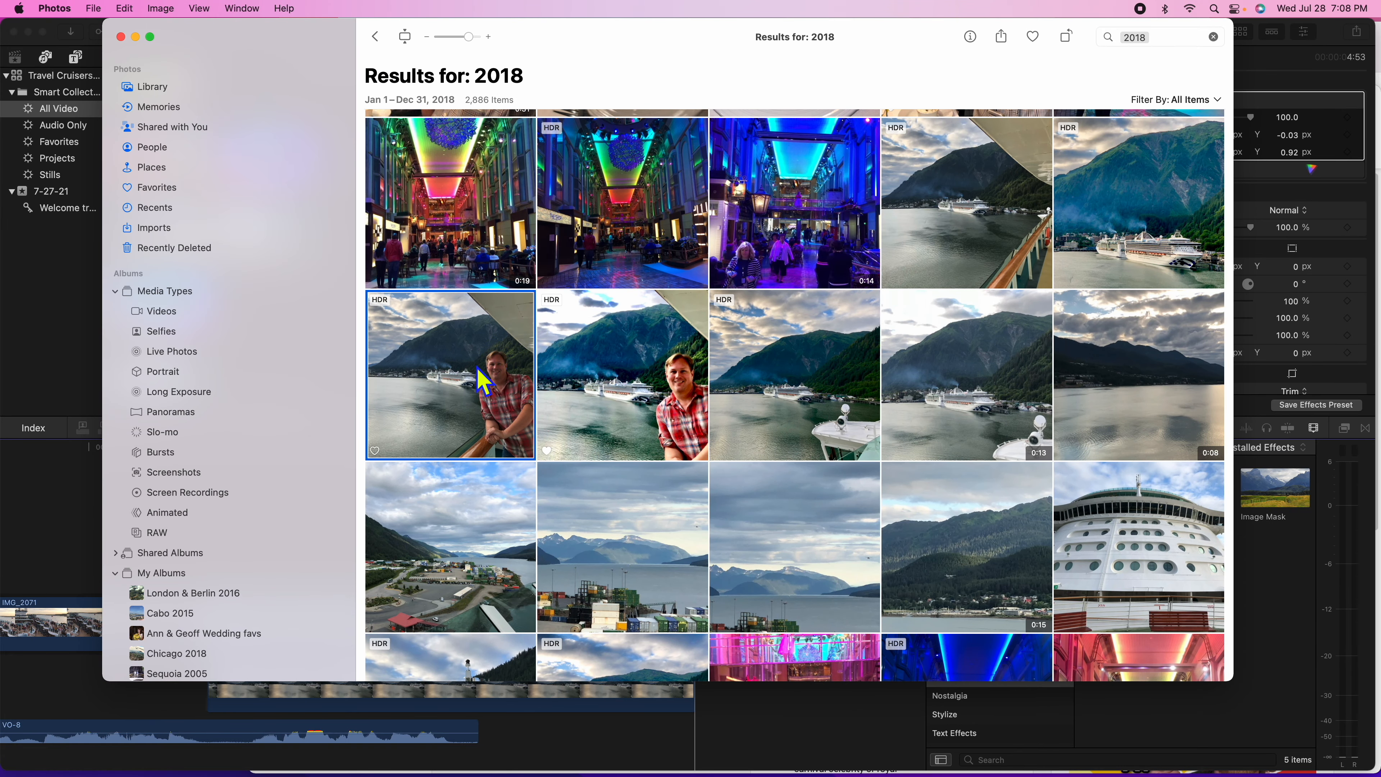
- Import the wider harbor portrait from Photos into the 7-27-21 event in Final Cut Pro and locate it among the July 8, 2018 stills
{"action": "left_click_drag", "start_coordinate": [483, 380], "coordinate": [81, 207]}
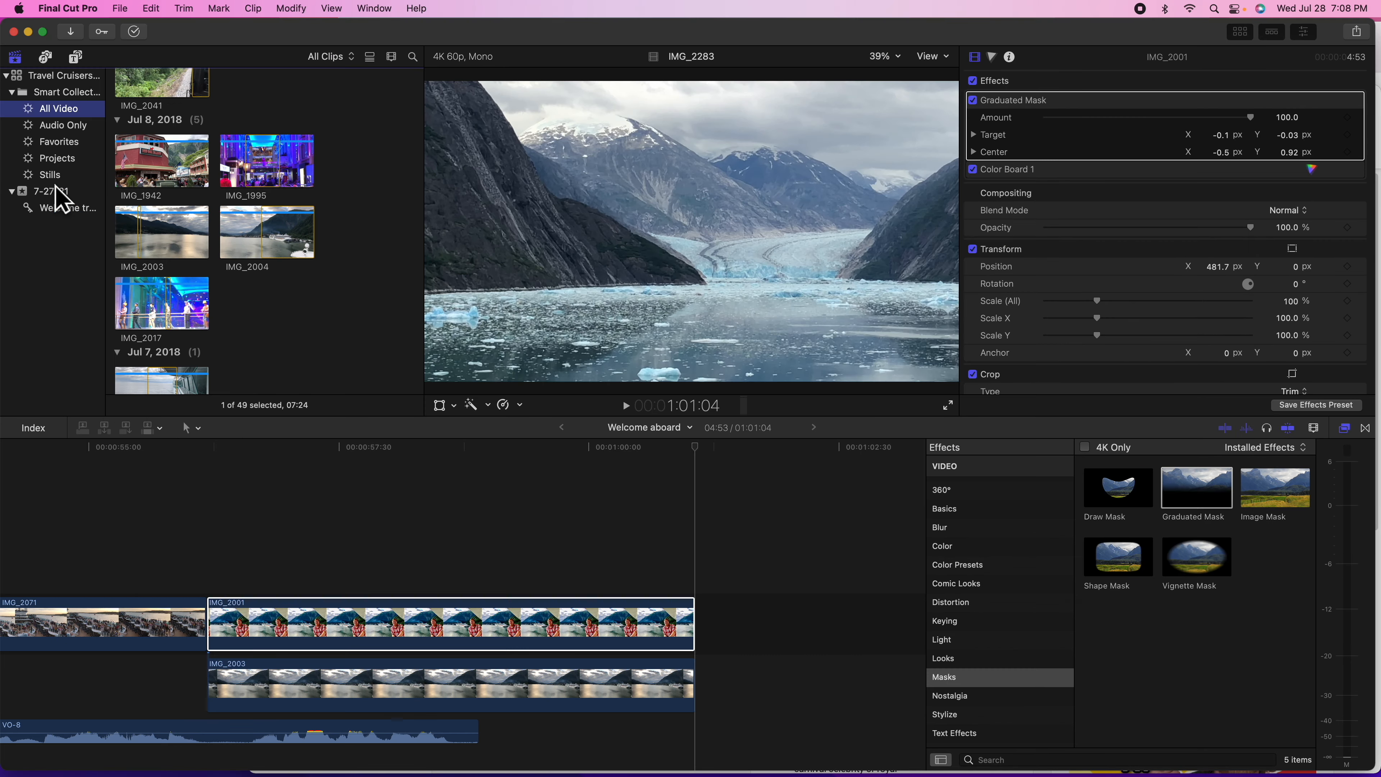
{"action": "left_click", "coordinate": [55, 188]}
{"action": "scroll", "coordinate": [318, 285], "scroll_direction": "up", "scroll_amount": 10}
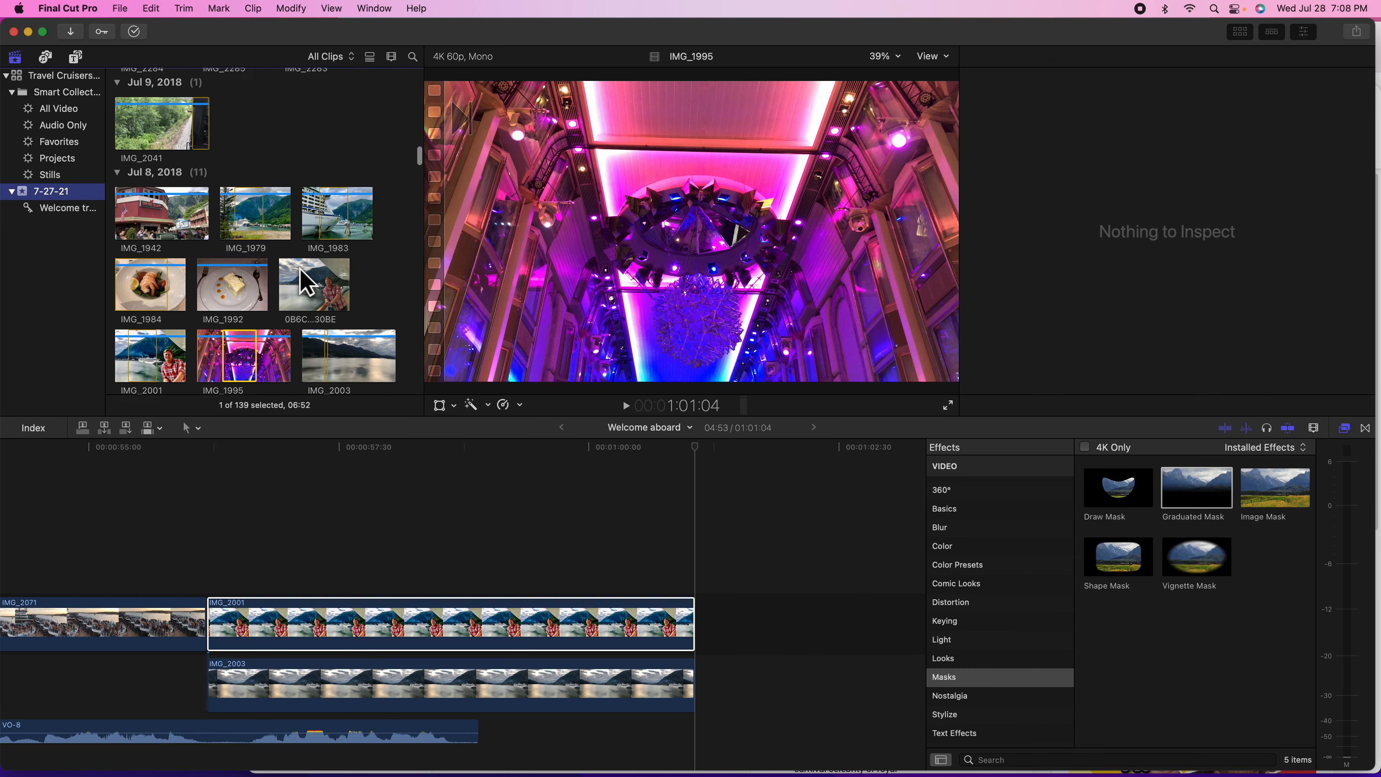
{"action": "left_click", "coordinate": [50, 174]}
{"action": "scroll", "coordinate": [201, 200], "scroll_direction": "up", "scroll_amount": 10}
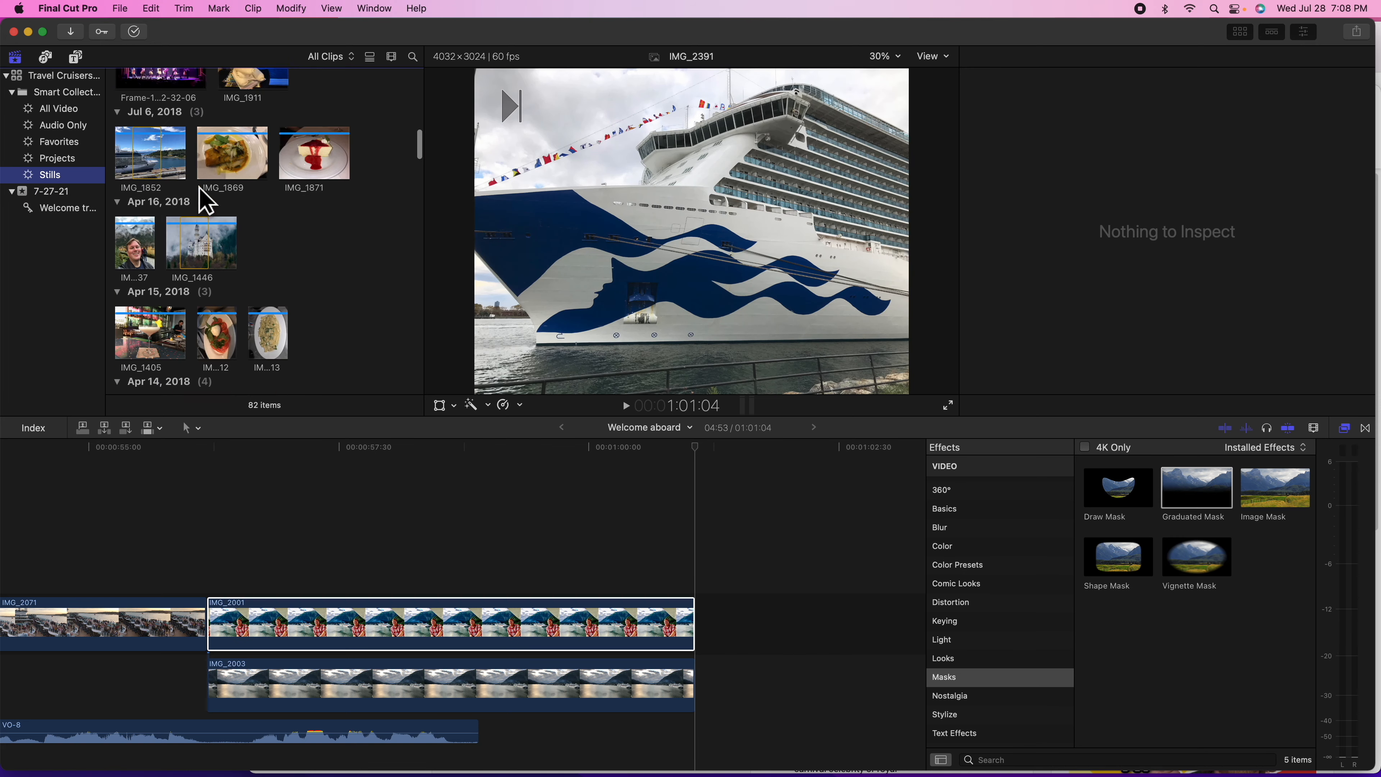
{"action": "scroll", "coordinate": [245, 348], "scroll_direction": "down", "scroll_amount": 3}
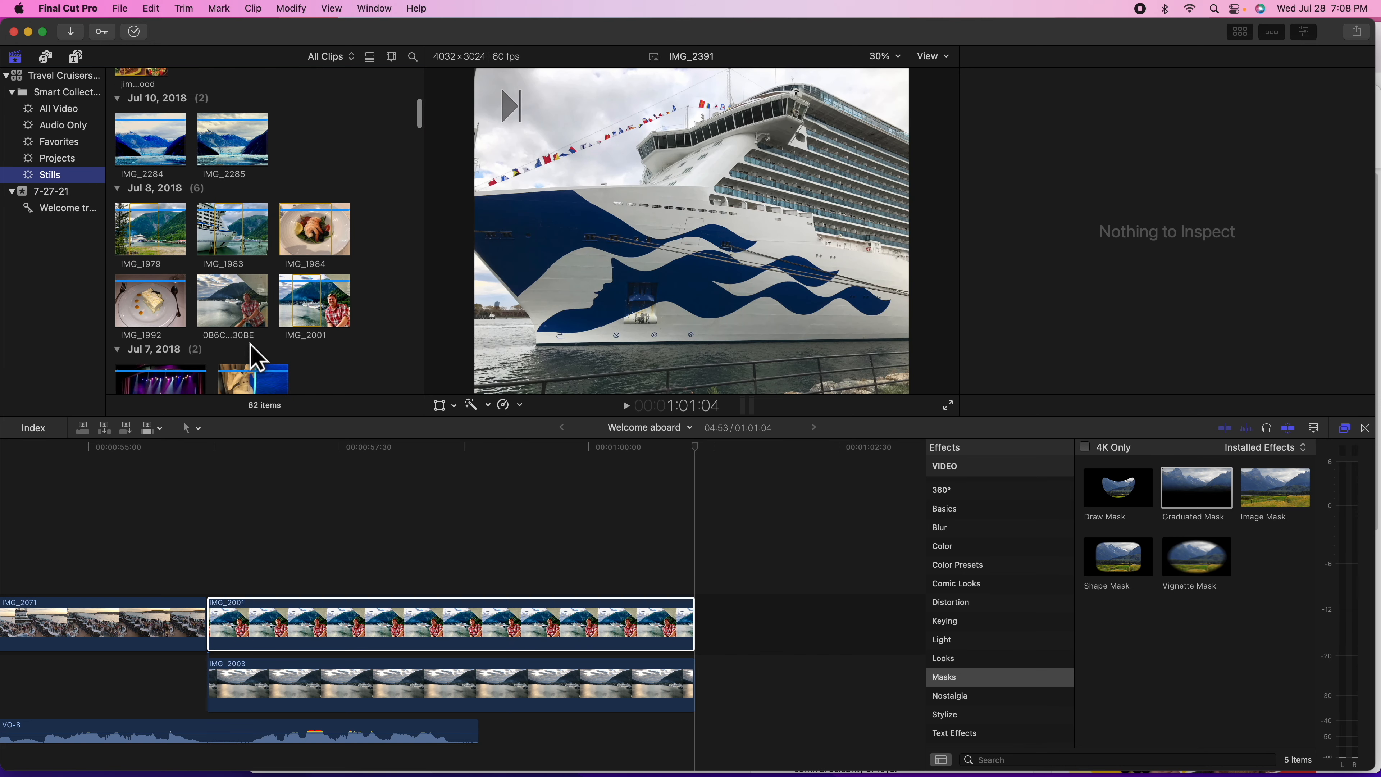
- Append the imported harbor portrait to the end of the Welcome aboard timeline and park the playhead on it
{"action": "left_click", "coordinate": [239, 288]}
{"action": "left_click_drag", "start_coordinate": [239, 288], "coordinate": [715, 613]}
{"action": "scroll", "coordinate": [716, 620], "scroll_direction": "right", "scroll_amount": 5}
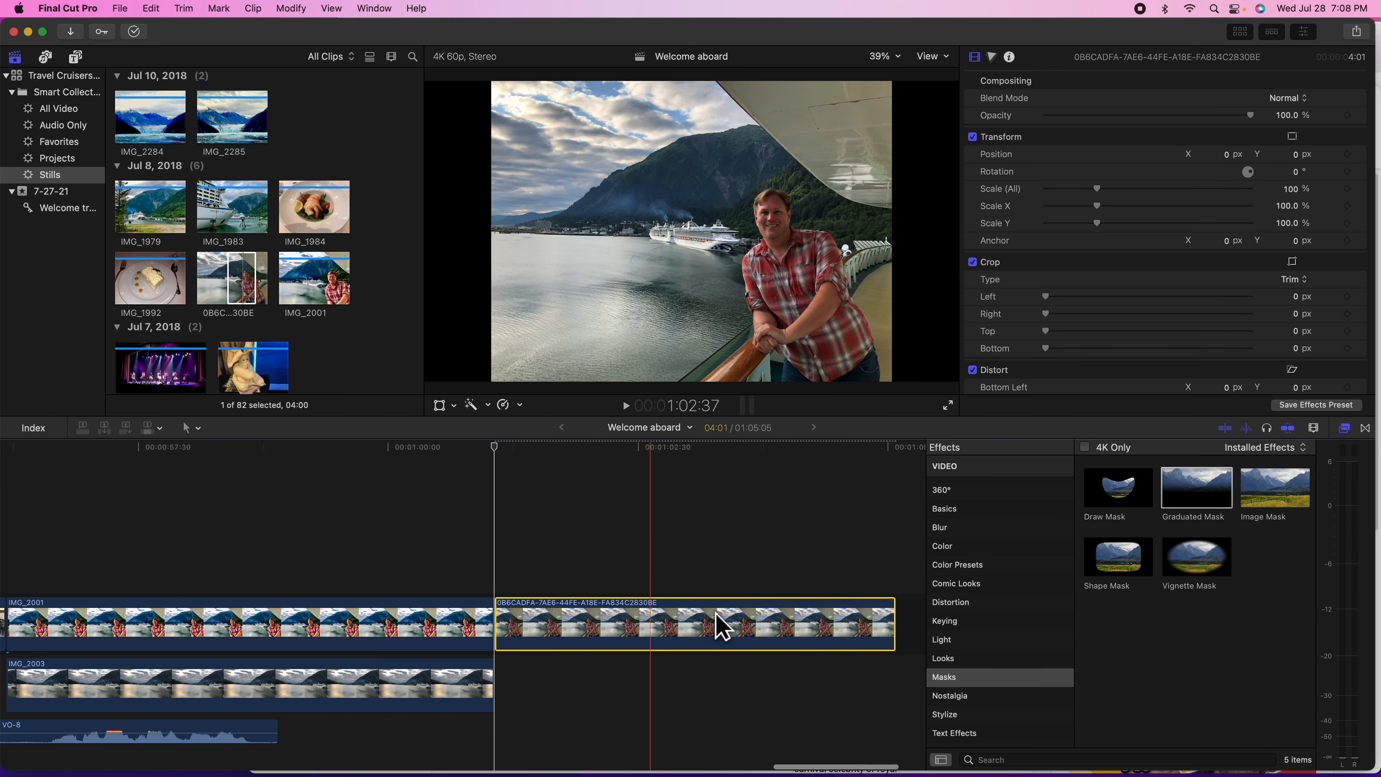
{"action": "left_click", "coordinate": [586, 452]}
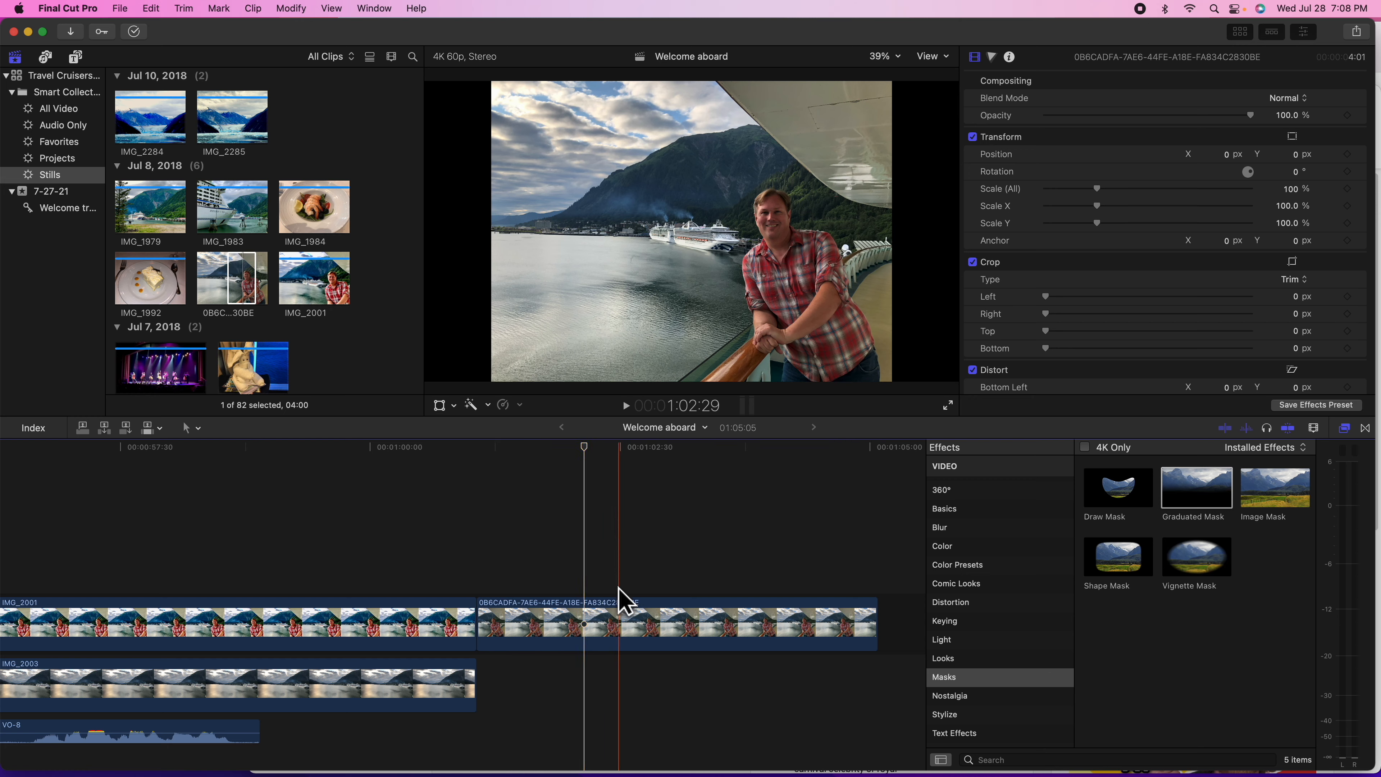
- Transform the appended portrait, shifting it horizontally to Position X 493.0 px against the frame's right edge
{"action": "left_click", "coordinate": [608, 626]}
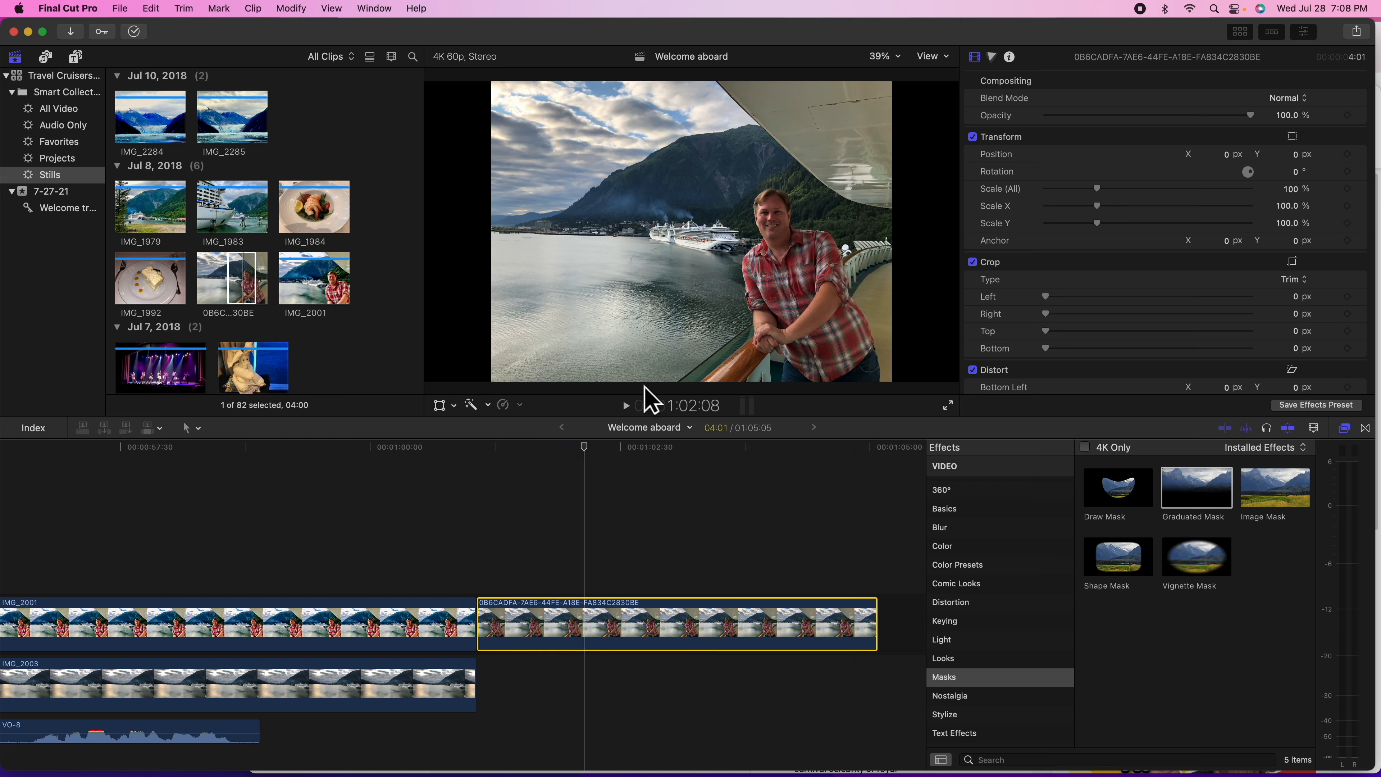
{"action": "left_click", "coordinate": [442, 406]}
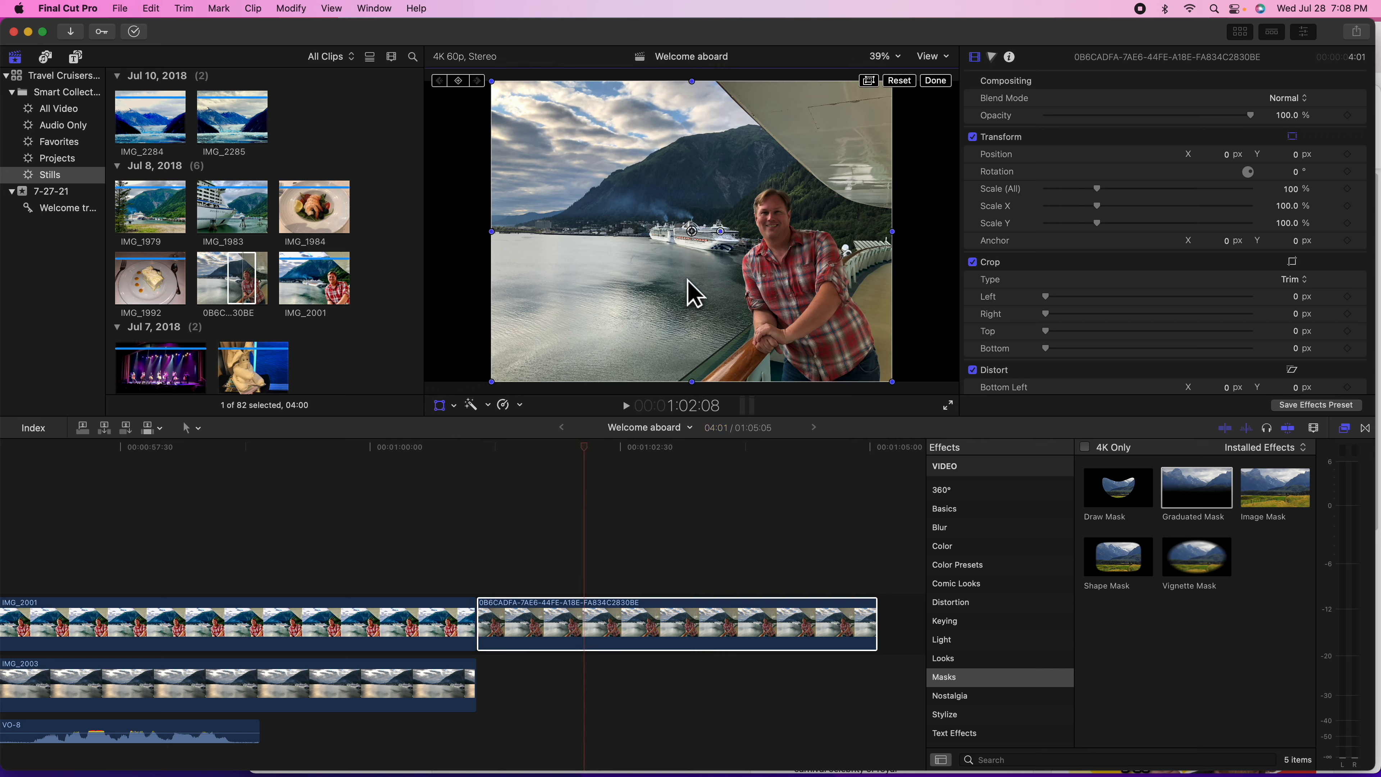
{"action": "left_click_drag", "start_coordinate": [690, 232], "coordinate": [760, 233]}
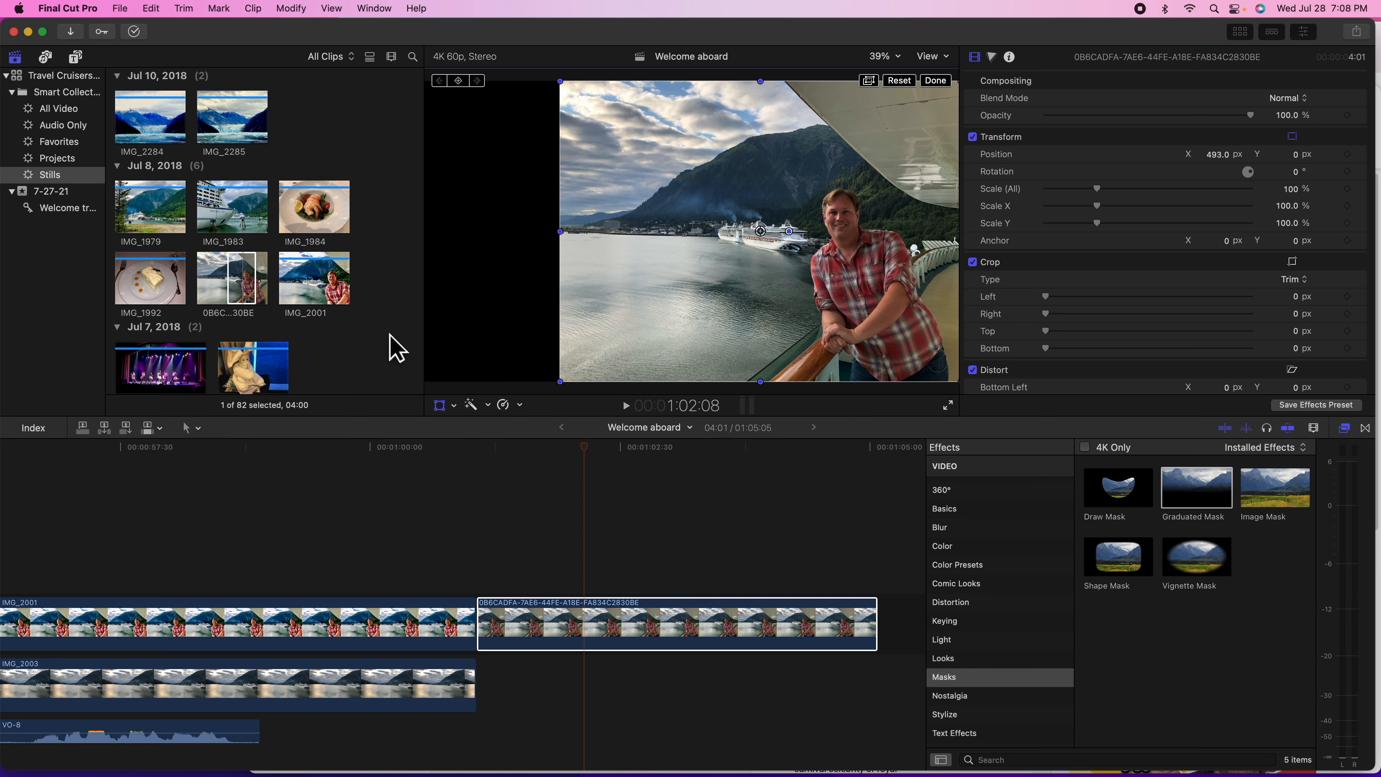
- Find the July 8, 2018 harbor footage among the video clips and connect it beneath the appended portrait as its background
{"action": "left_click", "coordinate": [54, 109]}
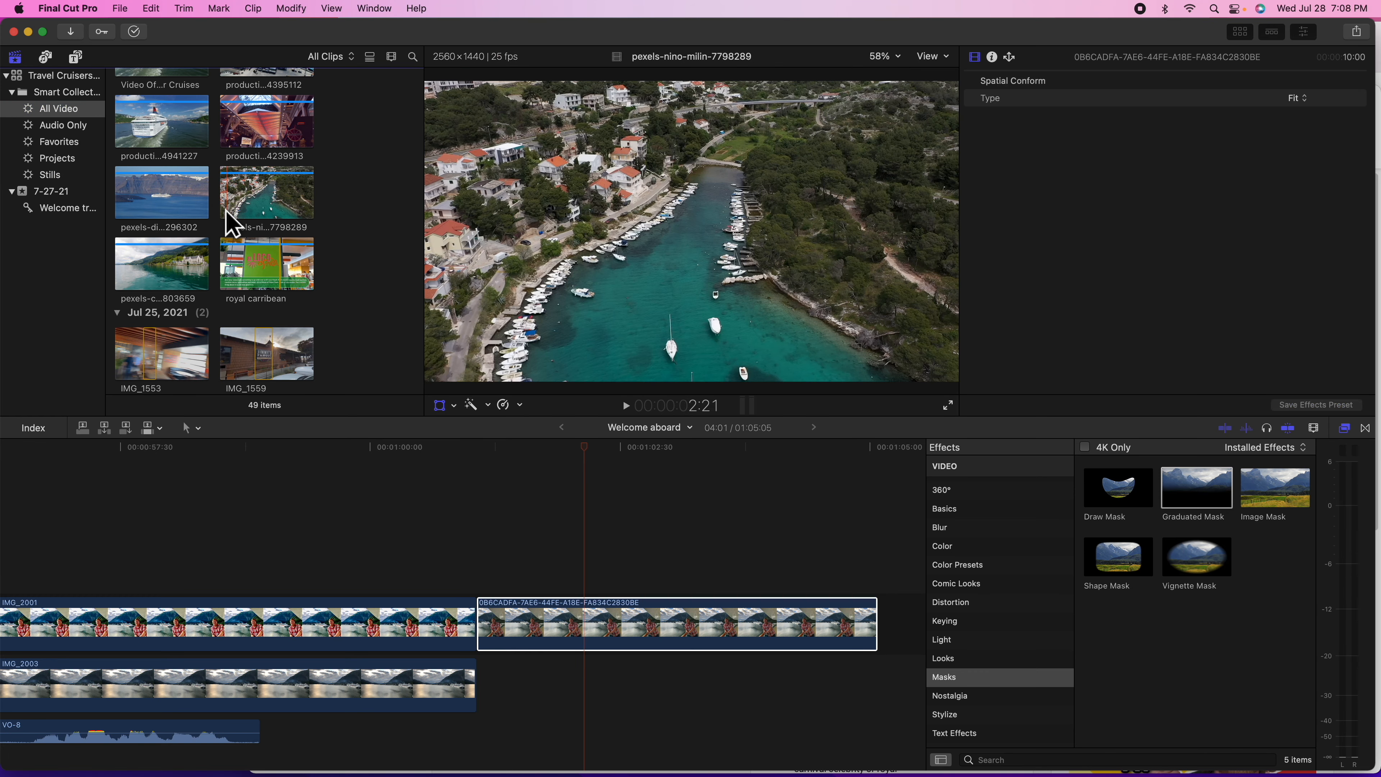
{"action": "scroll", "coordinate": [231, 222], "scroll_direction": "down", "scroll_amount": 10}
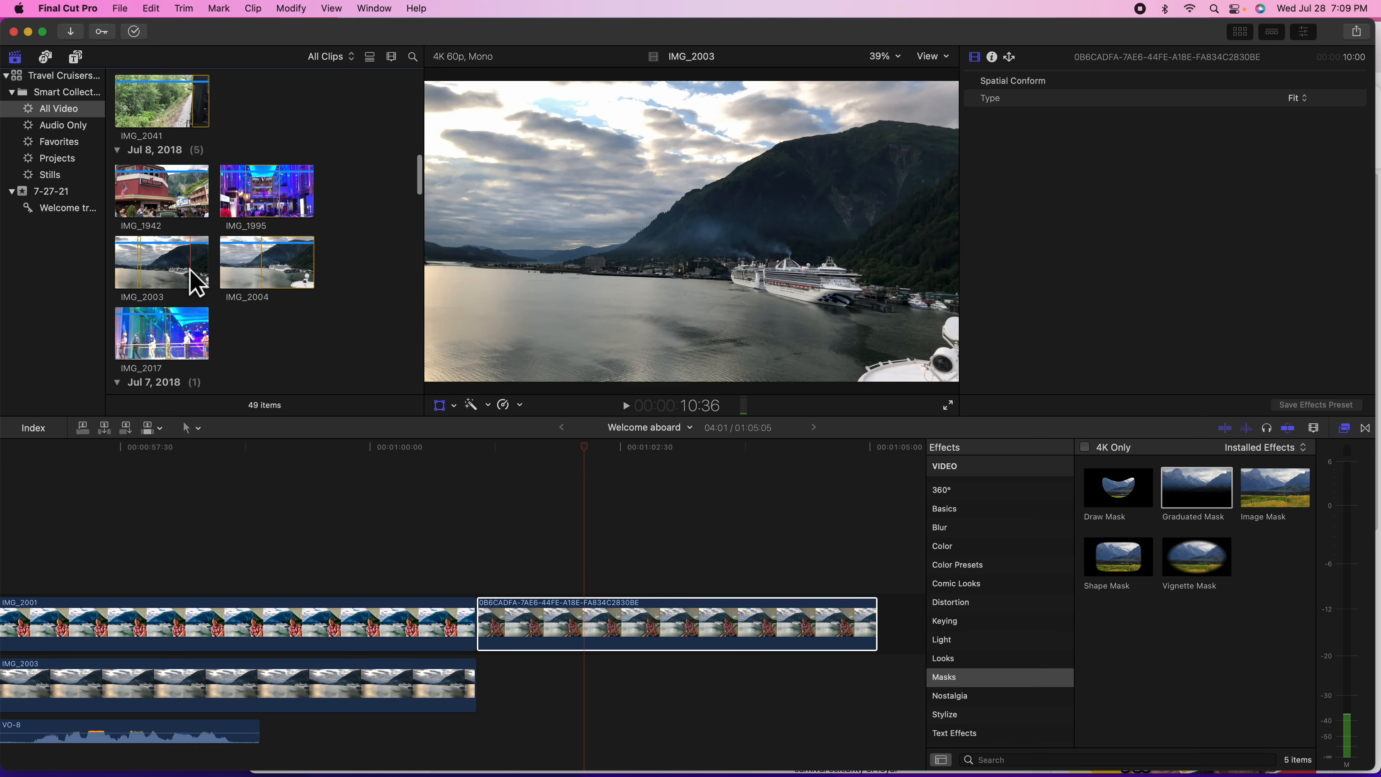
{"action": "left_click_drag", "start_coordinate": [254, 279], "coordinate": [481, 675]}
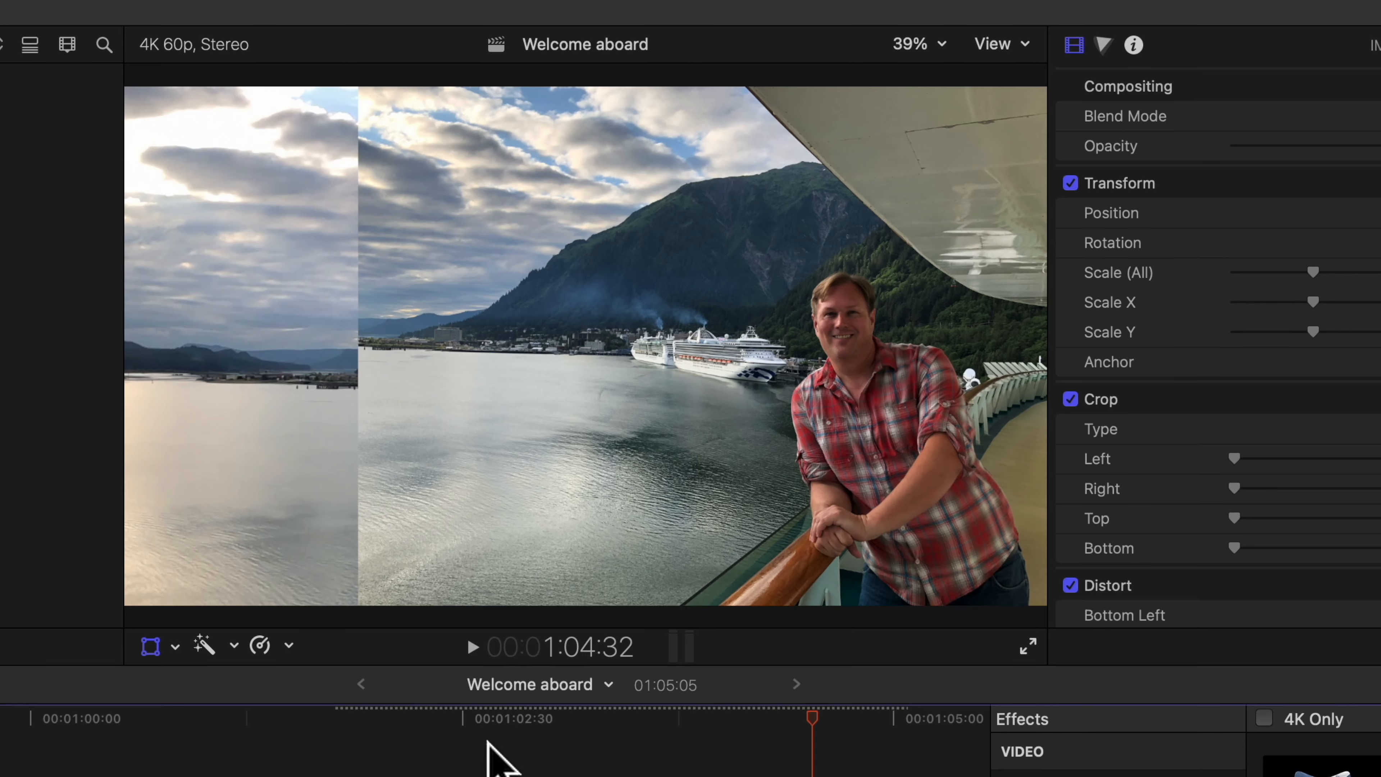
- Scale the appended portrait to 122.55% and reposition it to X 557.8 px, Y -29.8 px
{"action": "left_click_drag", "start_coordinate": [484, 748], "coordinate": [624, 733]}
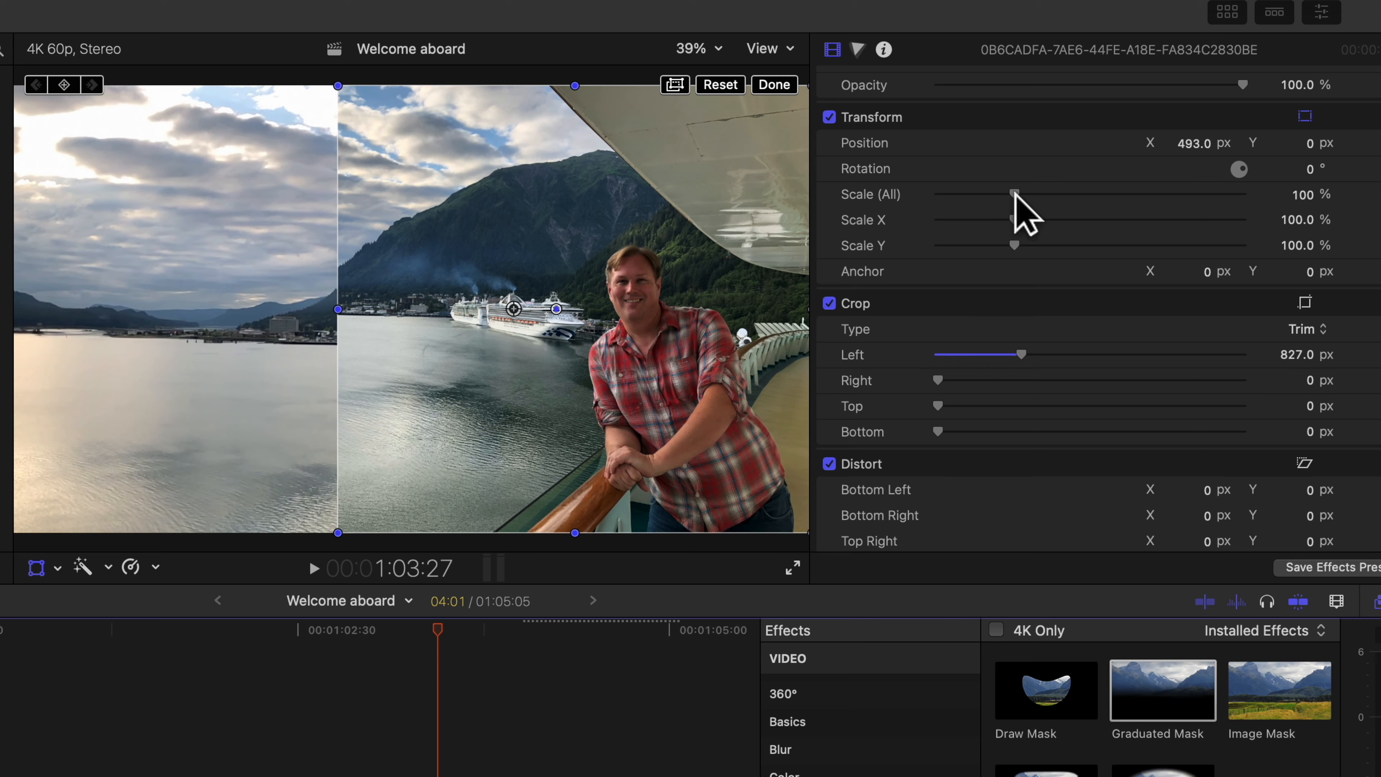
{"action": "left_click_drag", "start_coordinate": [1015, 194], "coordinate": [1035, 197]}
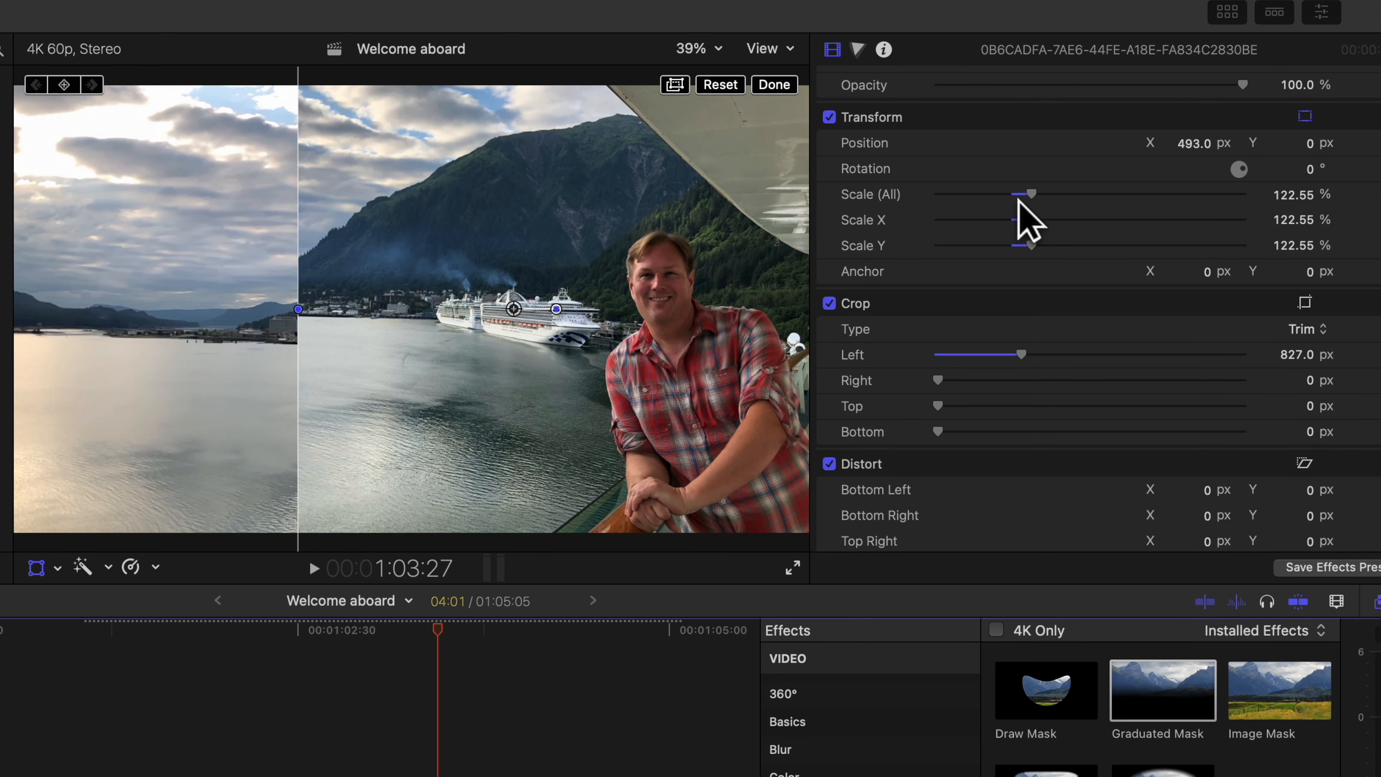
{"action": "mouse_move", "coordinate": [509, 308]}
{"action": "left_mouse_down"}
{"action": "mouse_move", "coordinate": [501, 353]}
{"action": "mouse_move", "coordinate": [508, 314]}
{"action": "mouse_move", "coordinate": [528, 315]}
{"action": "mouse_move", "coordinate": [517, 312]}
{"action": "left_mouse_up"}
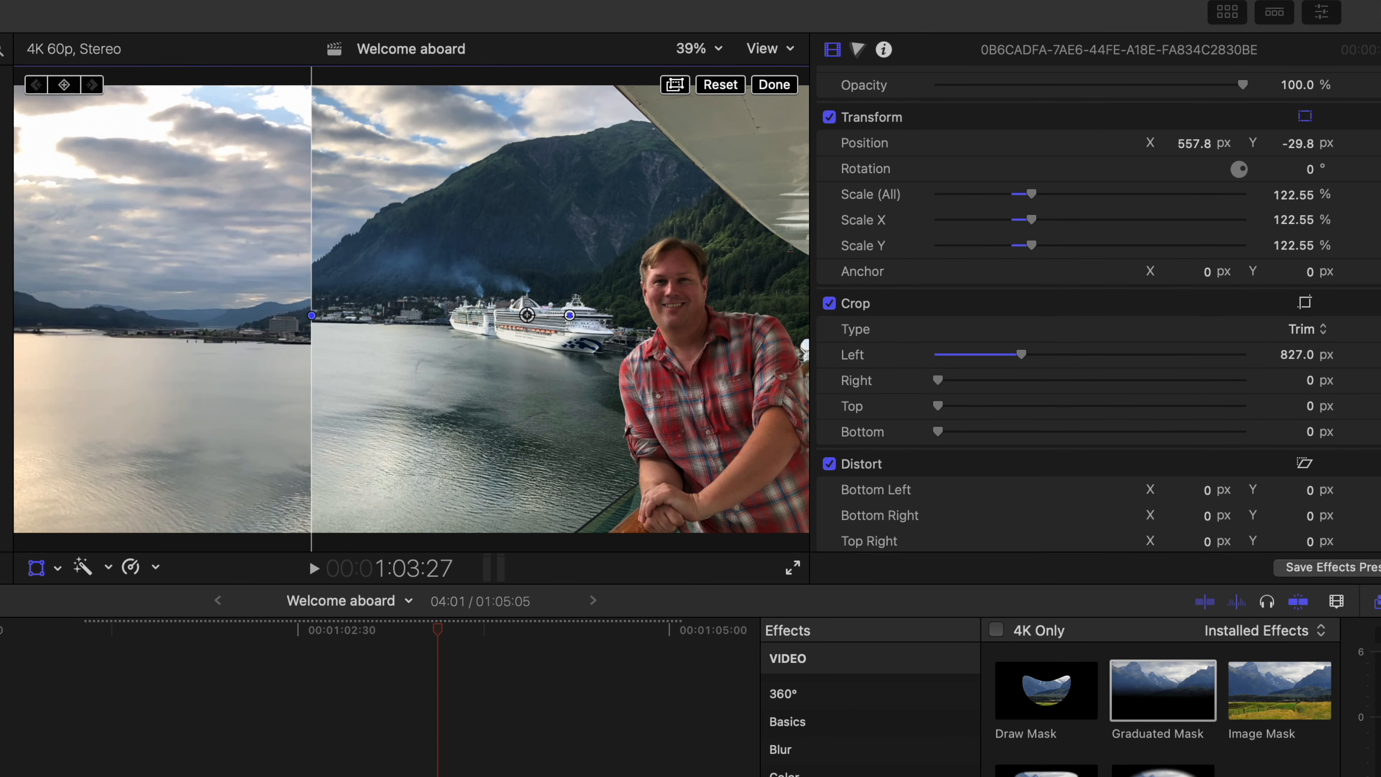
- Set the appended portrait's left crop to 1735.0 px and select the IMG_2004 background clip beneath it
{"action": "left_click", "coordinate": [305, 775]}
{"action": "left_click_drag", "start_coordinate": [386, 629], "coordinate": [488, 630]}
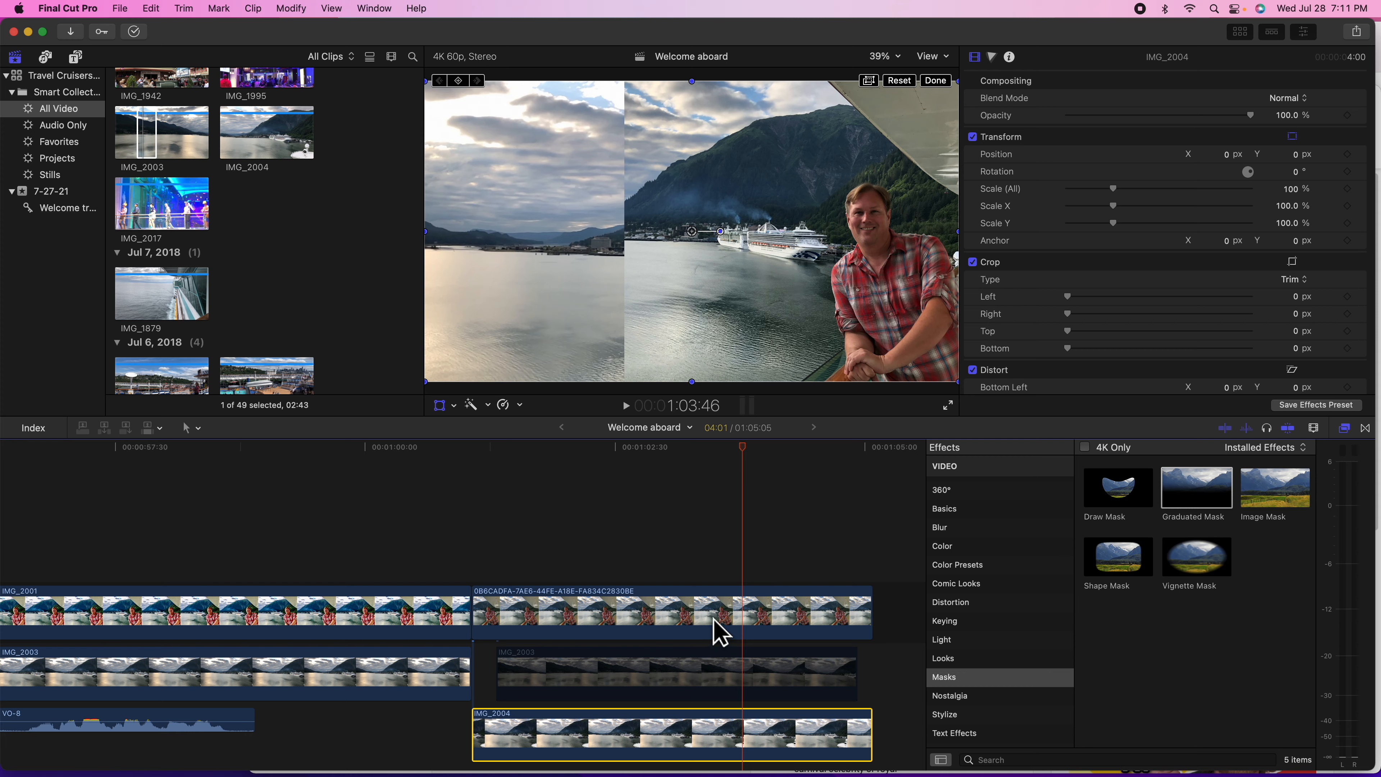
{"action": "left_click", "coordinate": [719, 630]}
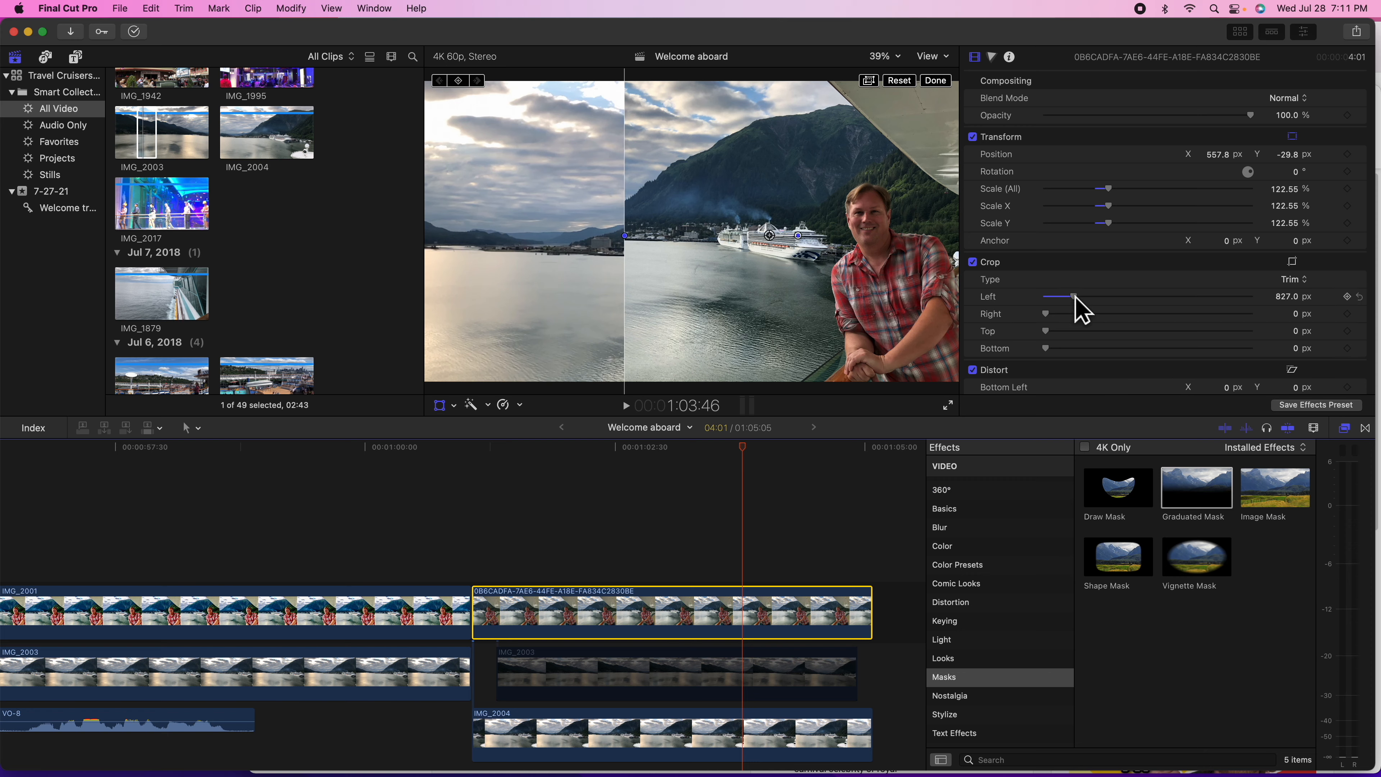
{"action": "left_click_drag", "start_coordinate": [1074, 298], "coordinate": [1105, 298]}
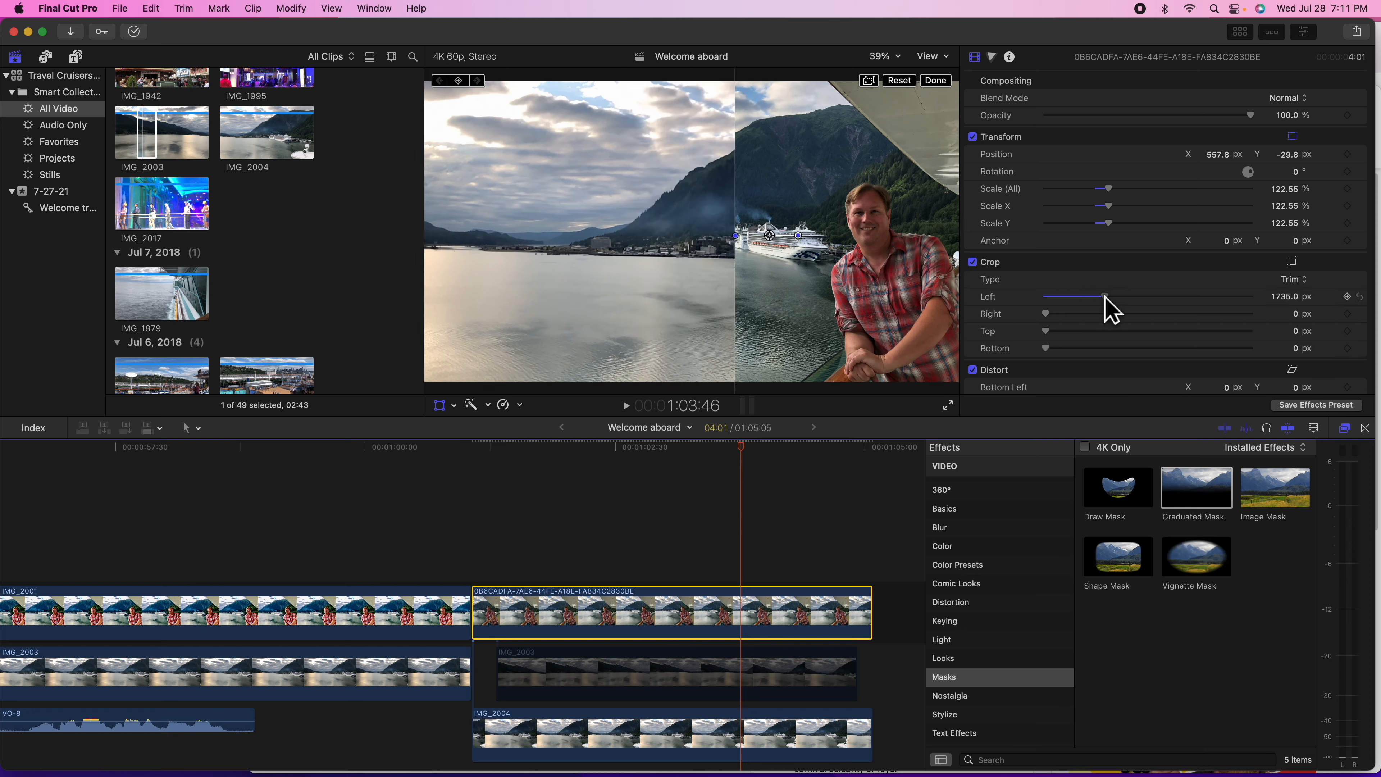
{"action": "left_click", "coordinate": [688, 718]}
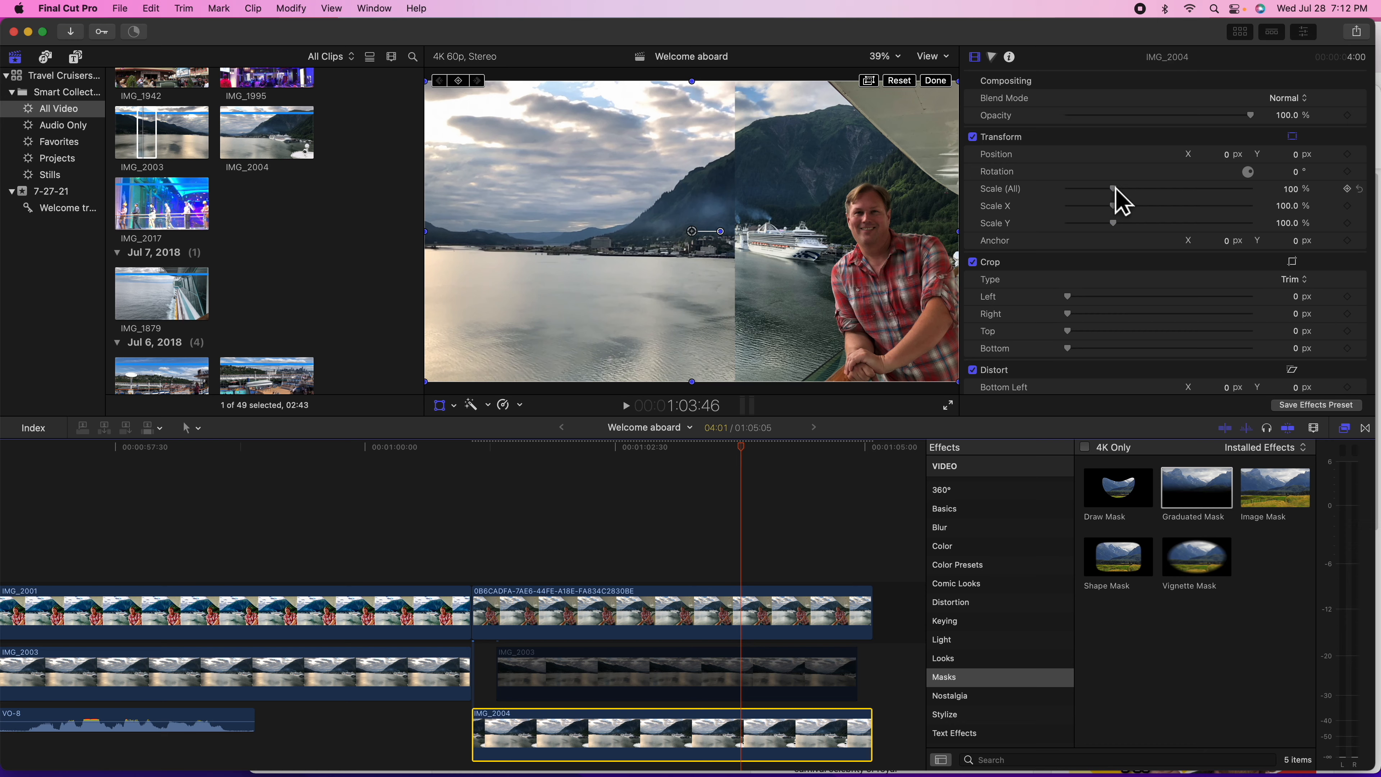
- Scale the IMG_2004 background clip to 123.31% so its mountain and shoreline align with the portrait
{"action": "left_click_drag", "start_coordinate": [1117, 188], "coordinate": [1126, 190]}
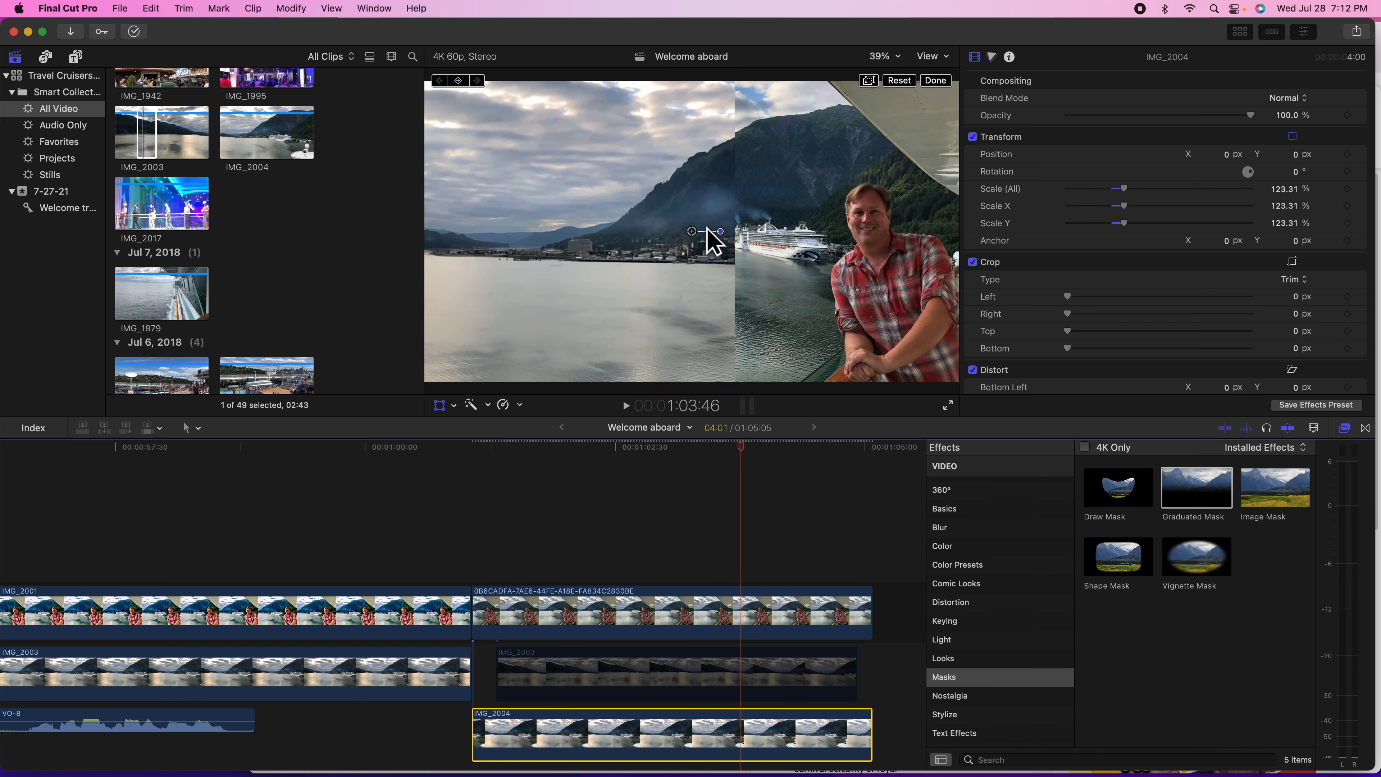
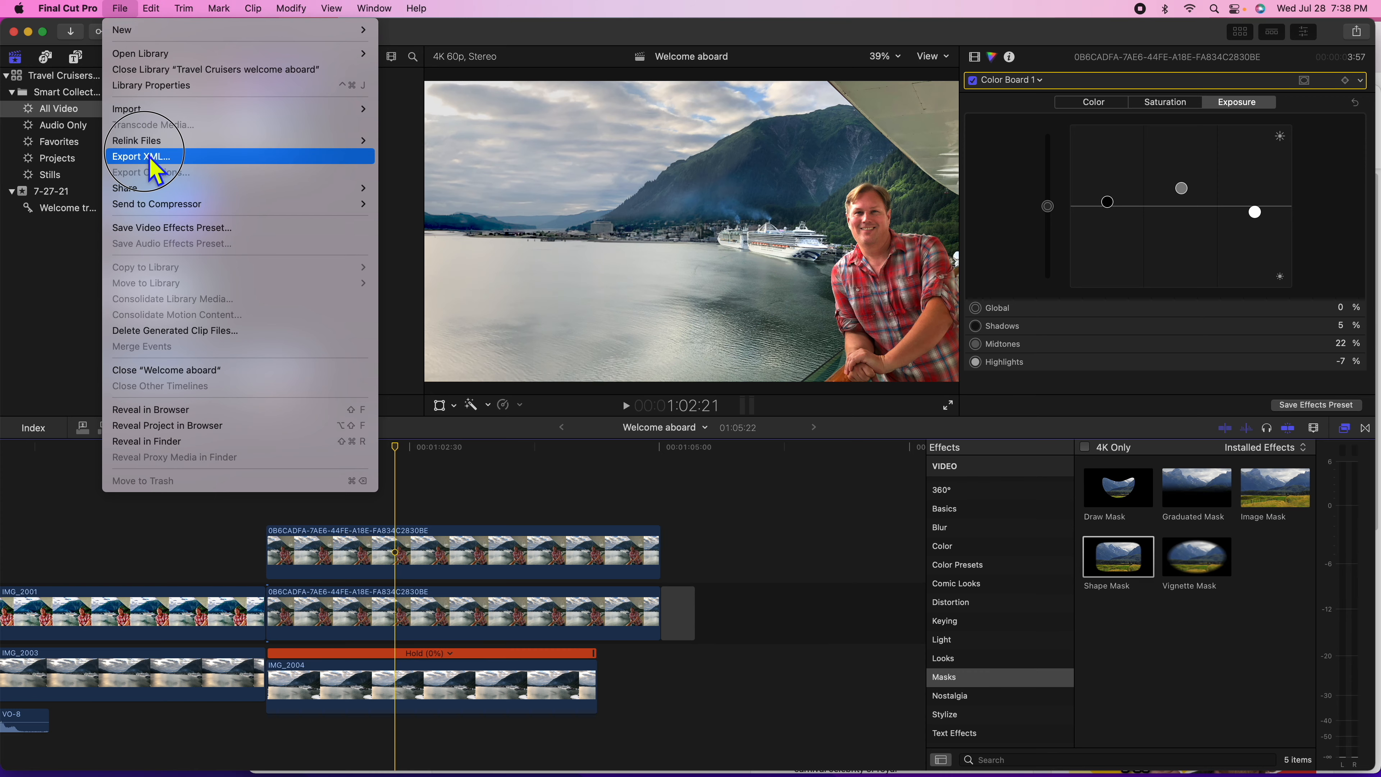
- Save the current frame as an image titled with the first name plus "Alaska ships pic" in the Welcome travele cruisers folder
{"action": "mouse_move", "coordinate": [155, 189]}
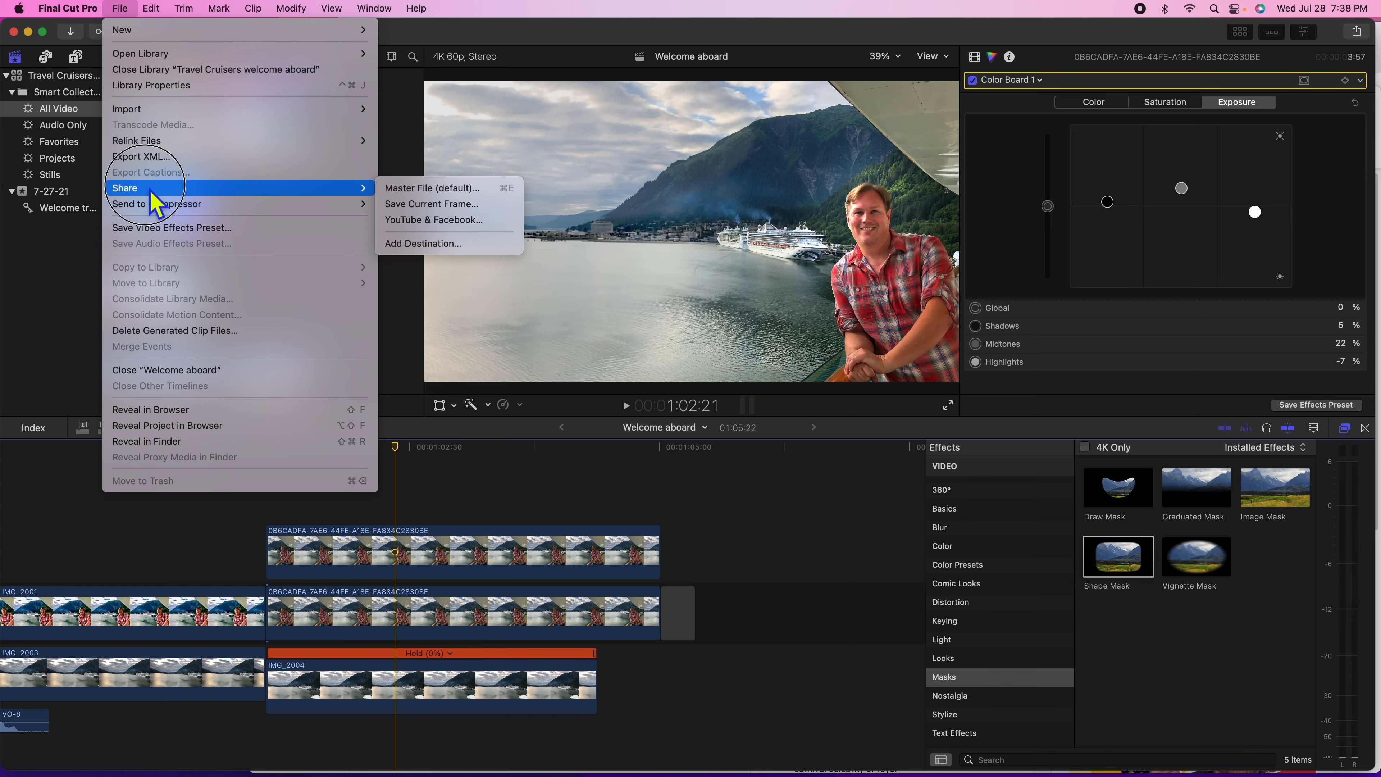
{"action": "left_click", "coordinate": [455, 205]}
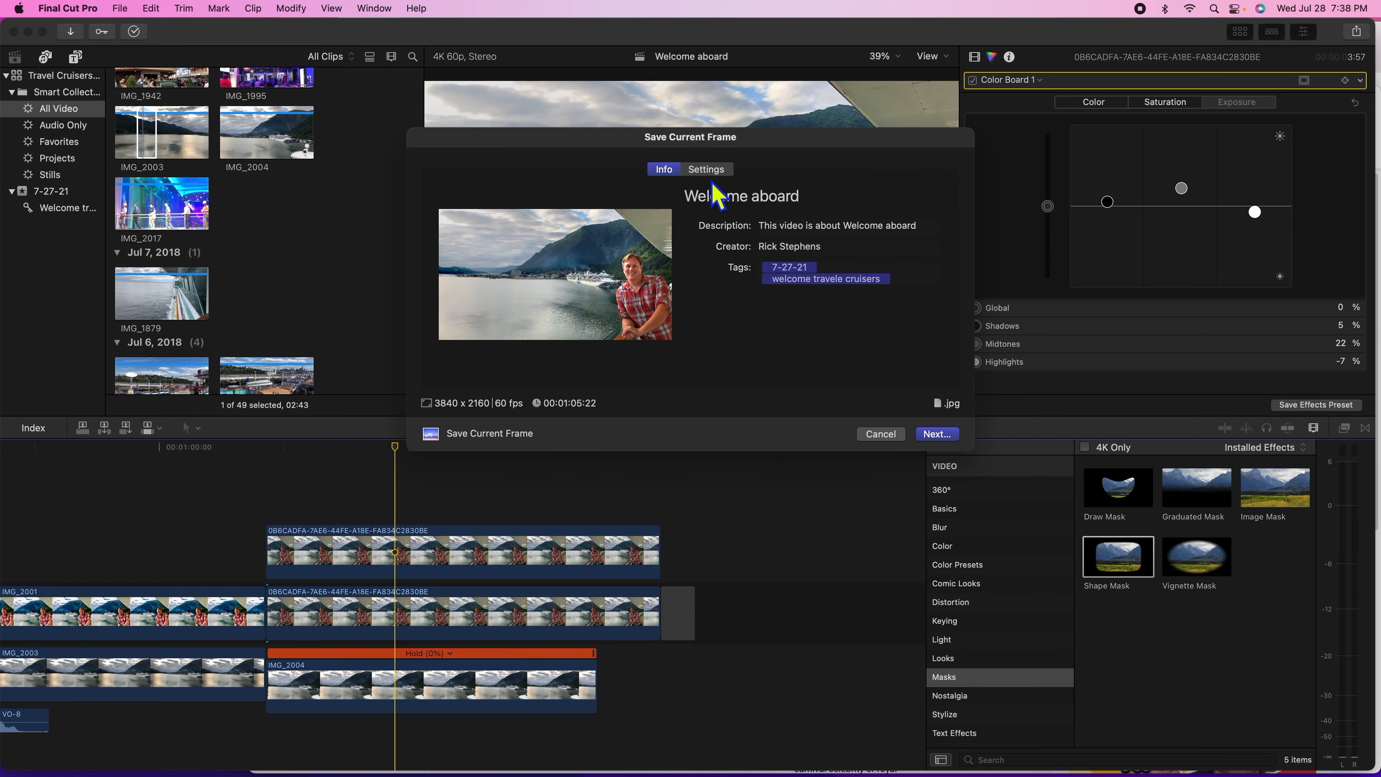
{"action": "left_click", "coordinate": [808, 210]}
{"action": "type", "text": "Rick Alaska ships pic"}
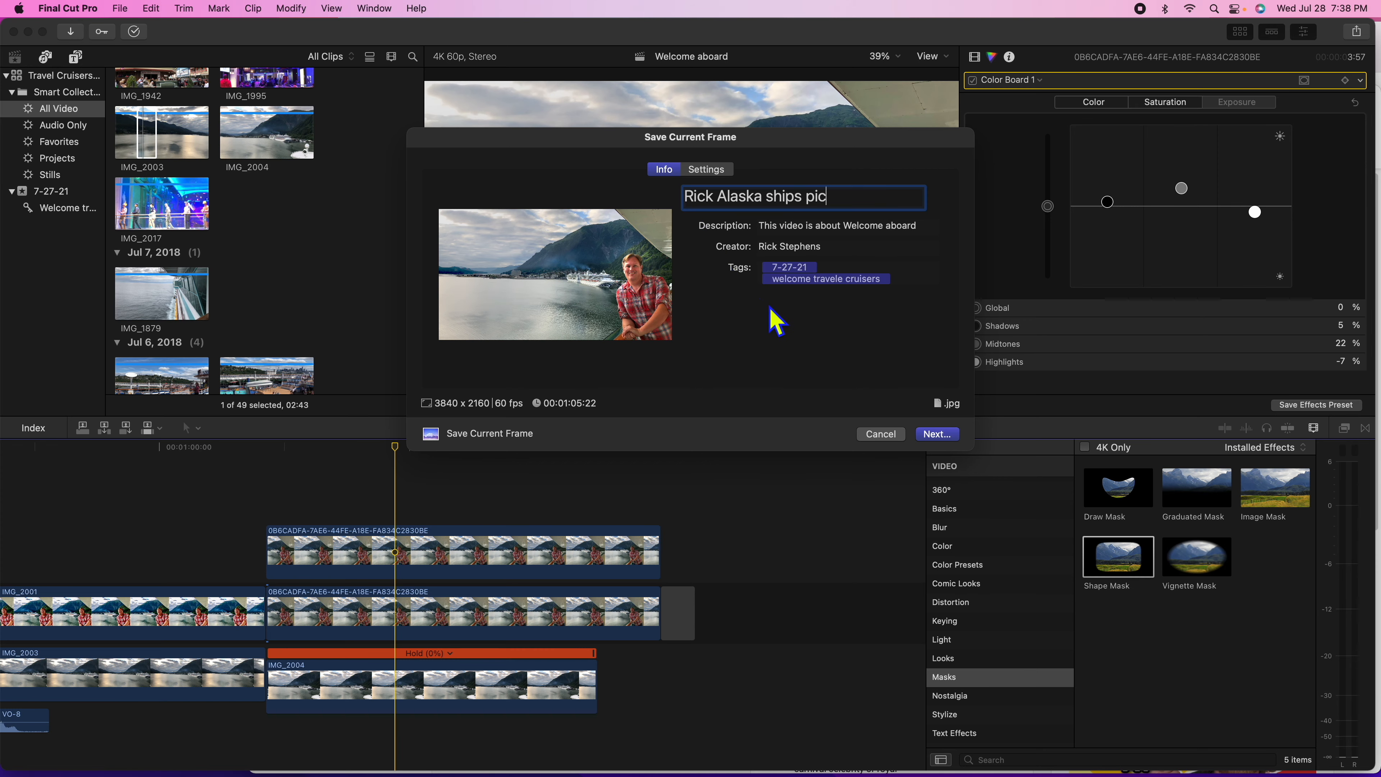
{"action": "left_click", "coordinate": [942, 435]}
{"action": "scroll", "coordinate": [666, 256], "scroll_direction": "left", "scroll_amount": 3}
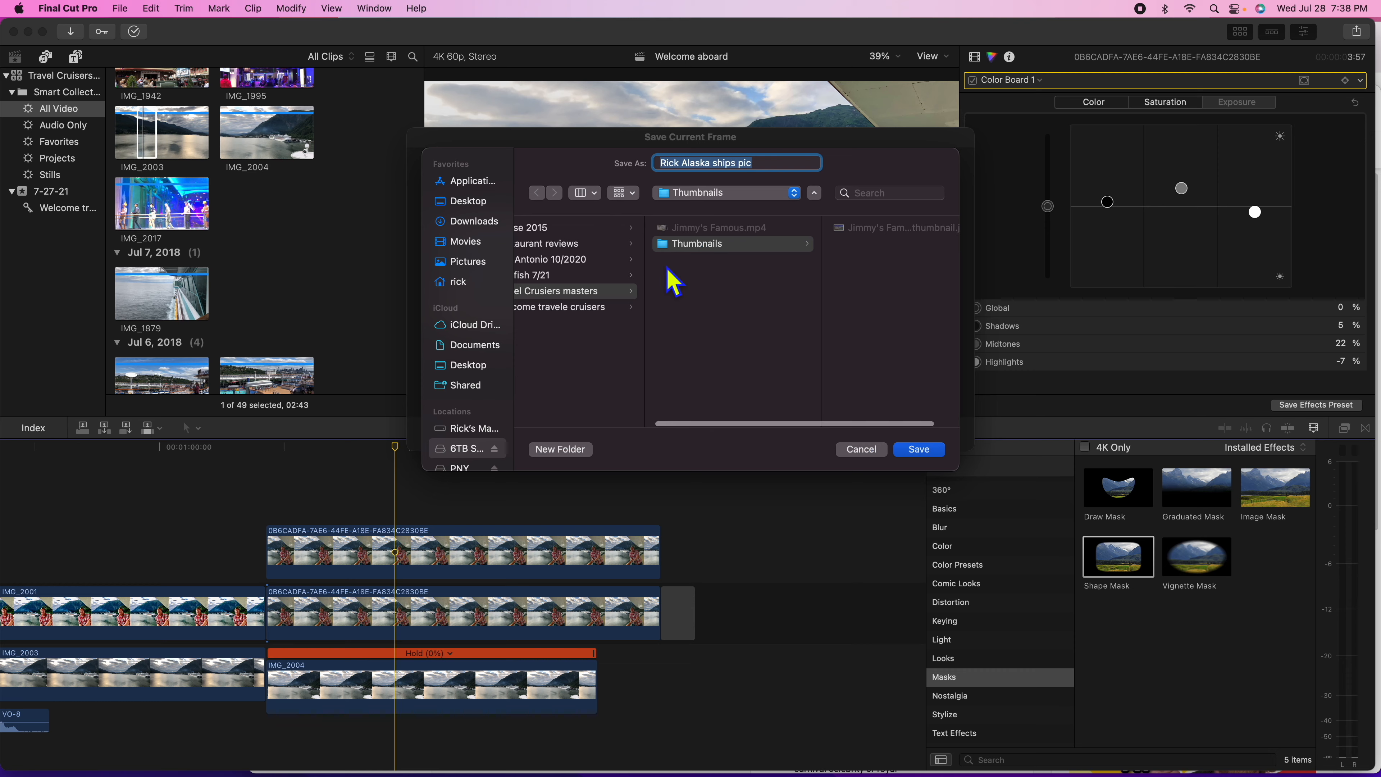
{"action": "left_click", "coordinate": [673, 308]}
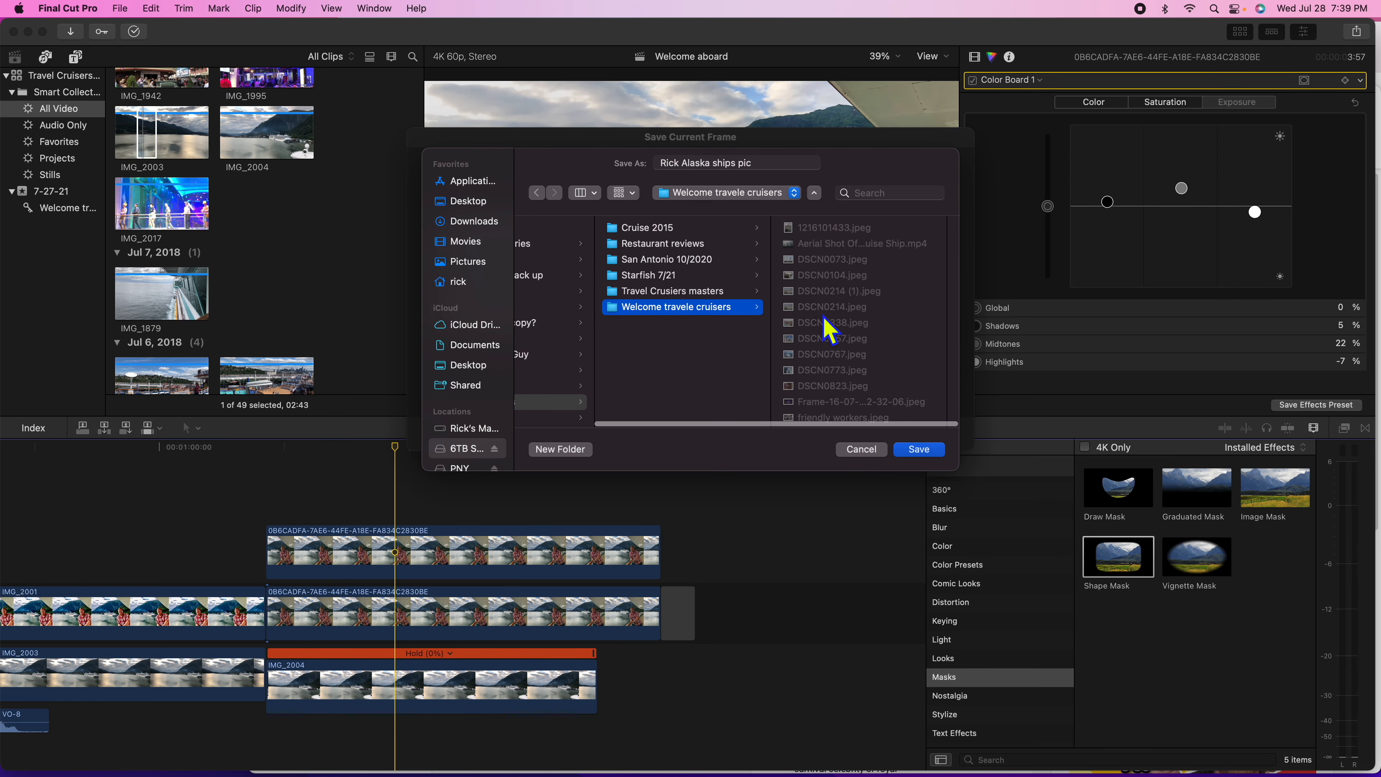
{"action": "left_click", "coordinate": [917, 449]}
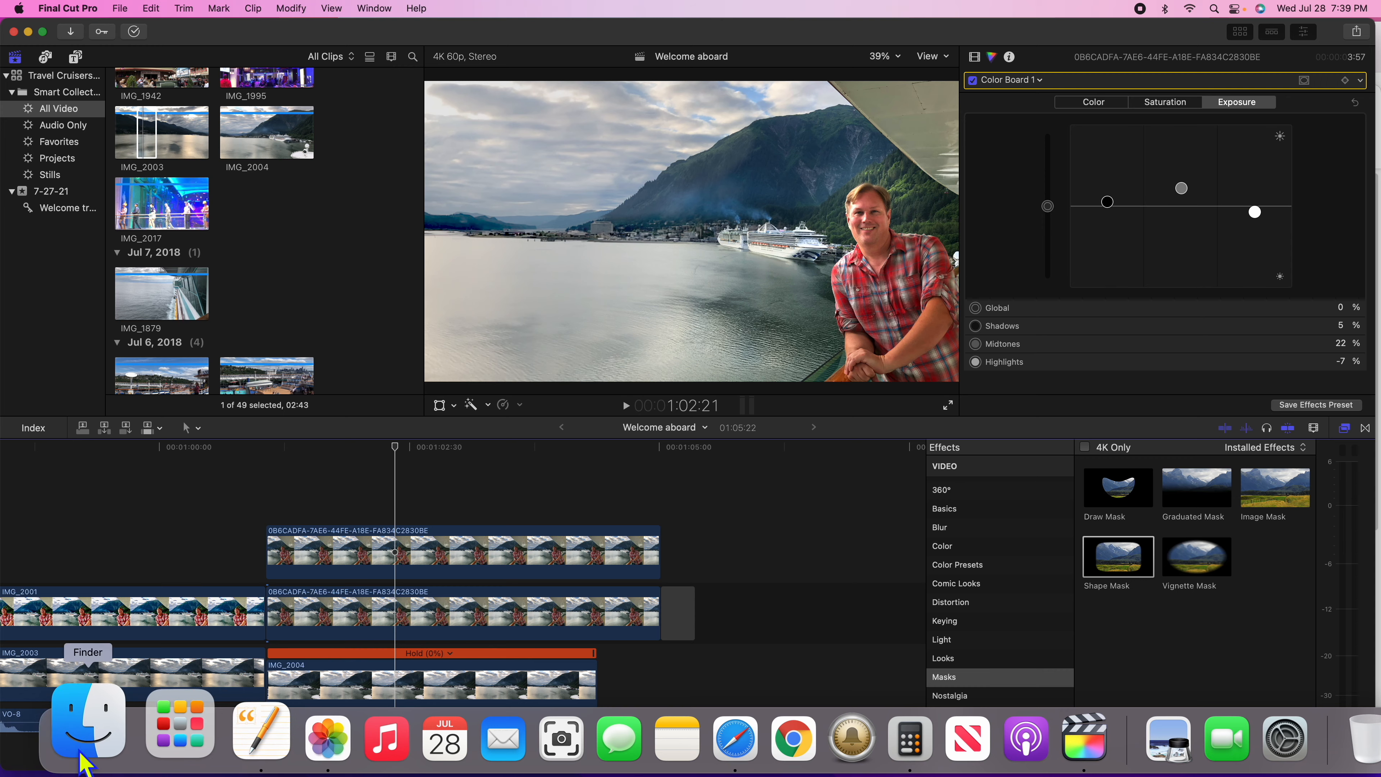
- Switch to Finder, go up to the Vacation Videos folder, and import its Welcome travele cruisers folder into the 7-27-21 event
{"action": "left_click", "coordinate": [87, 762]}
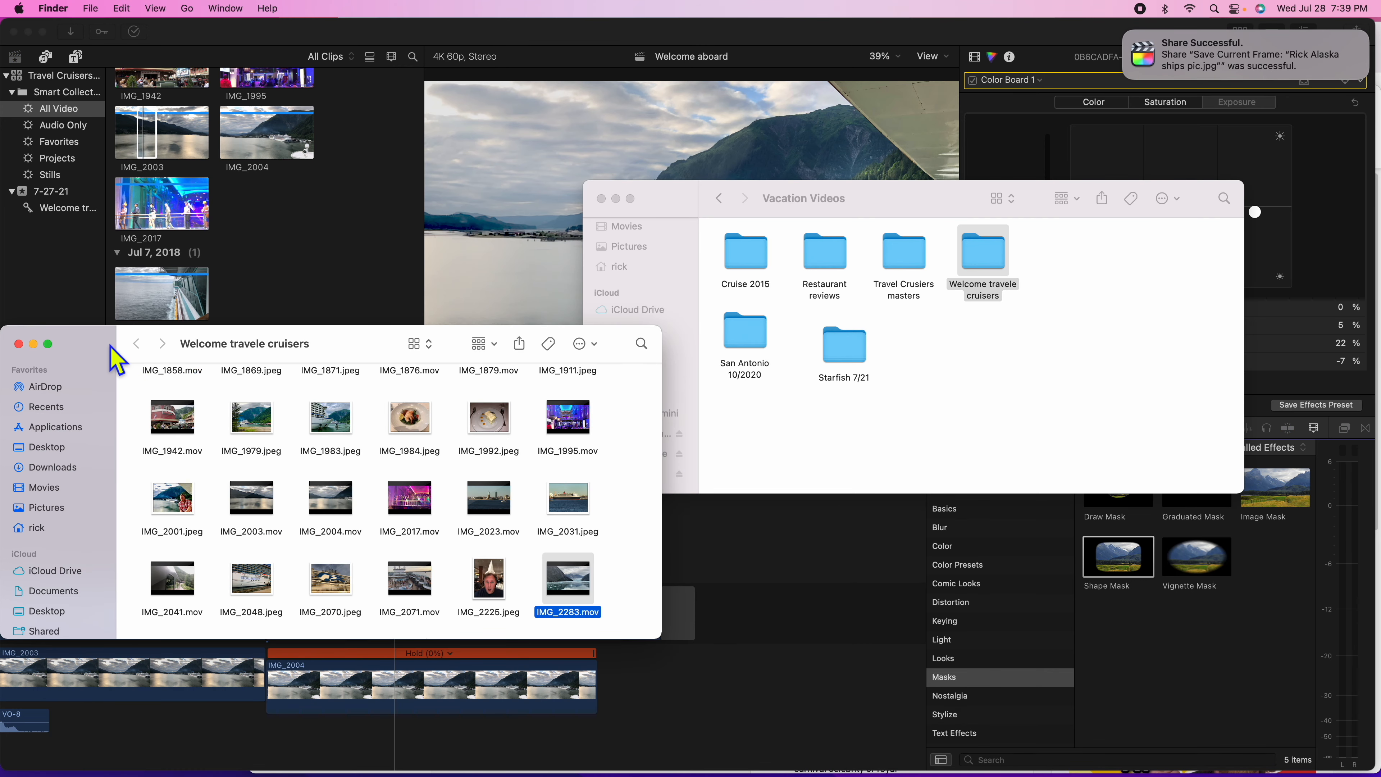
{"action": "left_click_drag", "start_coordinate": [111, 346], "coordinate": [339, 378]}
{"action": "scroll", "coordinate": [272, 386], "scroll_direction": "down", "scroll_amount": 5}
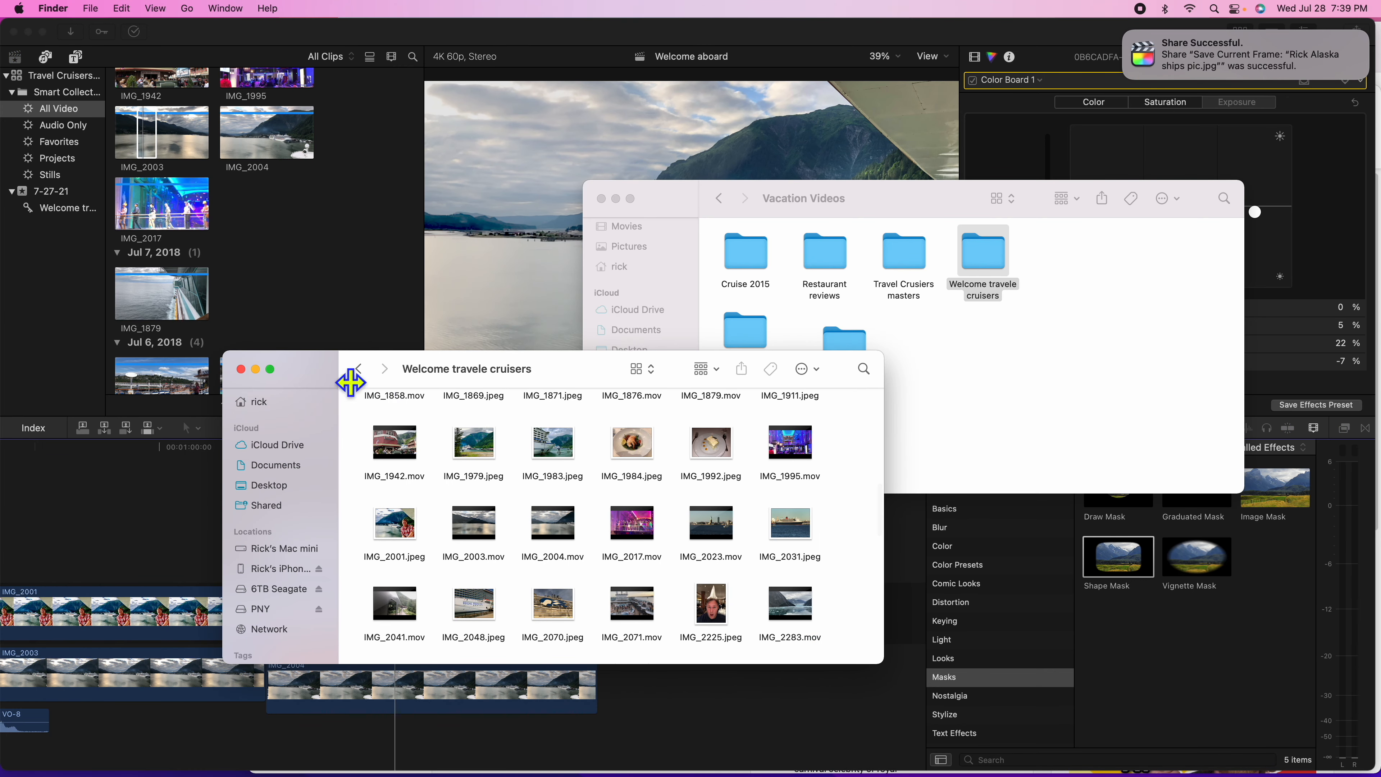
{"action": "left_click", "coordinate": [359, 369]}
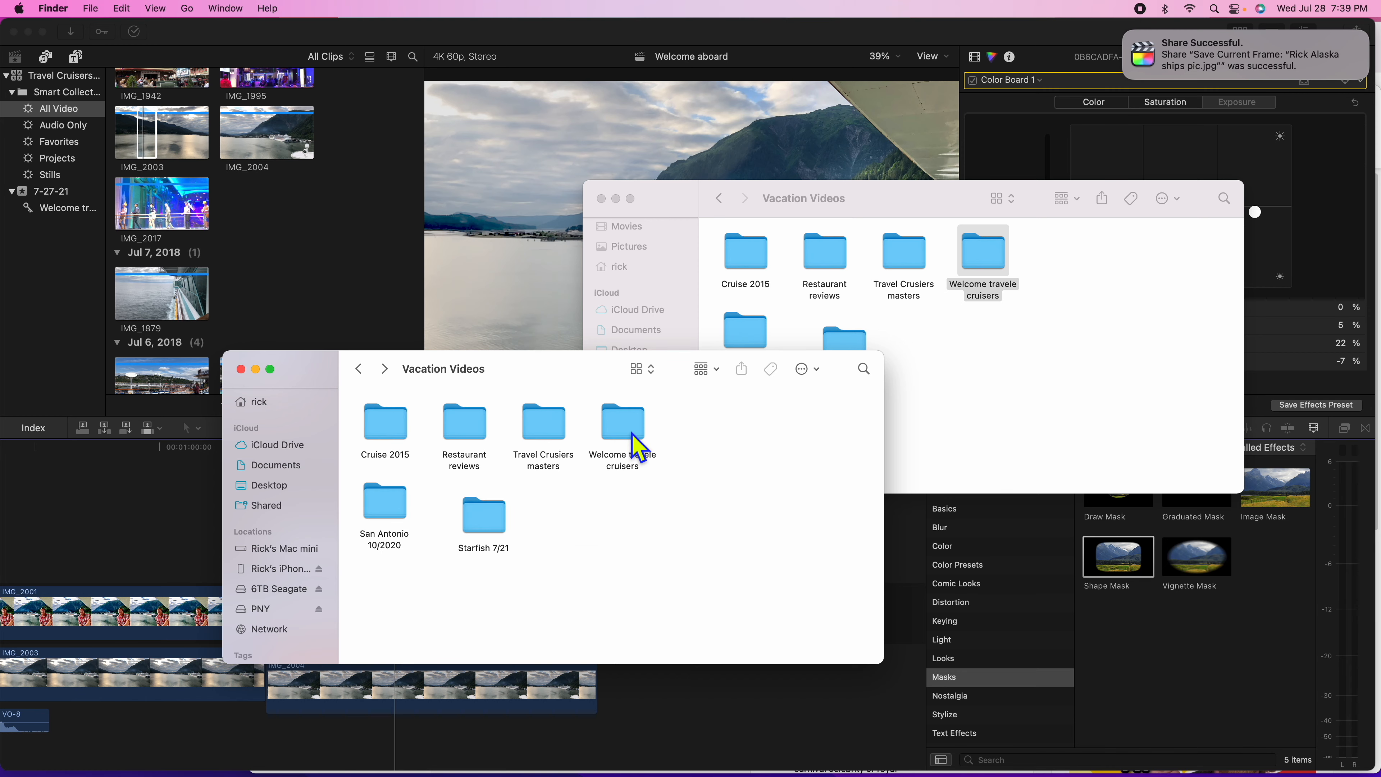
{"action": "left_click_drag", "start_coordinate": [633, 440], "coordinate": [60, 198]}
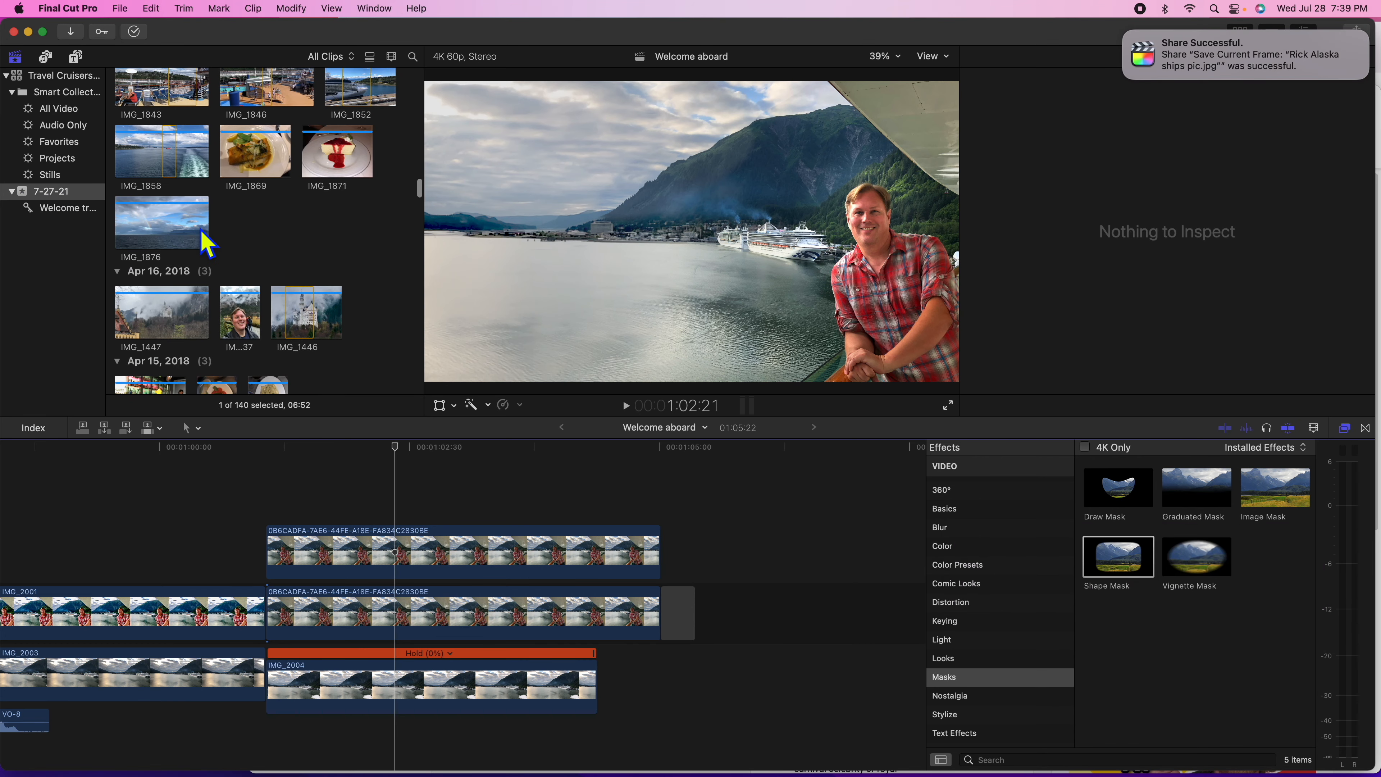
- Find the exported ships picture among the stills and connect it in the timeline after the layered portrait clips
{"action": "scroll", "coordinate": [220, 251], "scroll_direction": "up", "scroll_amount": 3}
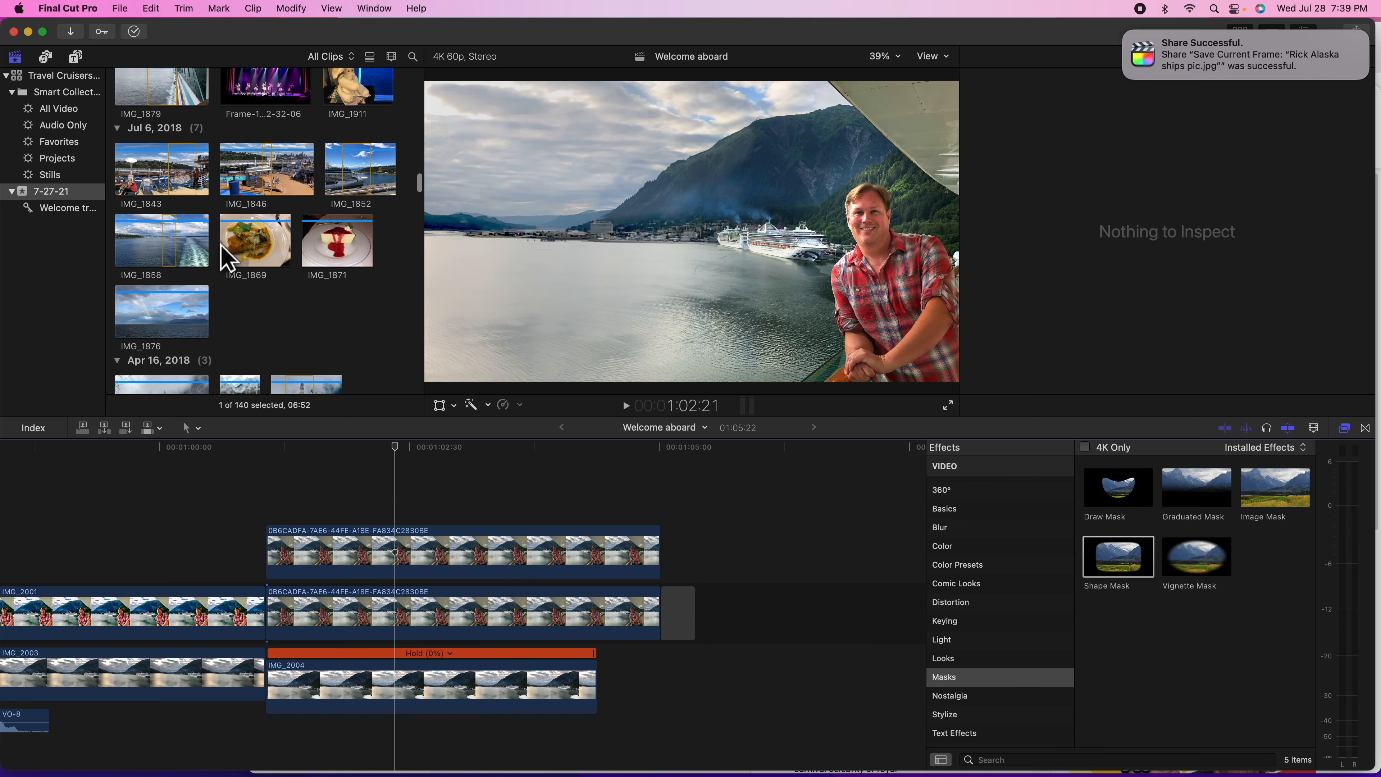
{"action": "left_click", "coordinate": [45, 177]}
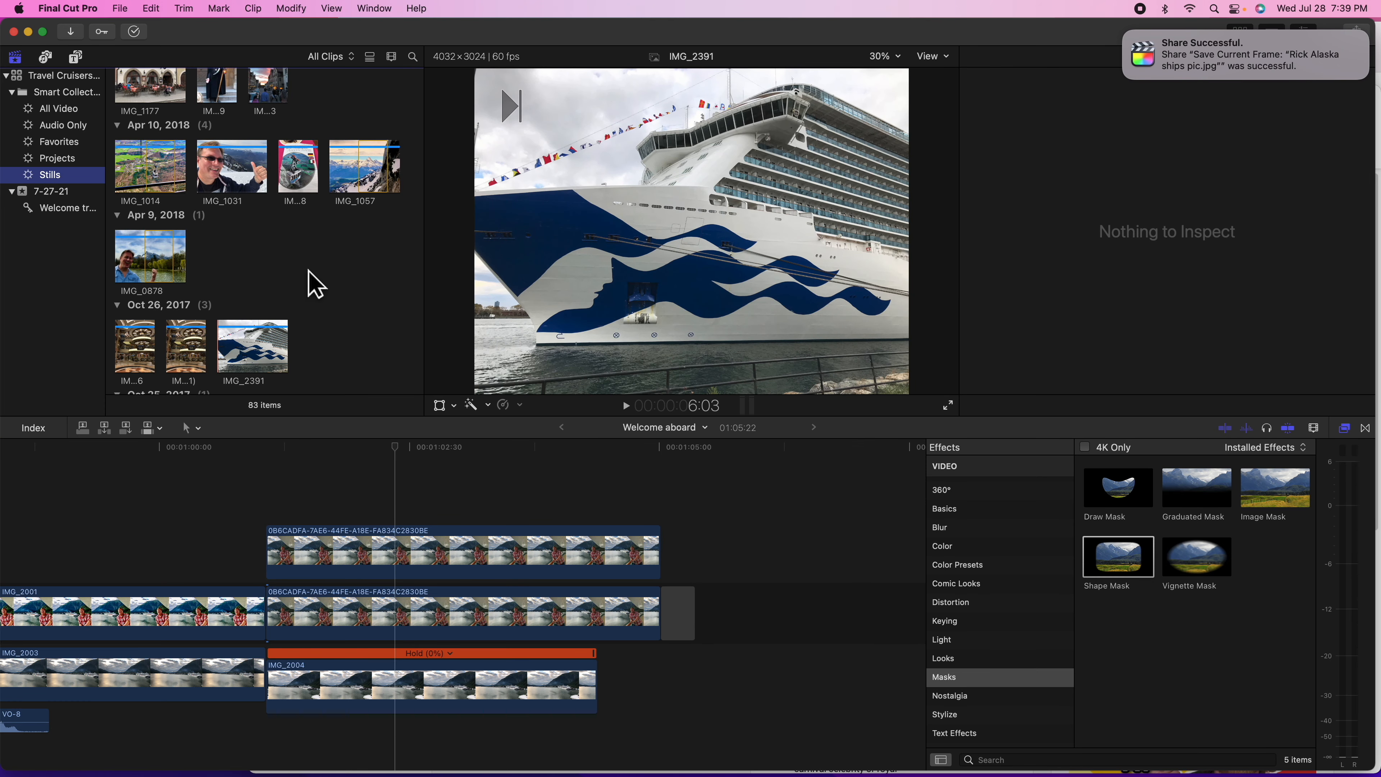
{"action": "scroll", "coordinate": [316, 283], "scroll_direction": "up", "scroll_amount": 10}
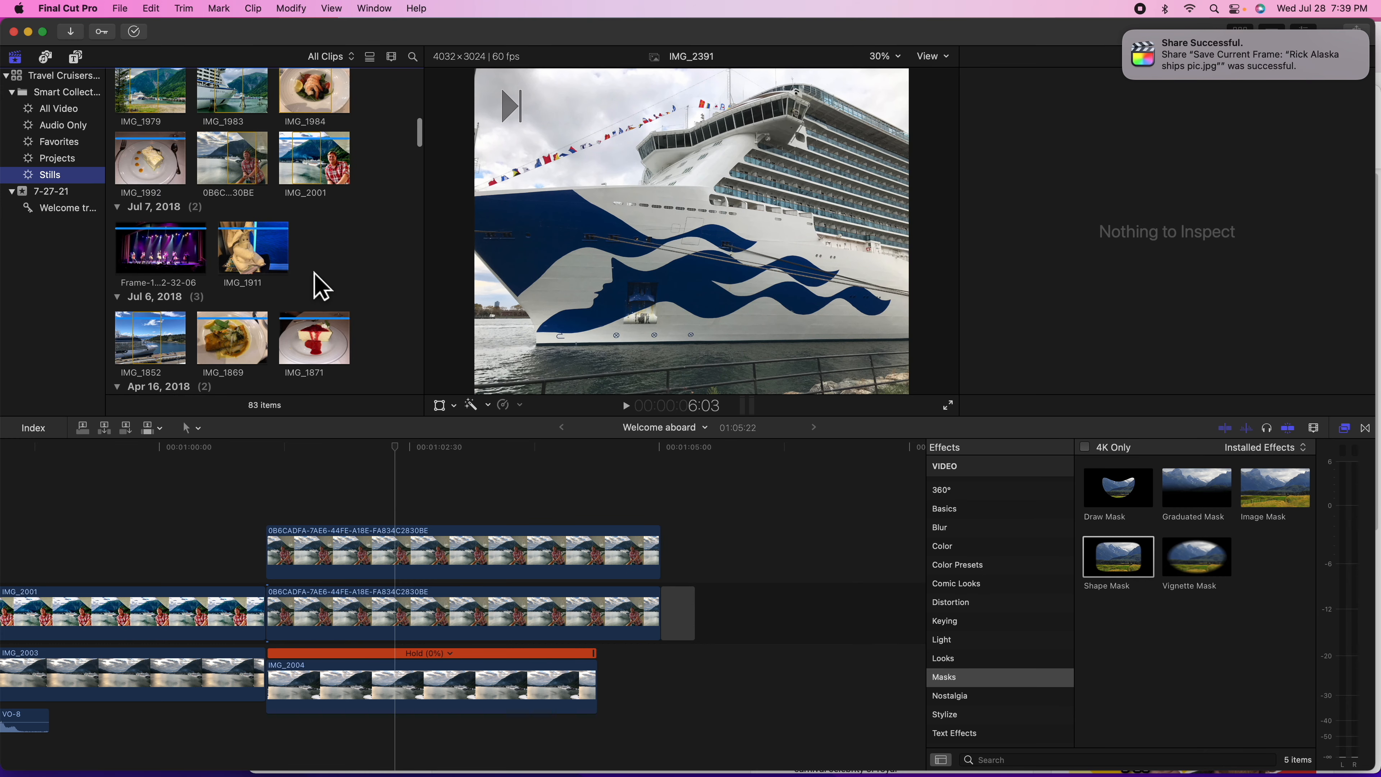
{"action": "scroll", "coordinate": [321, 286], "scroll_direction": "up", "scroll_amount": 3}
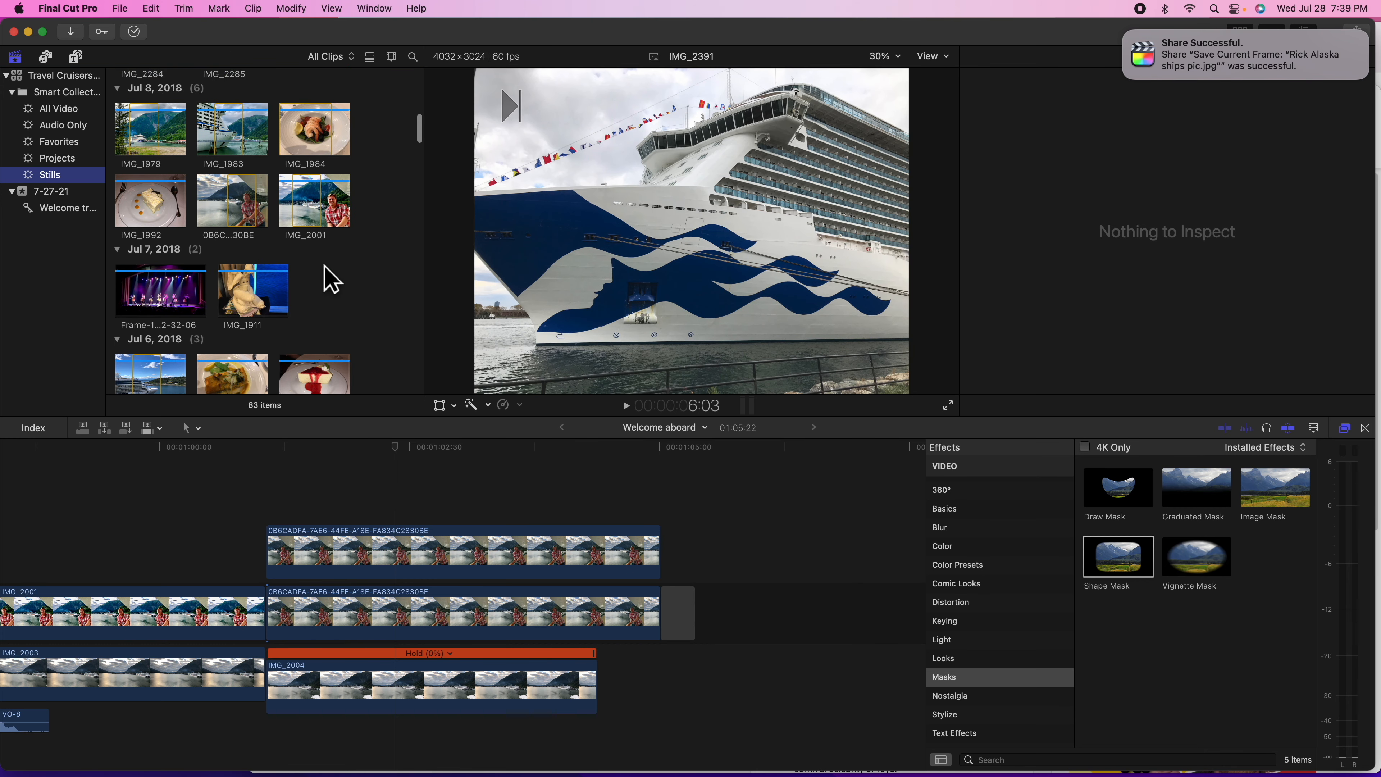
{"action": "scroll", "coordinate": [313, 268], "scroll_direction": "up", "scroll_amount": 5}
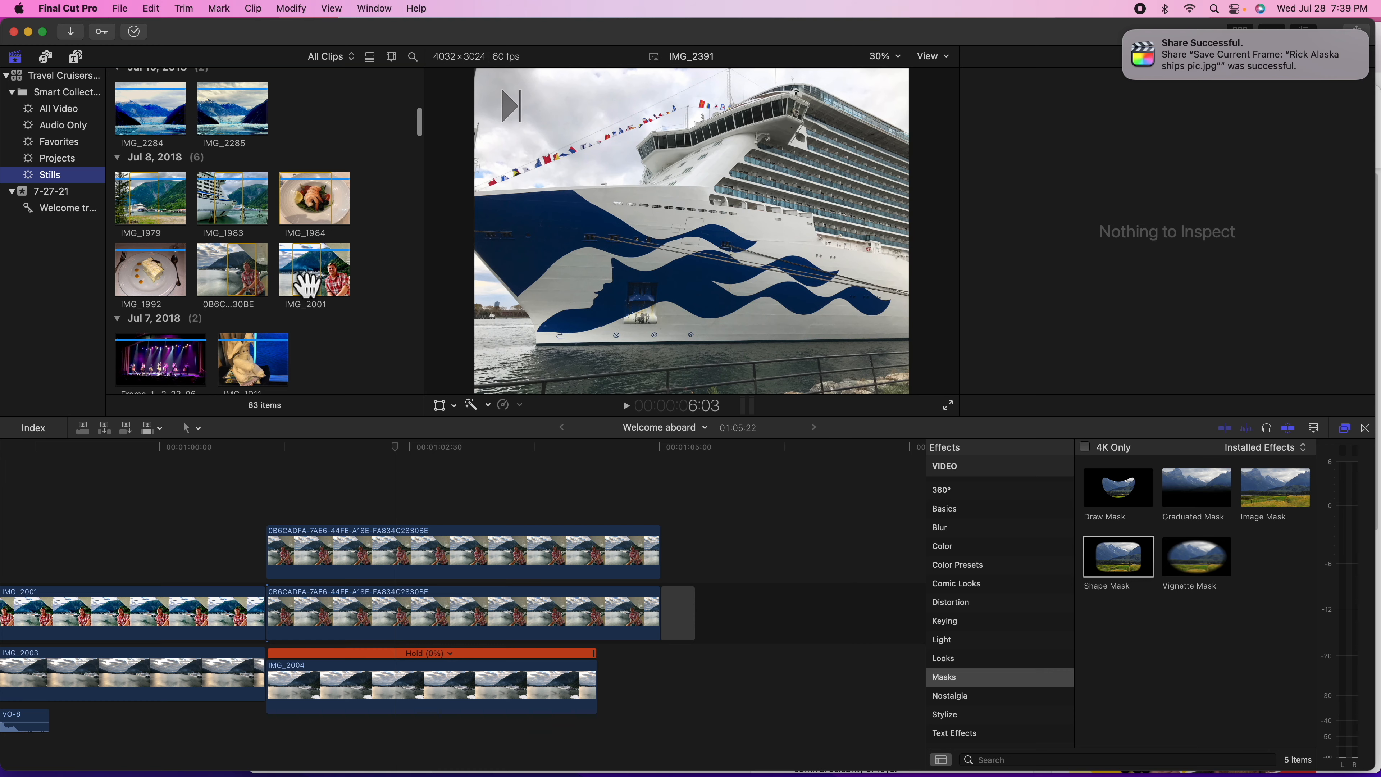
{"action": "scroll", "coordinate": [272, 274], "scroll_direction": "up", "scroll_amount": 10}
{"action": "left_click", "coordinate": [153, 270]}
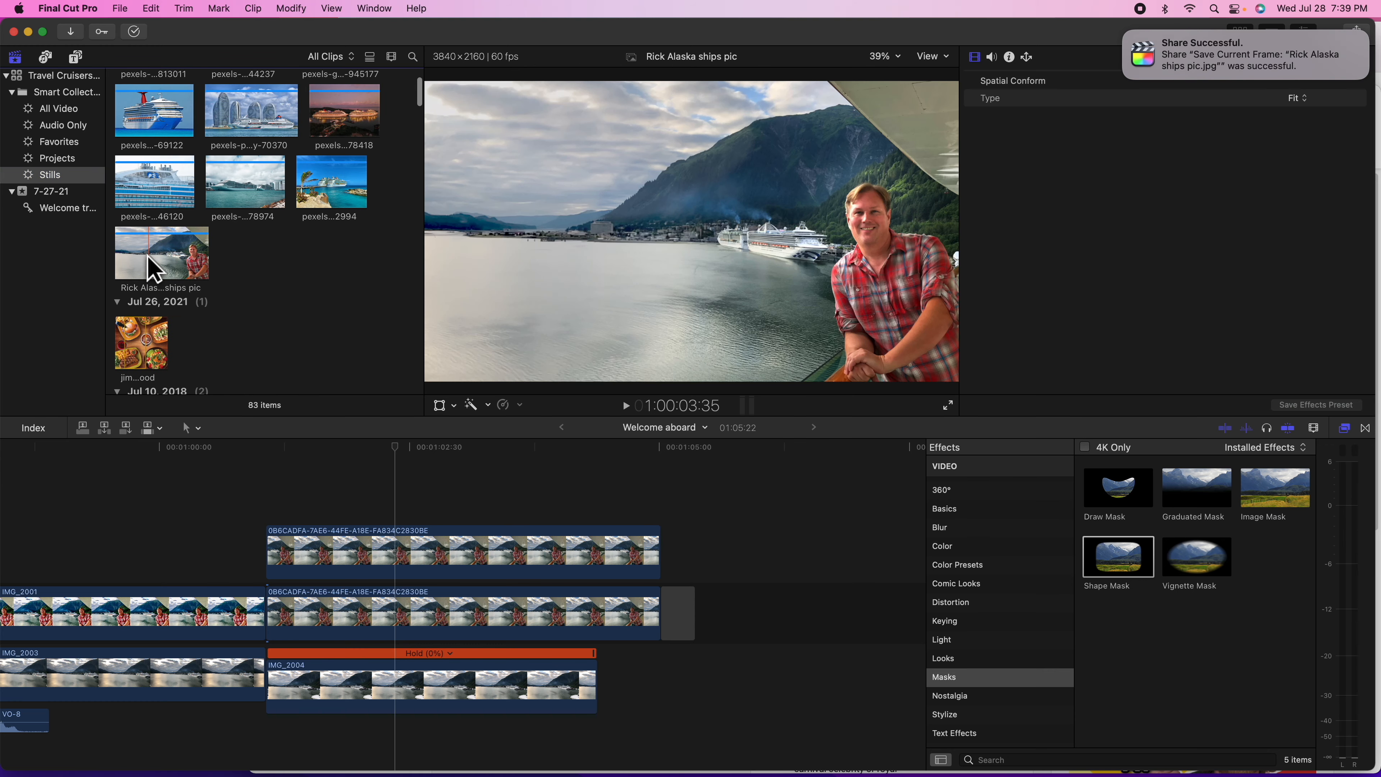
{"action": "left_click_drag", "start_coordinate": [152, 253], "coordinate": [702, 516]}
{"action": "left_click", "coordinate": [751, 449]}
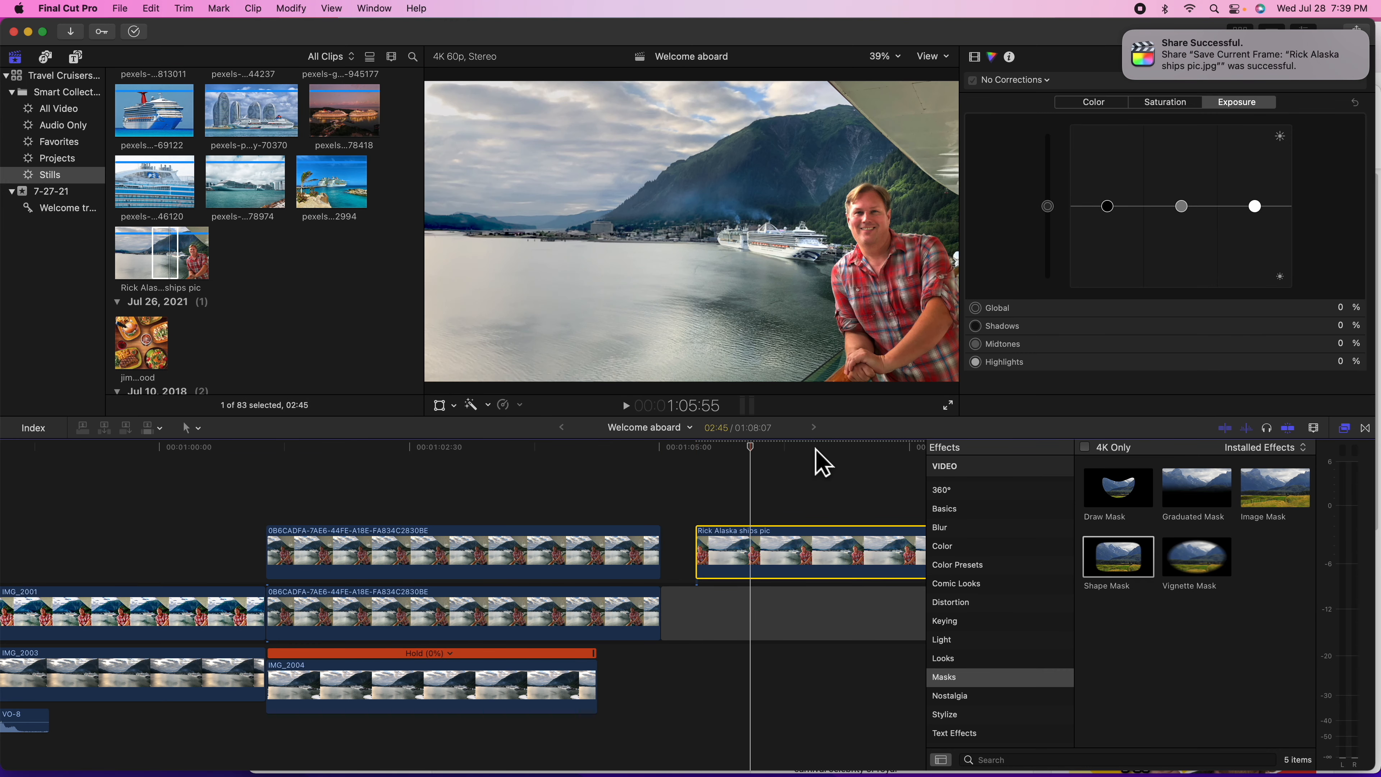
{"action": "left_click", "coordinate": [793, 451]}
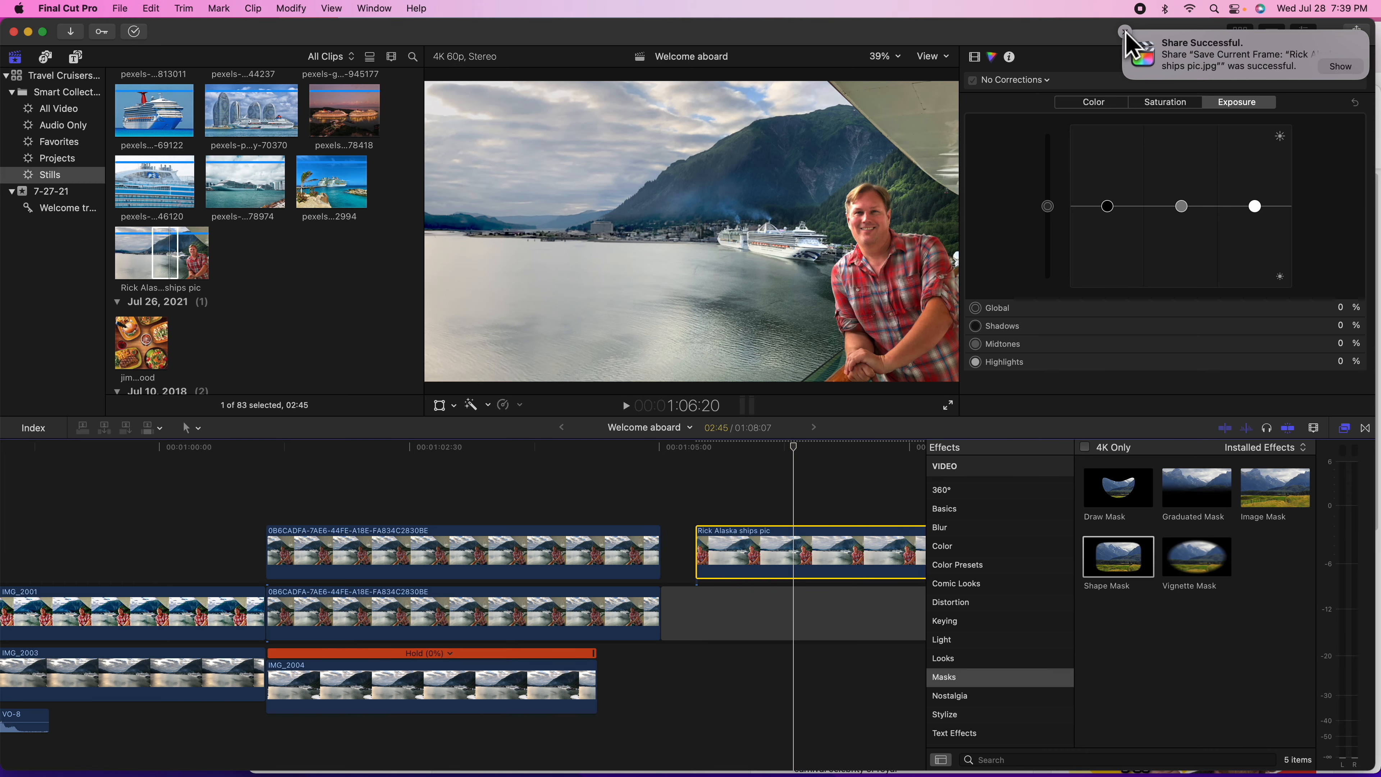
{"action": "left_click", "coordinate": [1124, 32]}
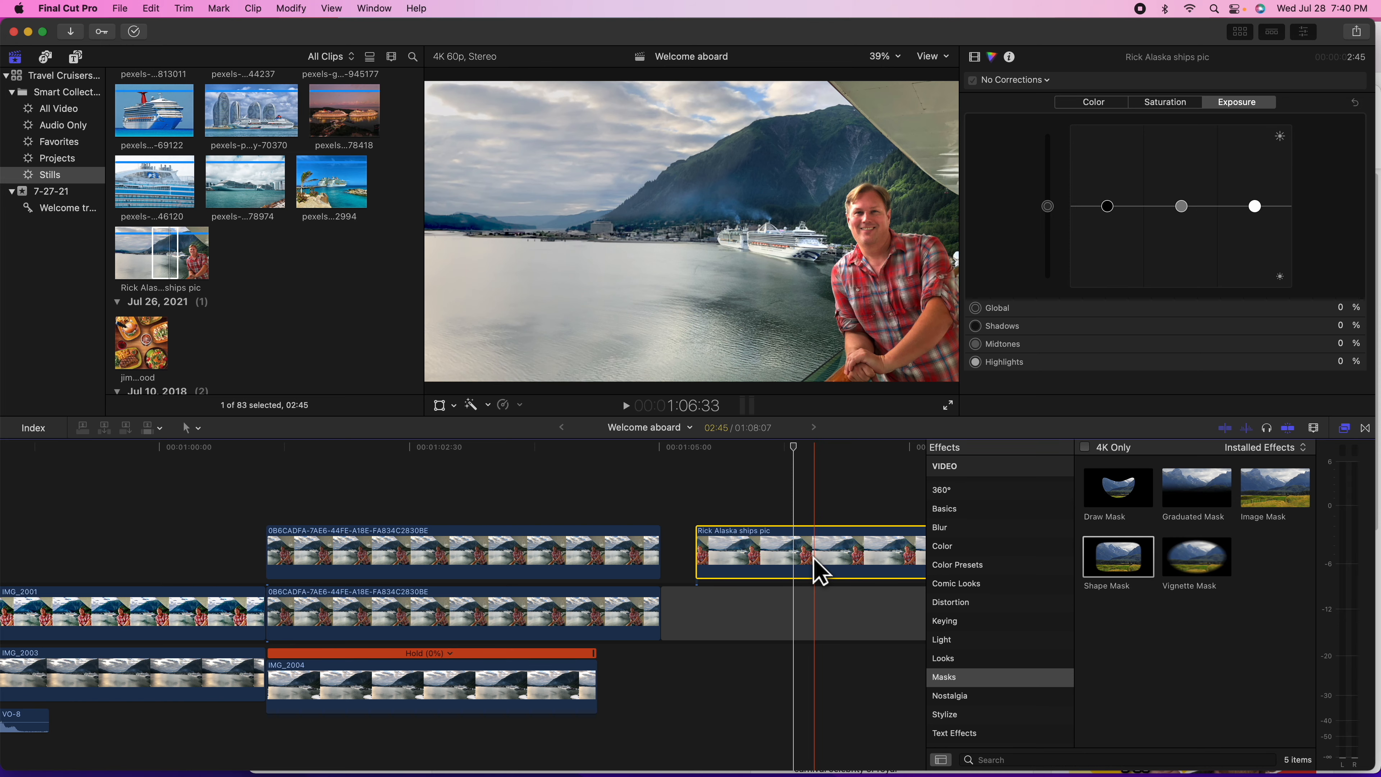
- Set the exported still's global saturation to -22% on the Color Board
{"action": "left_click", "coordinate": [974, 57]}
{"action": "left_click", "coordinate": [992, 56]}
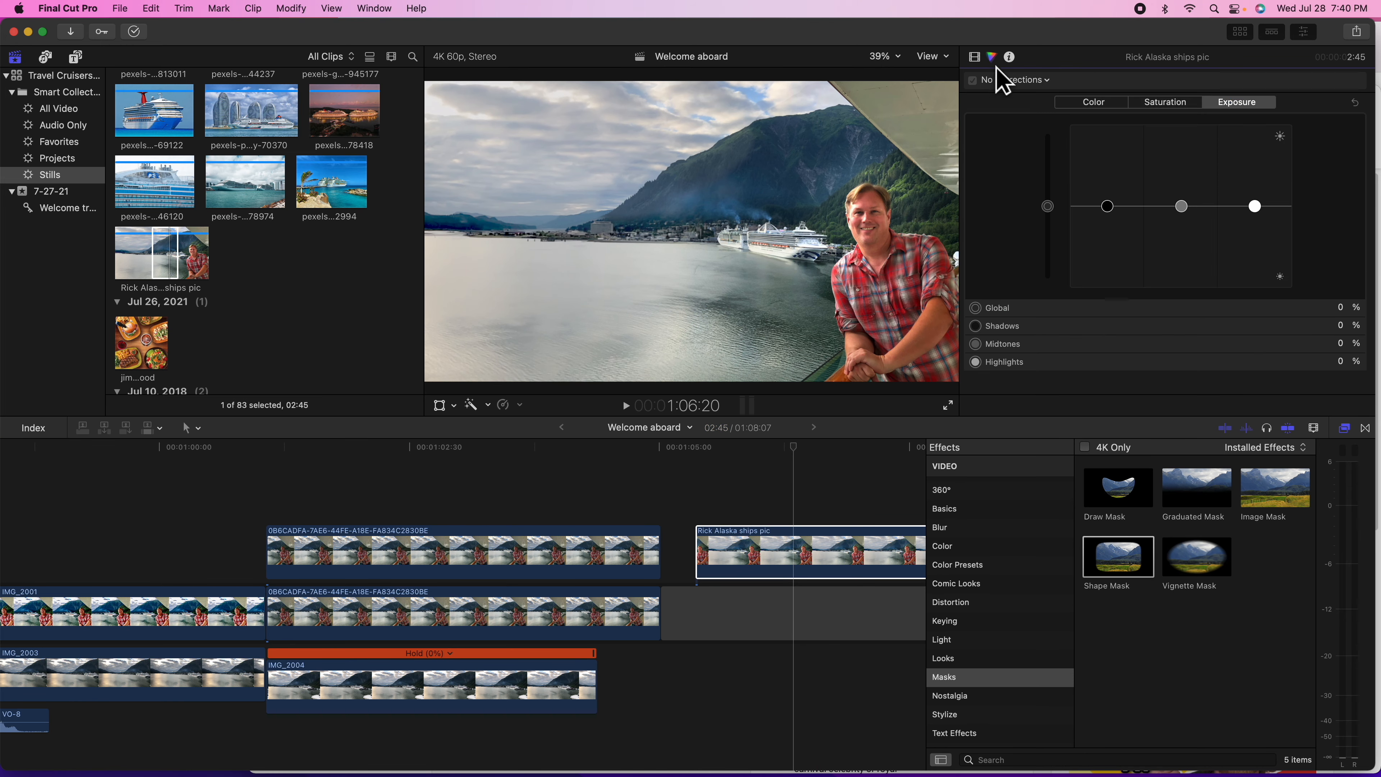
{"action": "left_click", "coordinate": [1164, 103]}
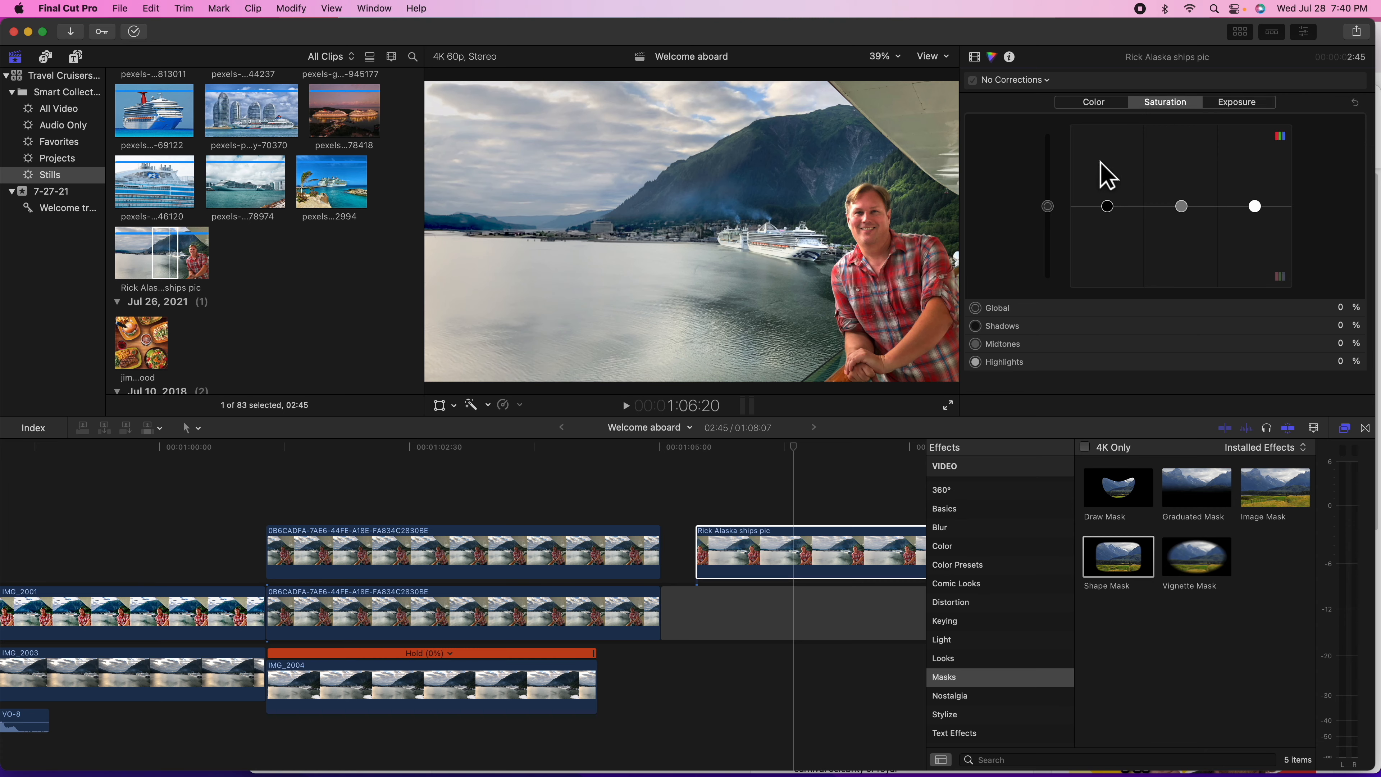
{"action": "left_click", "coordinate": [1050, 205]}
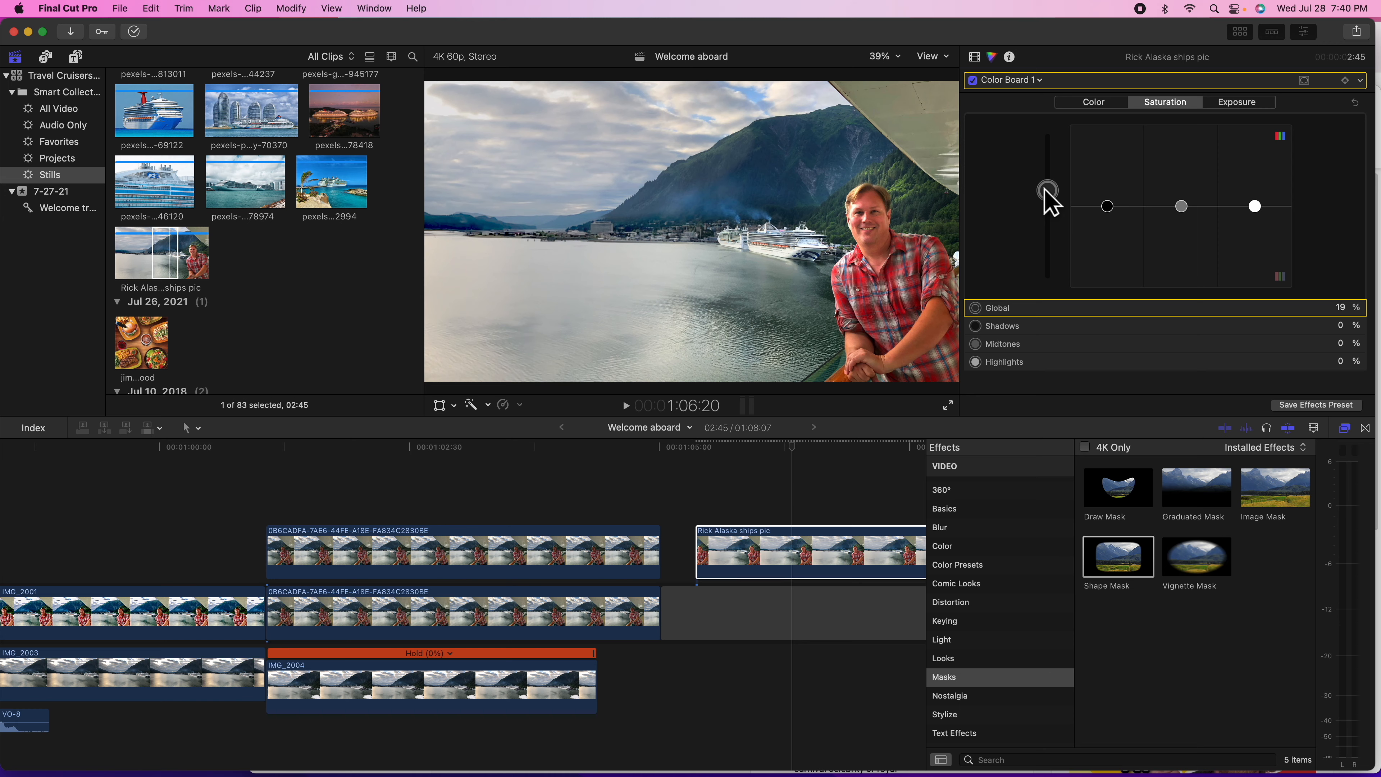
{"action": "mouse_move", "coordinate": [1041, 223]}
{"action": "left_mouse_down"}
{"action": "mouse_move", "coordinate": [1038, 179]}
{"action": "mouse_move", "coordinate": [1032, 269]}
{"action": "mouse_move", "coordinate": [1031, 213]}
{"action": "mouse_move", "coordinate": [1023, 231]}
{"action": "mouse_move", "coordinate": [1017, 220]}
{"action": "left_mouse_up"}
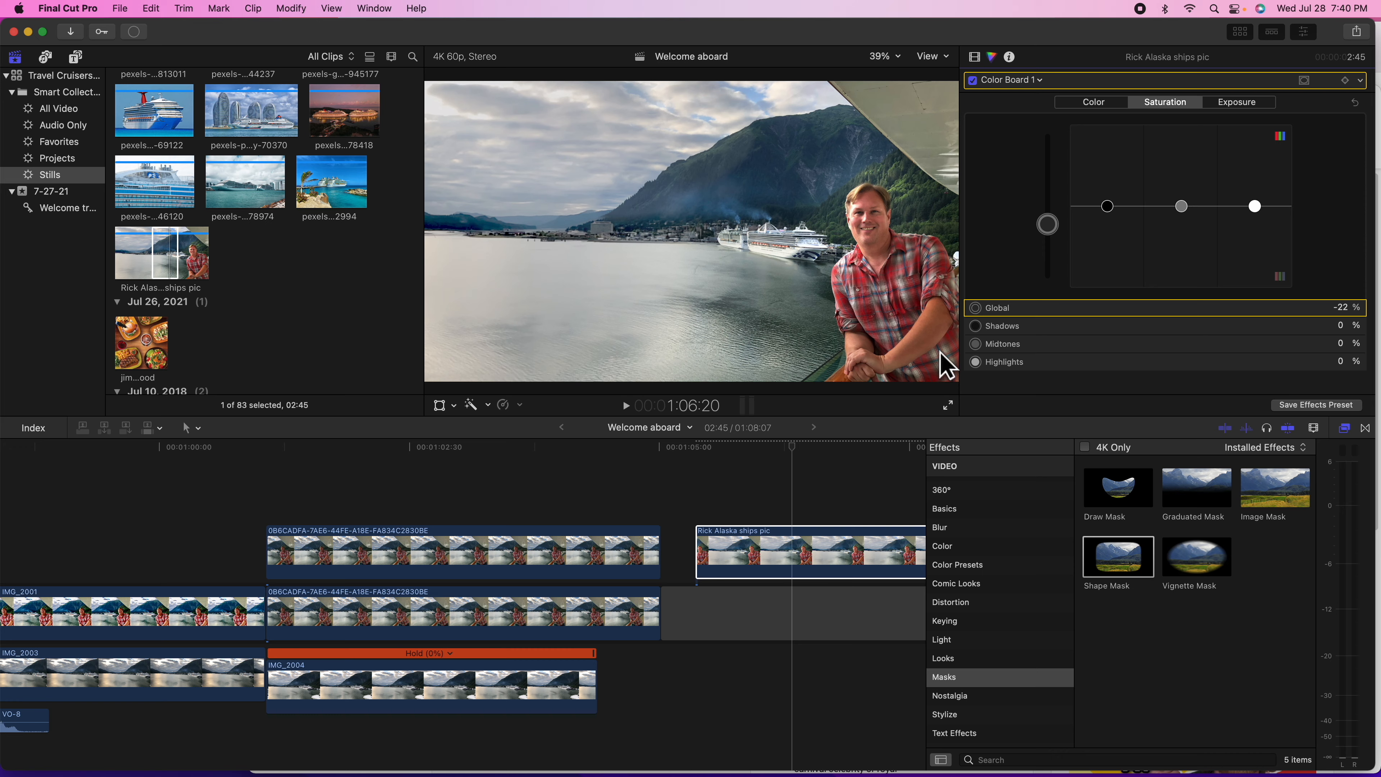
{"action": "left_click", "coordinate": [826, 572]}
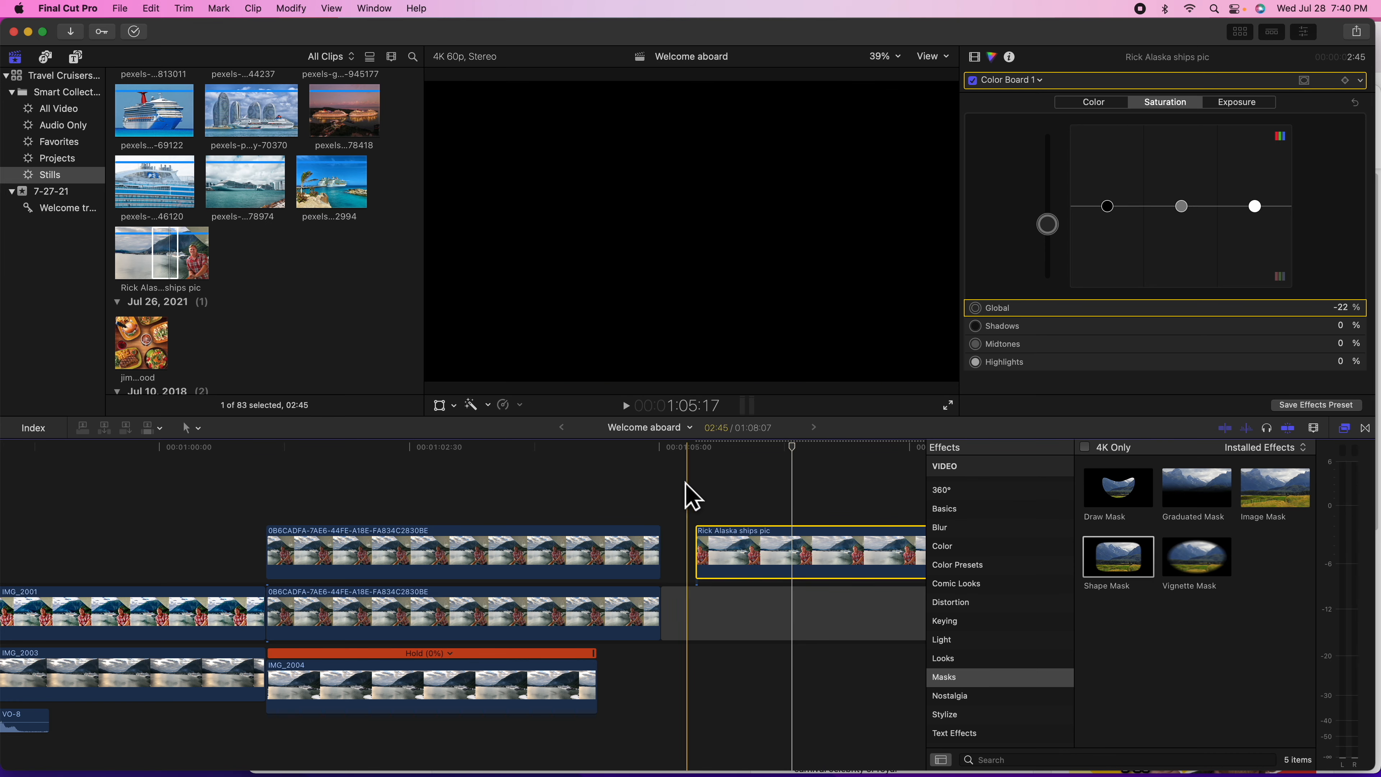
- Combine the two portrait layers and IMG_2004 into a compound clip named with the first name plus "Alaskan Ships" in event 7-27-21
{"action": "left_click_drag", "start_coordinate": [394, 462], "coordinate": [414, 698]}
{"action": "right_click", "coordinate": [412, 569]}
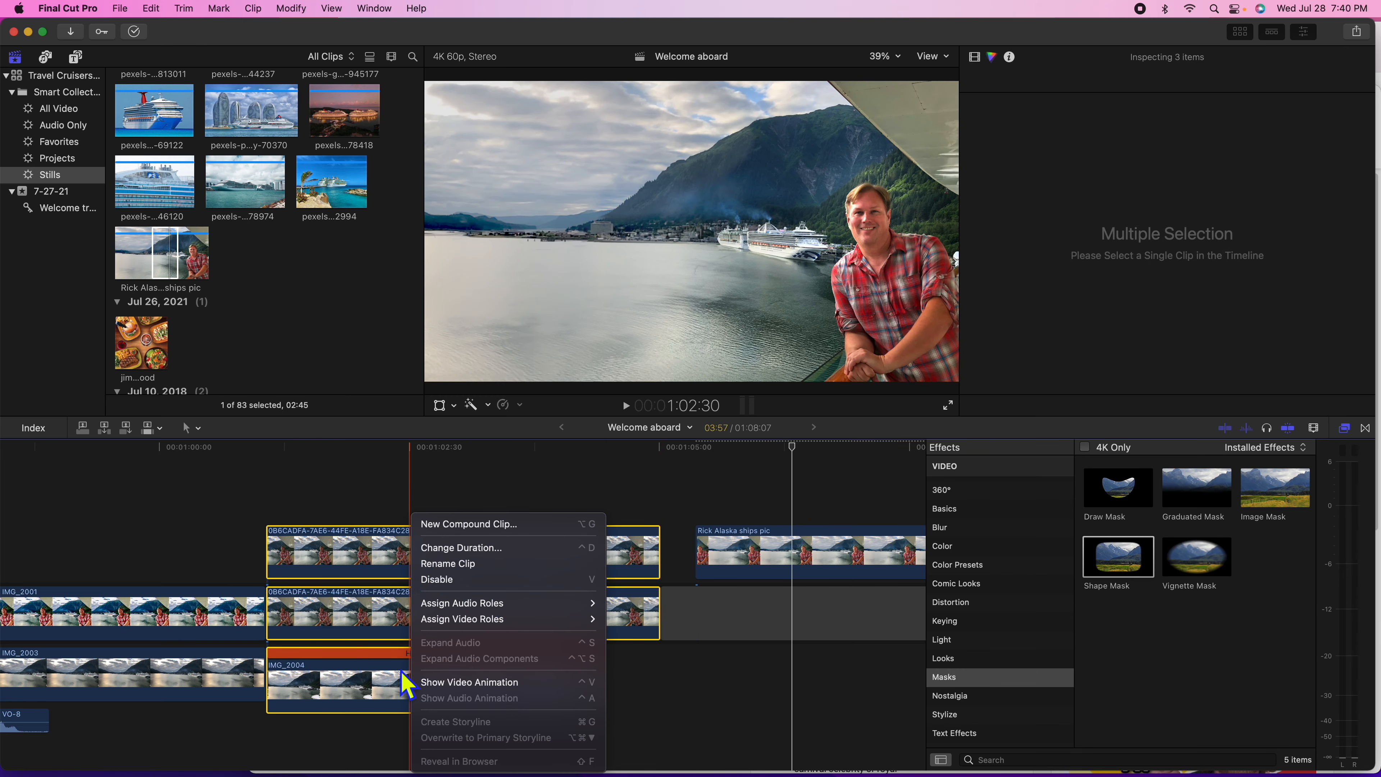
{"action": "left_click", "coordinate": [393, 501]}
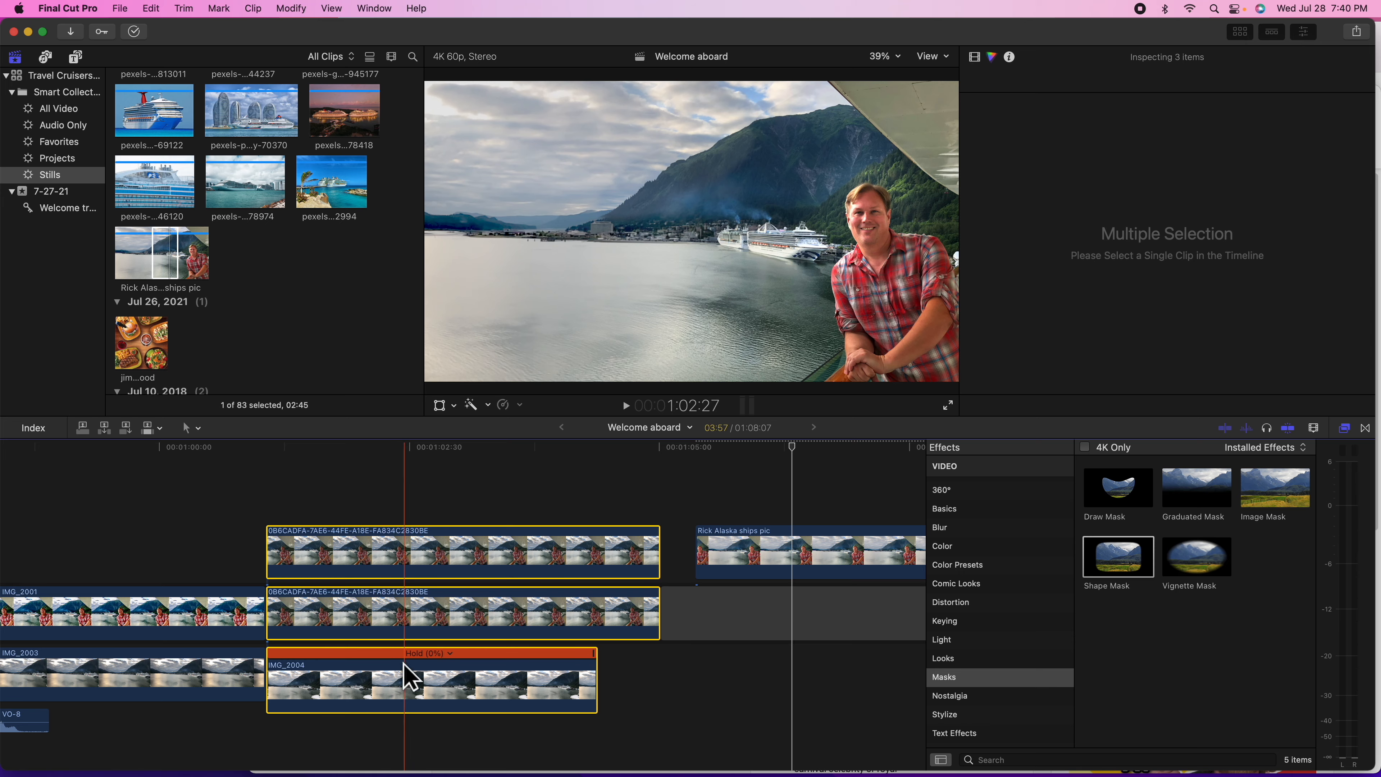
{"action": "right_click", "coordinate": [408, 555]}
{"action": "left_click", "coordinate": [442, 525]}
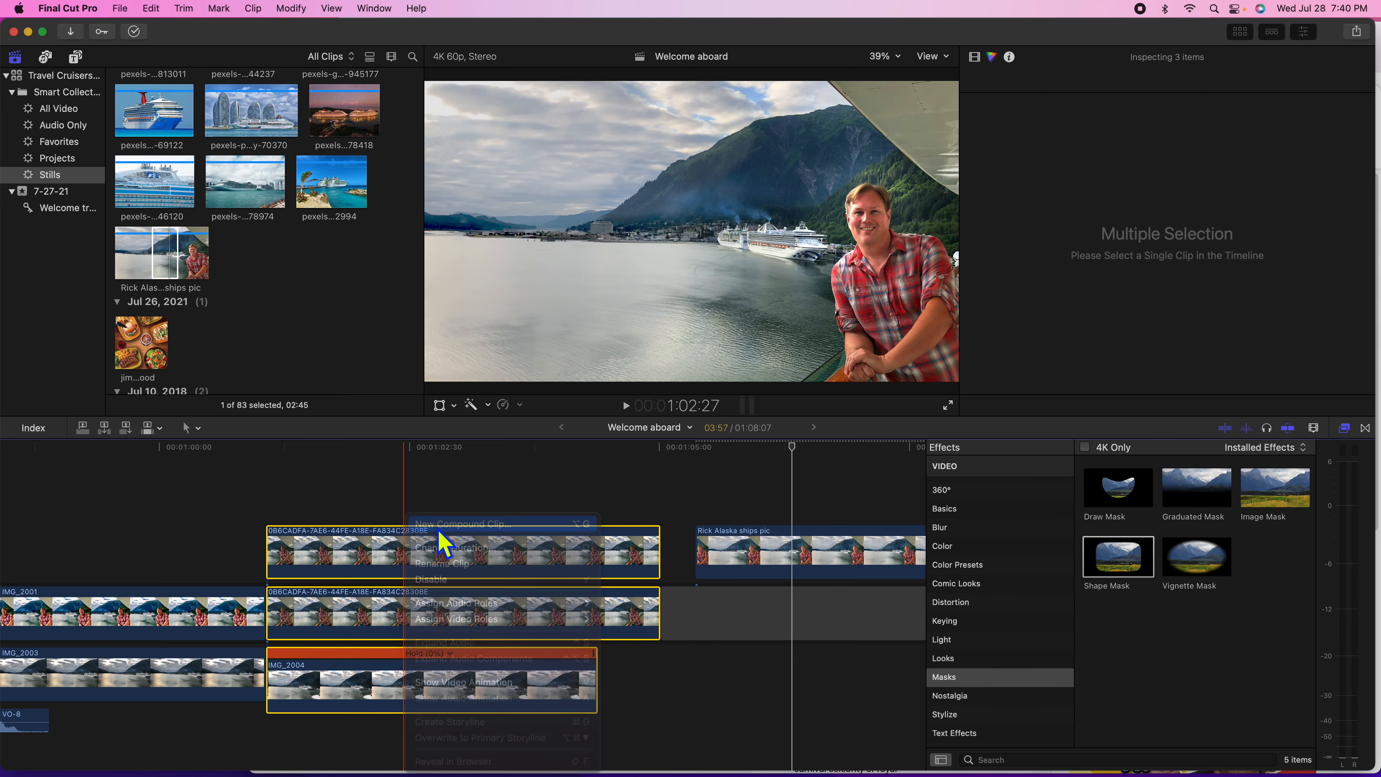
{"action": "type", "text": "Rick Alaskan Ships"}
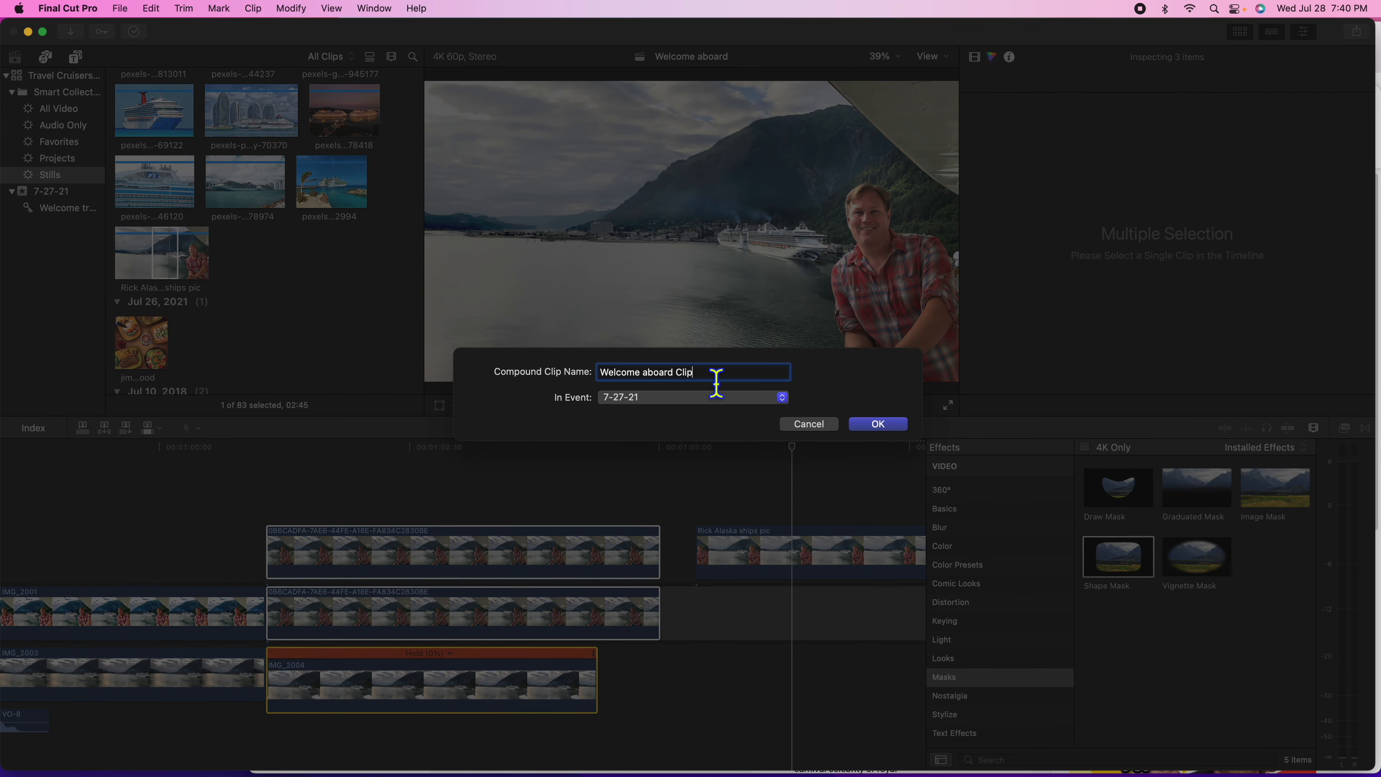
{"action": "left_click", "coordinate": [879, 424]}
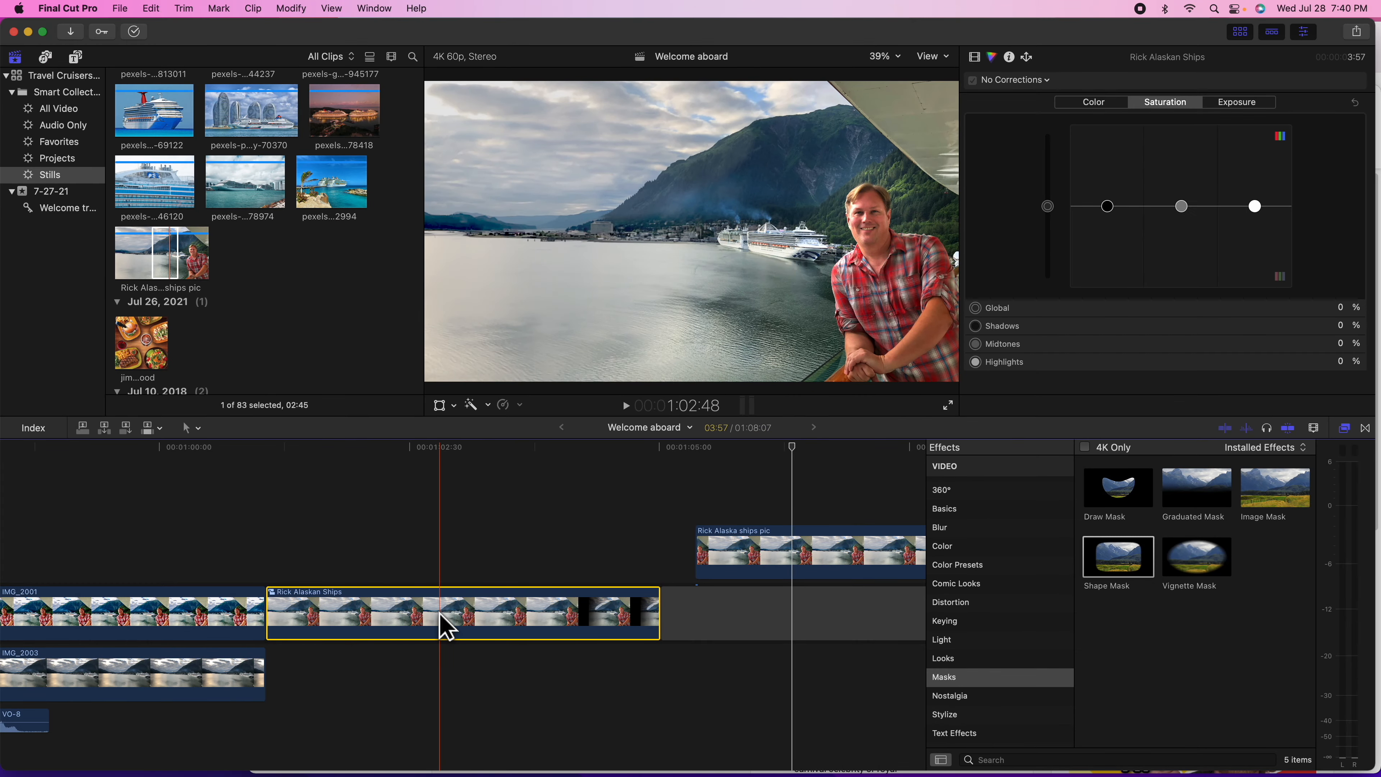
- Copy the new compound clip and paste it as a connected clip above the IMG_2001 clip near the timeline's start
{"action": "left_click", "coordinate": [154, 8]}
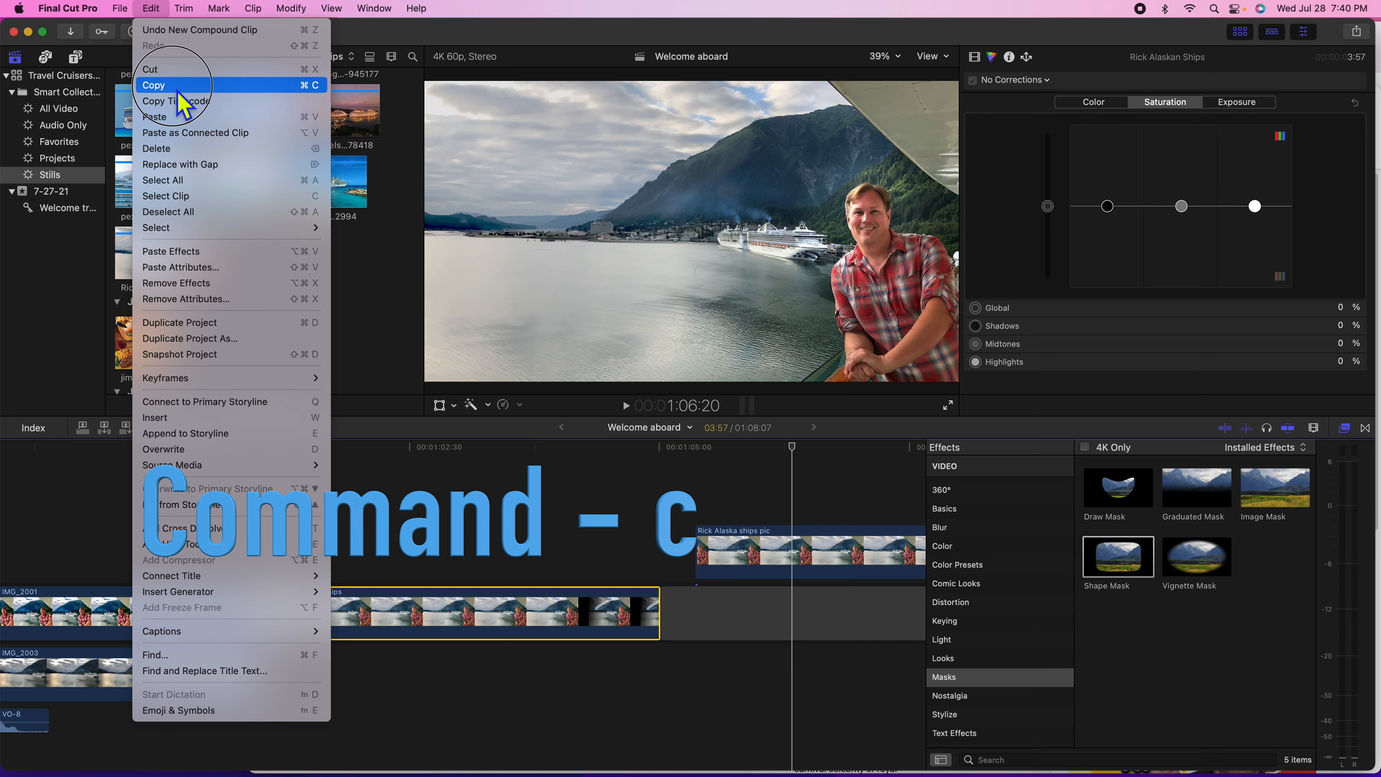
{"action": "left_click", "coordinate": [179, 103]}
{"action": "scroll", "coordinate": [493, 469], "scroll_direction": "left", "scroll_amount": 10}
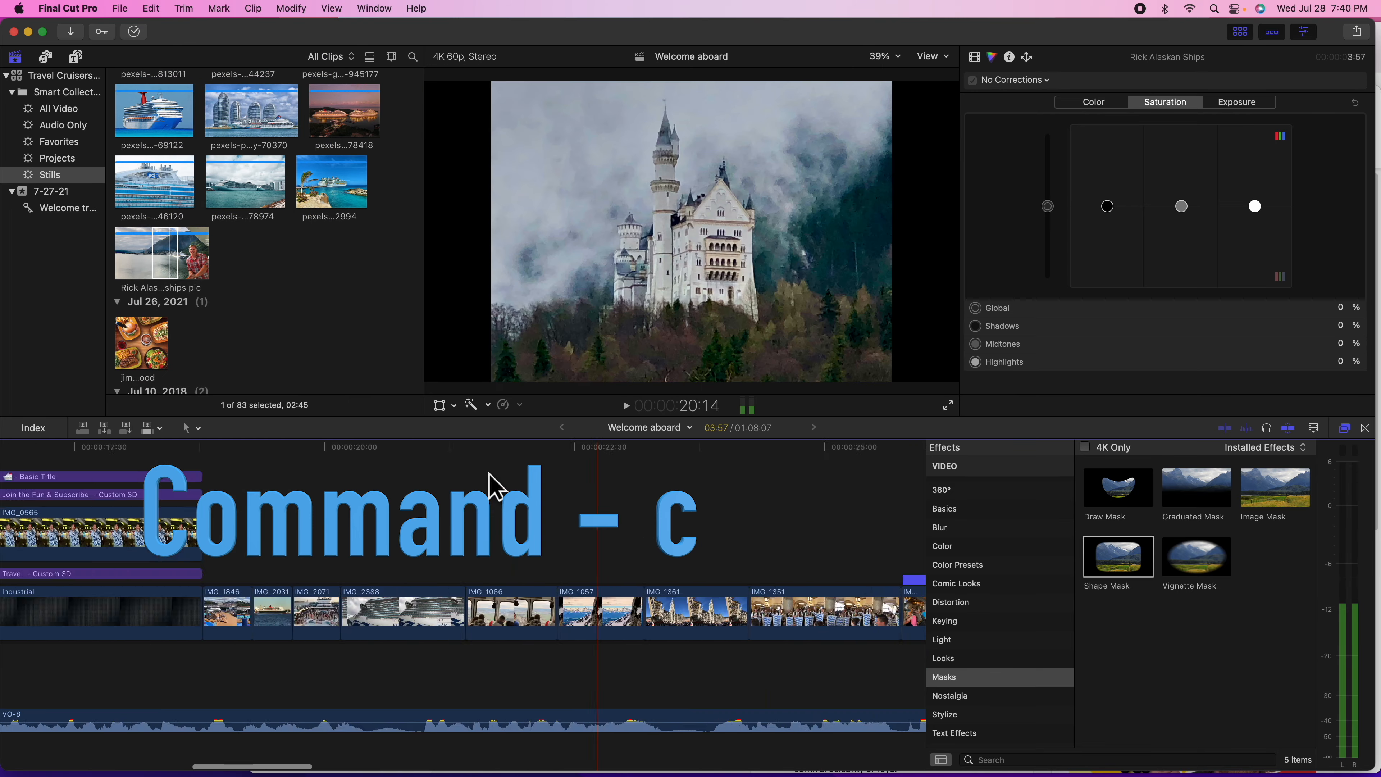
{"action": "scroll", "coordinate": [493, 479], "scroll_direction": "left", "scroll_amount": 10}
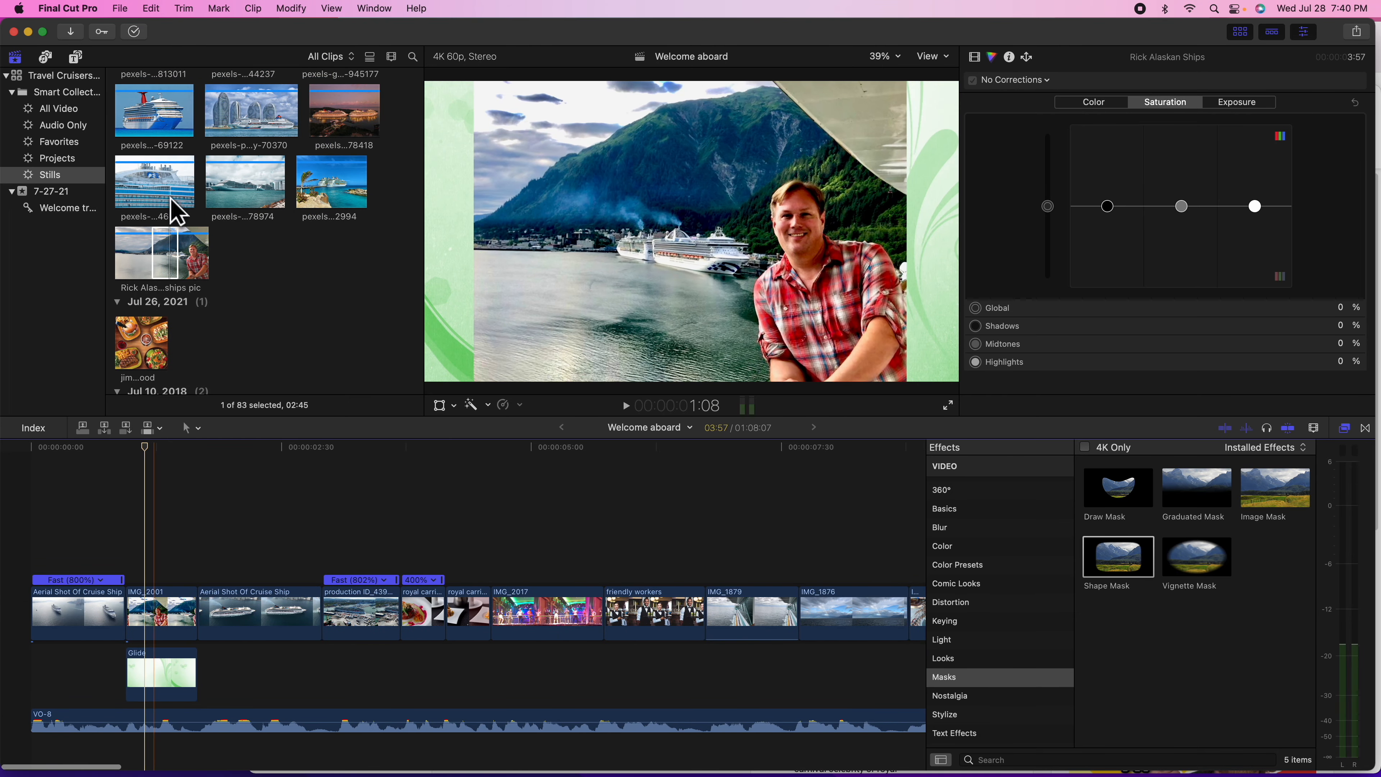
{"action": "key", "text": "super+v"}
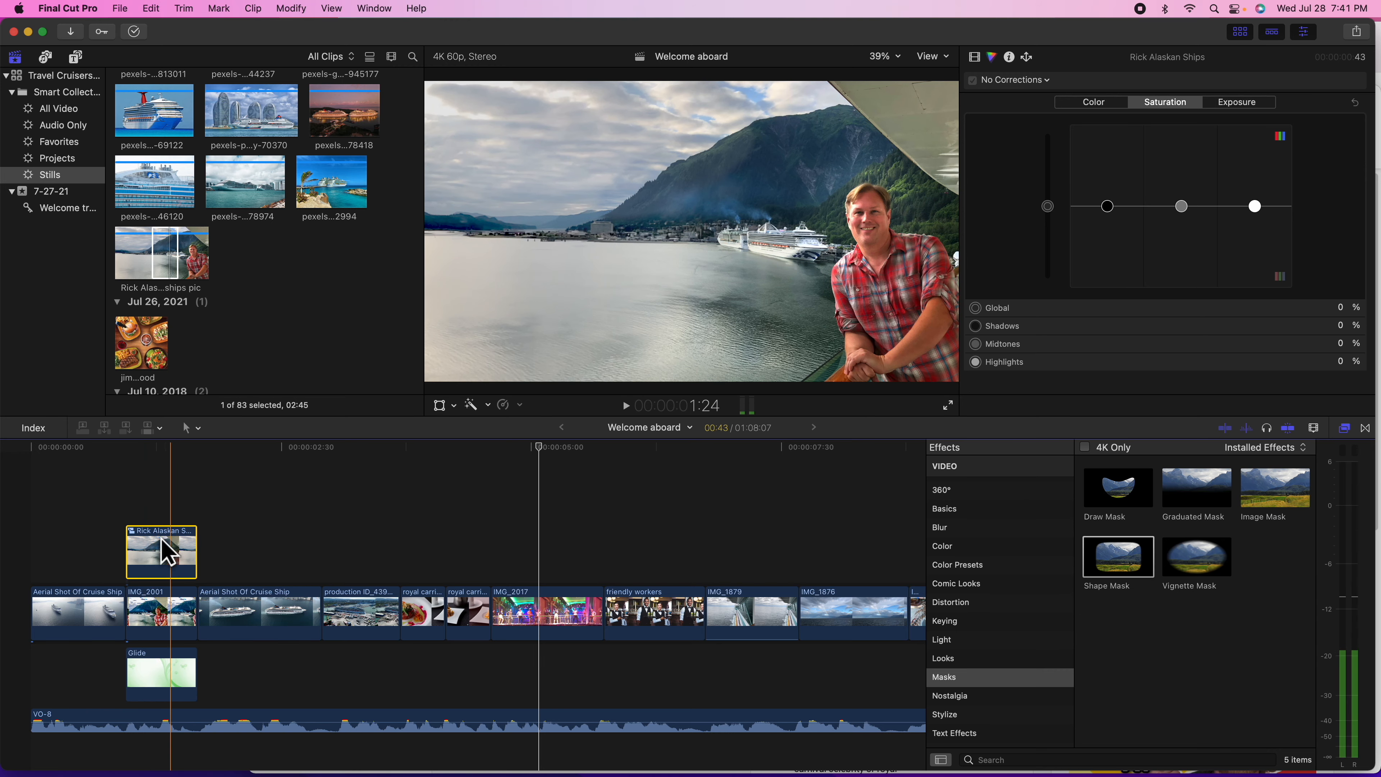
- Animate the pasted compound clip with transform keyframes, zooming to 120.29% and shifting the picture toward the ship and passenger
{"action": "left_click", "coordinate": [134, 449]}
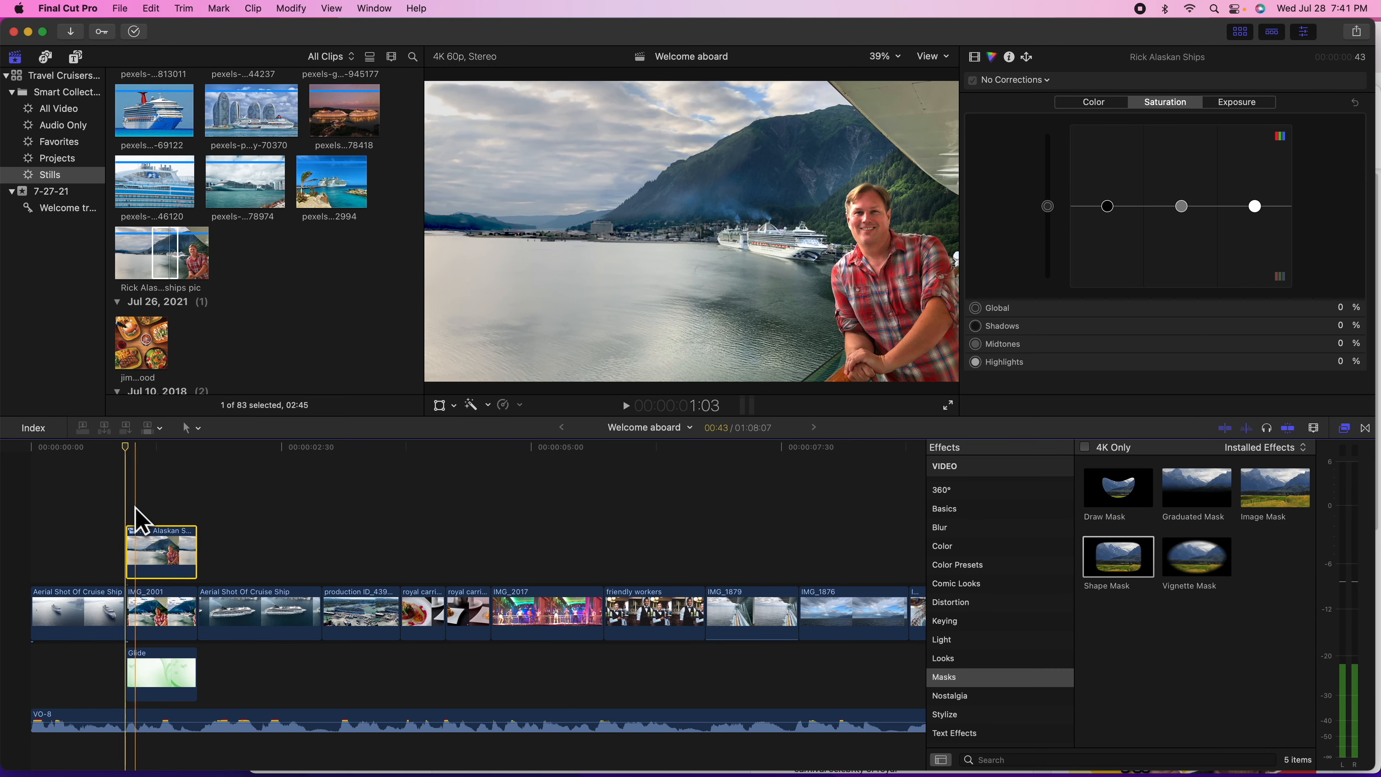
{"action": "key", "text": "l"}
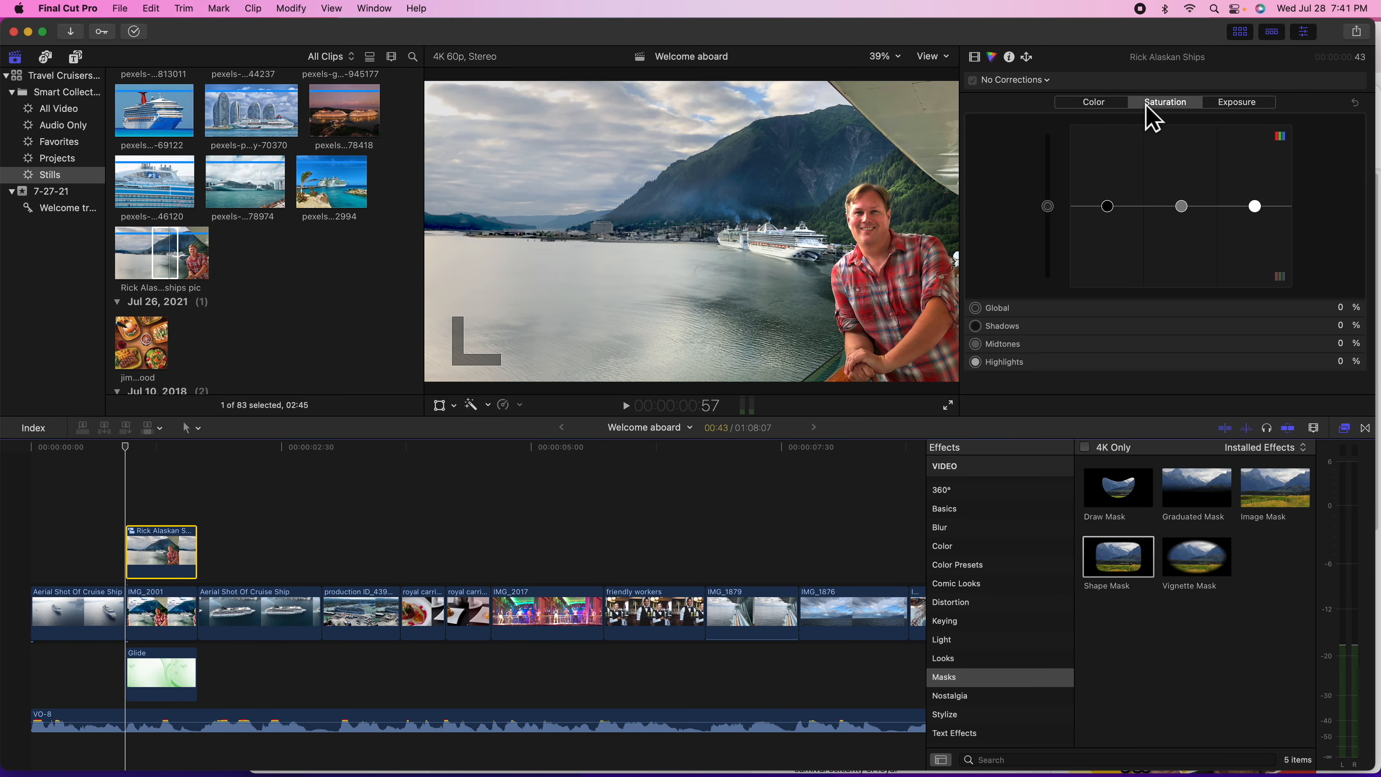
{"action": "left_click", "coordinate": [976, 58]}
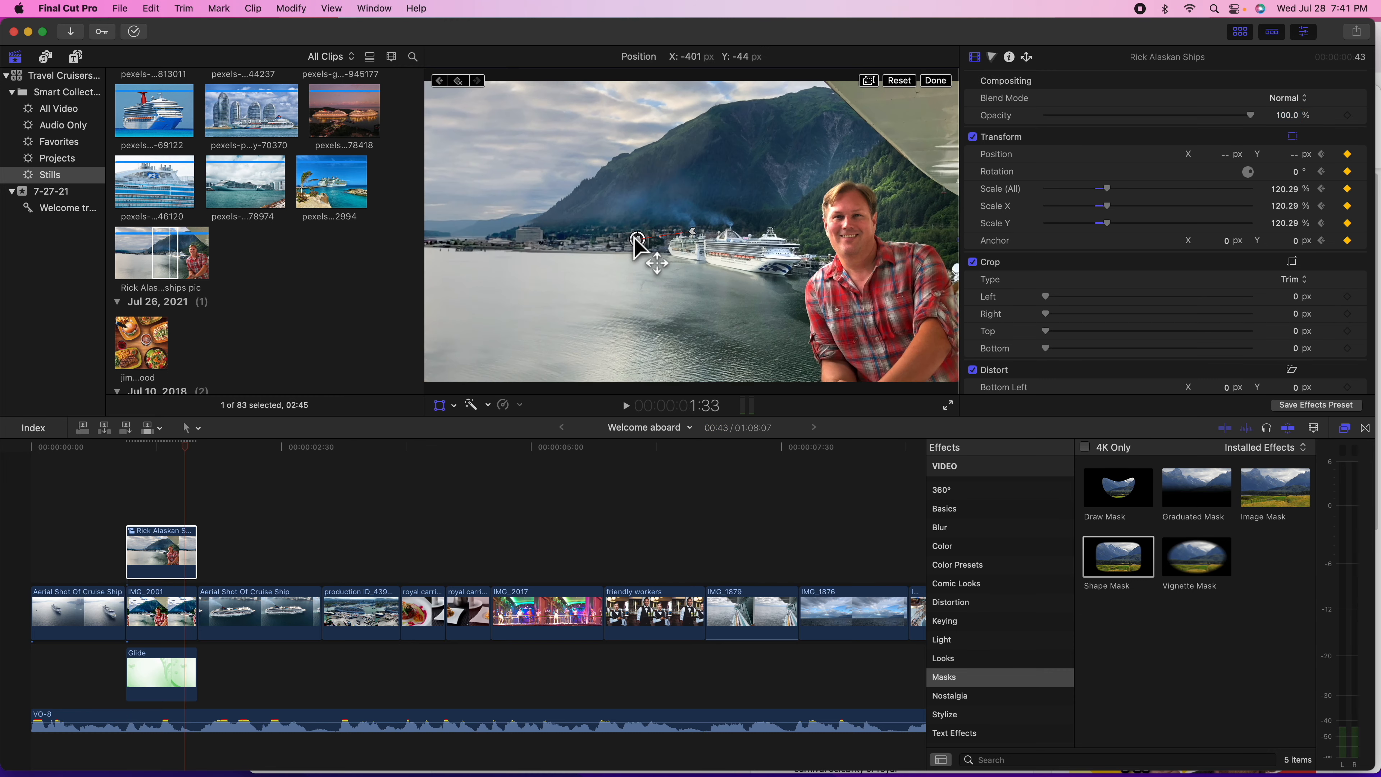
{"action": "left_click_drag", "start_coordinate": [637, 234], "coordinate": [629, 223]}
- Preview the zoom animation by playing and scrubbing across the compound clip near the timeline's start
{"action": "left_click", "coordinate": [127, 435]}
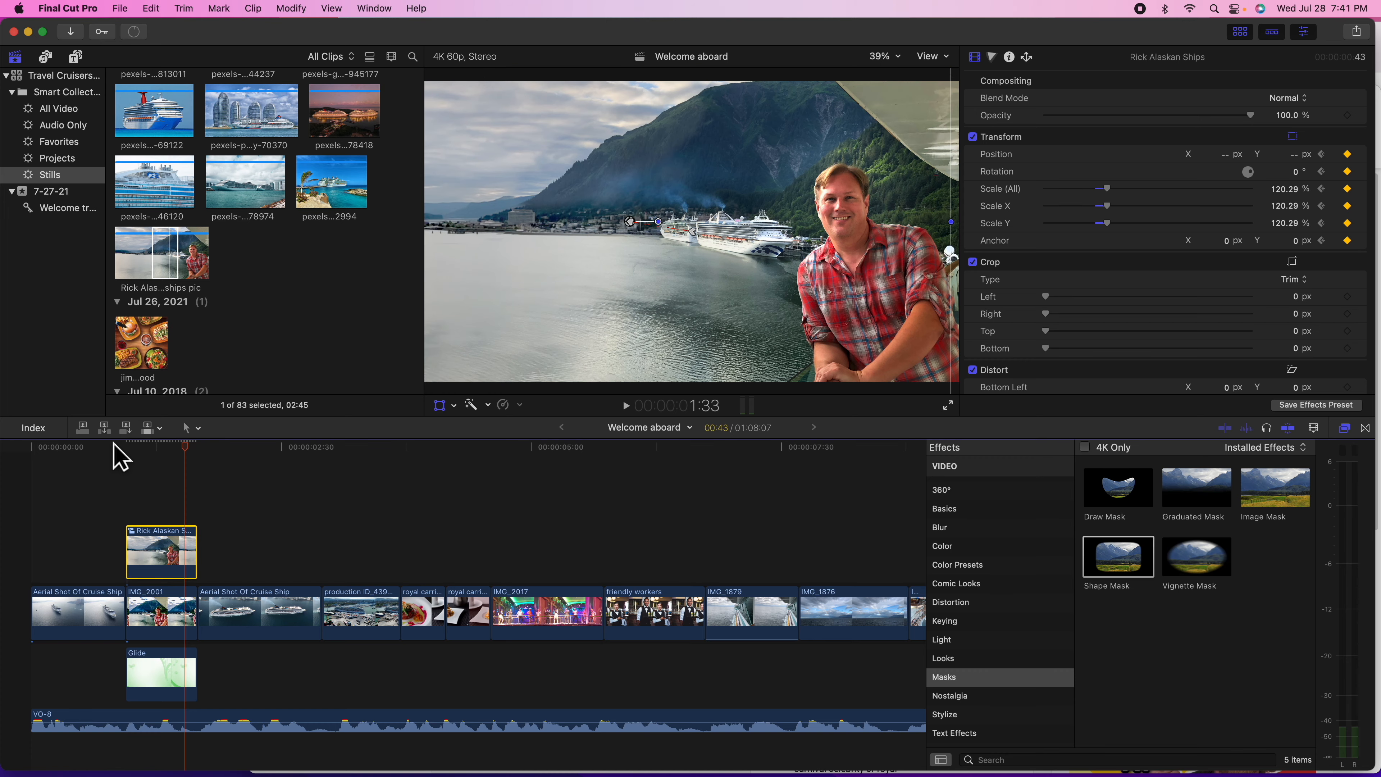
{"action": "left_click", "coordinate": [113, 446]}
{"action": "key", "text": "space"}
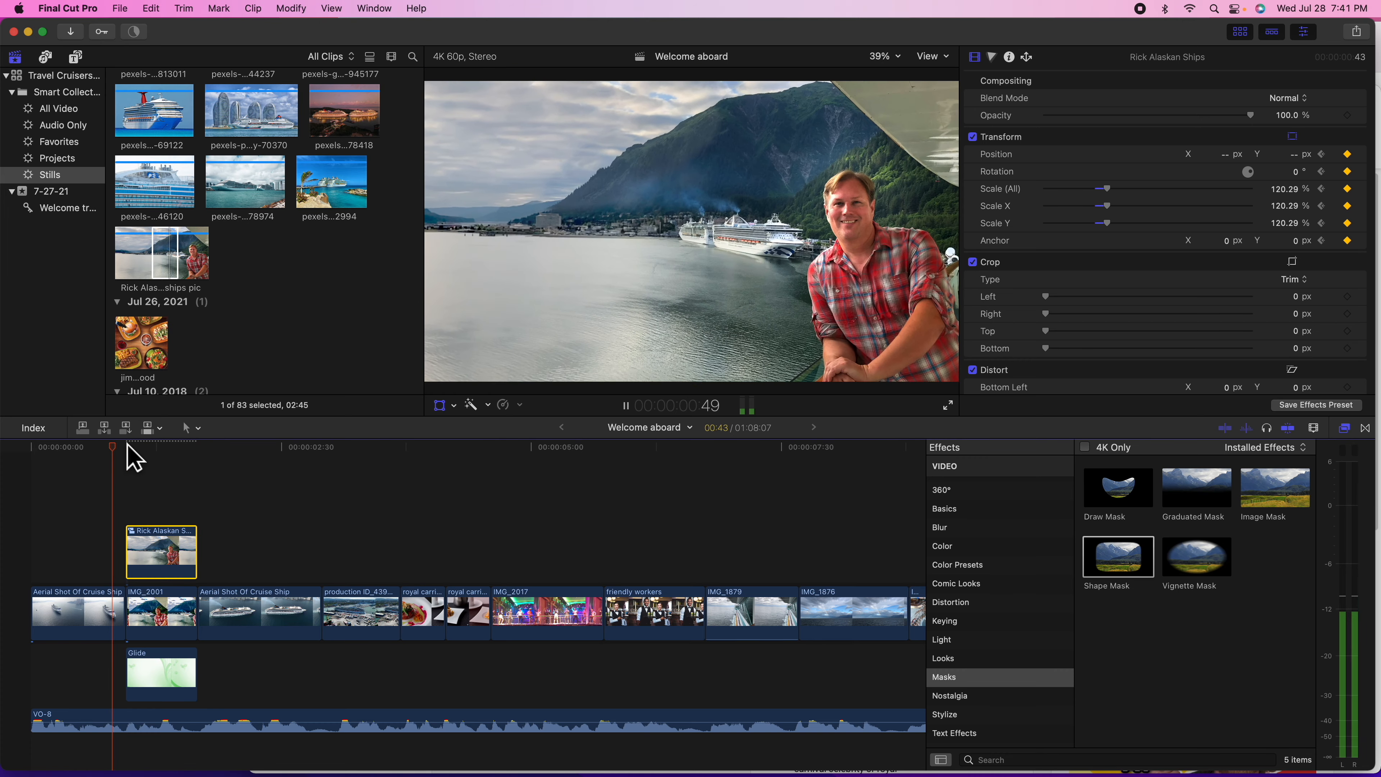
{"action": "left_click_drag", "start_coordinate": [128, 448], "coordinate": [187, 454]}
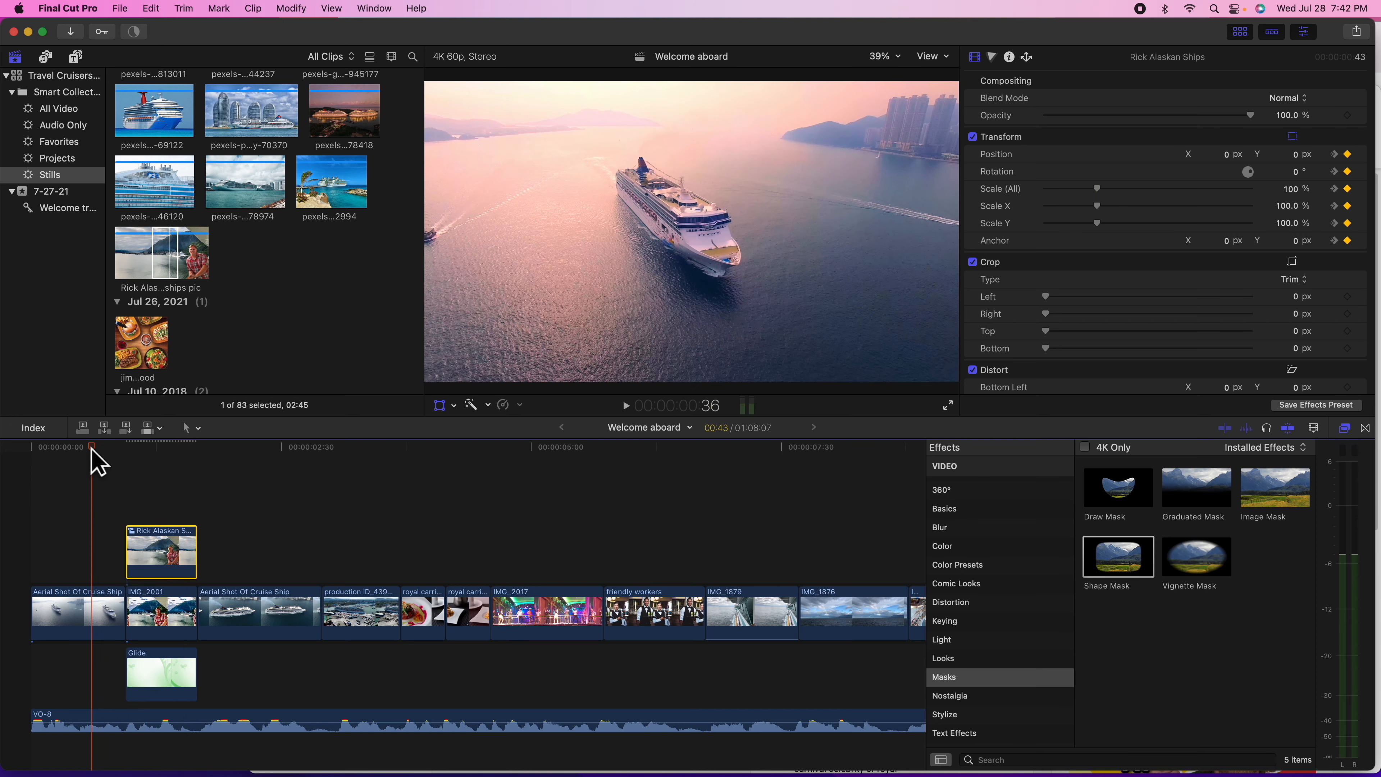
- Connect the exported ships picture above the compound clip and trim its end to match IMG_2001's end
{"action": "left_click", "coordinate": [166, 247]}
{"action": "left_click_drag", "start_coordinate": [163, 247], "coordinate": [145, 497]}
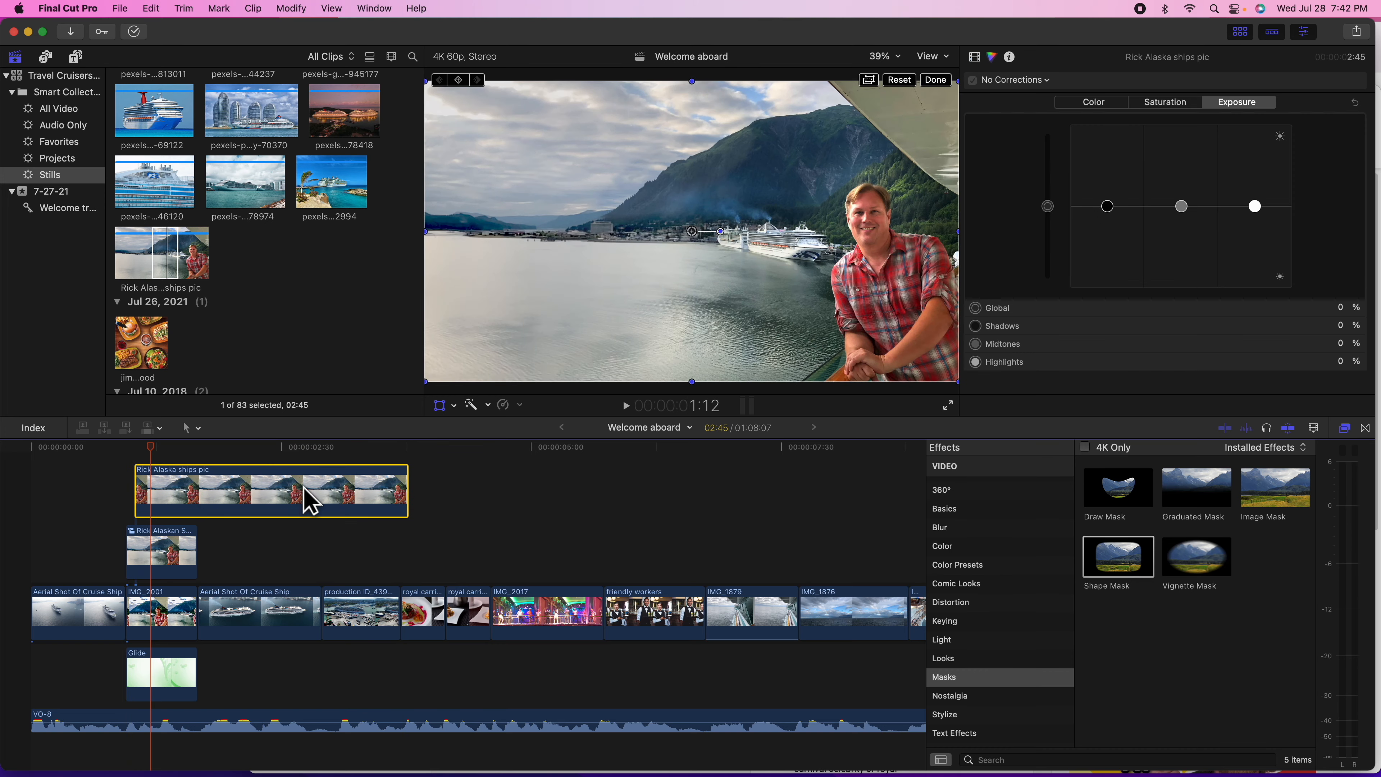
{"action": "left_click_drag", "start_coordinate": [405, 491], "coordinate": [196, 490]}
{"action": "mouse_move", "coordinate": [155, 447]}
{"action": "left_mouse_down"}
{"action": "mouse_move", "coordinate": [196, 451]}
{"action": "mouse_move", "coordinate": [168, 452]}
{"action": "left_mouse_up"}
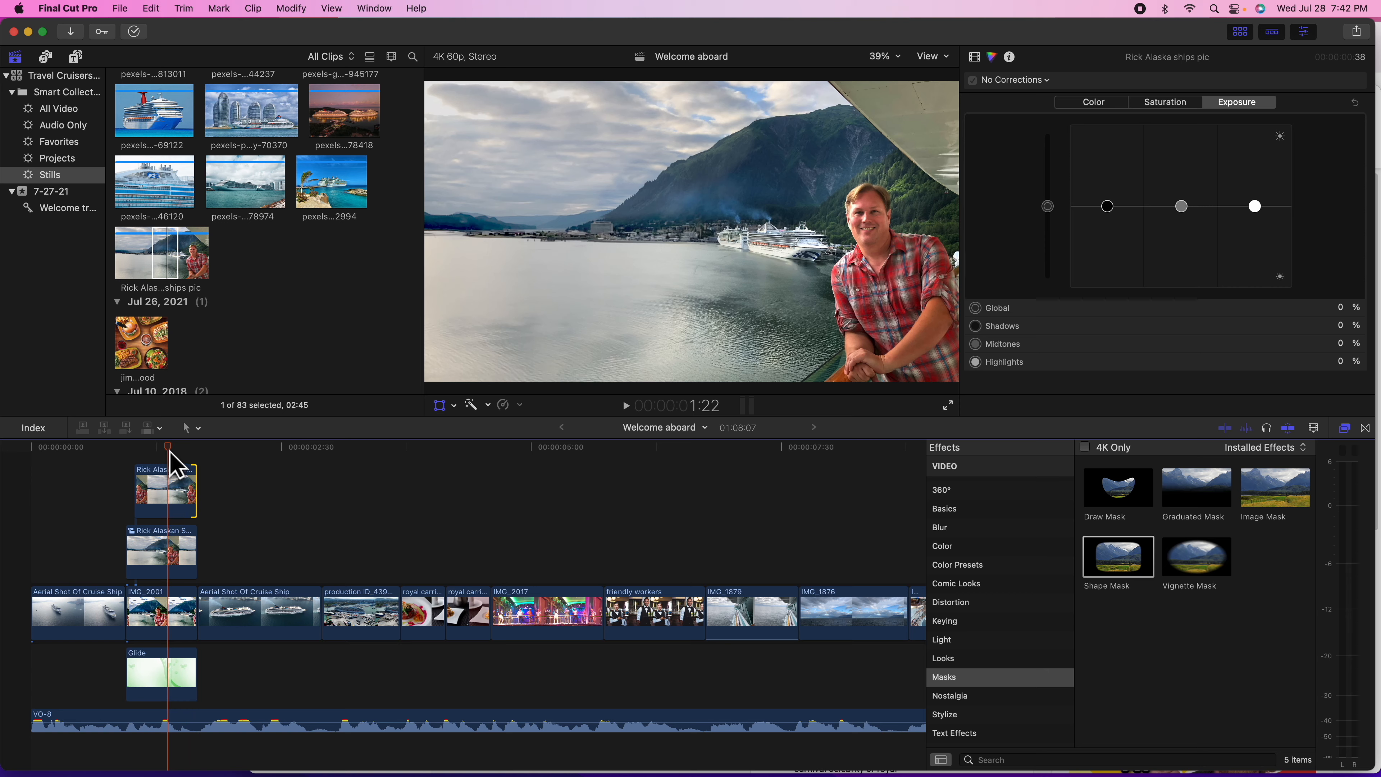
- Delete the connected compound clip and extend the ships picture's start to align with the start of IMG_2001
{"action": "left_click", "coordinate": [156, 549]}
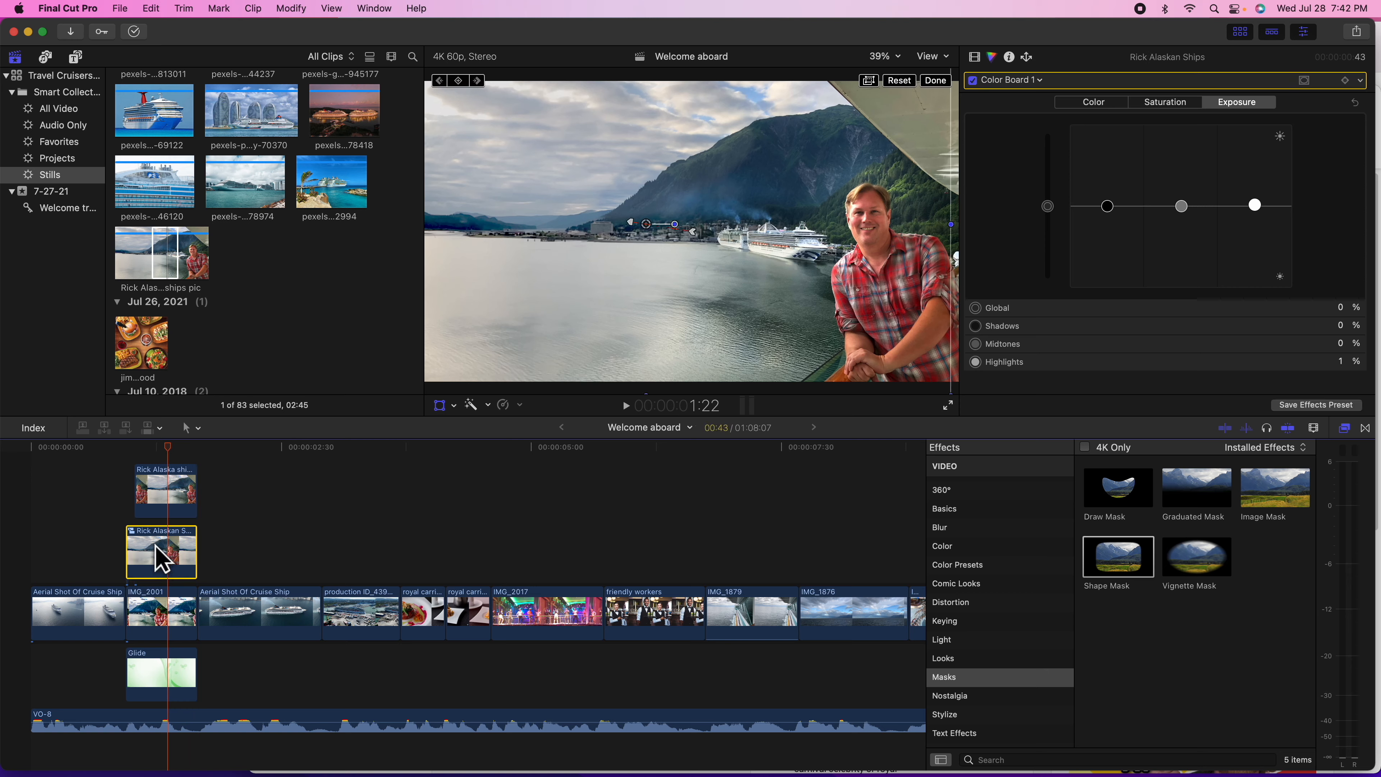
{"action": "key", "text": "Delete"}
{"action": "left_click_drag", "start_coordinate": [135, 549], "coordinate": [126, 547]}
{"action": "left_click", "coordinate": [154, 550]}
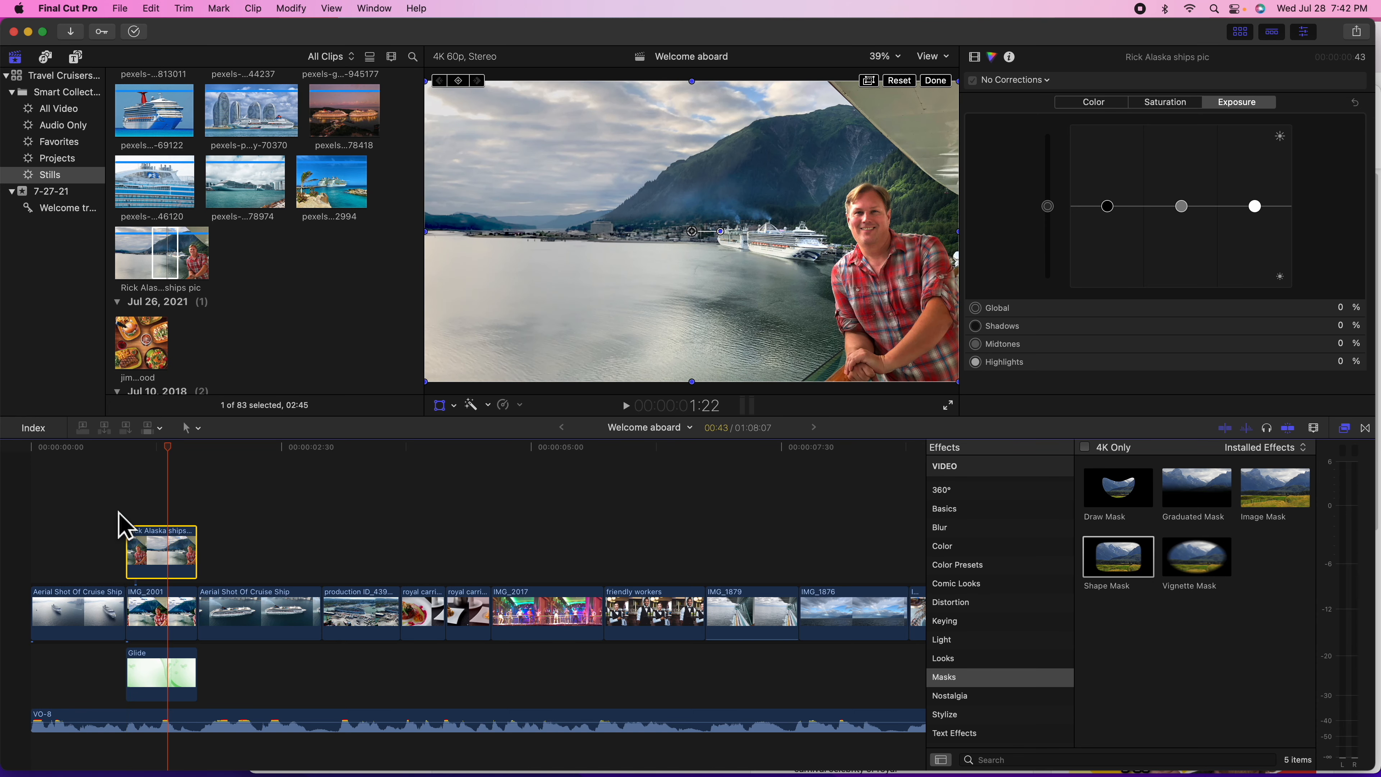
- Set the ships picture's exposure to -30% midtones and 30% highlights on the Color Board
{"action": "left_click", "coordinate": [151, 448]}
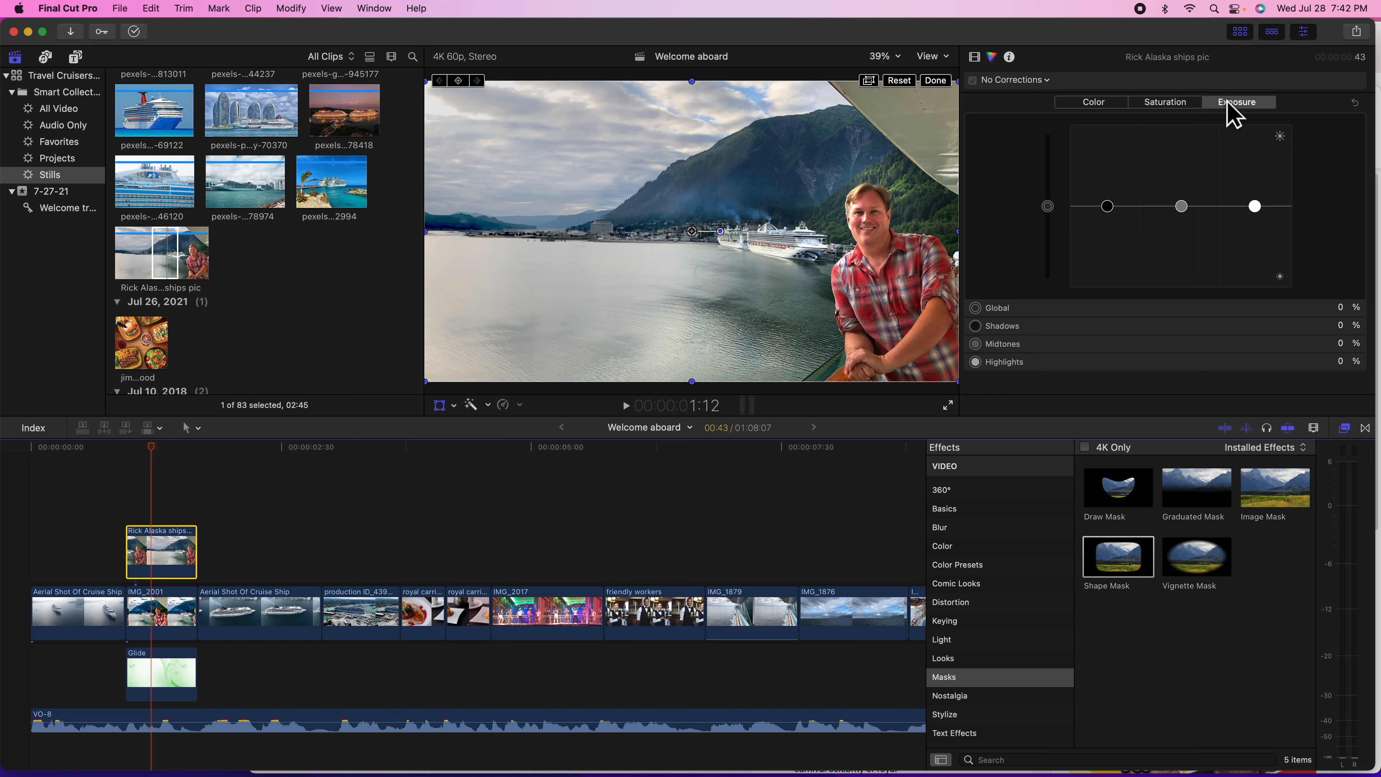
{"action": "left_click_drag", "start_coordinate": [1185, 208], "coordinate": [1185, 232]}
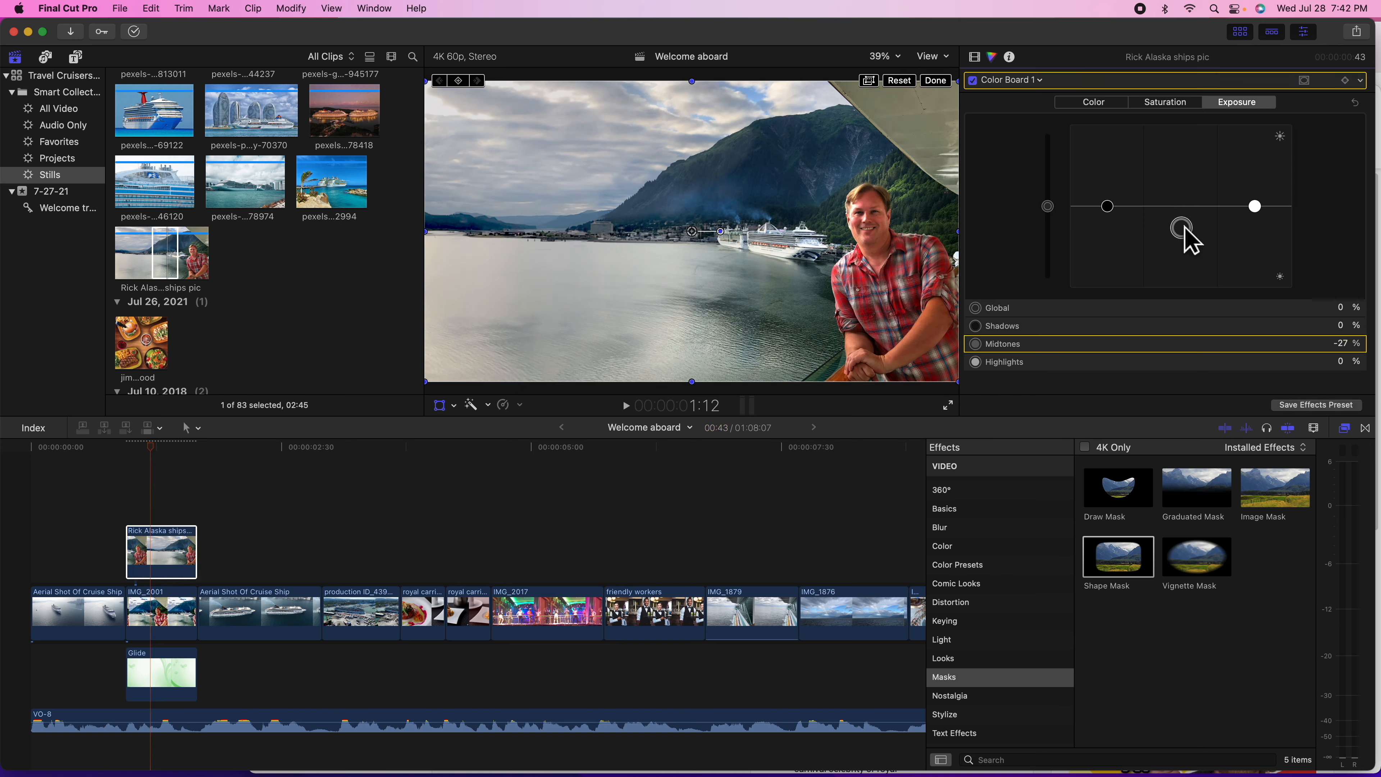
{"action": "left_click_drag", "start_coordinate": [1256, 207], "coordinate": [1257, 184]}
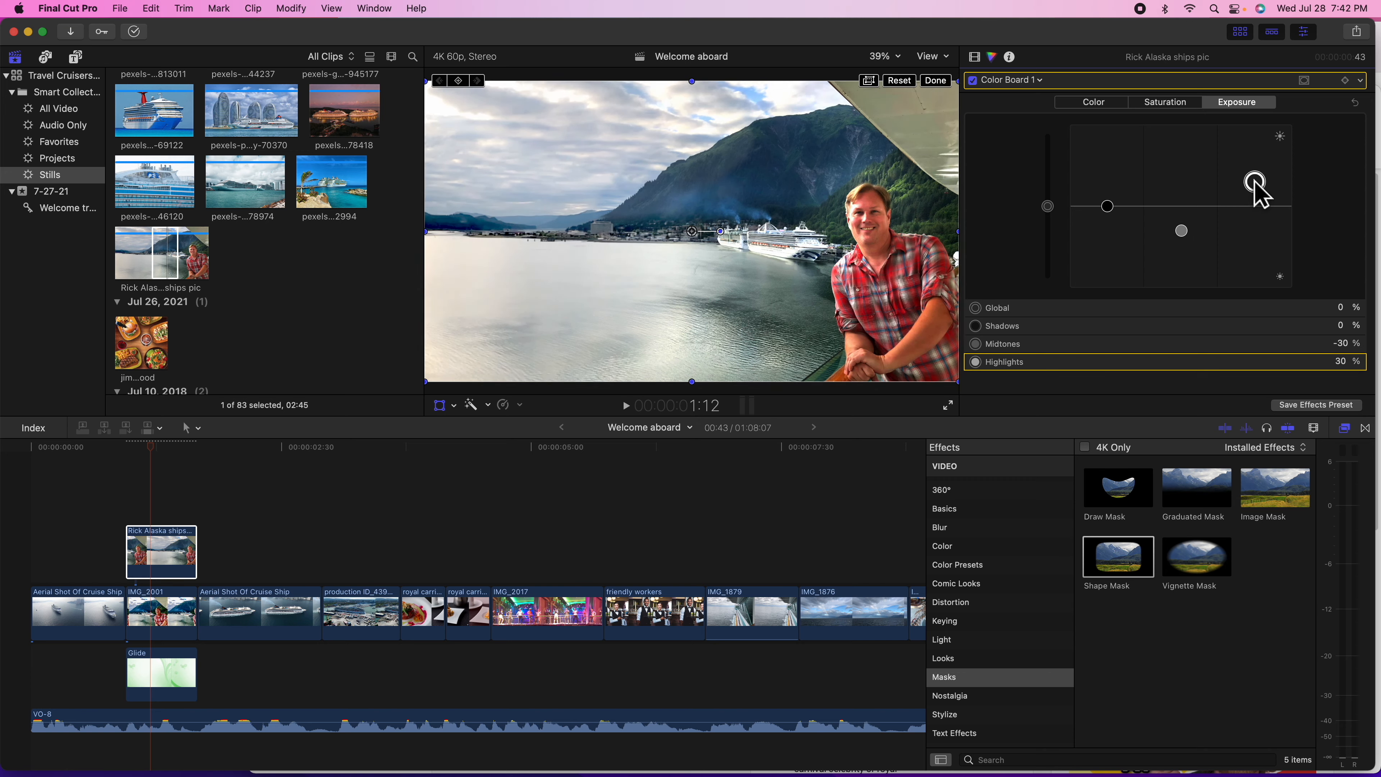
- Try a strong global saturation boost on the Color Board and reduce the global saturation to -12%
{"action": "left_click", "coordinate": [1169, 103]}
{"action": "mouse_move", "coordinate": [1048, 207]}
{"action": "left_mouse_down"}
{"action": "mouse_move", "coordinate": [1048, 170]}
{"action": "mouse_move", "coordinate": [1045, 188]}
{"action": "left_mouse_up"}
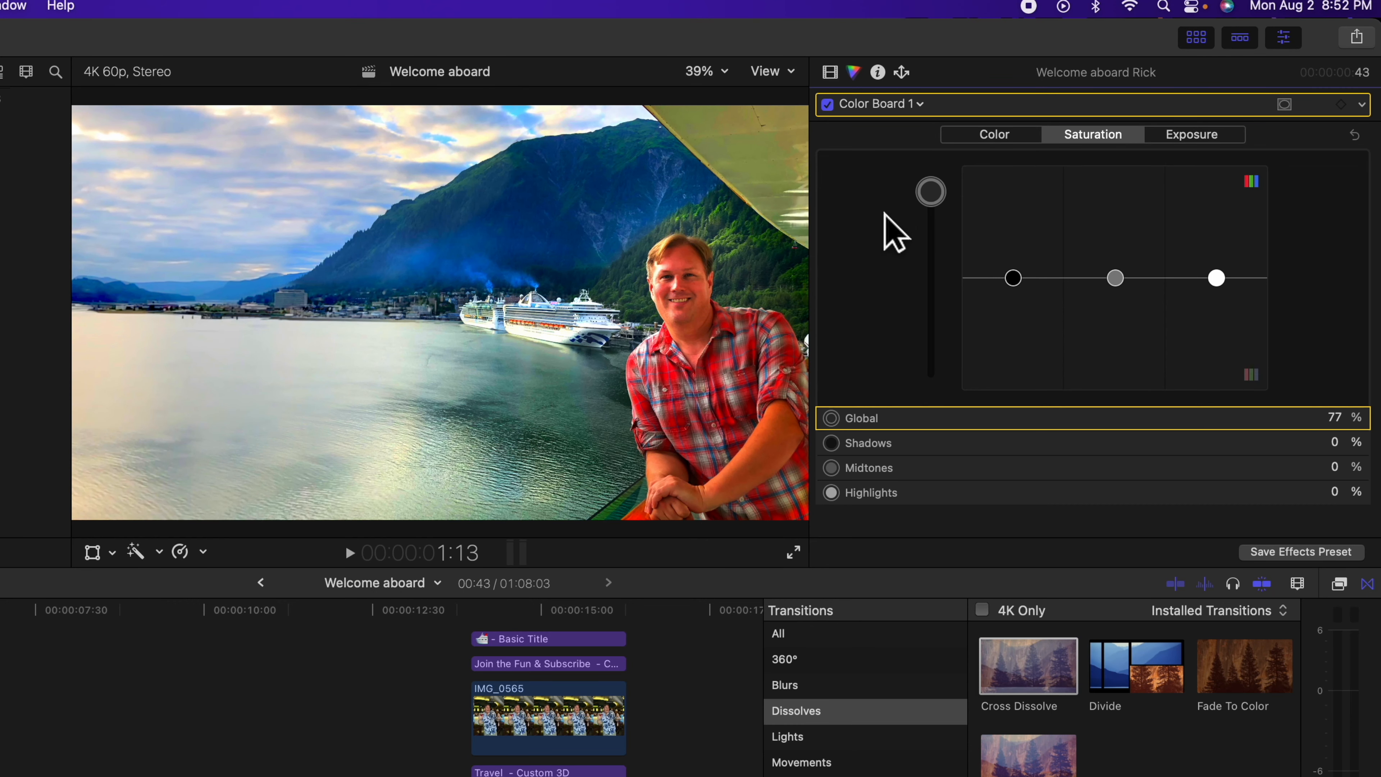
{"action": "left_click_drag", "start_coordinate": [931, 191], "coordinate": [946, 293]}
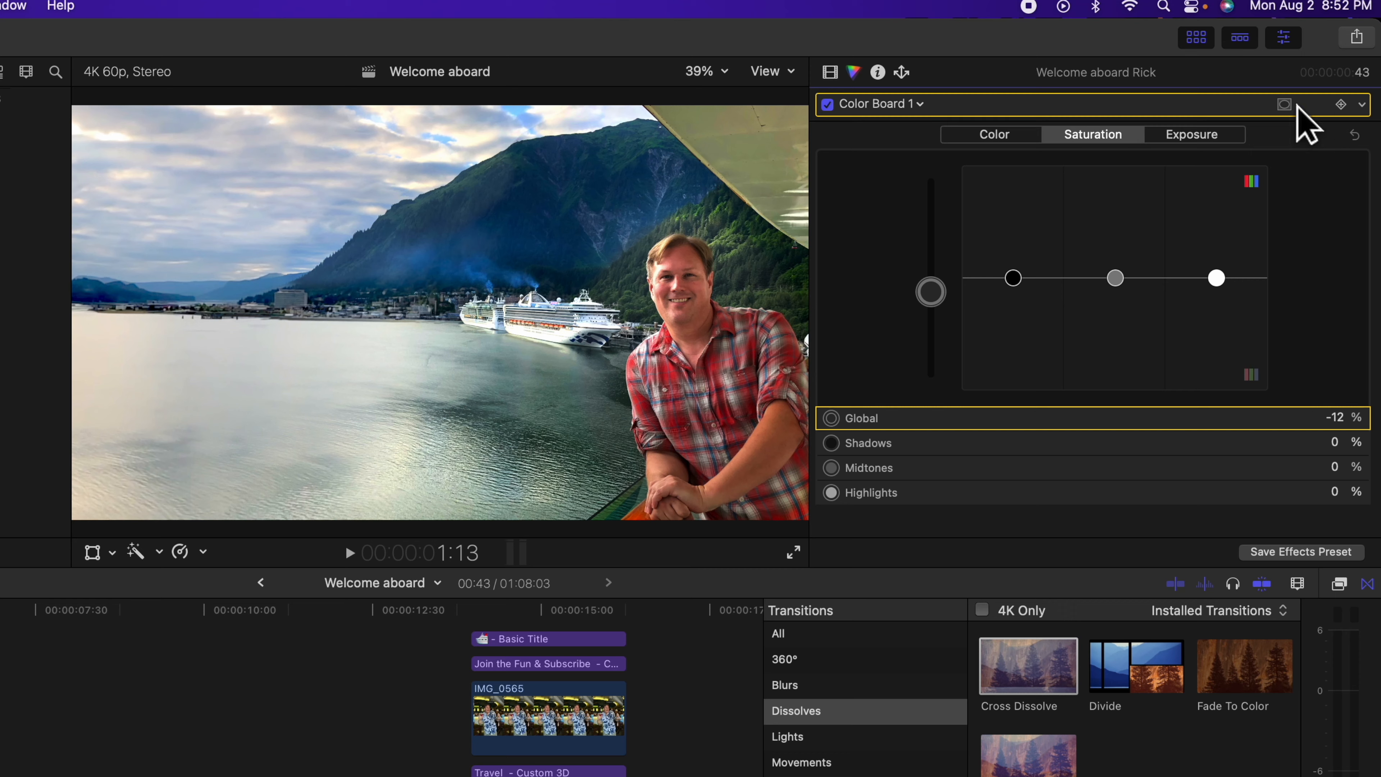
- Add a shape mask to the Color Board 1 correction and centre it on the man in the plaid shirt
{"action": "left_click", "coordinate": [1288, 104]}
{"action": "left_click", "coordinate": [1252, 119]}
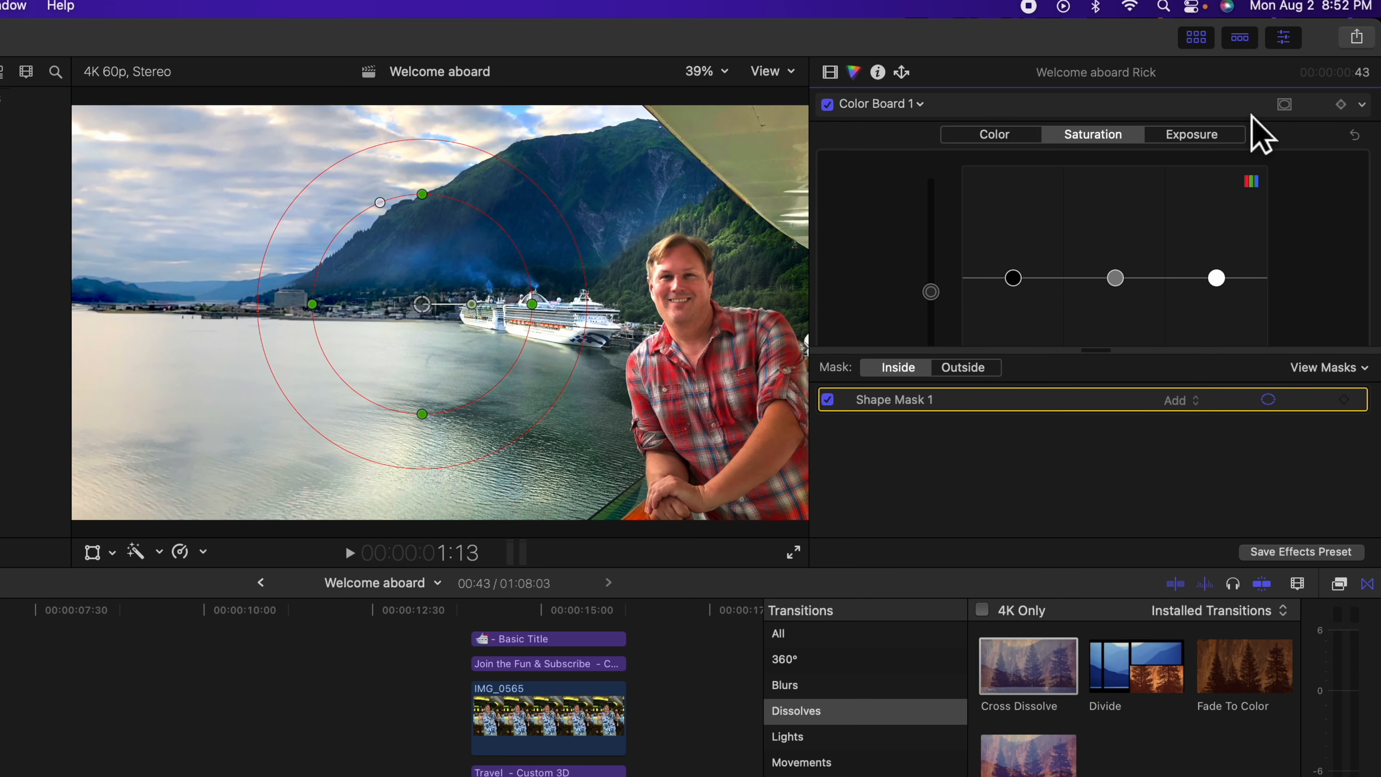
{"action": "left_click_drag", "start_coordinate": [431, 309], "coordinate": [691, 322]}
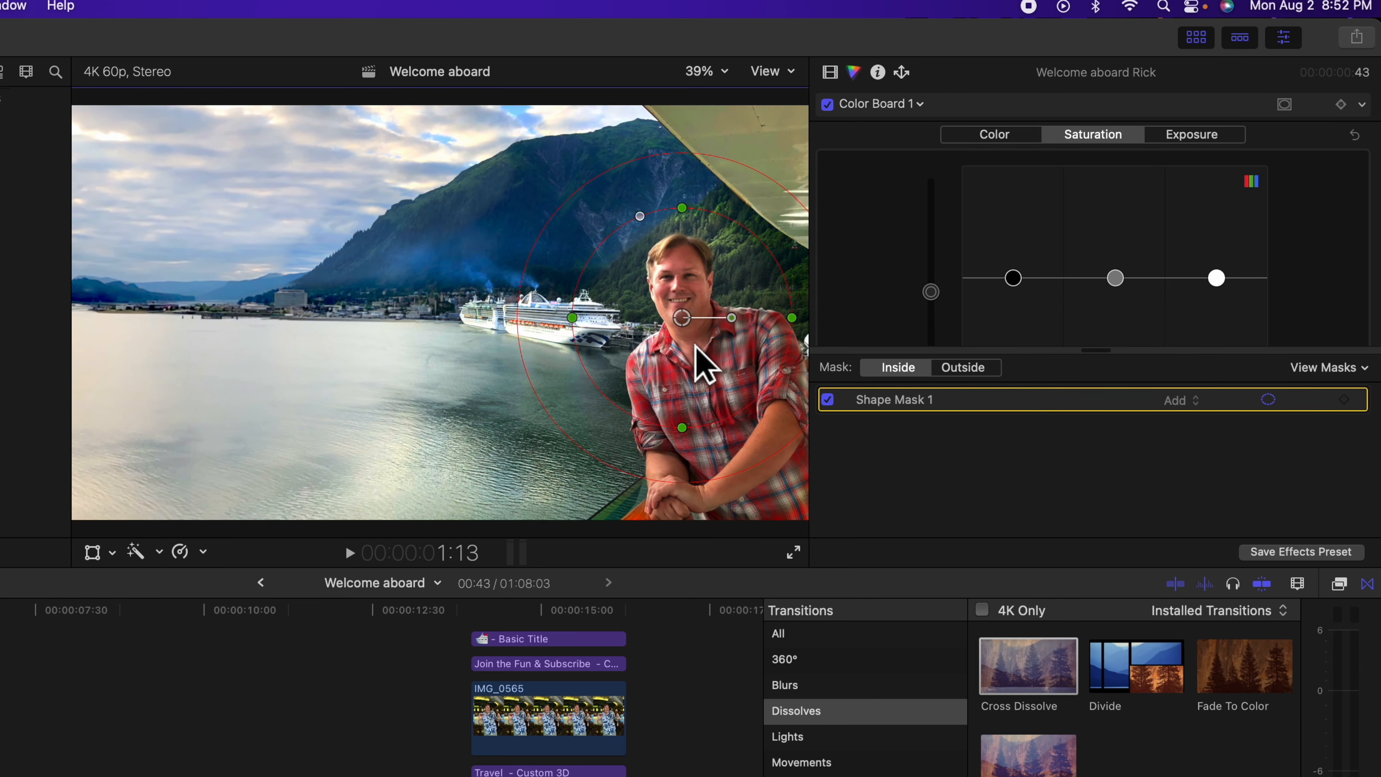
{"action": "left_click", "coordinate": [1284, 104]}
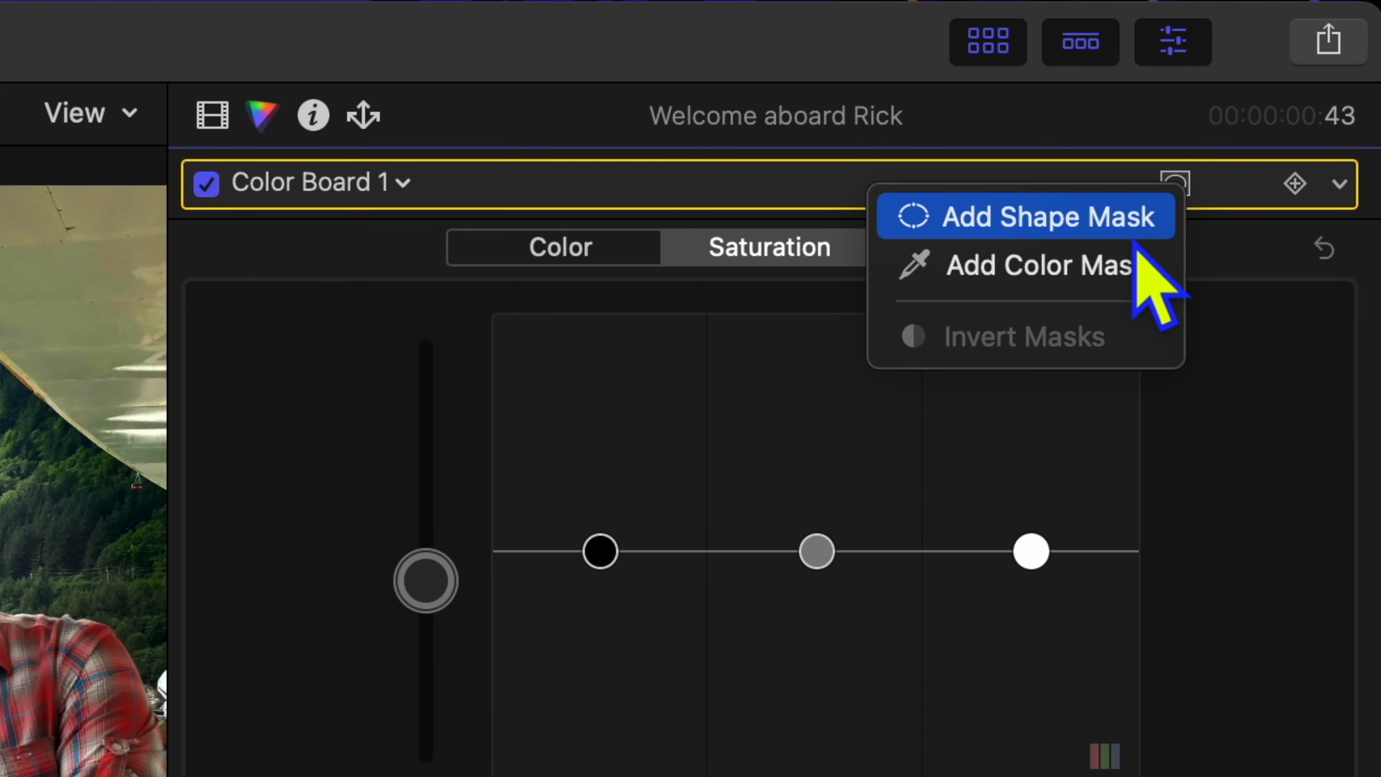
{"action": "left_click", "coordinate": [1126, 218]}
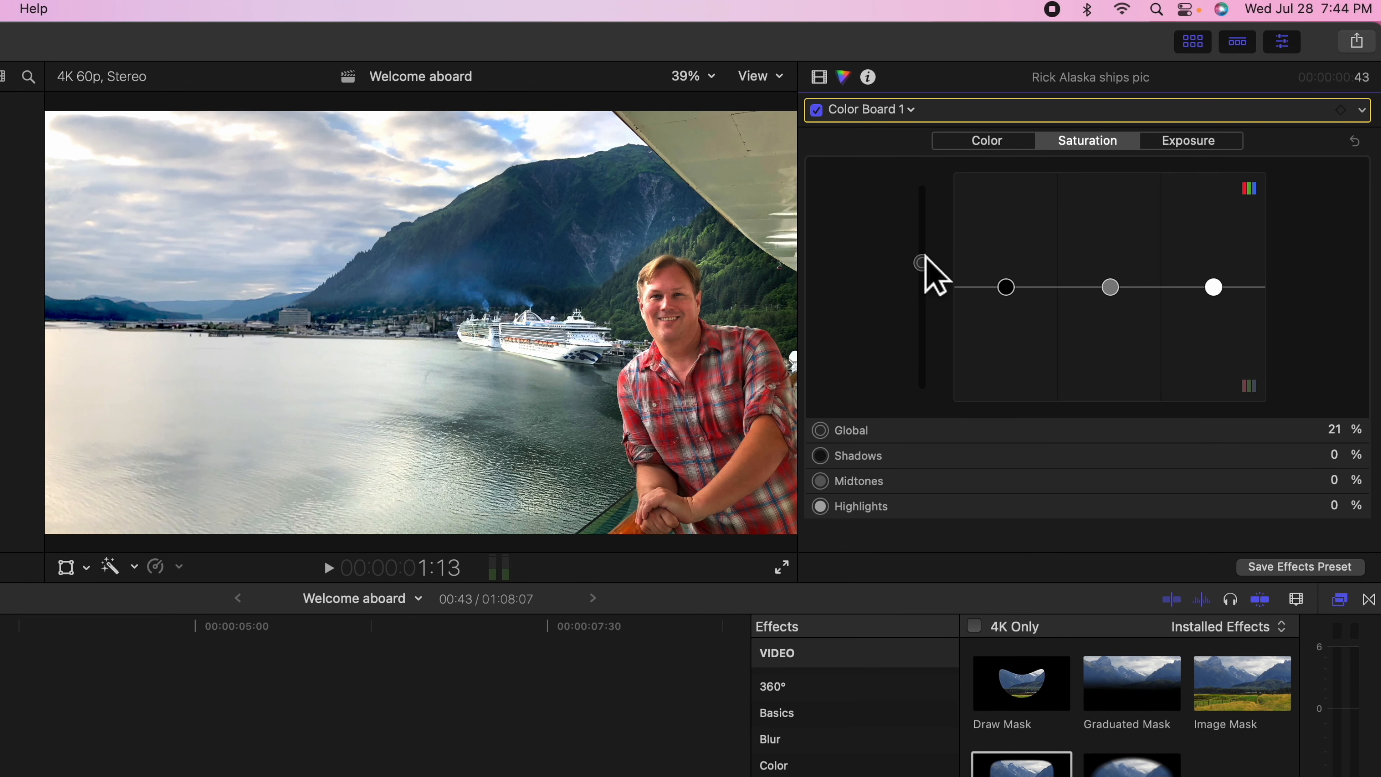
- Raise the ships picture's global saturation to 80% on the Color Board
{"action": "left_click_drag", "start_coordinate": [426, 581], "coordinate": [411, 422]}
{"action": "left_click_drag", "start_coordinate": [916, 227], "coordinate": [916, 195]}
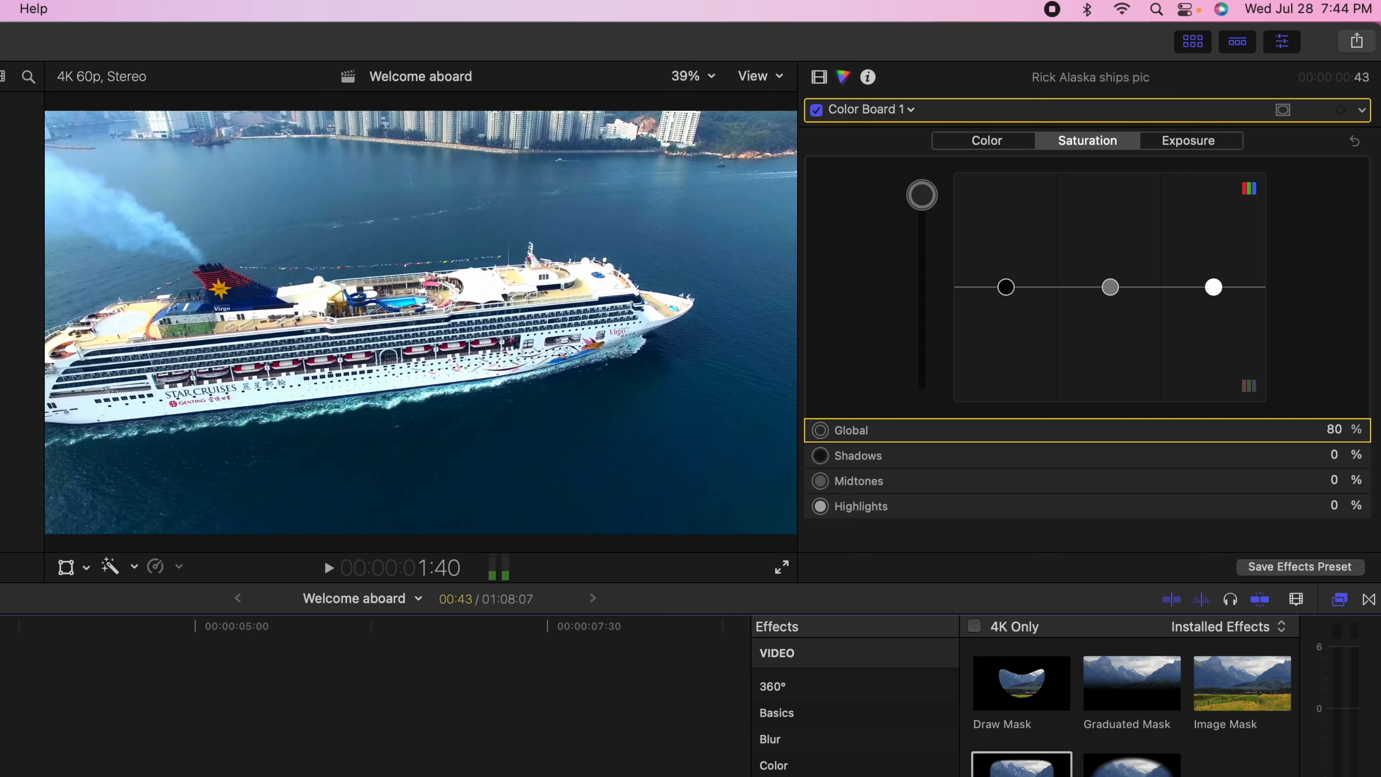
- Play and scrub the opening of the timeline to review the animated Welcome aboard compound clip
{"action": "left_click", "coordinate": [0, 707]}
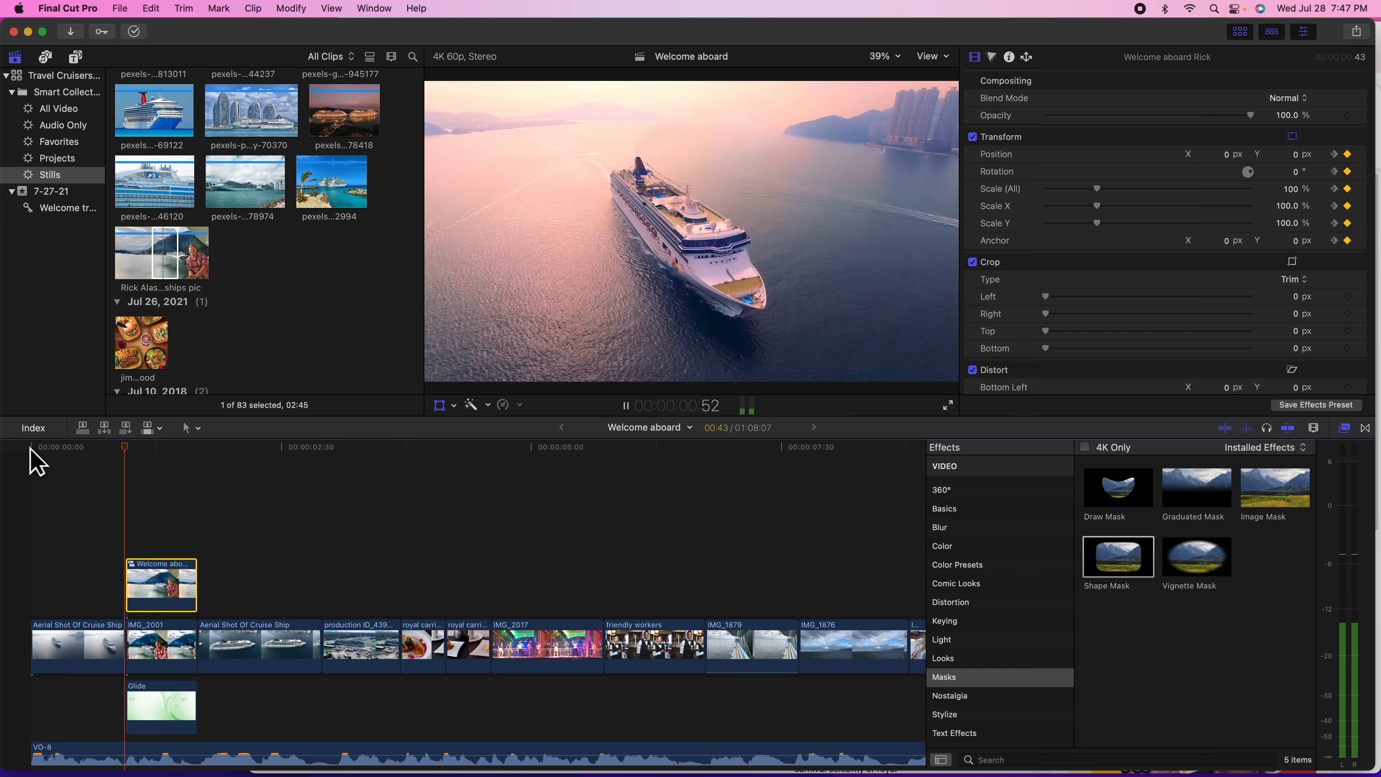
{"action": "key", "text": "space"}
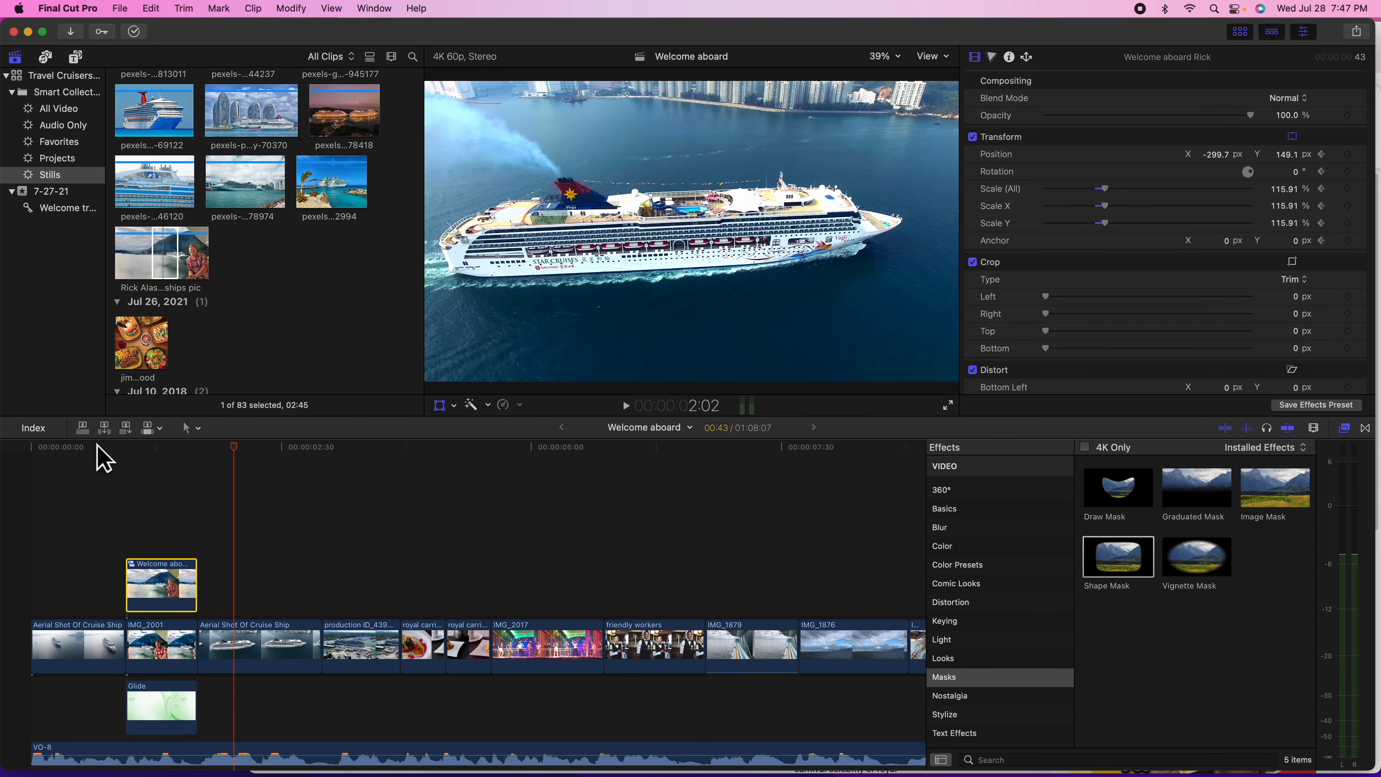
{"action": "left_click", "coordinate": [126, 455]}
{"action": "left_click", "coordinate": [196, 464]}
{"action": "left_click", "coordinate": [146, 455]}
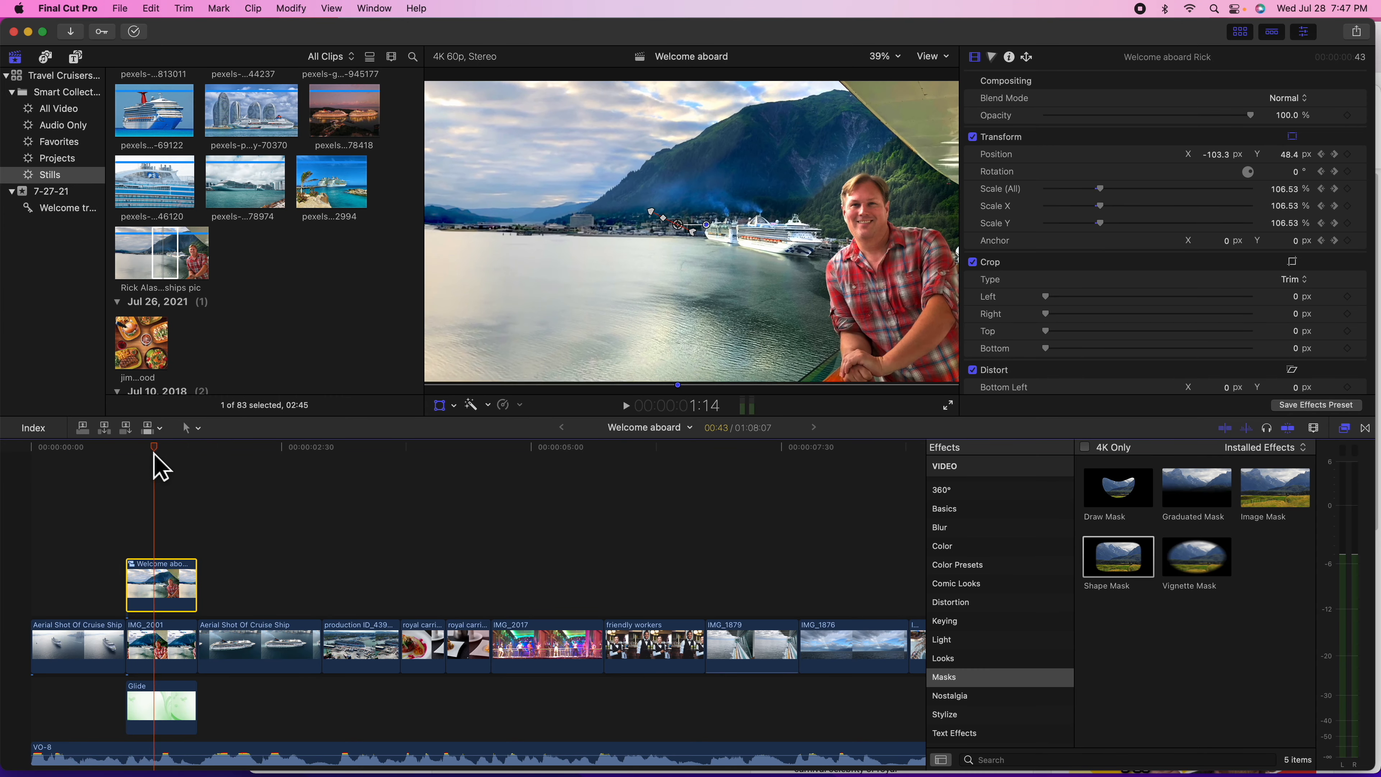
{"action": "left_click", "coordinate": [132, 455]}
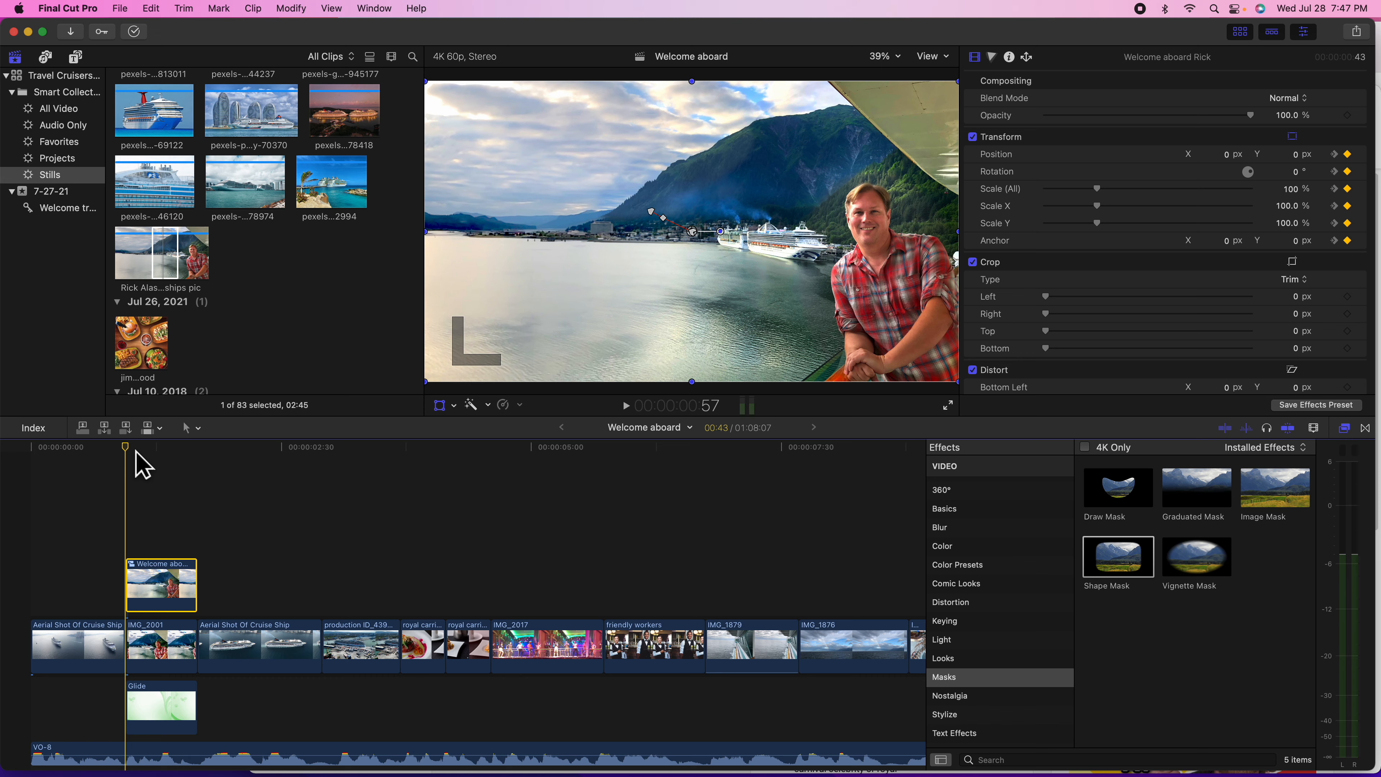
- Disable the Welcome aboard compound clip to compare it with the original IMG_2001 version, and enable it again
{"action": "left_click", "coordinate": [157, 452]}
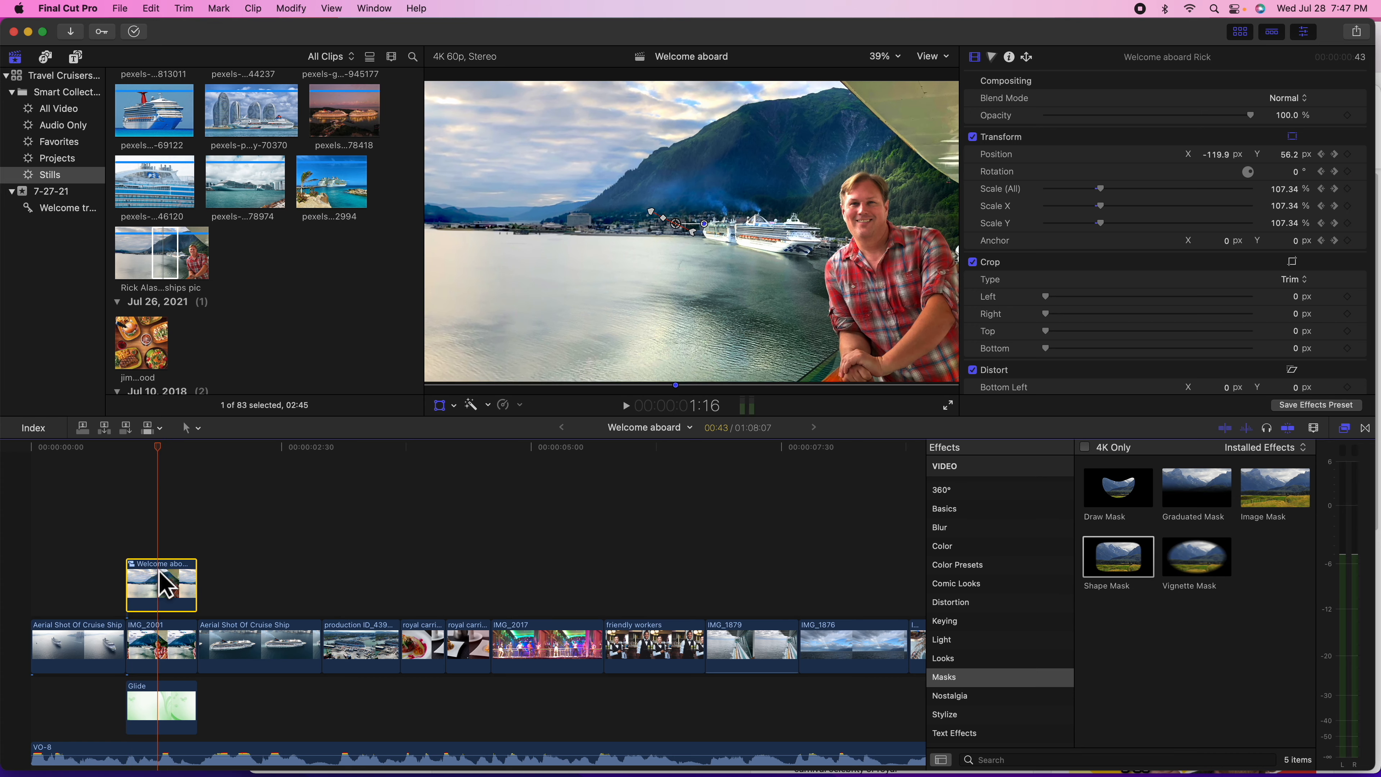
{"action": "key", "text": "v"}
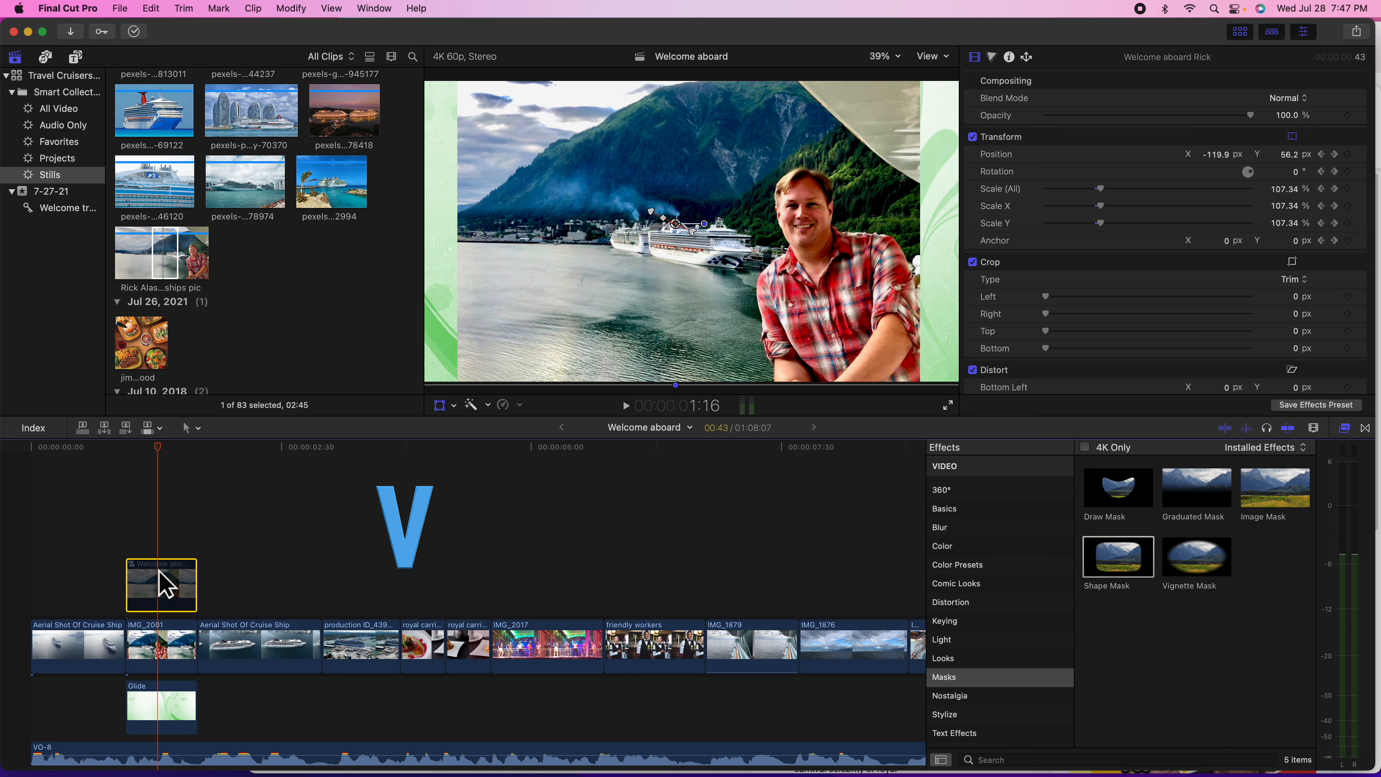
{"action": "left_click", "coordinate": [137, 448]}
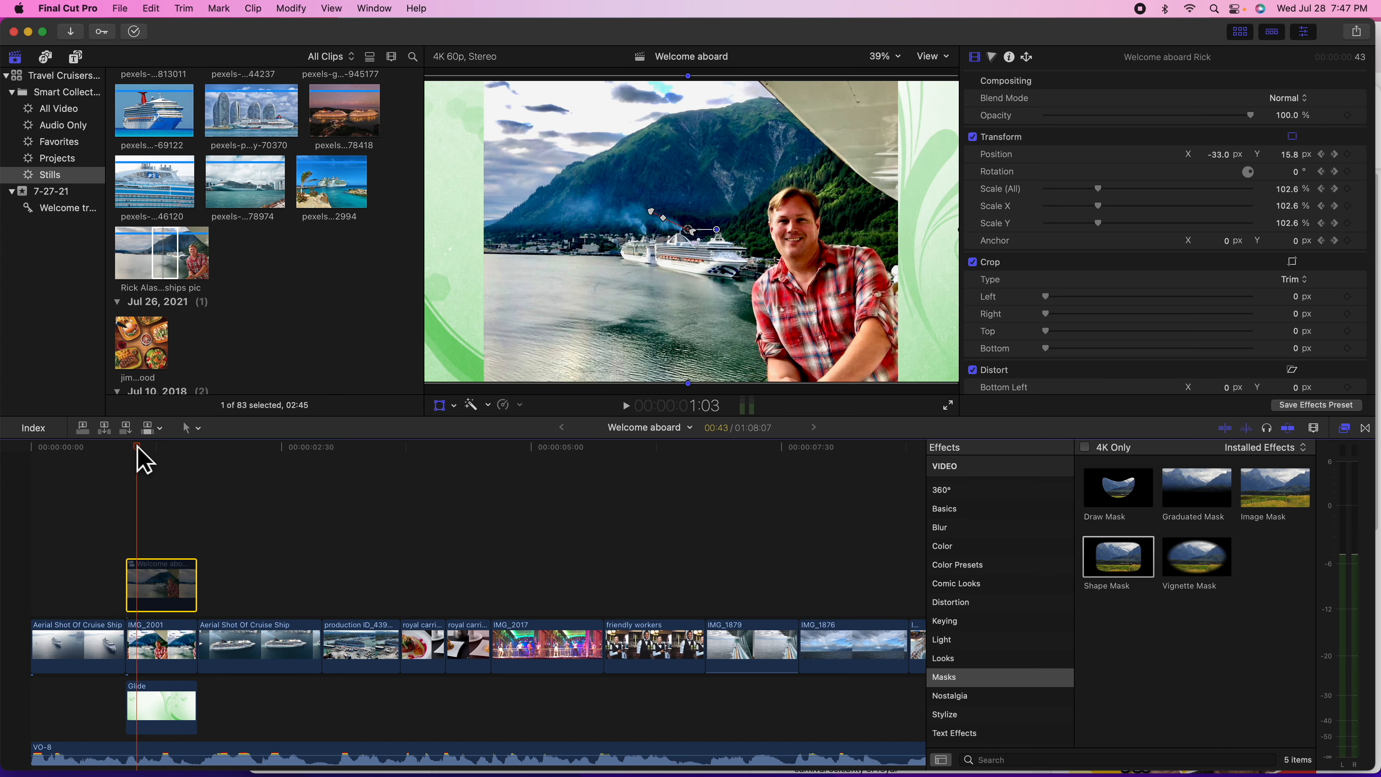
{"action": "key", "text": "v"}
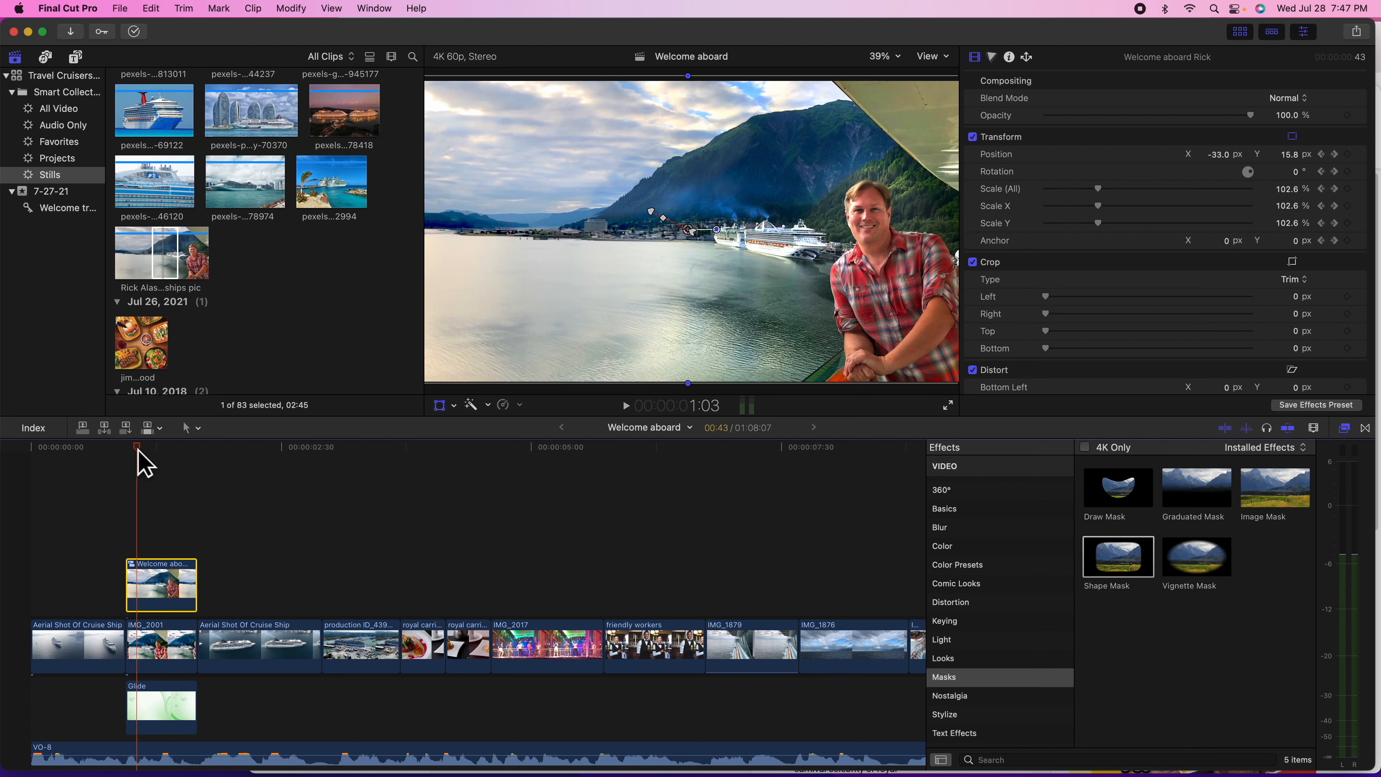
- Play the project full screen from the beginning, and return to the timeline to view its later clips
{"action": "left_click_drag", "start_coordinate": [136, 449], "coordinate": [38, 452]}
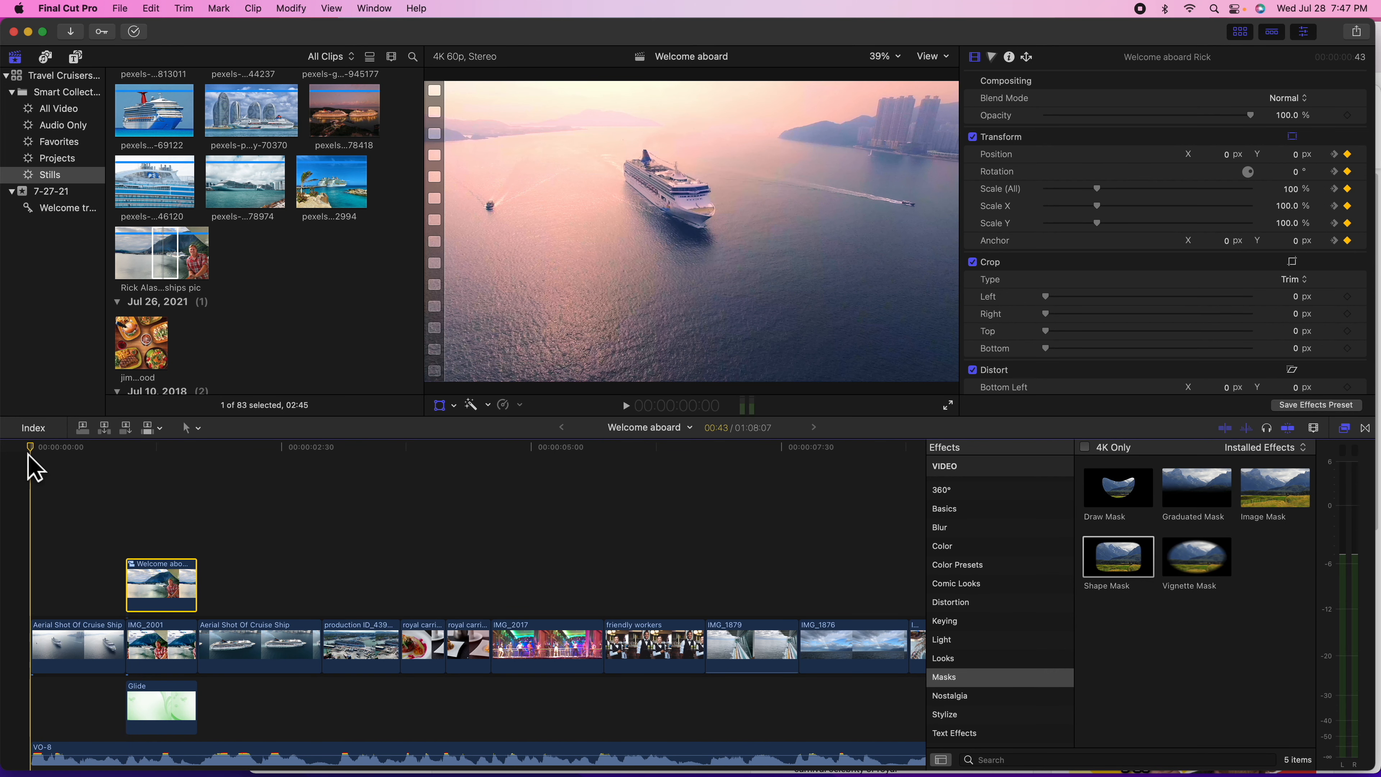
{"action": "left_click", "coordinate": [331, 9]}
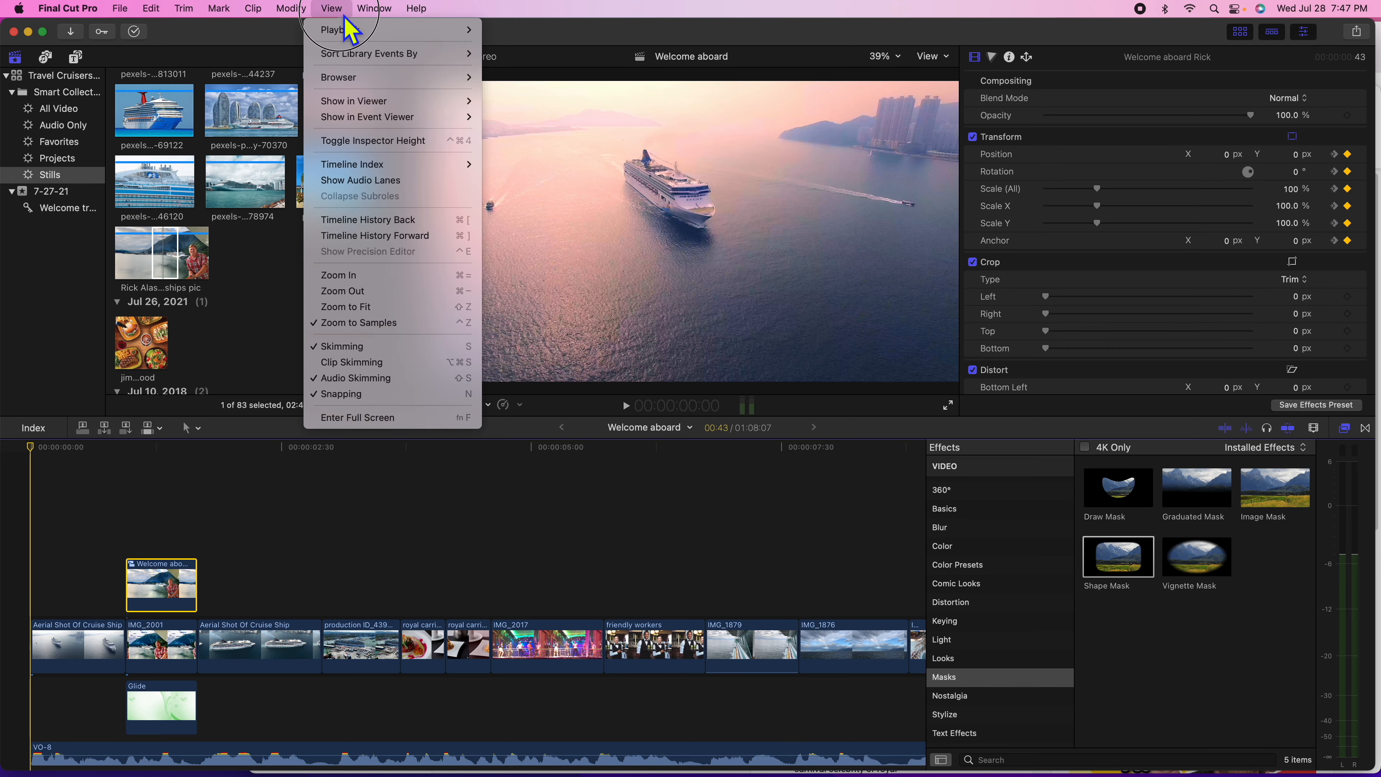
{"action": "mouse_move", "coordinate": [348, 33]}
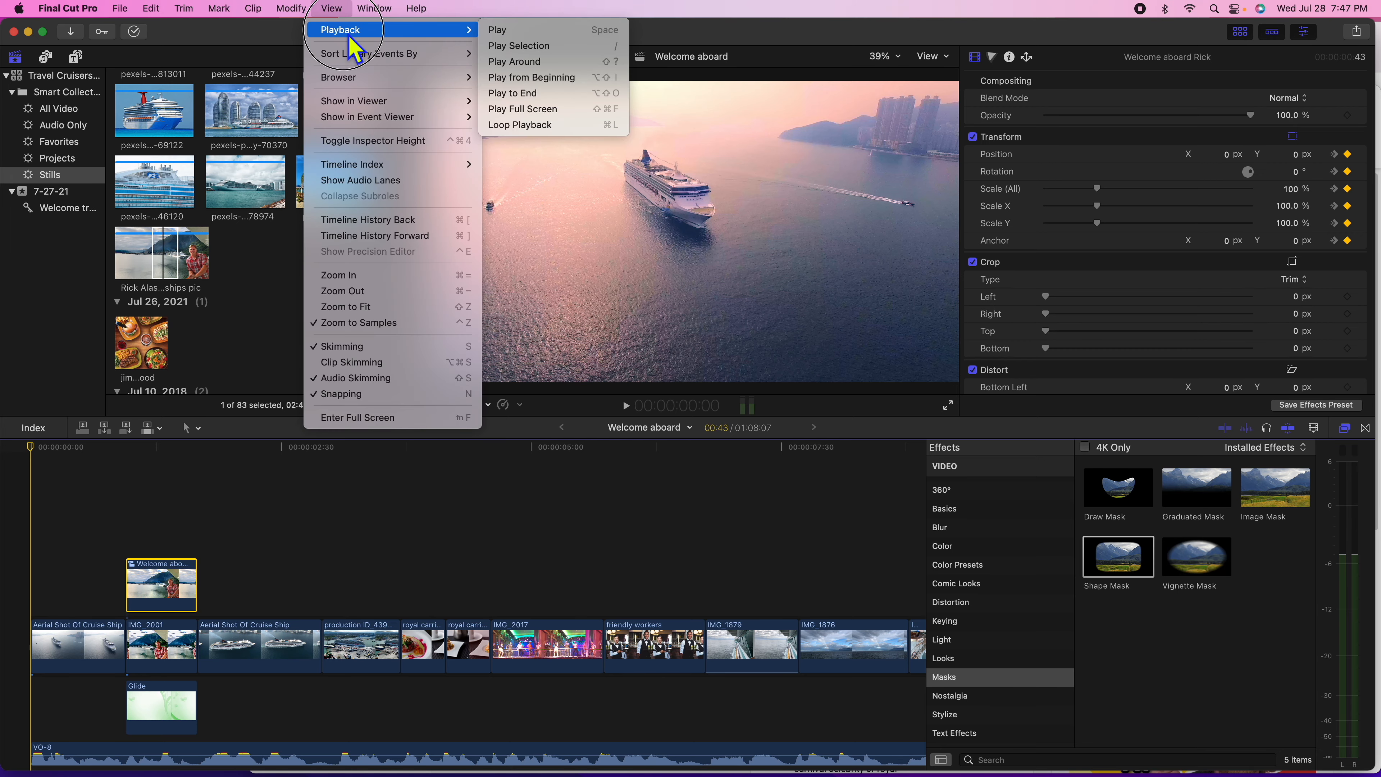
{"action": "left_click", "coordinate": [542, 109]}
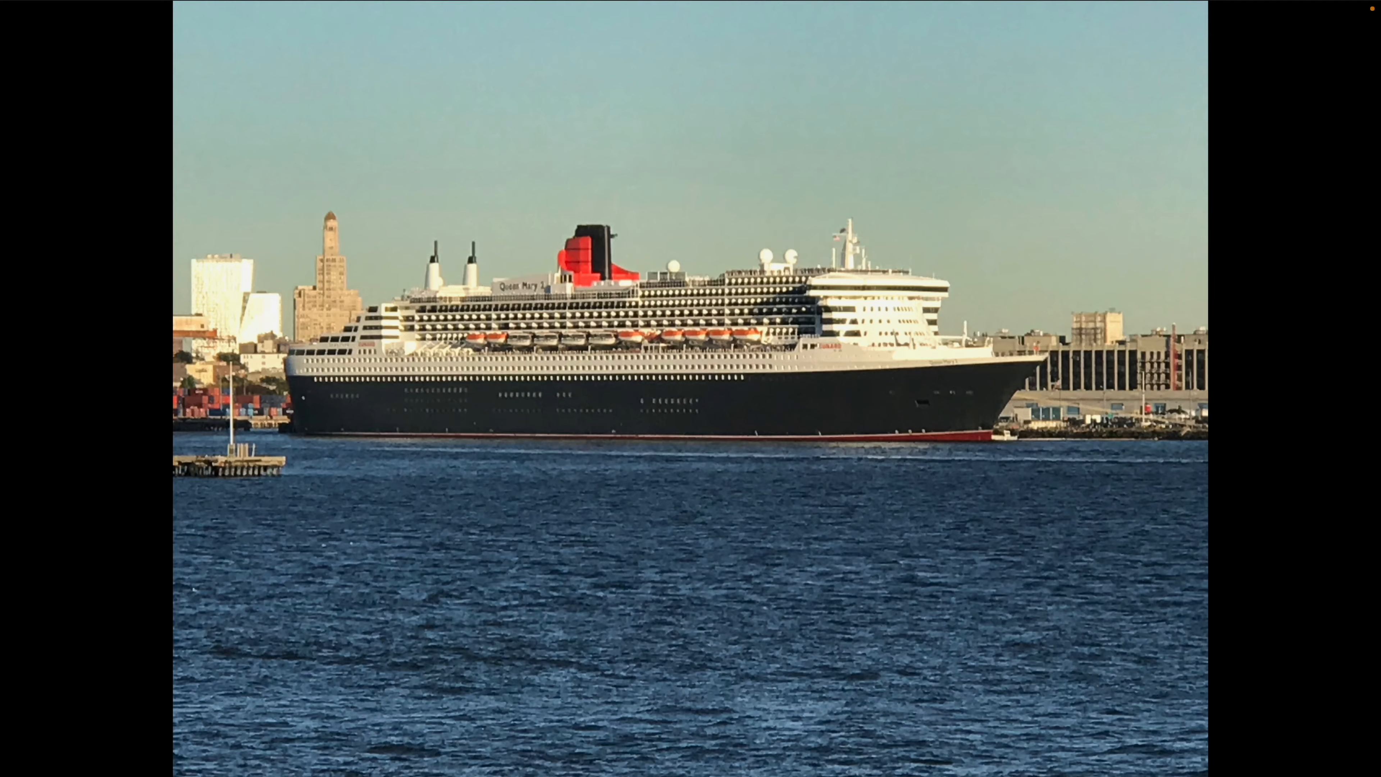
{"action": "key", "text": "space"}
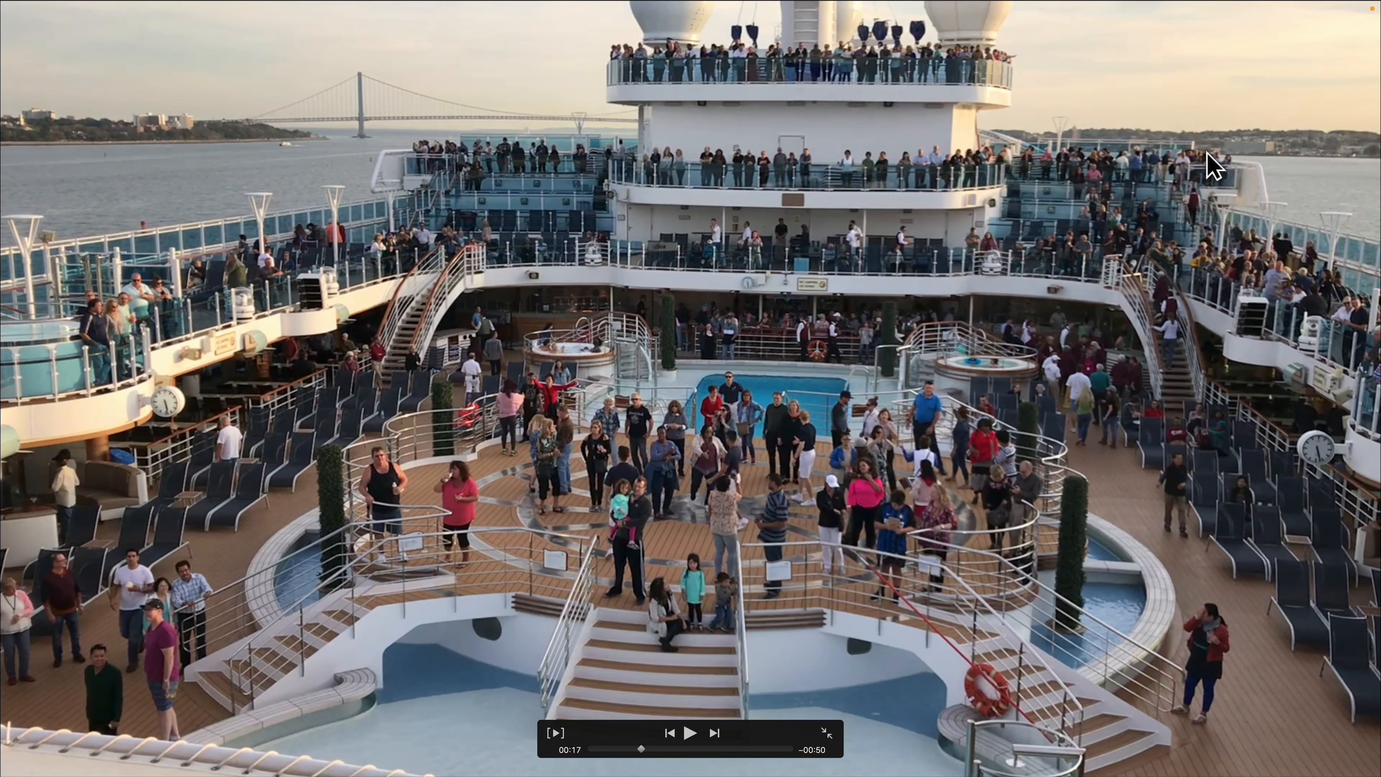
{"action": "key", "text": "Escape"}
{"action": "scroll", "coordinate": [658, 530], "scroll_direction": "right", "scroll_amount": 5}
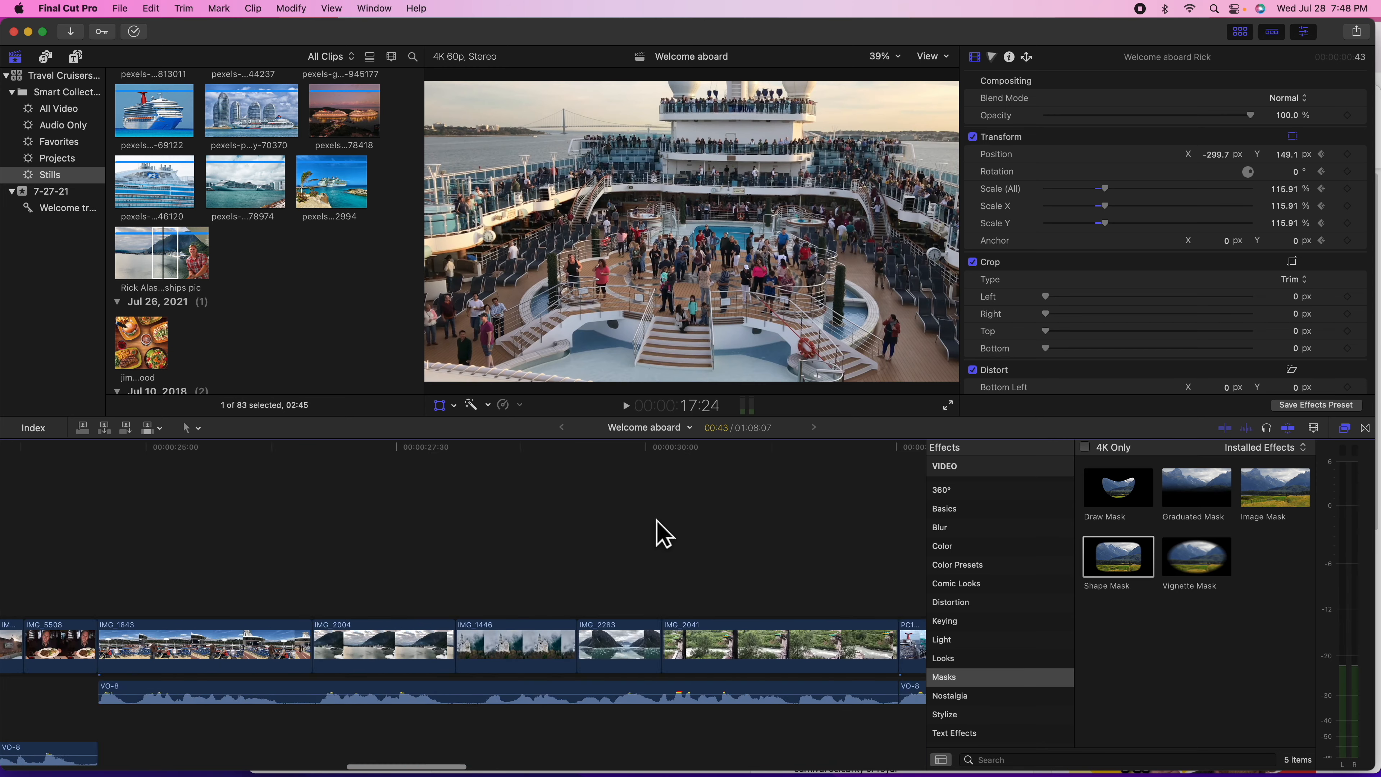
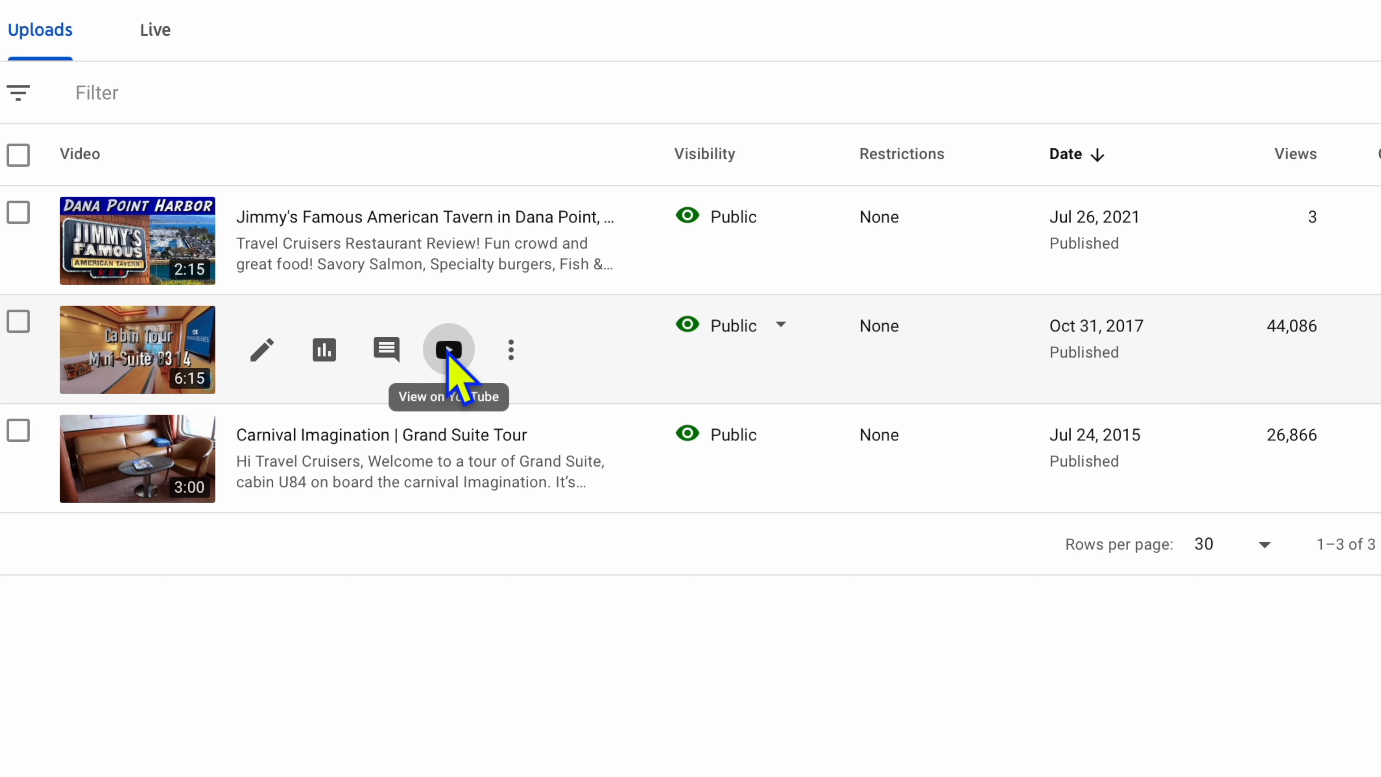
- Open the Regal Princess Mini Suite Tour 4k video on YouTube, skip the ad, and jump ahead in the playback
{"action": "left_click", "coordinate": [448, 352]}
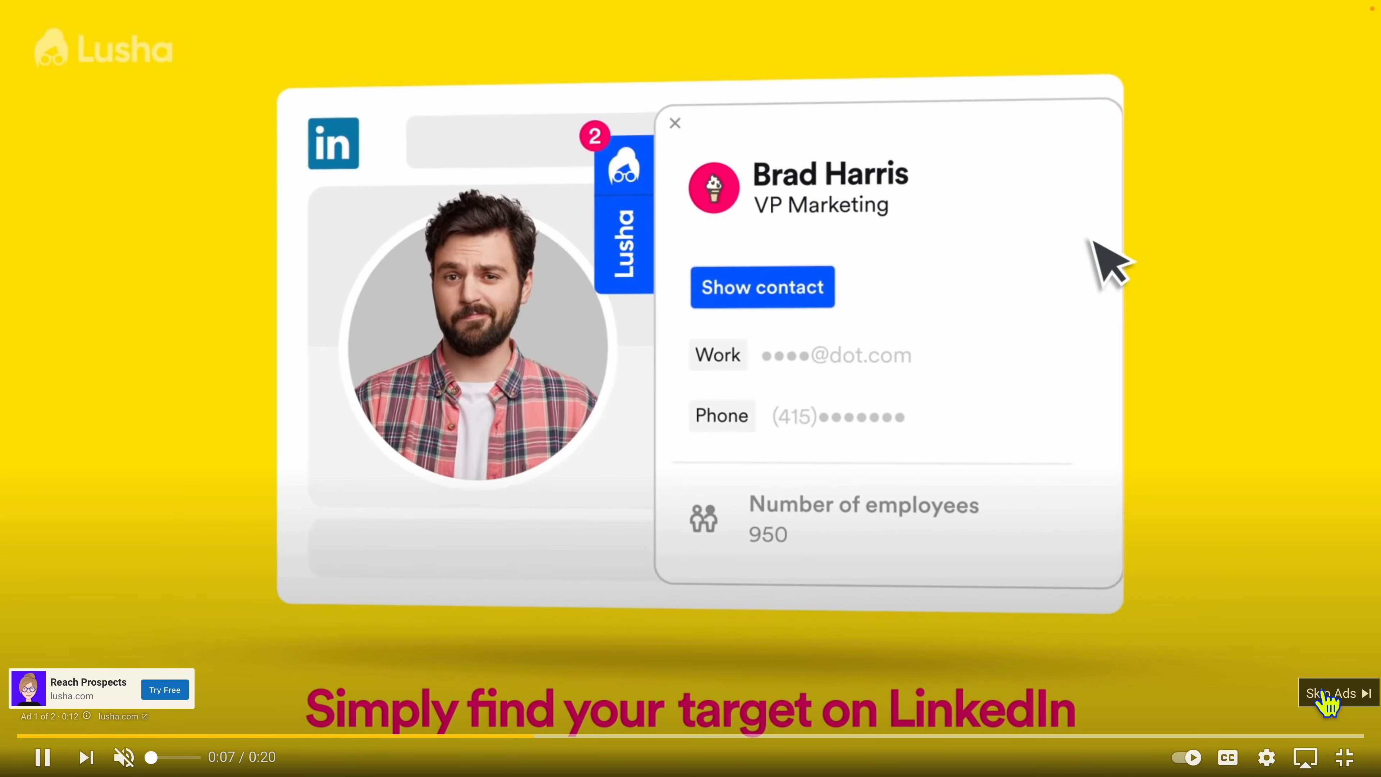
{"action": "left_click", "coordinate": [1325, 695]}
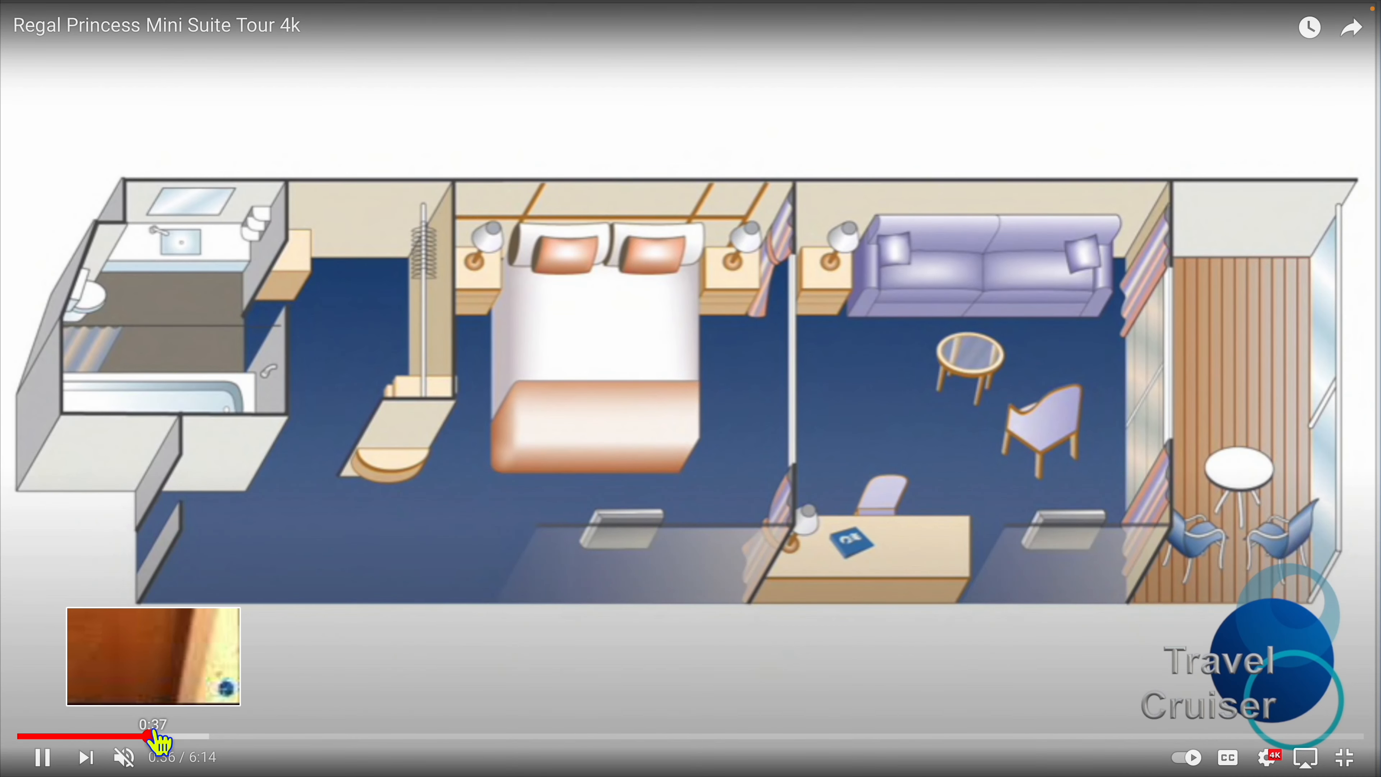
{"action": "left_click_drag", "start_coordinate": [164, 736], "coordinate": [197, 738]}
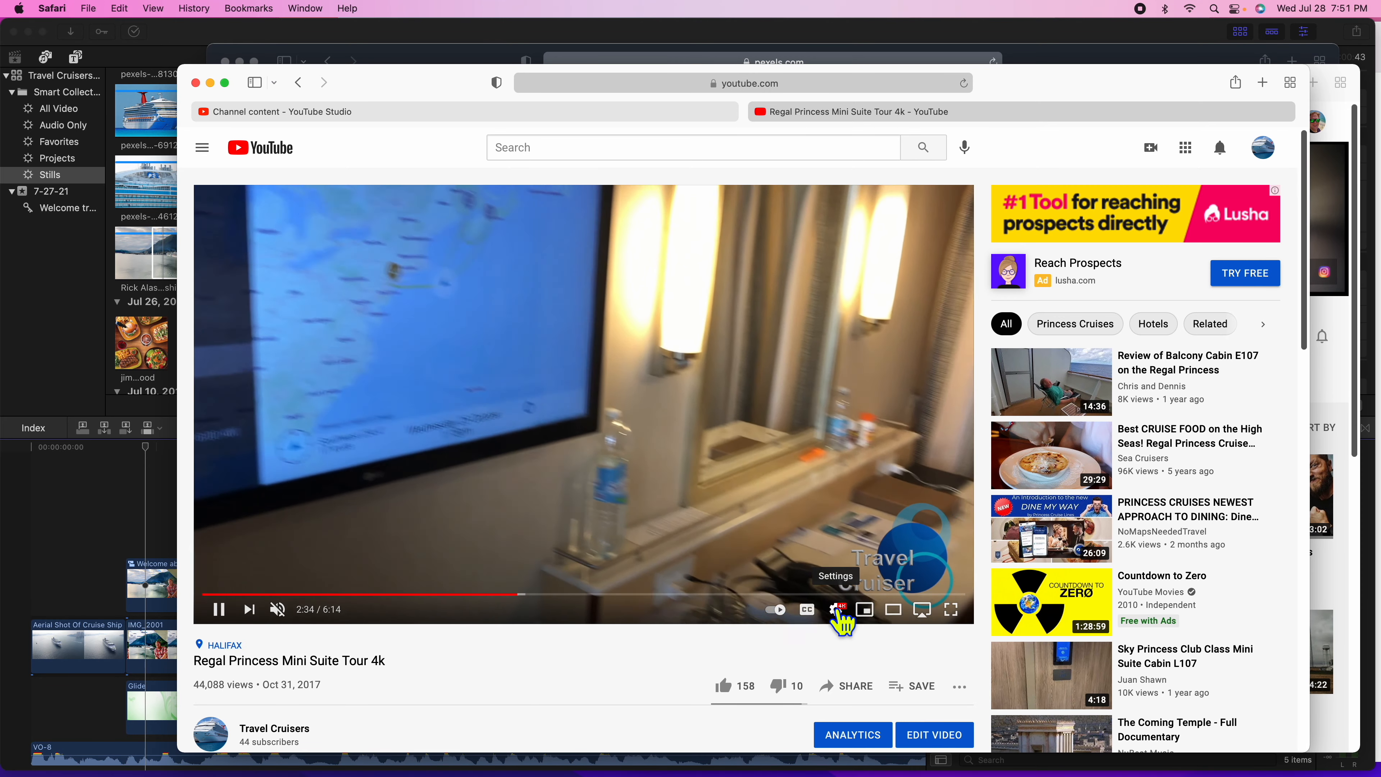
- Examine the view count, publication date and description below the Regal Princess video
{"action": "scroll", "coordinate": [388, 718], "scroll_direction": "down", "scroll_amount": 2}
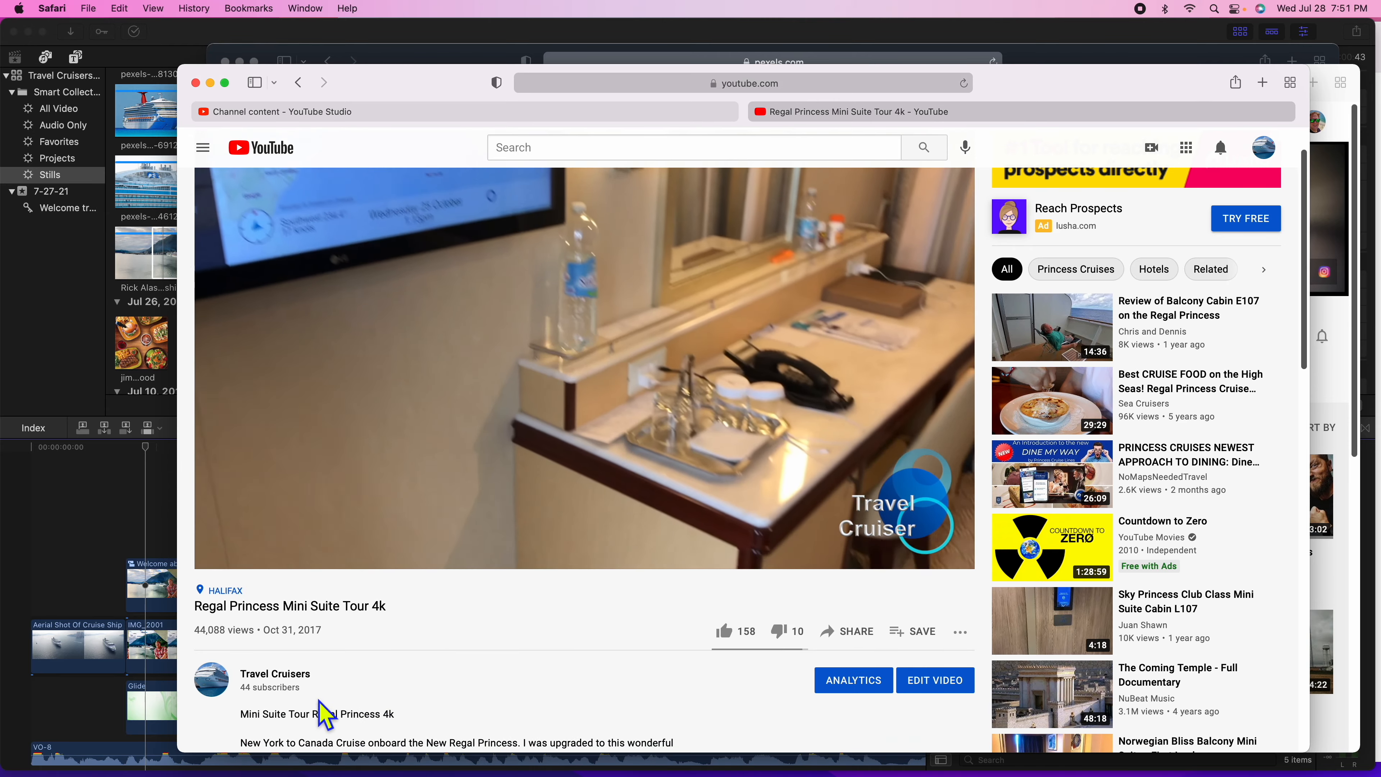
{"action": "scroll", "coordinate": [375, 718], "scroll_direction": "down", "scroll_amount": 2}
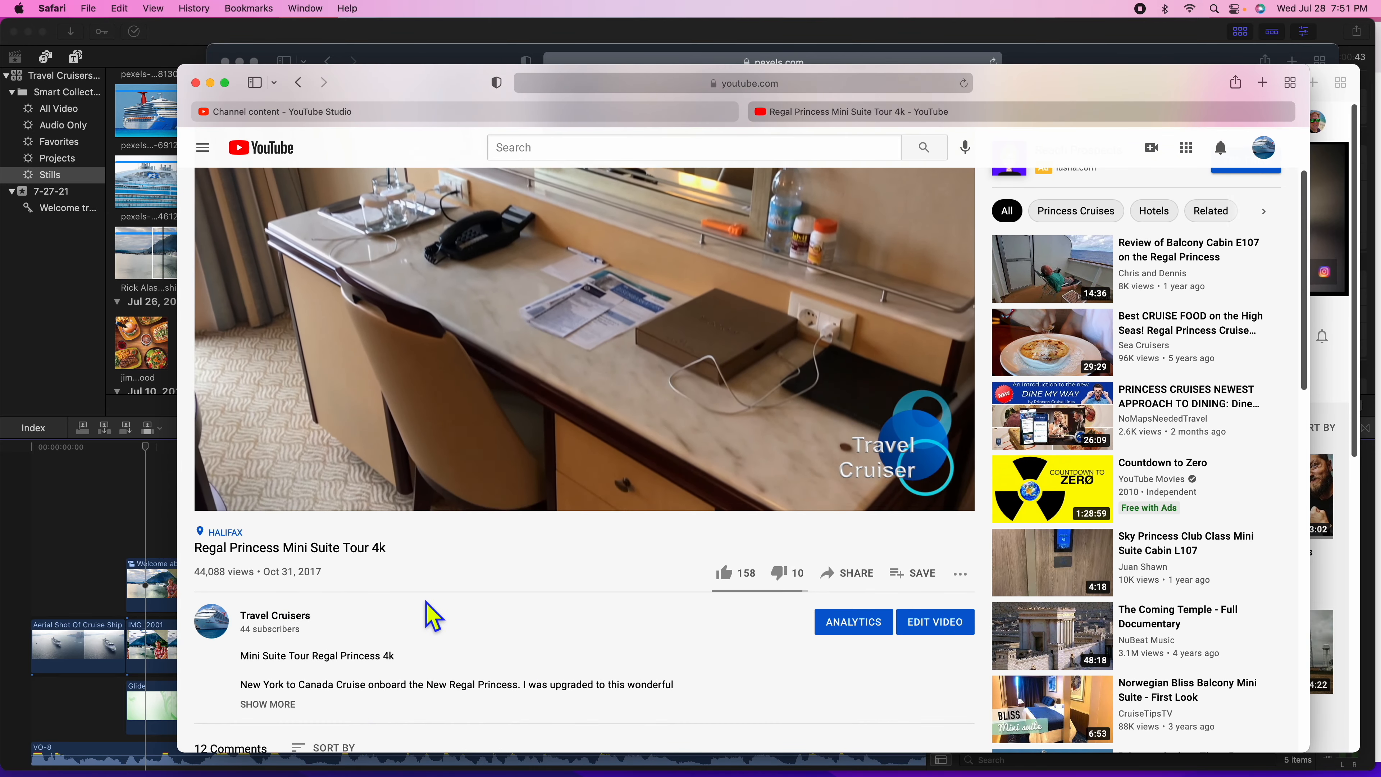
{"action": "scroll", "coordinate": [430, 615], "scroll_direction": "up", "scroll_amount": 2}
{"action": "scroll", "coordinate": [454, 638], "scroll_direction": "up", "scroll_amount": 1}
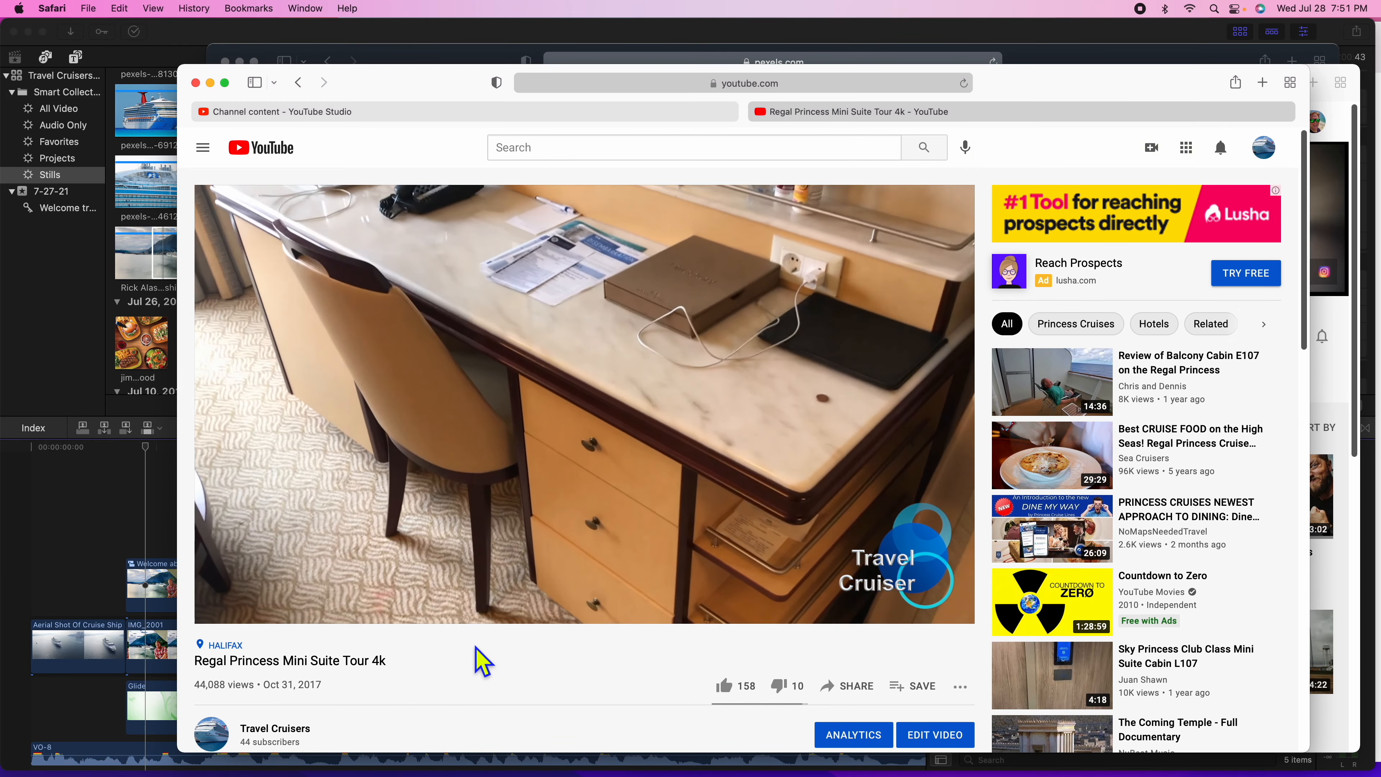
{"action": "scroll", "coordinate": [479, 658], "scroll_direction": "down", "scroll_amount": 1}
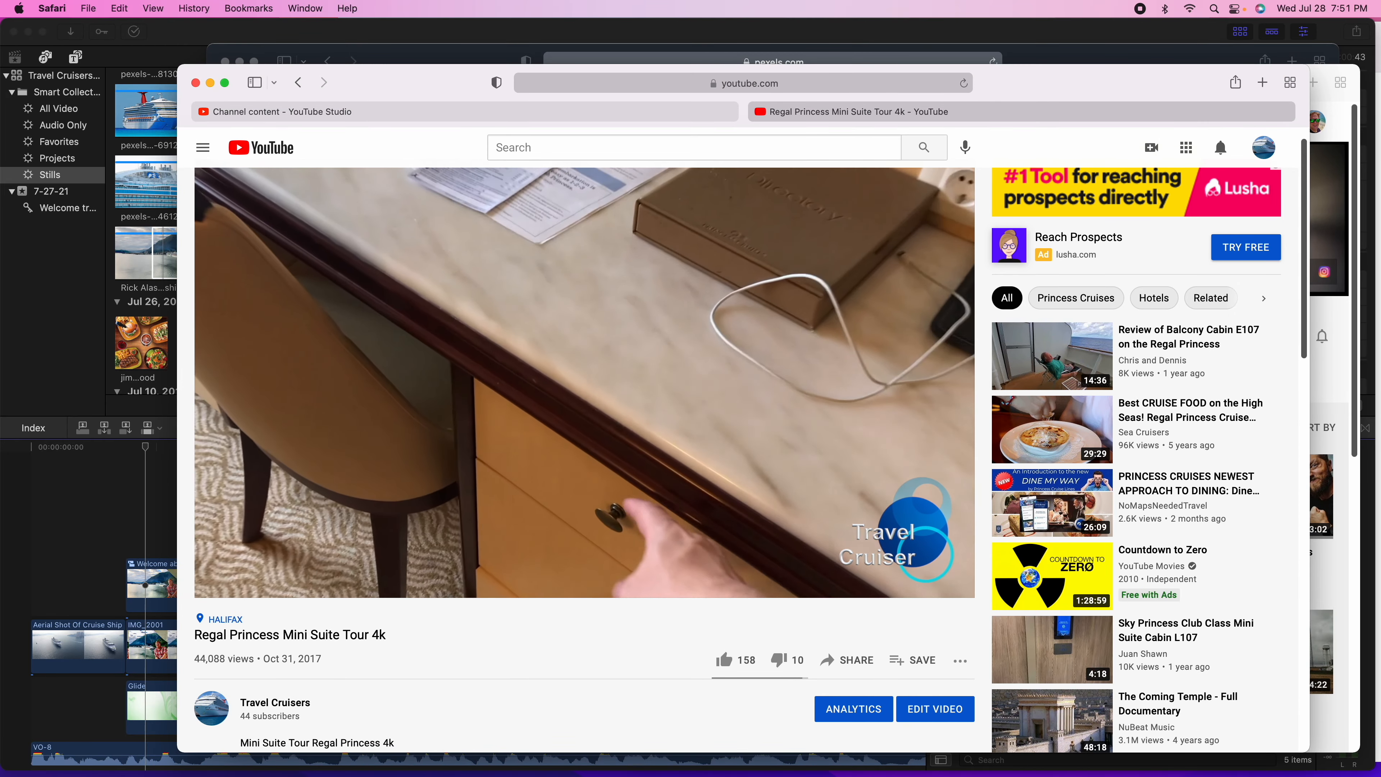
- Return to the channel content list, switch to the Midland Pictures videos page, and check which YouTube account is signed in
{"action": "left_click", "coordinate": [760, 112]}
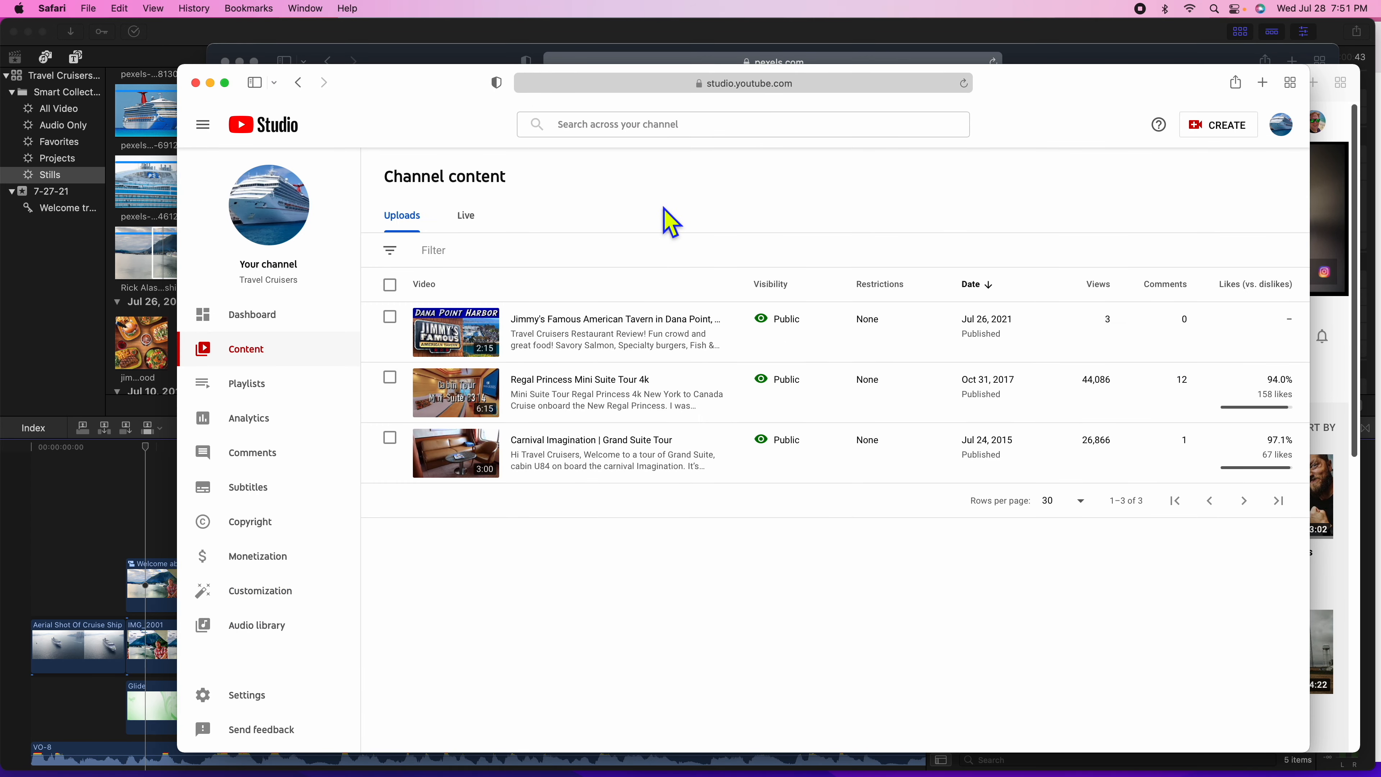
{"action": "left_click", "coordinate": [1339, 111]}
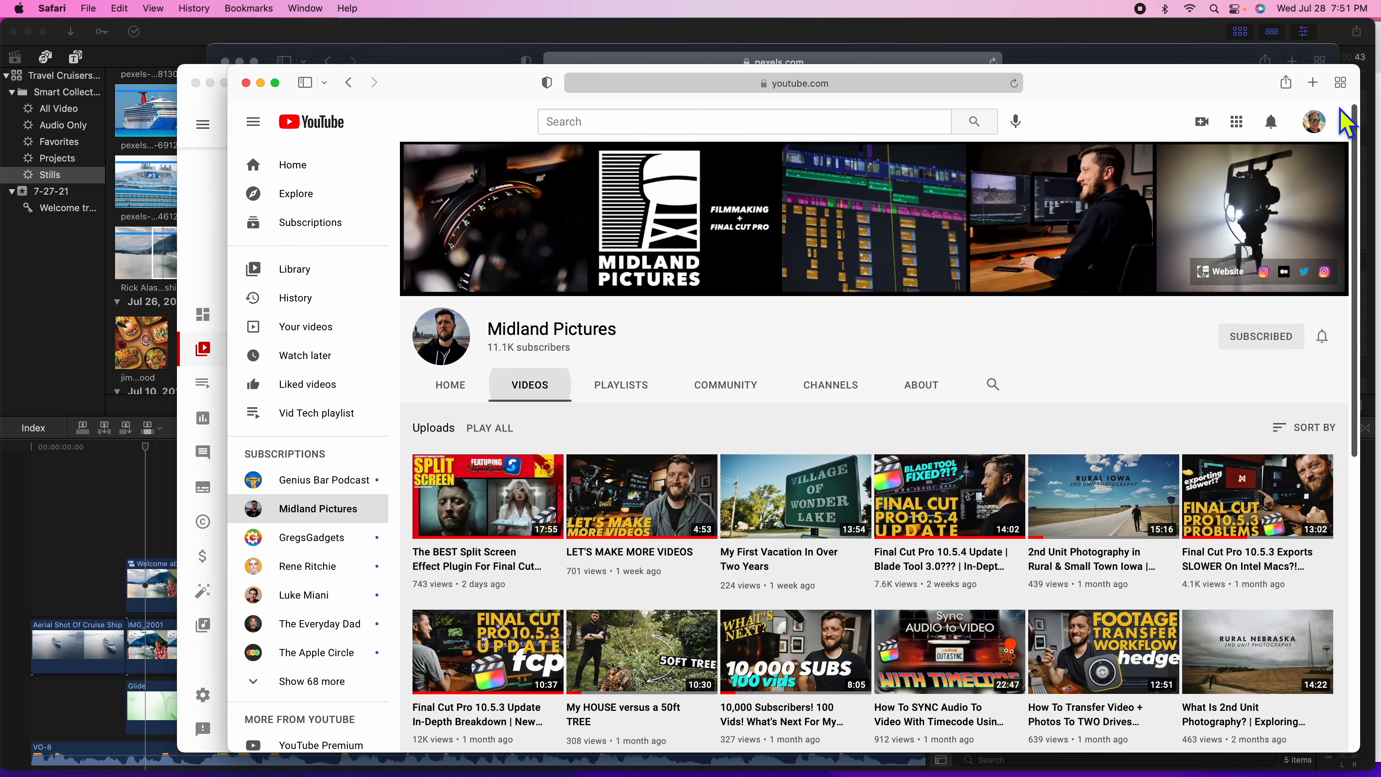
{"action": "left_click", "coordinate": [1316, 123]}
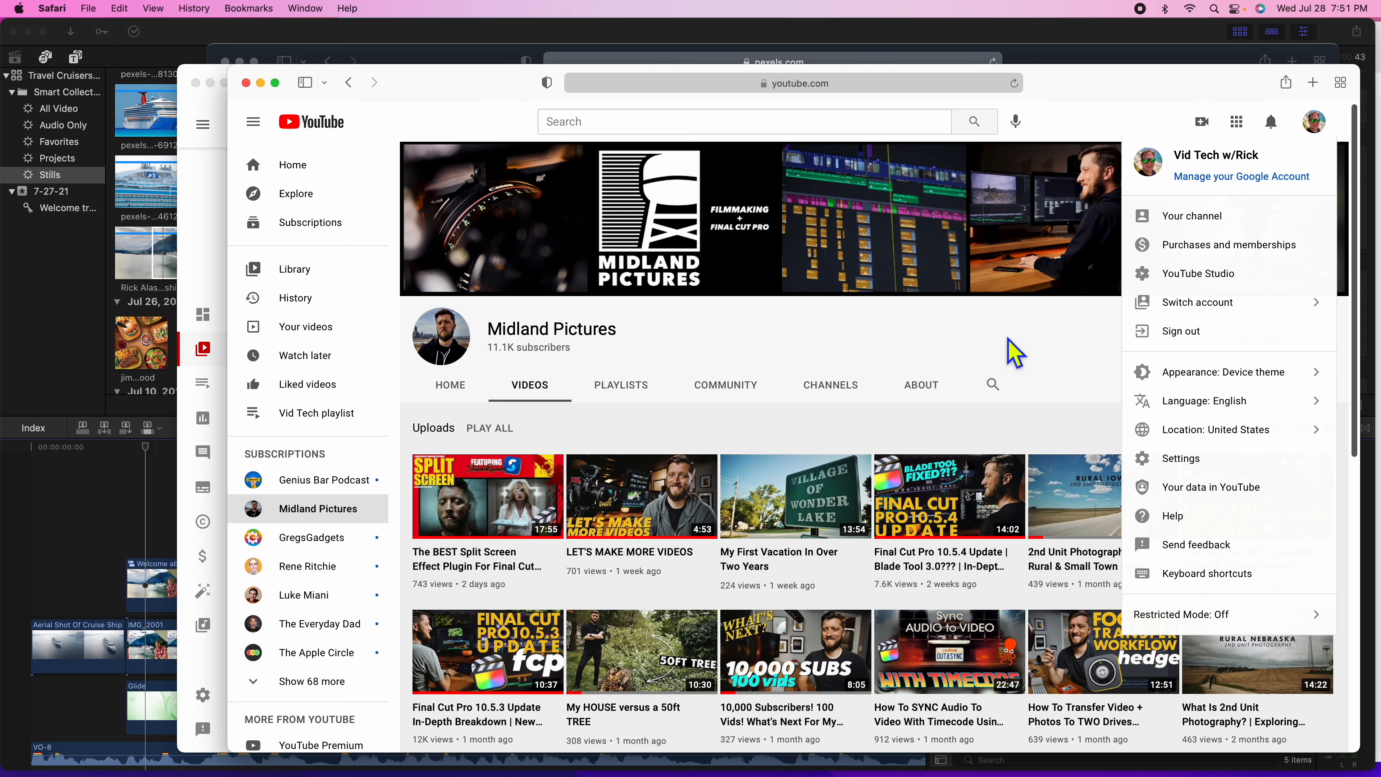
{"action": "left_click", "coordinate": [1013, 354]}
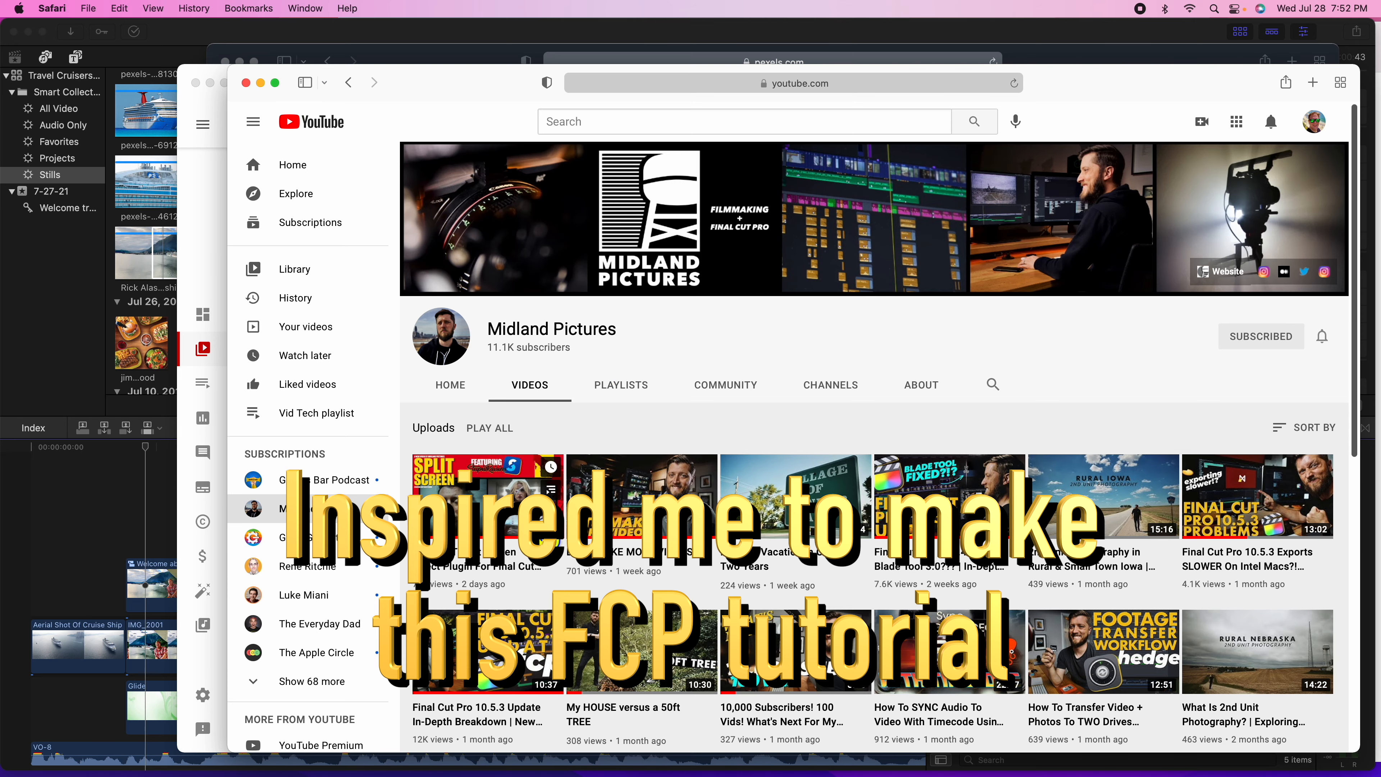
- Play the Midland Pictures split screen plugin video, skip into its Slice Pop Tutorial chapter, and dismiss the banner ad
{"action": "left_click", "coordinate": [497, 516]}
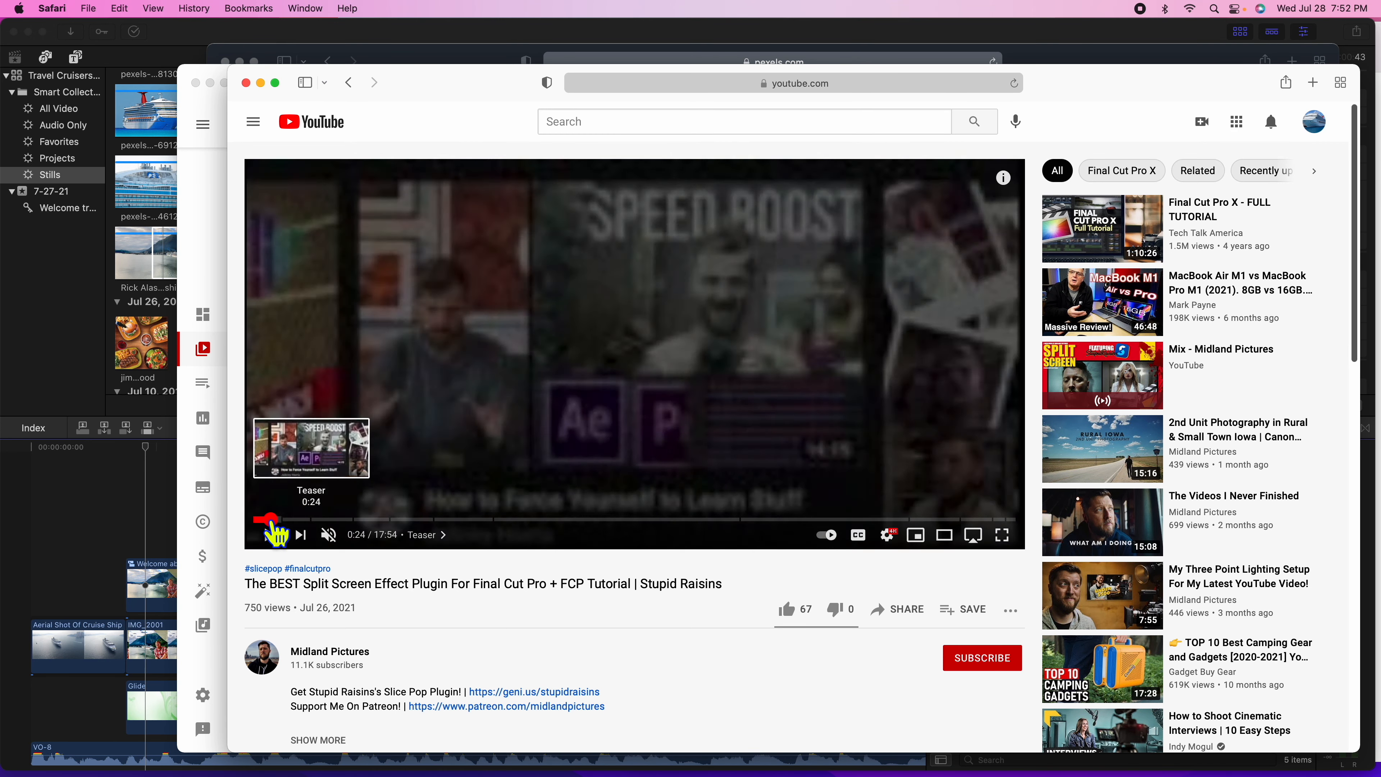
{"action": "left_click_drag", "start_coordinate": [323, 531], "coordinate": [644, 531]}
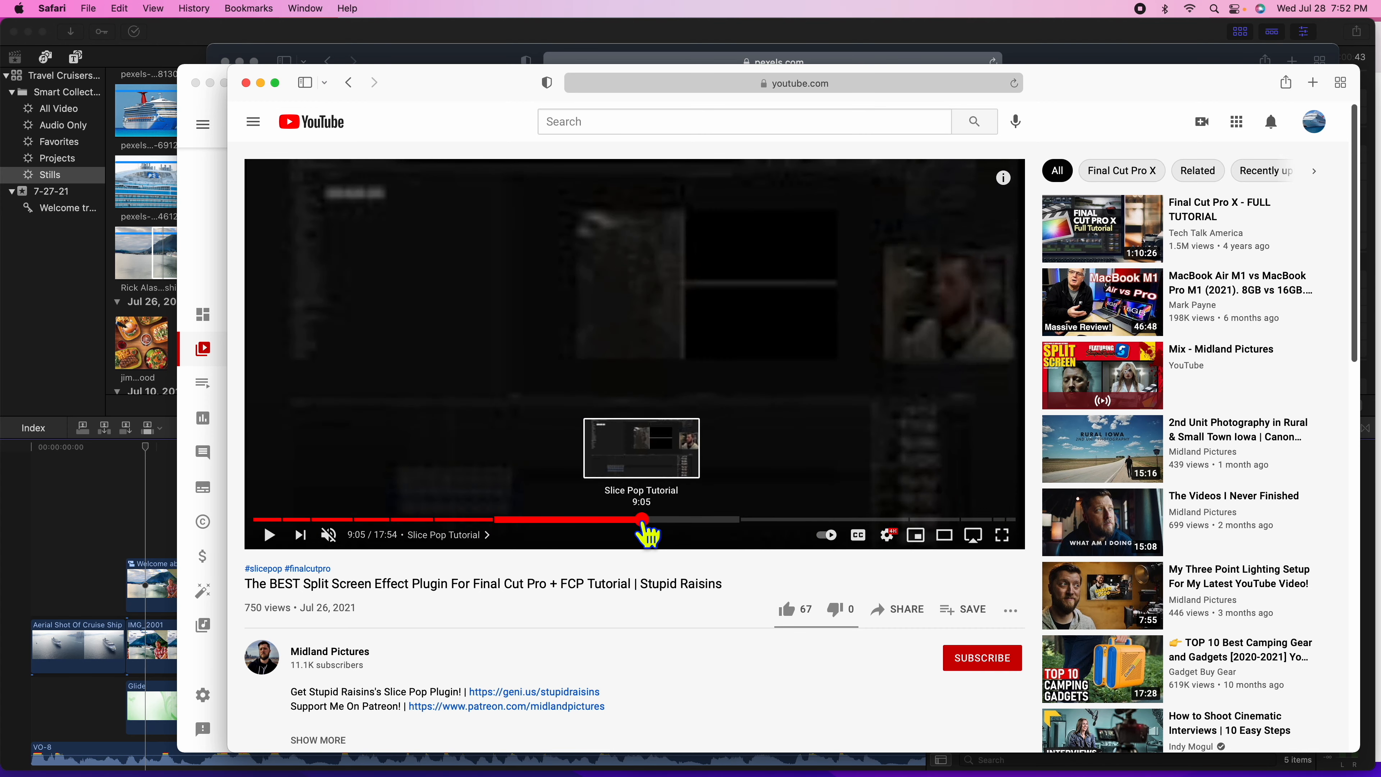
{"action": "left_click", "coordinate": [697, 522]}
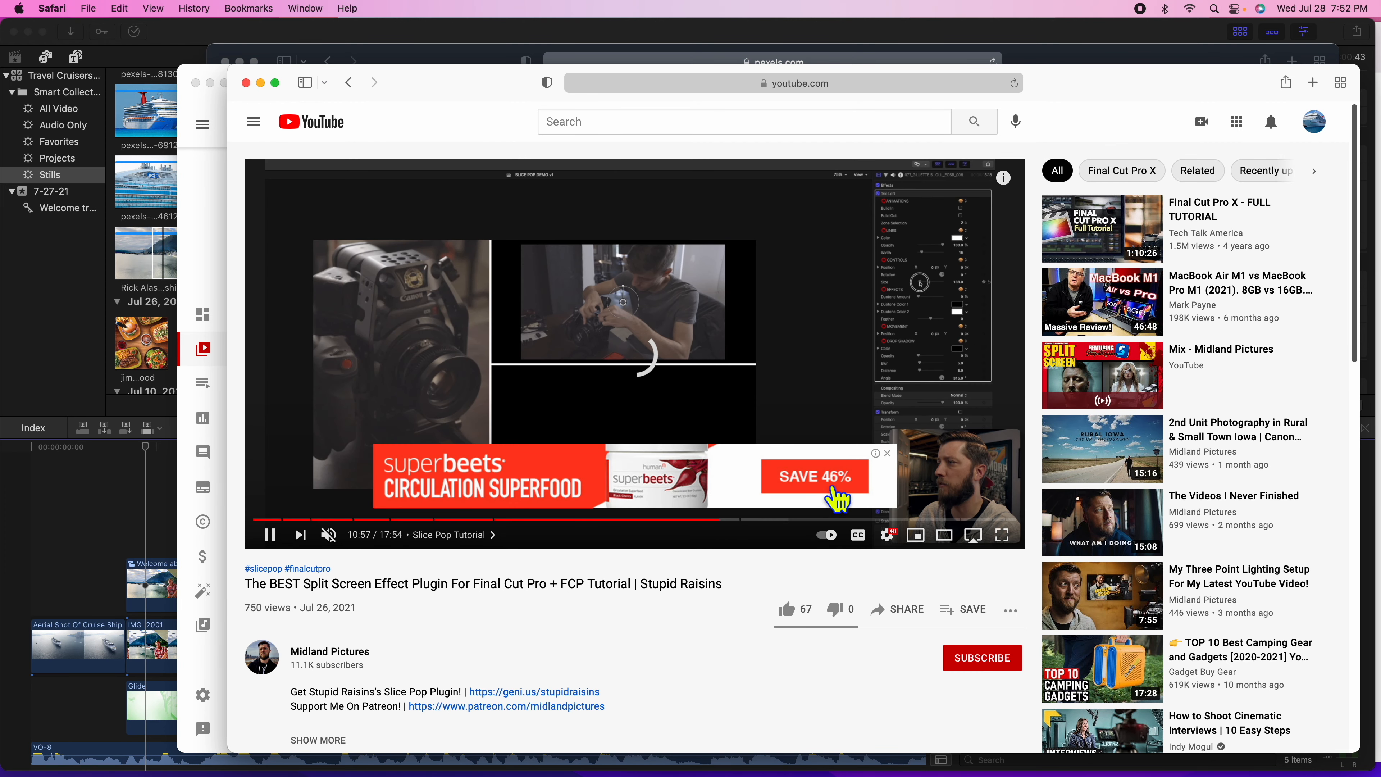
{"action": "left_click", "coordinate": [888, 456]}
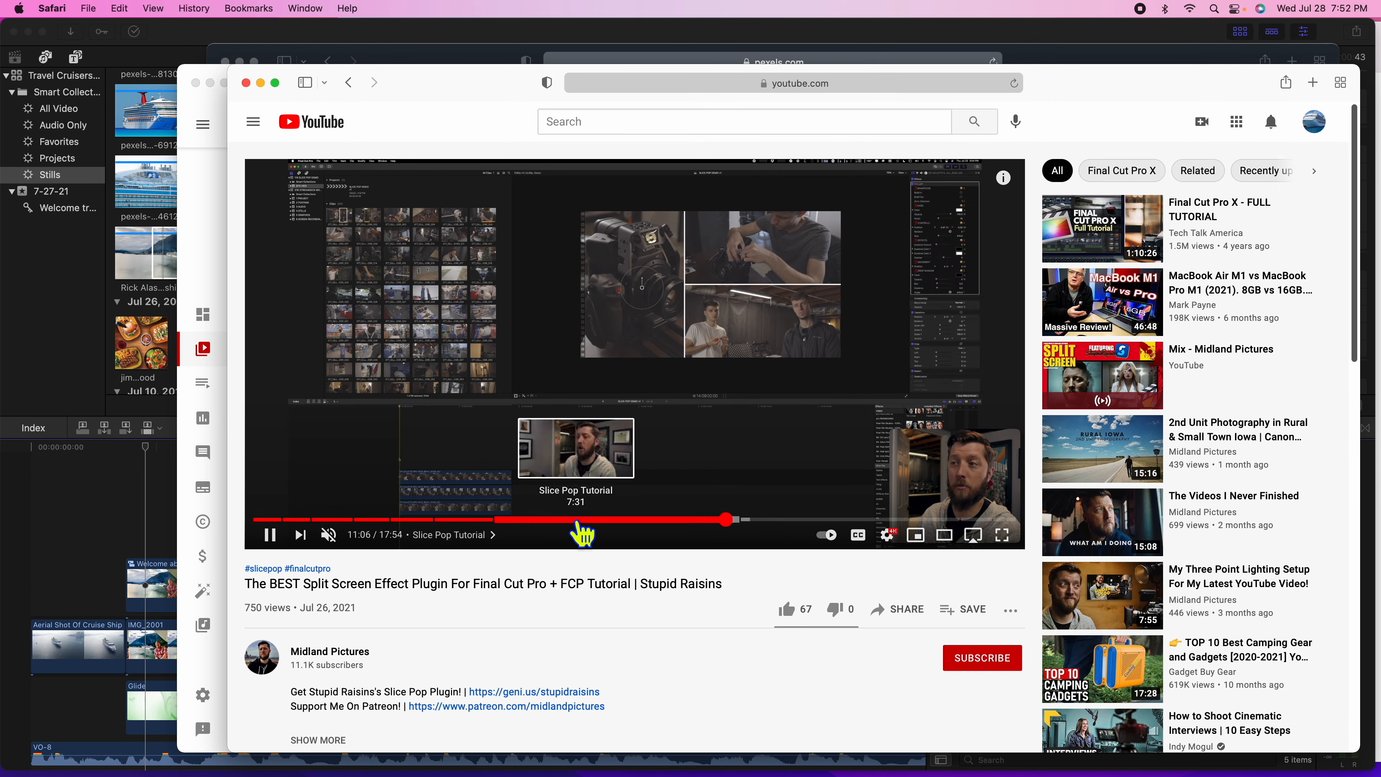
- Review the split screen video's description and look through the Midland Pictures channel home page
{"action": "scroll", "coordinate": [496, 655], "scroll_direction": "down", "scroll_amount": 3}
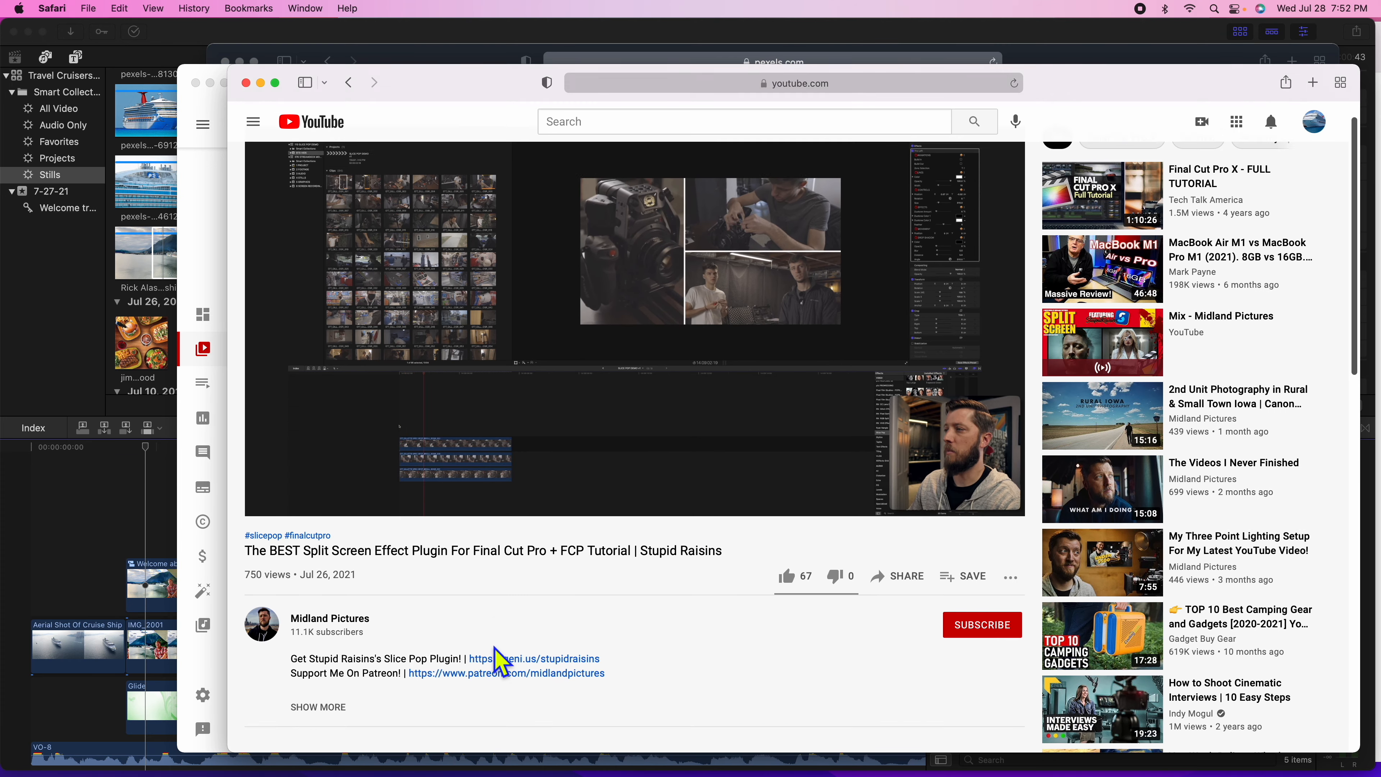
{"action": "scroll", "coordinate": [495, 647], "scroll_direction": "down", "scroll_amount": 3}
{"action": "scroll", "coordinate": [492, 646], "scroll_direction": "up", "scroll_amount": 4}
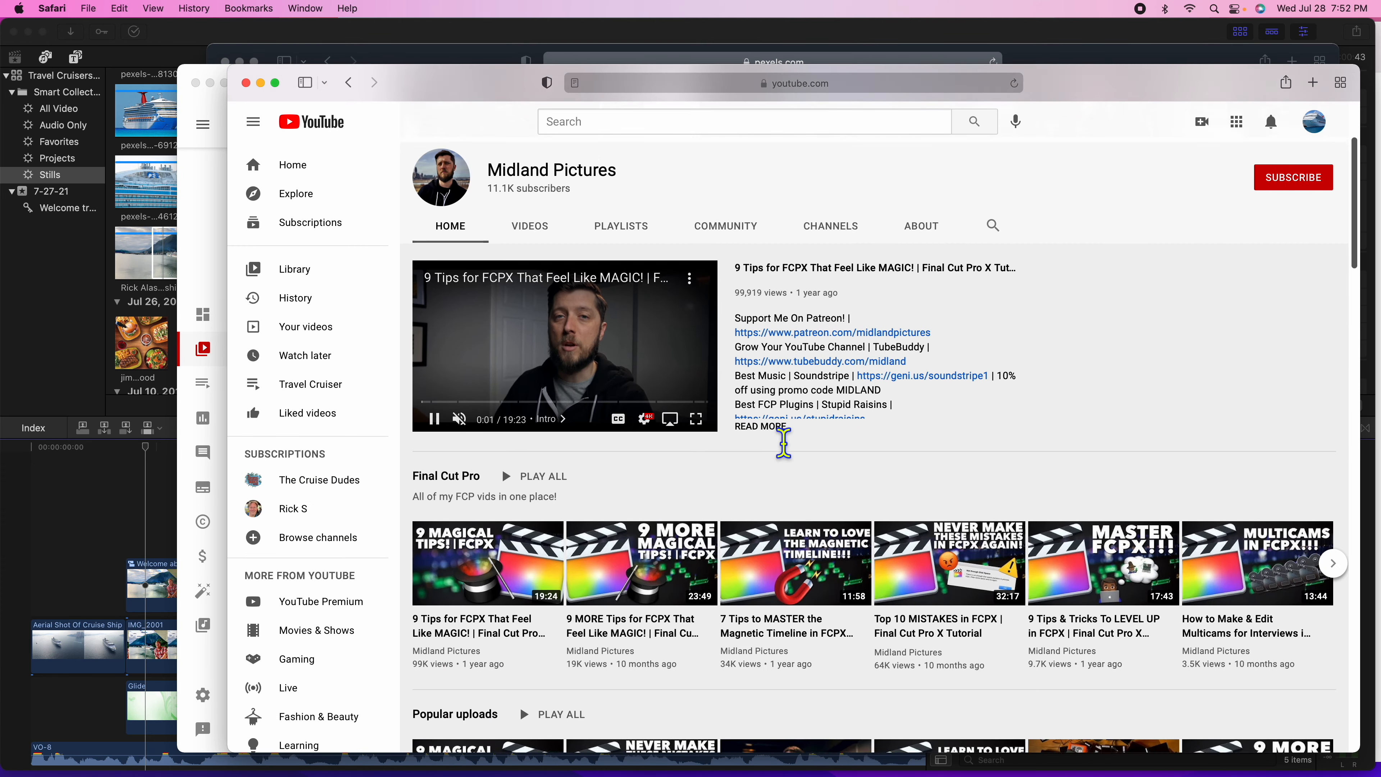
{"action": "scroll", "coordinate": [784, 442], "scroll_direction": "down", "scroll_amount": 3}
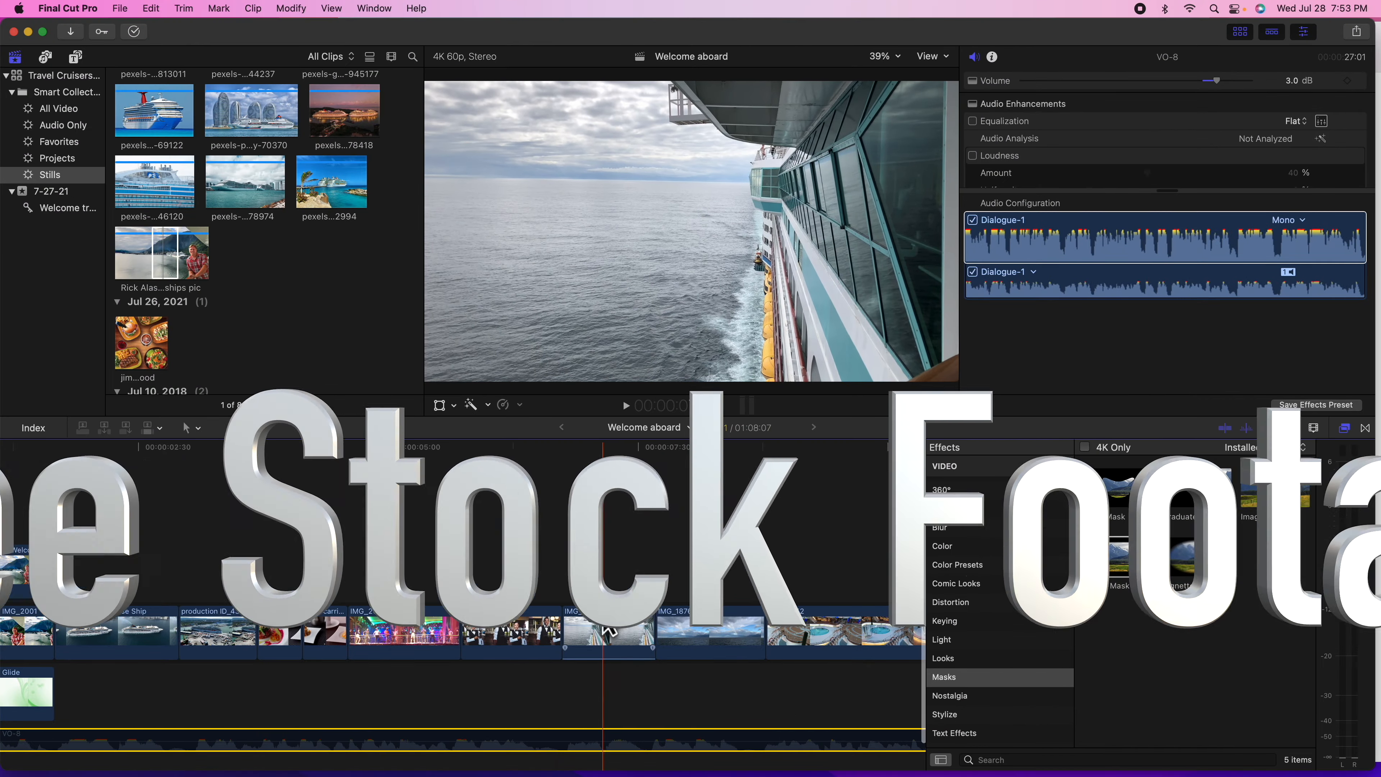
- Select the IMG_1879 clip in the Final Cut Pro timeline and raise its global saturation on the Color Board
{"action": "left_click", "coordinate": [797, 591]}
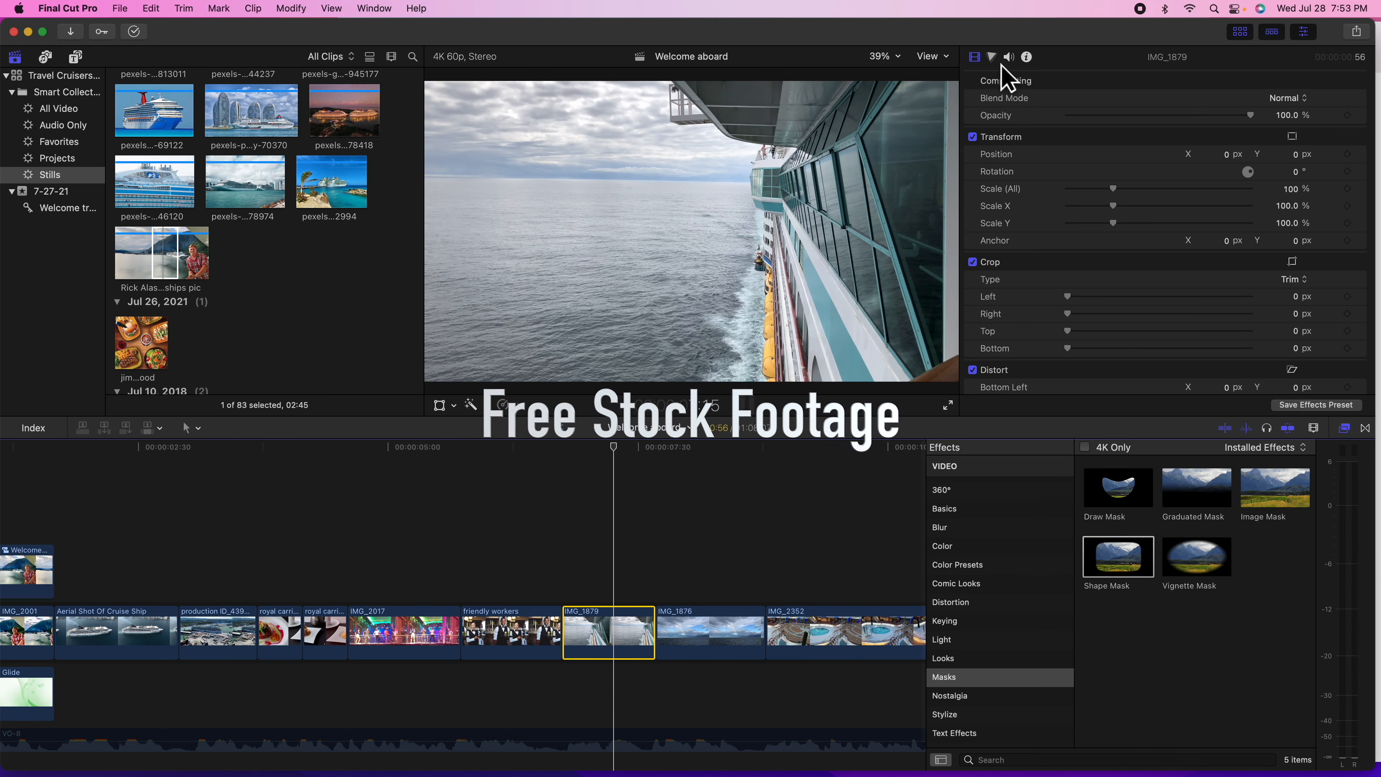
{"action": "left_click", "coordinate": [992, 56]}
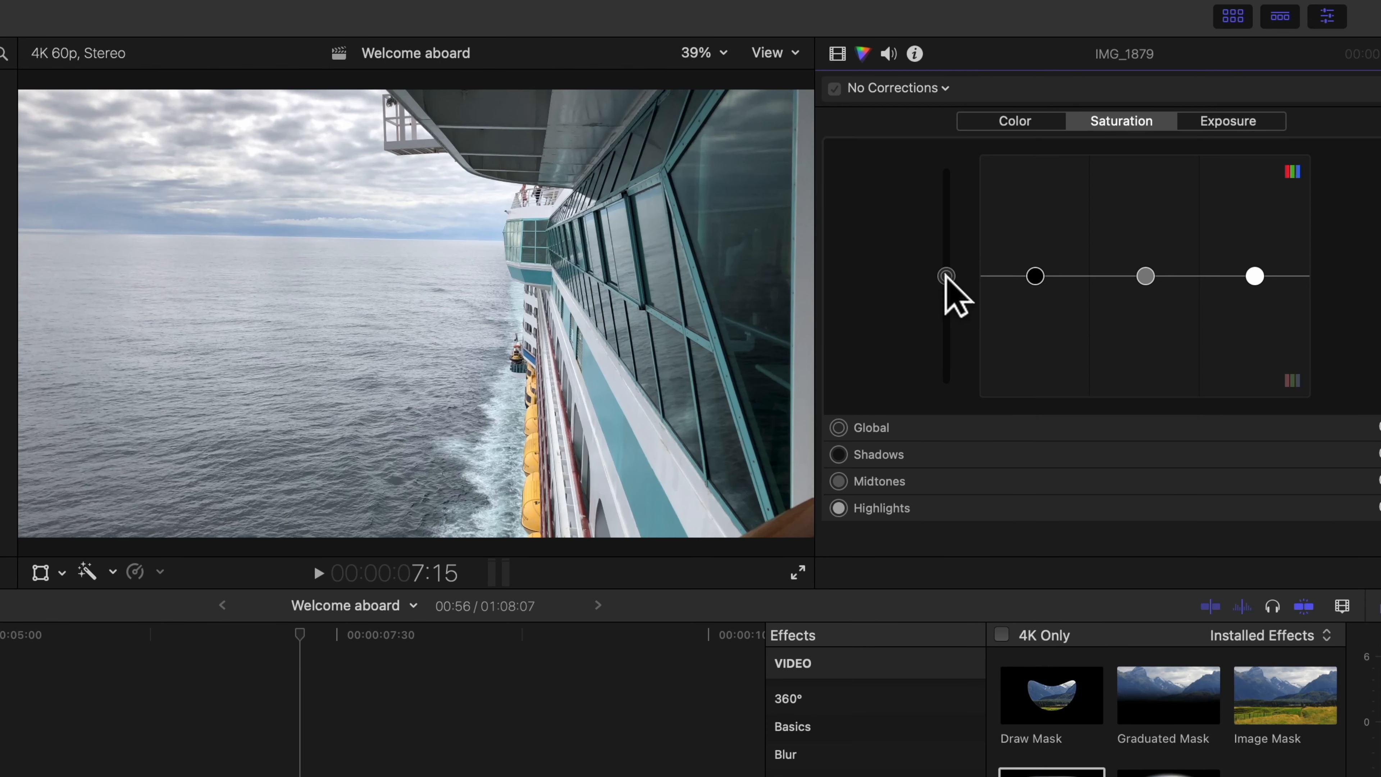
{"action": "left_click_drag", "start_coordinate": [1047, 206], "coordinate": [1050, 159]}
- Lower the midtones exposure and raise the highlights exposure of the IMG_1879 clip
{"action": "left_click", "coordinate": [1227, 122]}
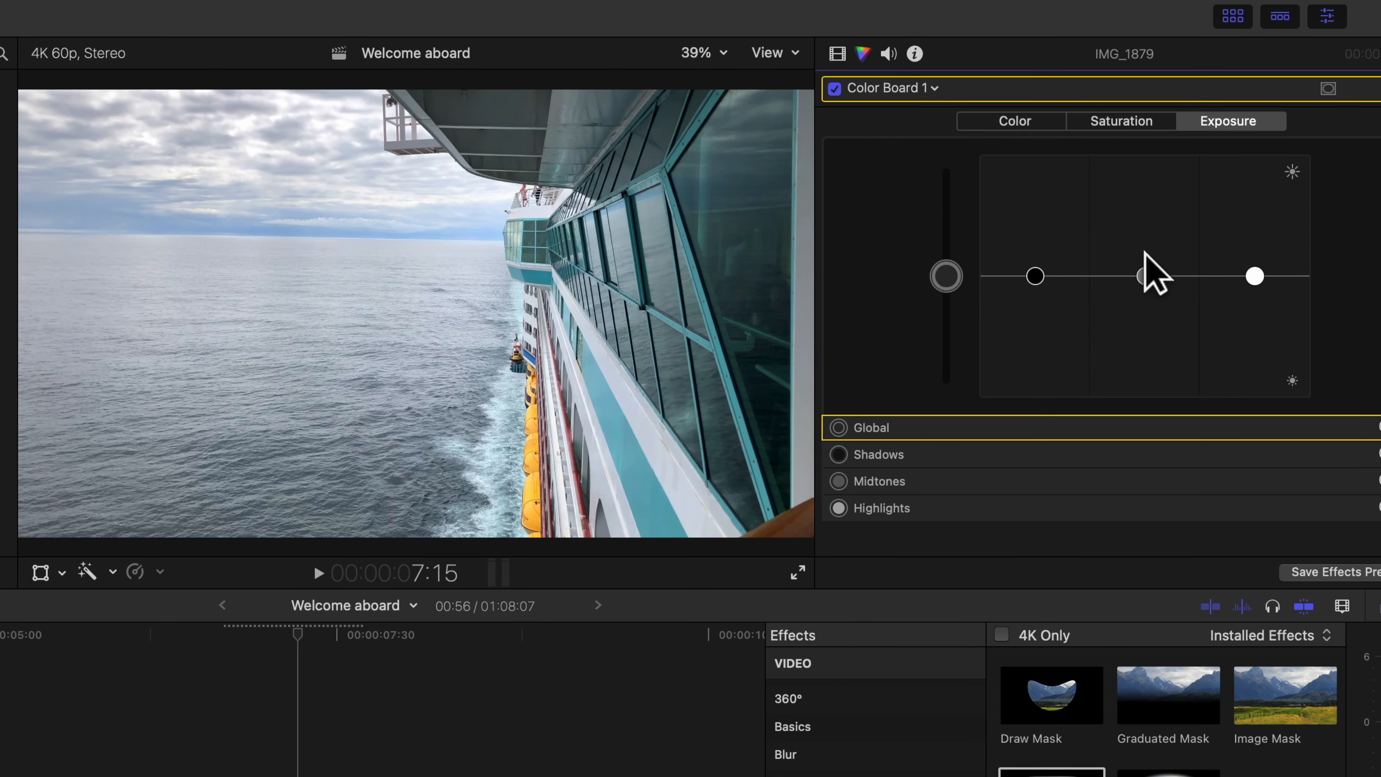
{"action": "left_click_drag", "start_coordinate": [1145, 276], "coordinate": [1144, 311]}
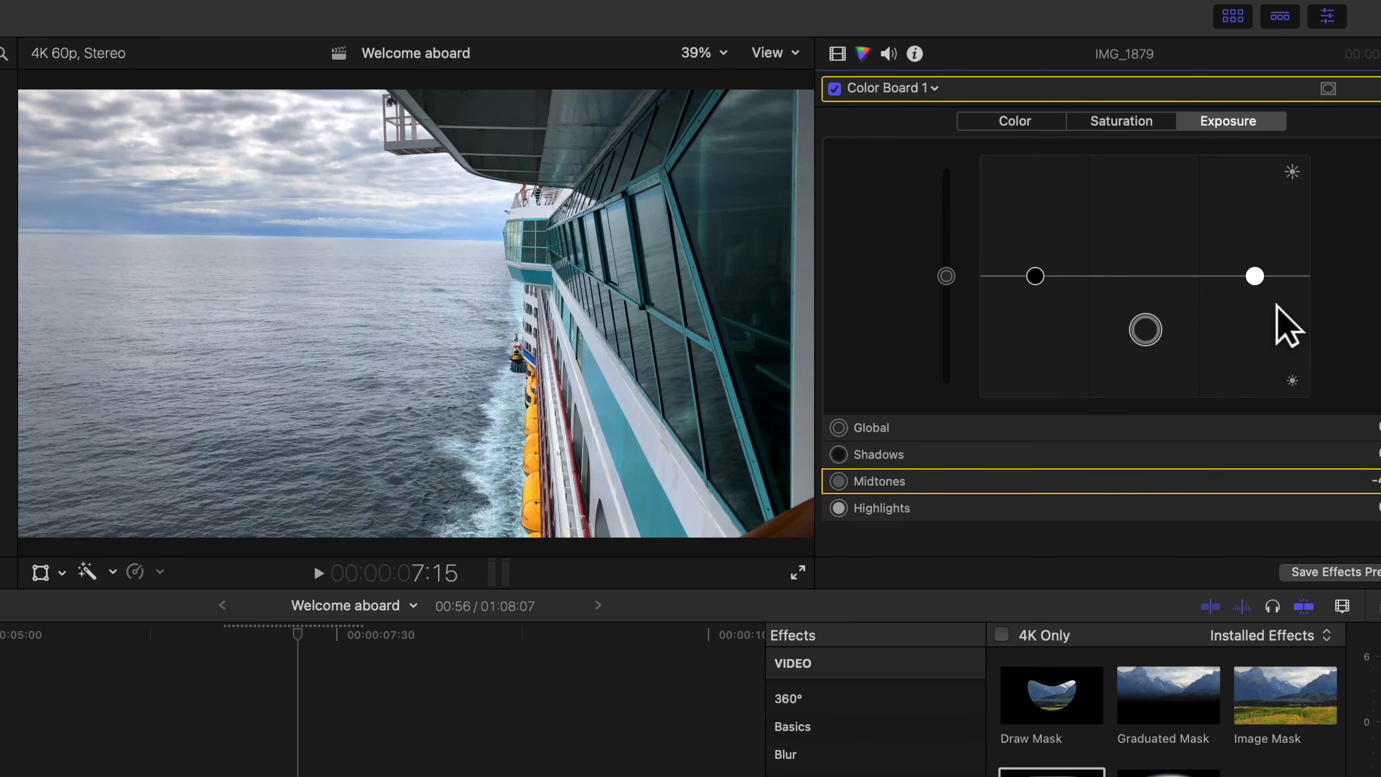
{"action": "left_click_drag", "start_coordinate": [1254, 276], "coordinate": [1255, 229]}
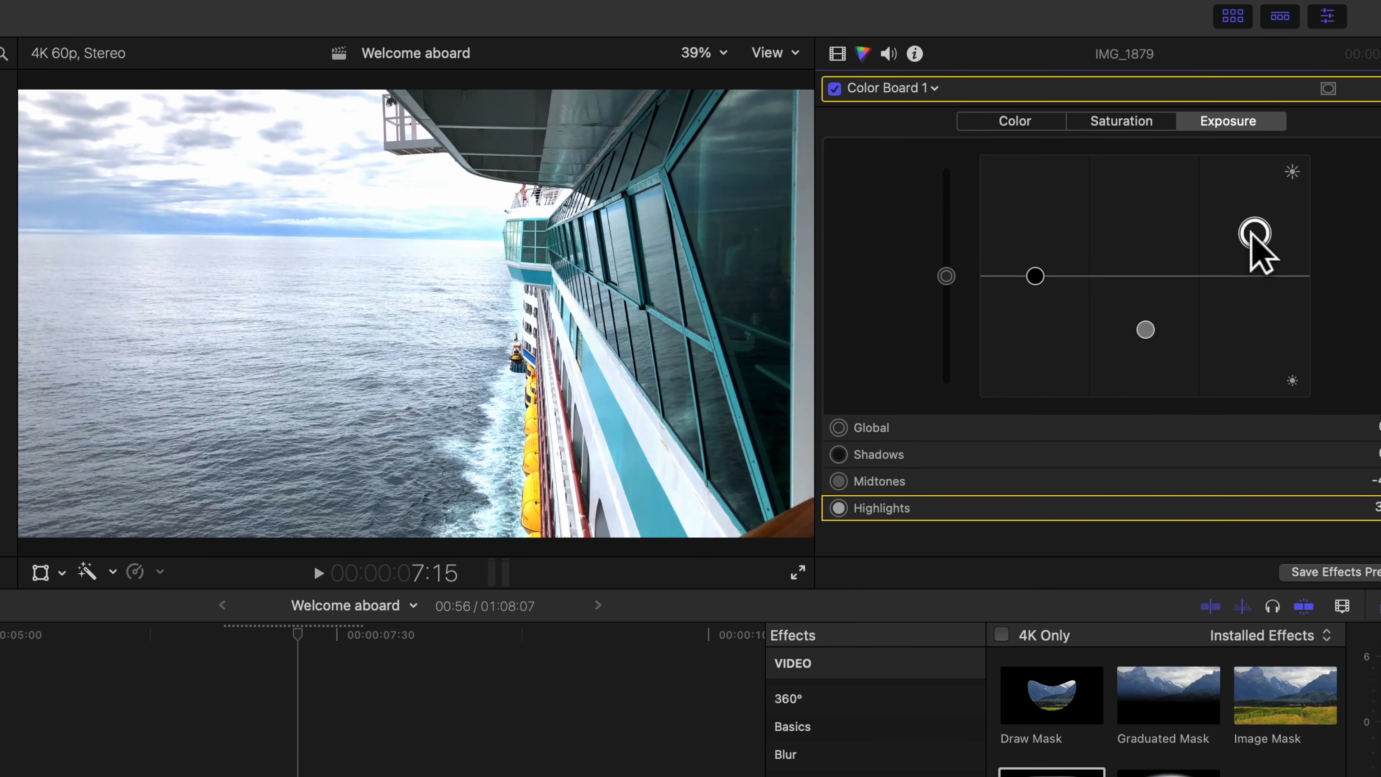
- Fine-tune IMG_1879 by adjusting its global saturation again and easing back its midtones and highlights exposure changes
{"action": "left_click", "coordinate": [1109, 124]}
{"action": "left_click_drag", "start_coordinate": [947, 205], "coordinate": [947, 203]}
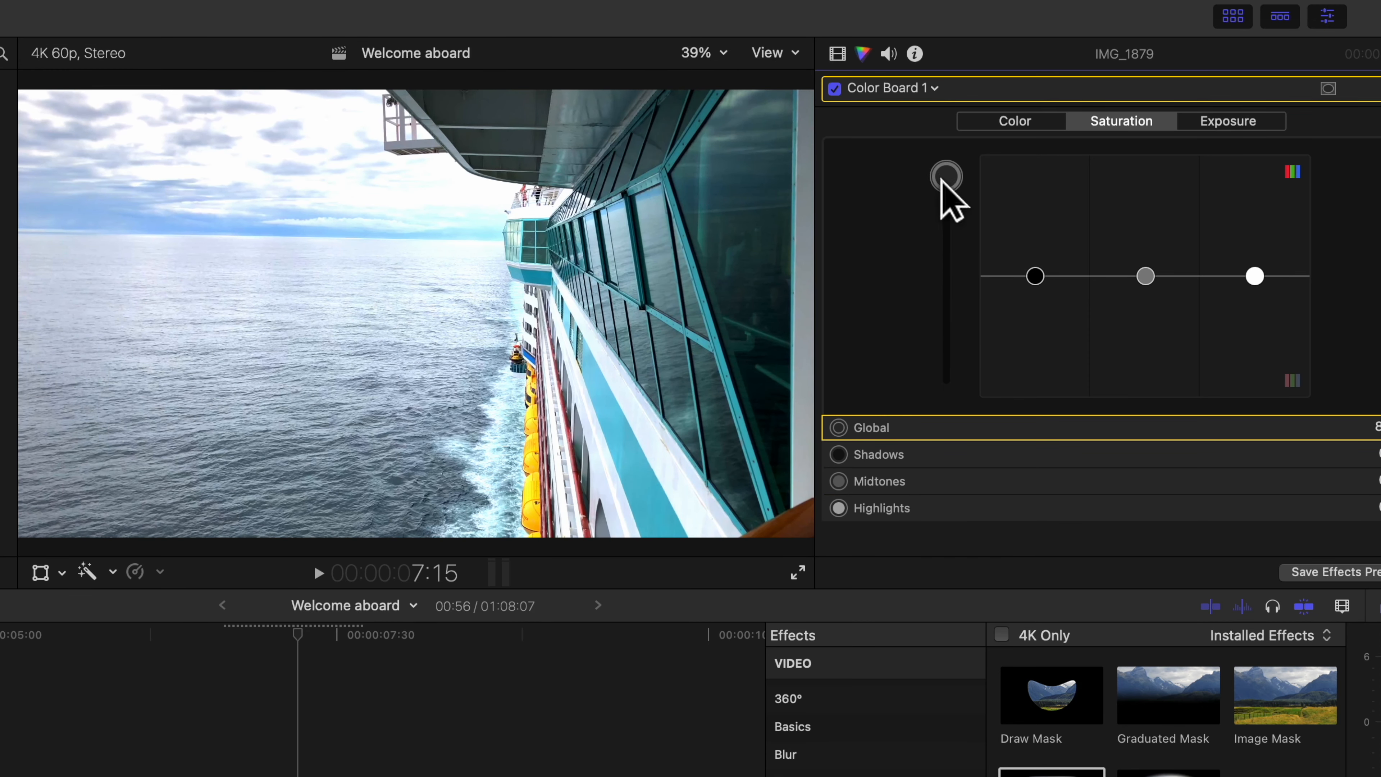
{"action": "left_click", "coordinate": [1236, 124]}
{"action": "left_click_drag", "start_coordinate": [1144, 330], "coordinate": [1143, 349]}
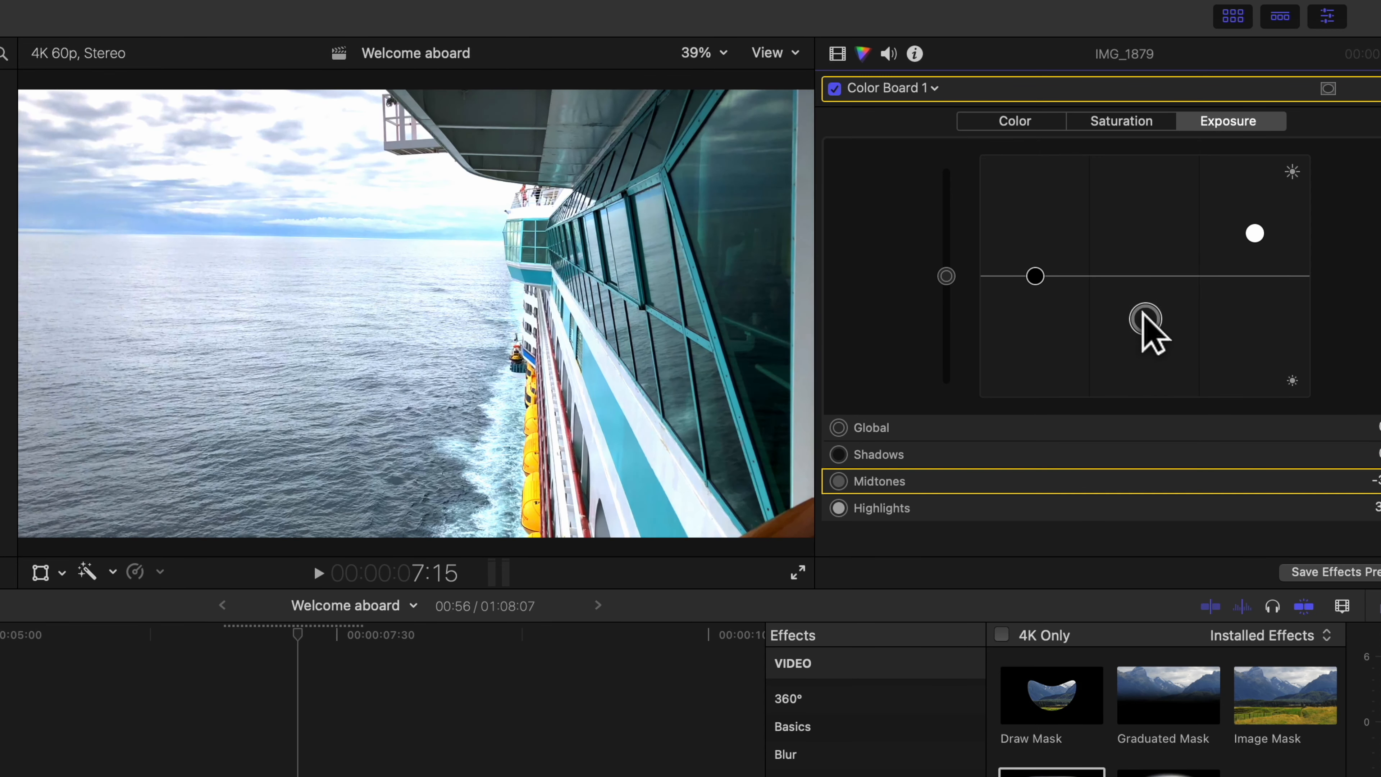
{"action": "left_click_drag", "start_coordinate": [1258, 241], "coordinate": [1256, 257]}
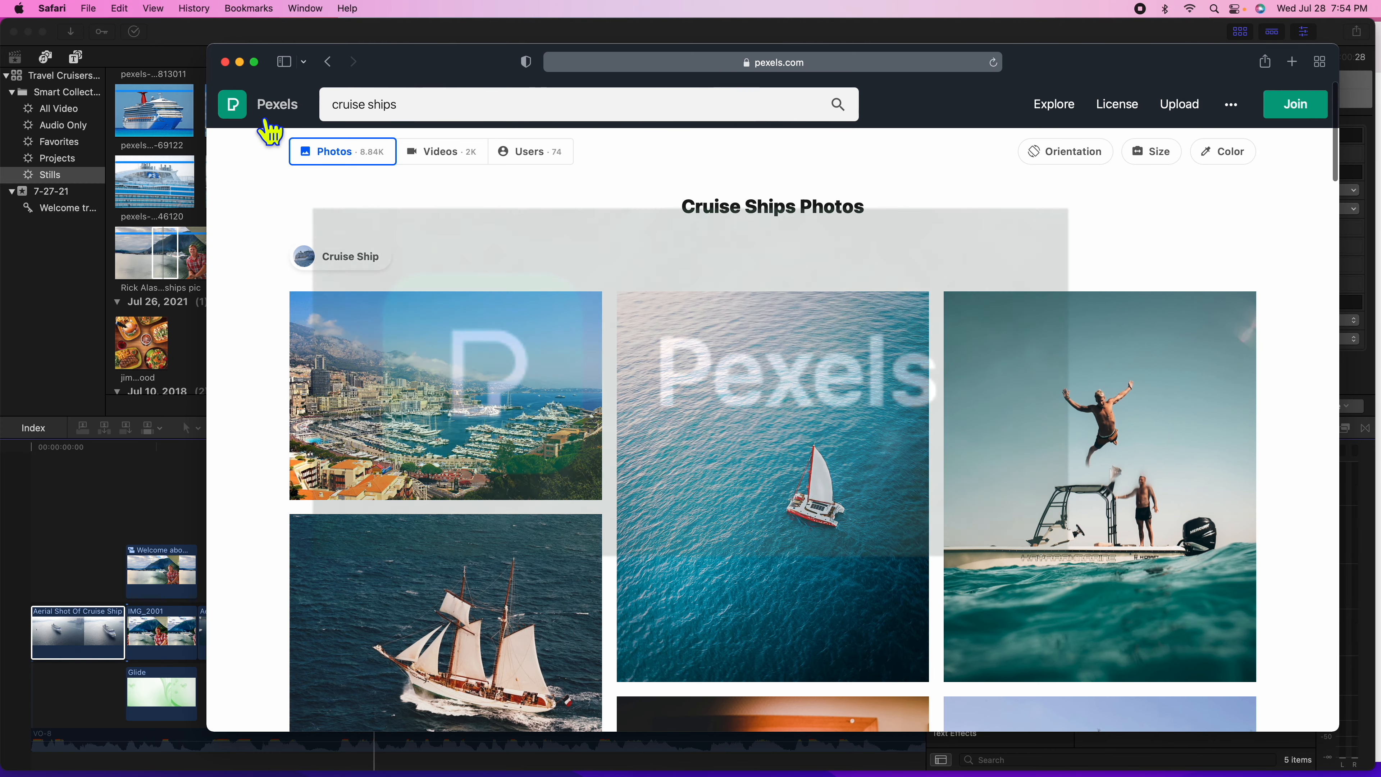
- Go to the Pexels home page and search for "cruise ships"
{"action": "left_click", "coordinate": [281, 117]}
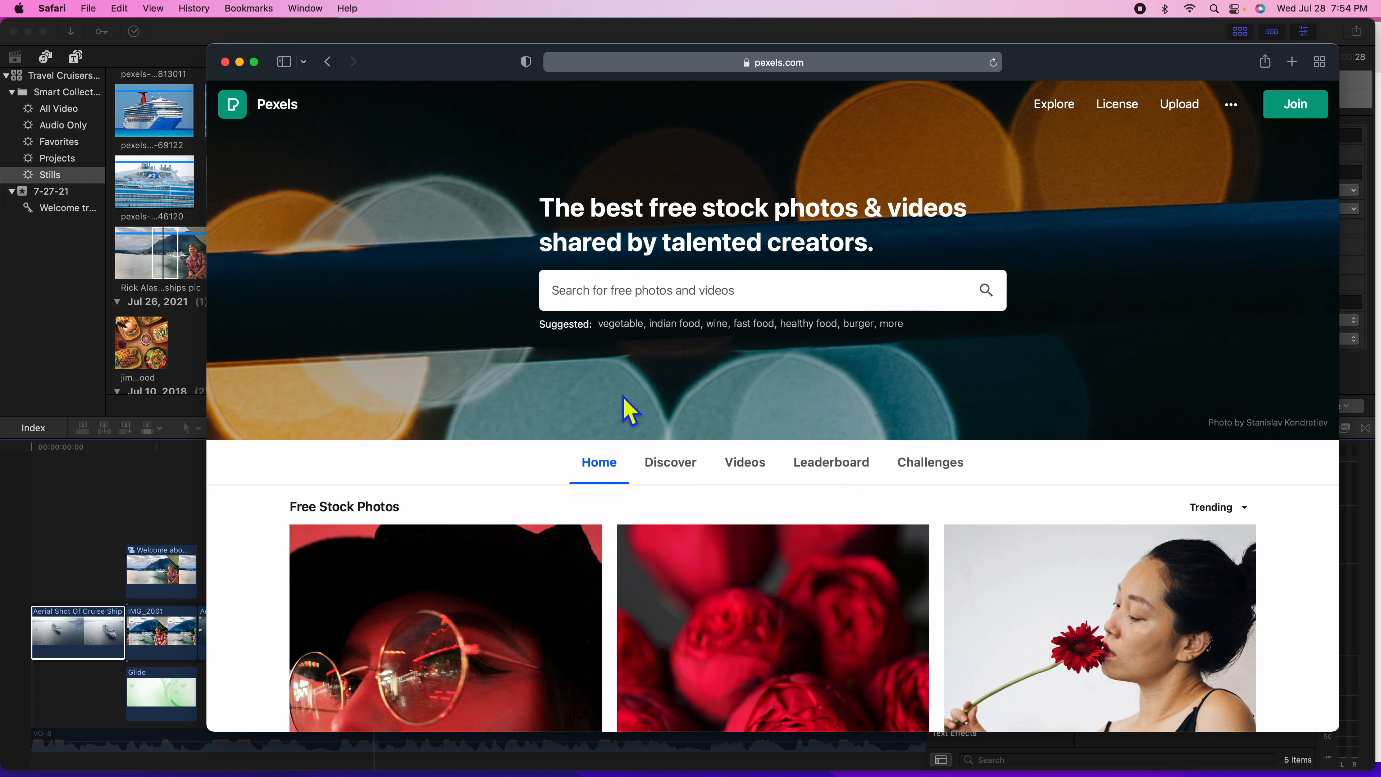
{"action": "left_click", "coordinate": [619, 302]}
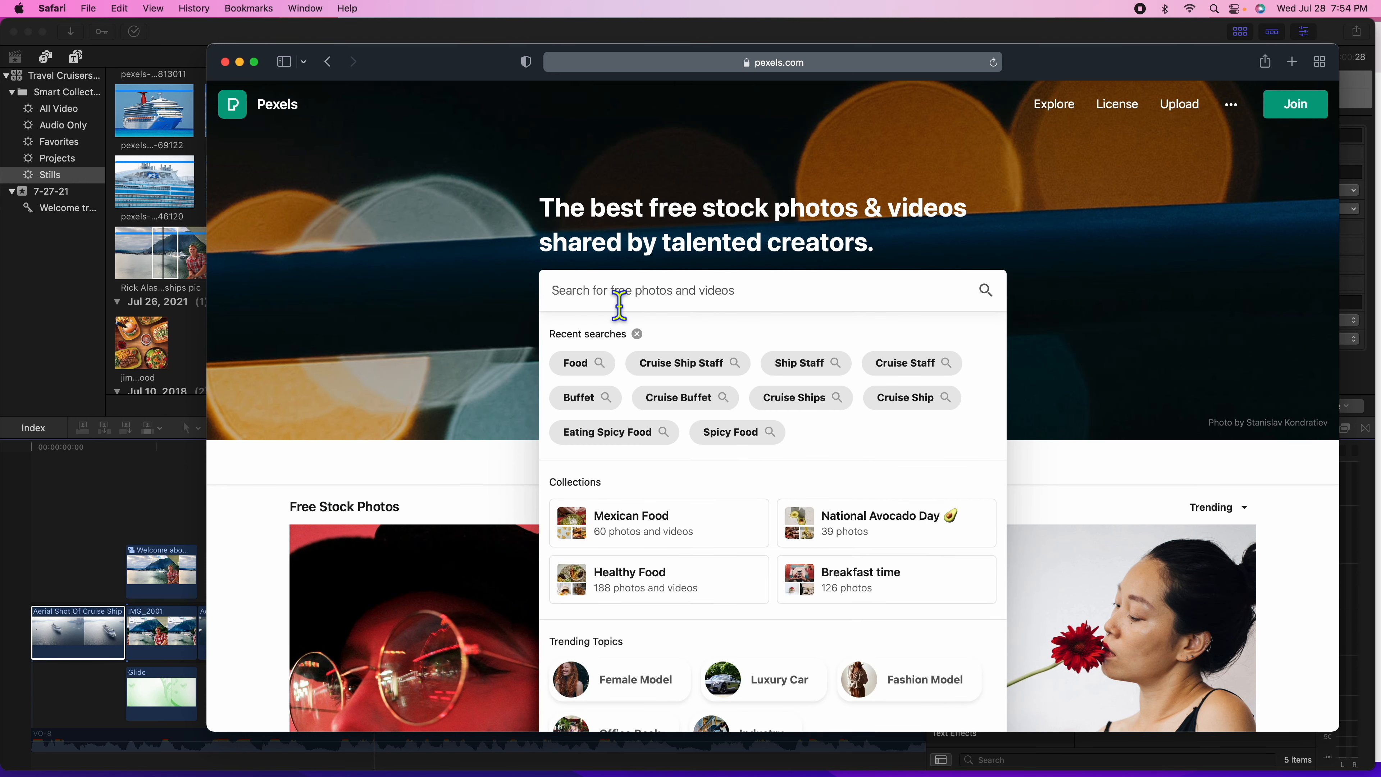
{"action": "type", "text": "cruise ships"}
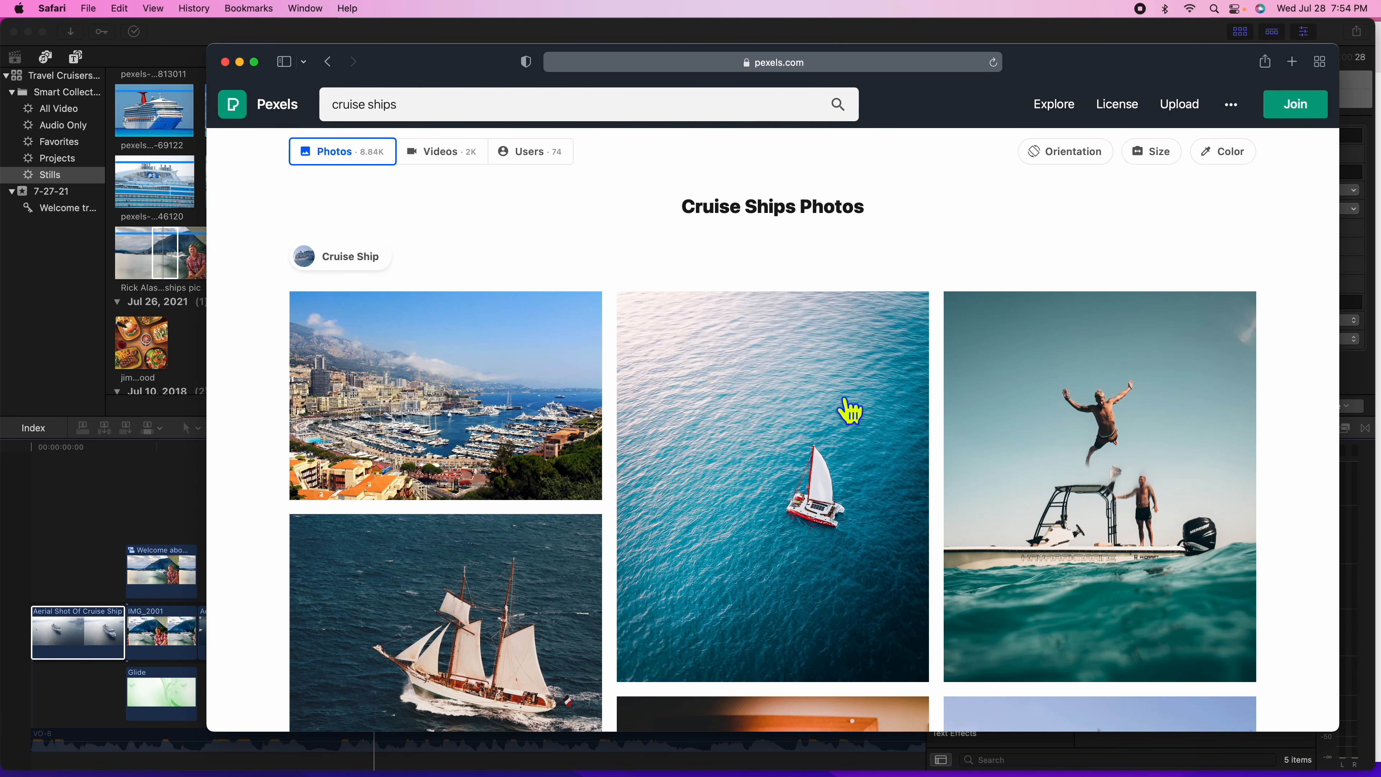
- Browse the Pexels cruise ship photos, including the White Cruise Ship picture, and open the photo size filter options
{"action": "scroll", "coordinate": [542, 427], "scroll_direction": "down", "scroll_amount": 10}
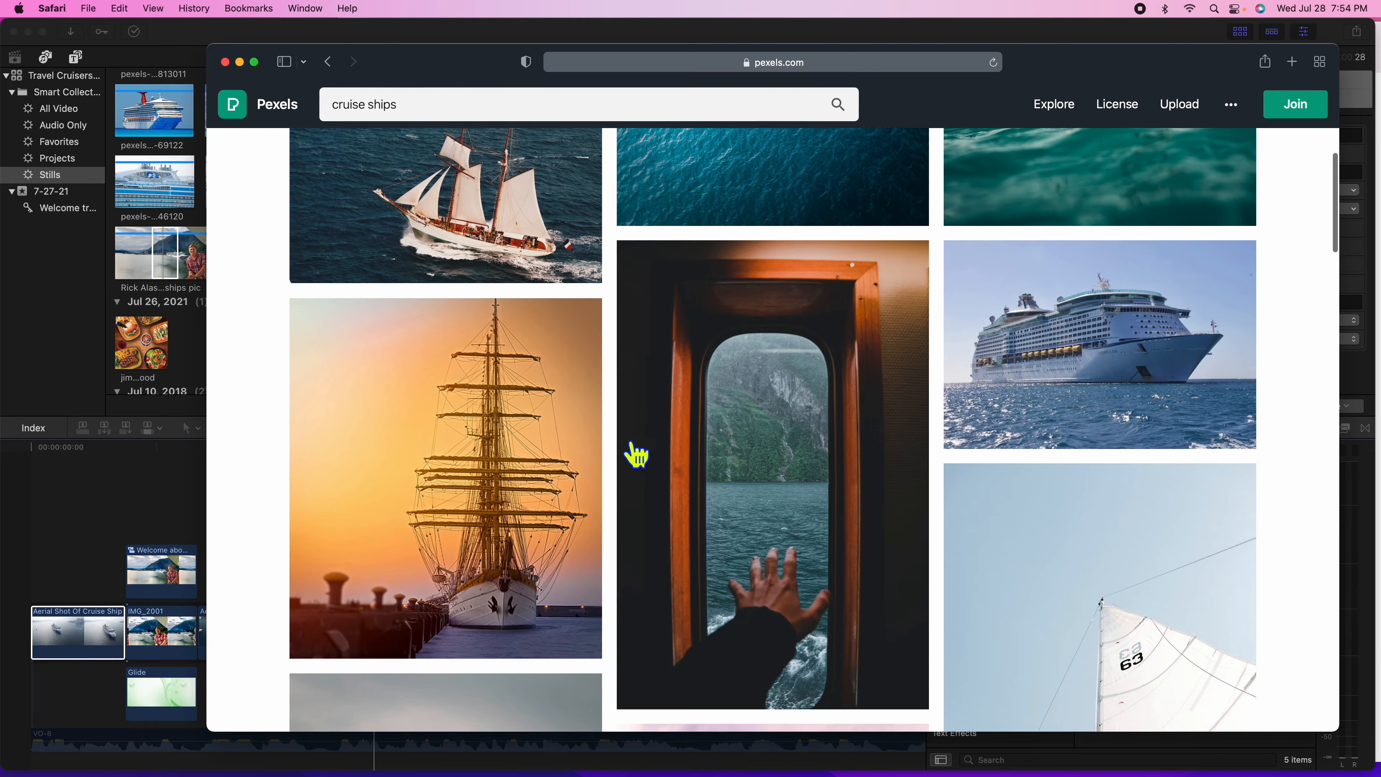
{"action": "scroll", "coordinate": [636, 454], "scroll_direction": "down", "scroll_amount": 2}
{"action": "scroll", "coordinate": [1113, 271], "scroll_direction": "down", "scroll_amount": 5}
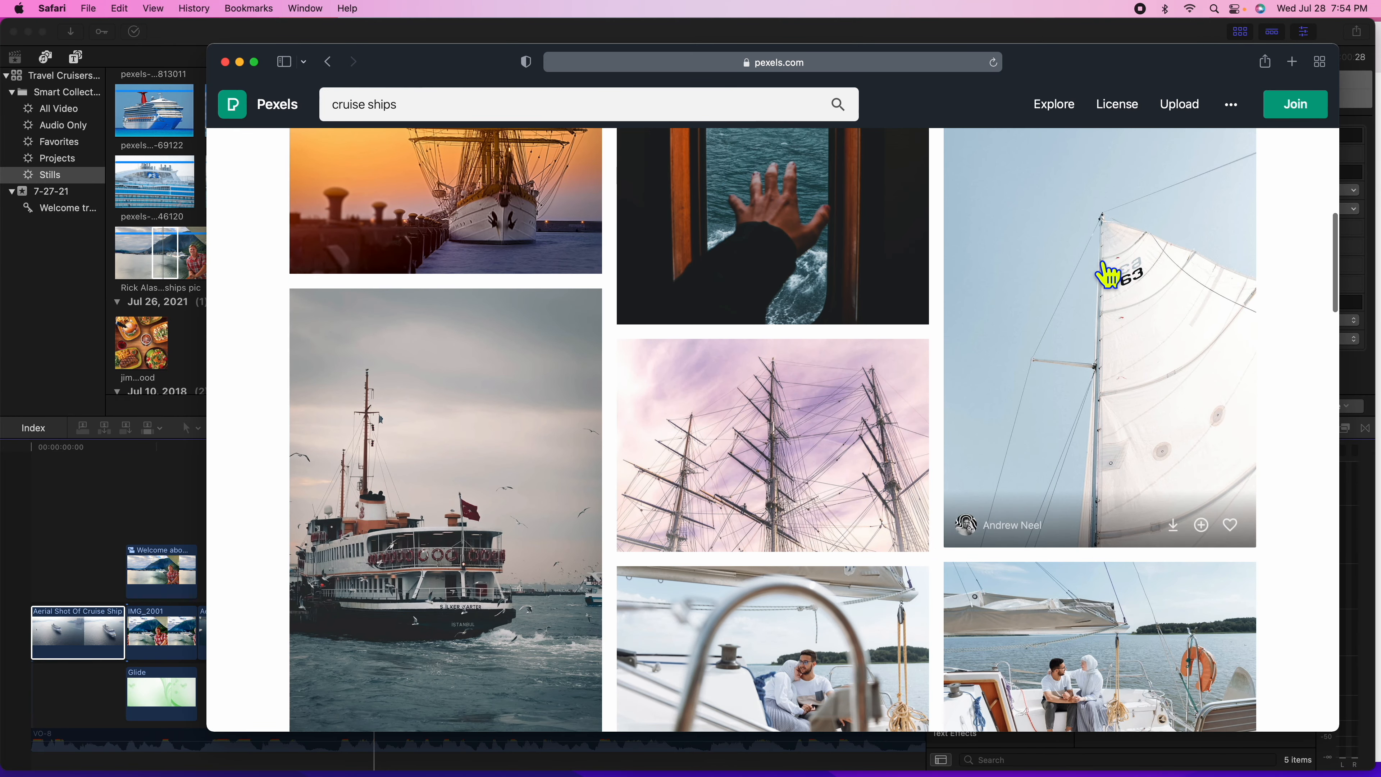
{"action": "scroll", "coordinate": [1110, 272], "scroll_direction": "up", "scroll_amount": 6}
{"action": "scroll", "coordinate": [1011, 302], "scroll_direction": "up", "scroll_amount": 2}
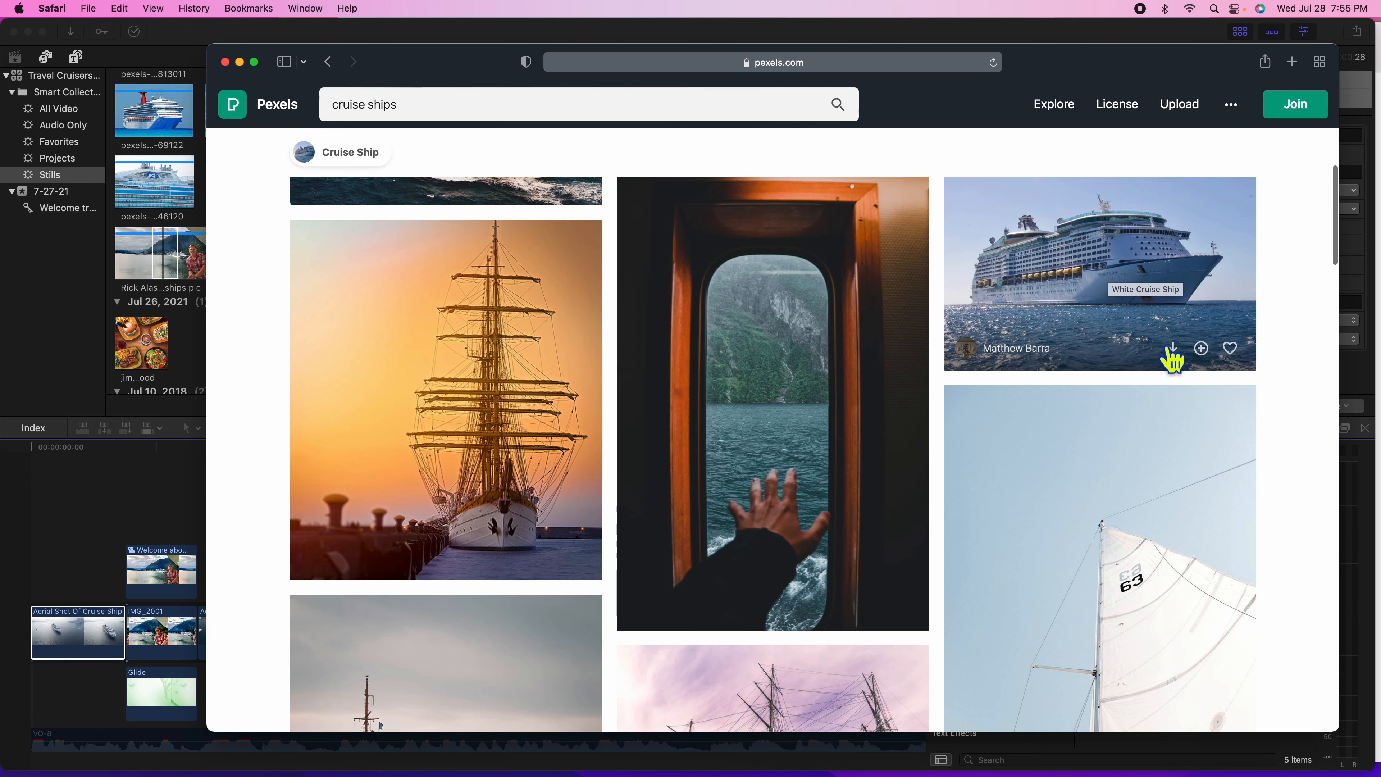
{"action": "scroll", "coordinate": [987, 342], "scroll_direction": "down", "scroll_amount": 10}
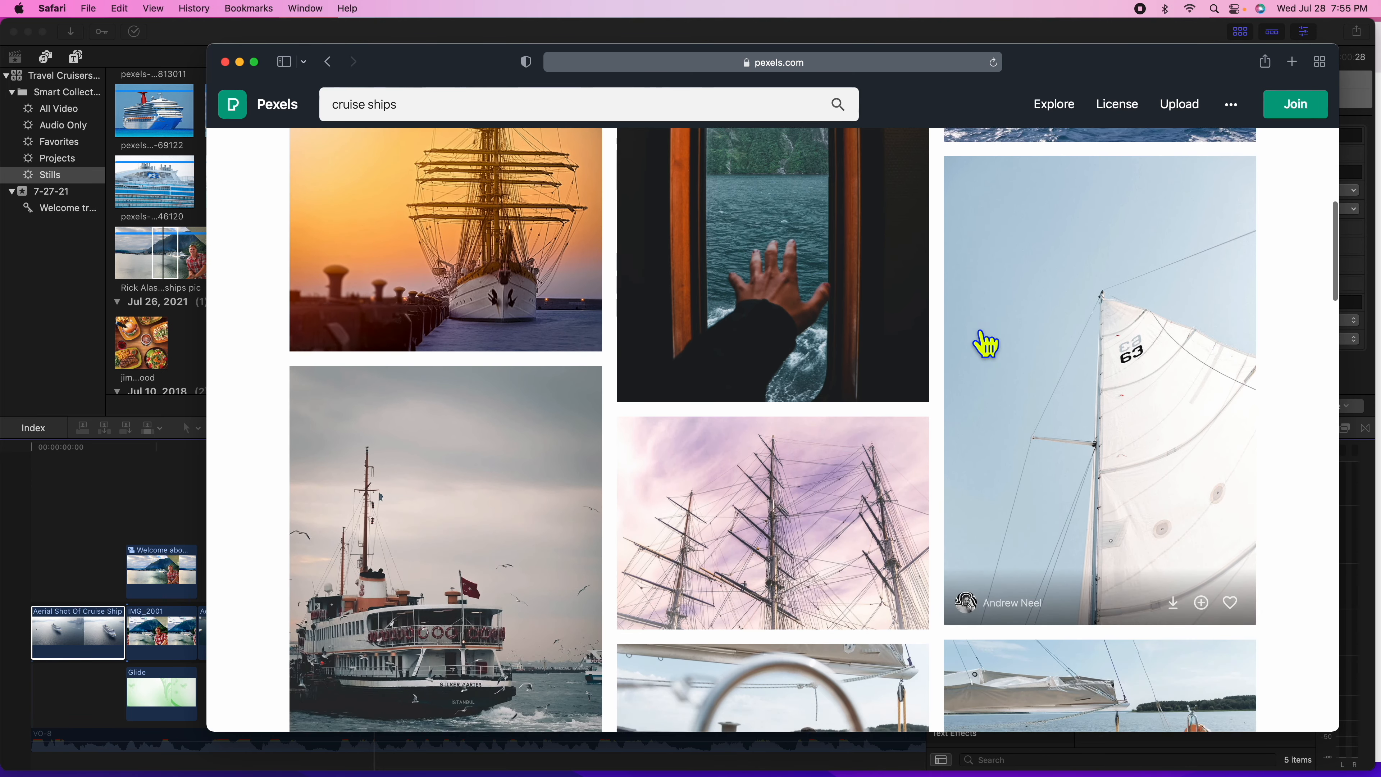
{"action": "scroll", "coordinate": [984, 342], "scroll_direction": "up", "scroll_amount": 10}
{"action": "scroll", "coordinate": [990, 342], "scroll_direction": "up", "scroll_amount": 6}
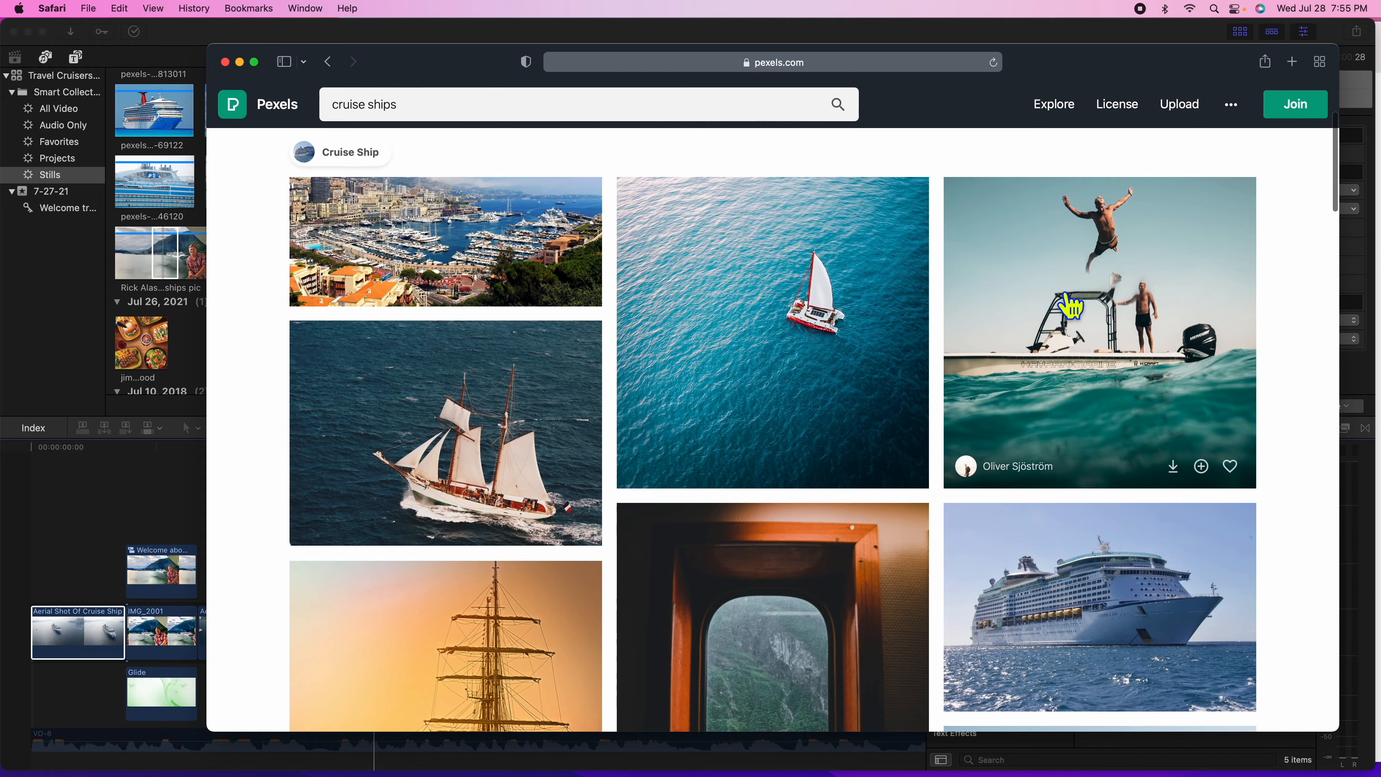
{"action": "left_click", "coordinate": [1160, 157]}
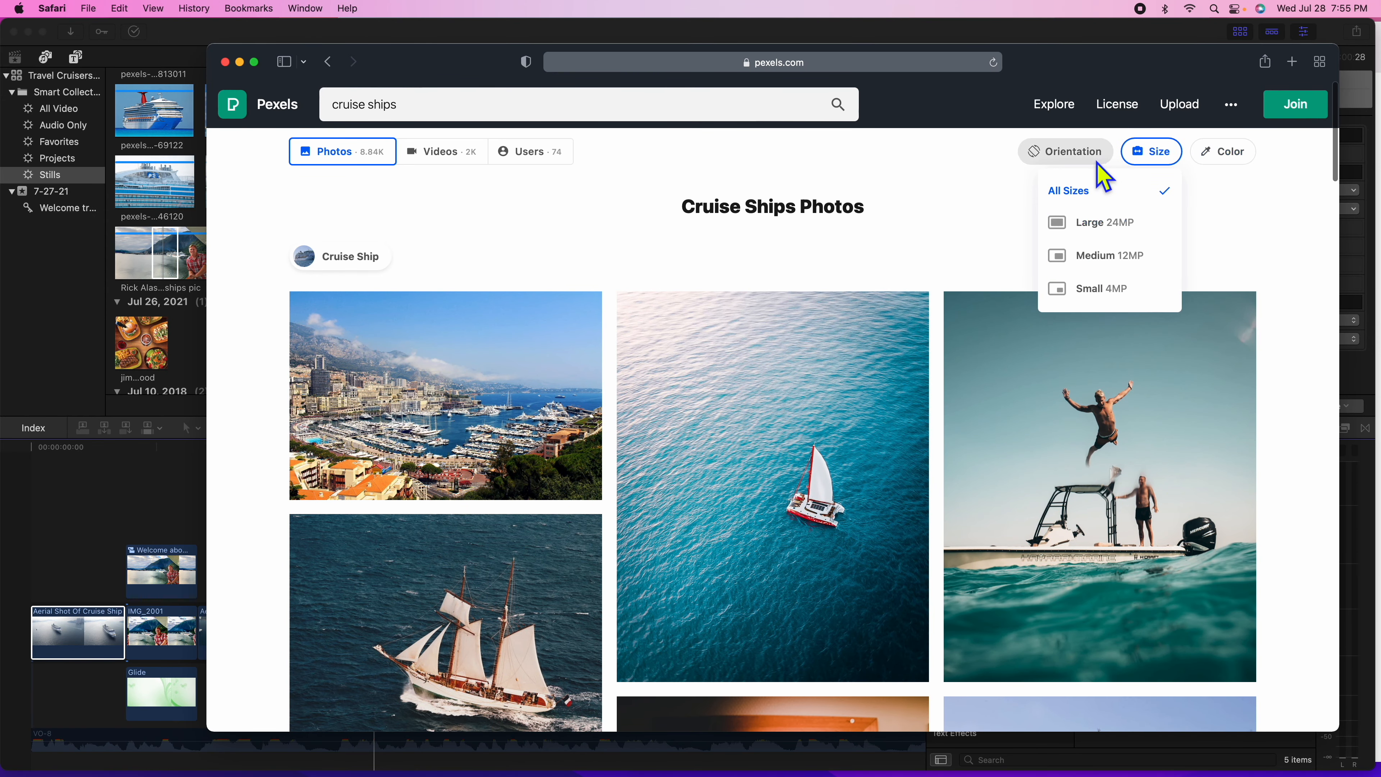
- Filter the cruise ship photo results to horizontal orientation and the Large 24MP size
{"action": "left_click", "coordinate": [1082, 224]}
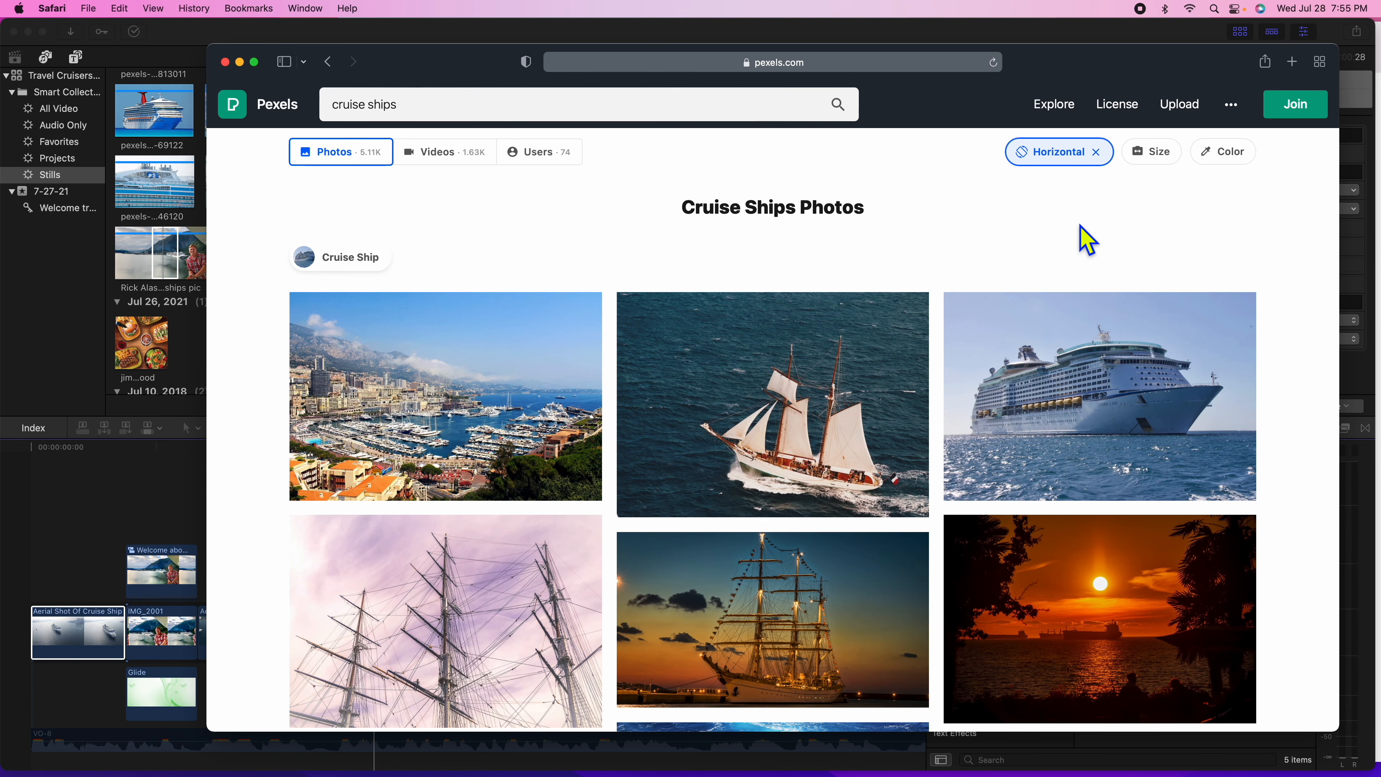
{"action": "left_click", "coordinate": [1163, 163]}
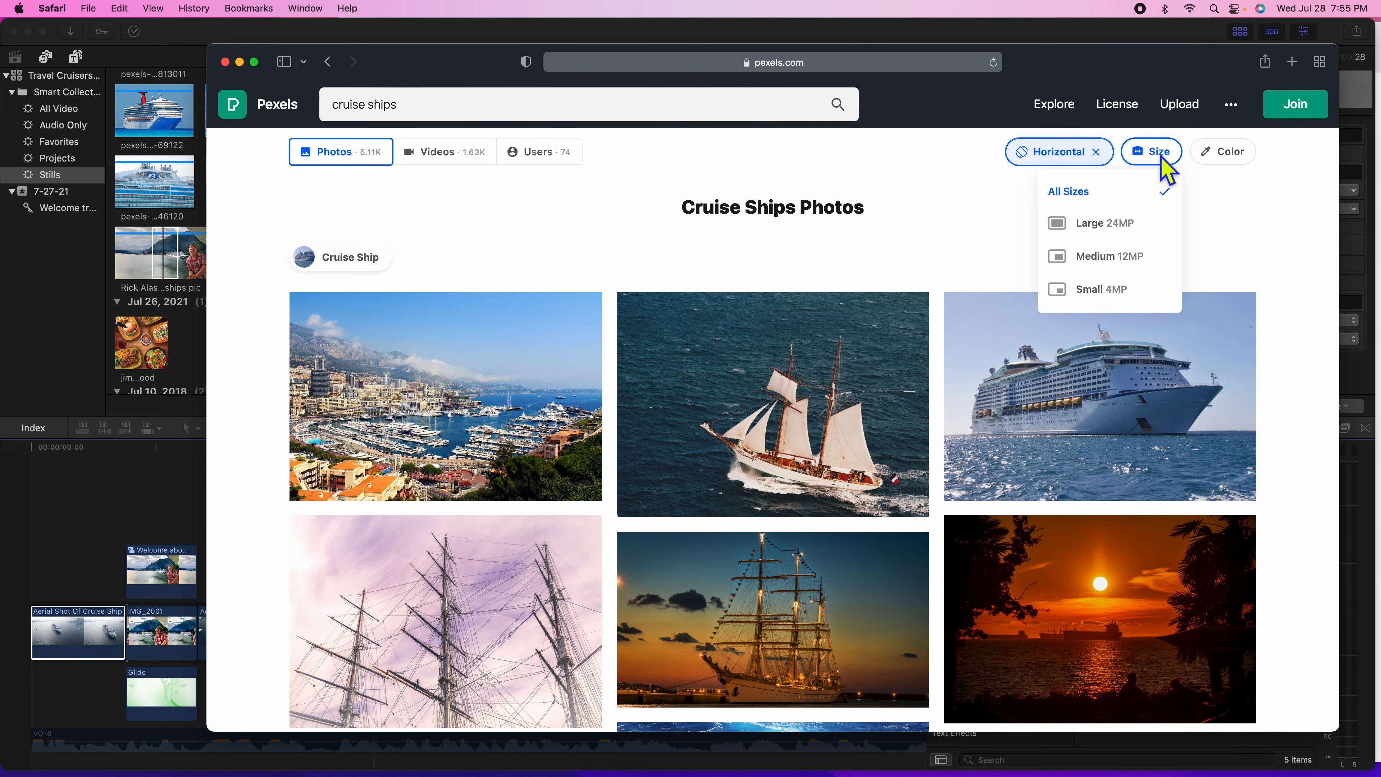
{"action": "left_click", "coordinate": [1140, 235]}
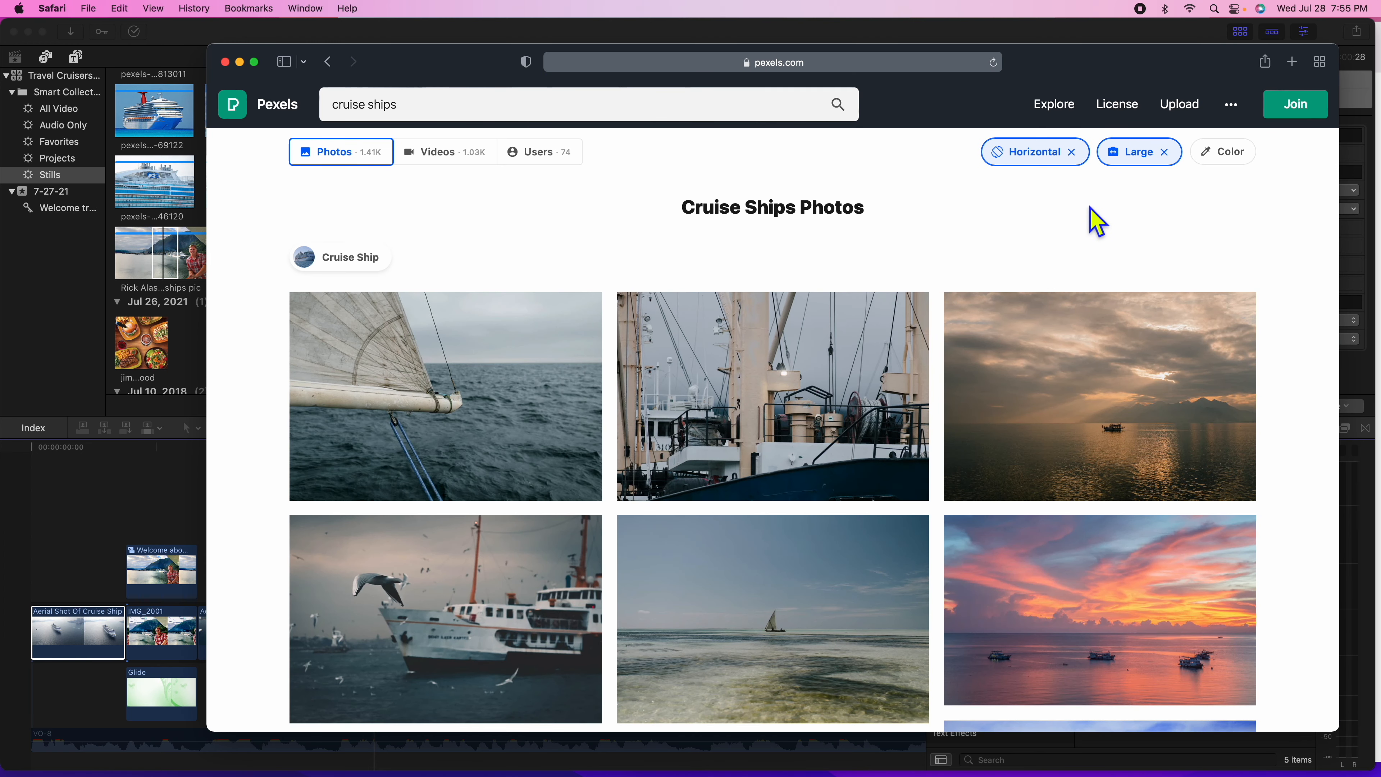
- Browse the filtered cruise ship photos and preview the White Cruise Ship on Dock picture
{"action": "scroll", "coordinate": [1002, 395], "scroll_direction": "down", "scroll_amount": 10}
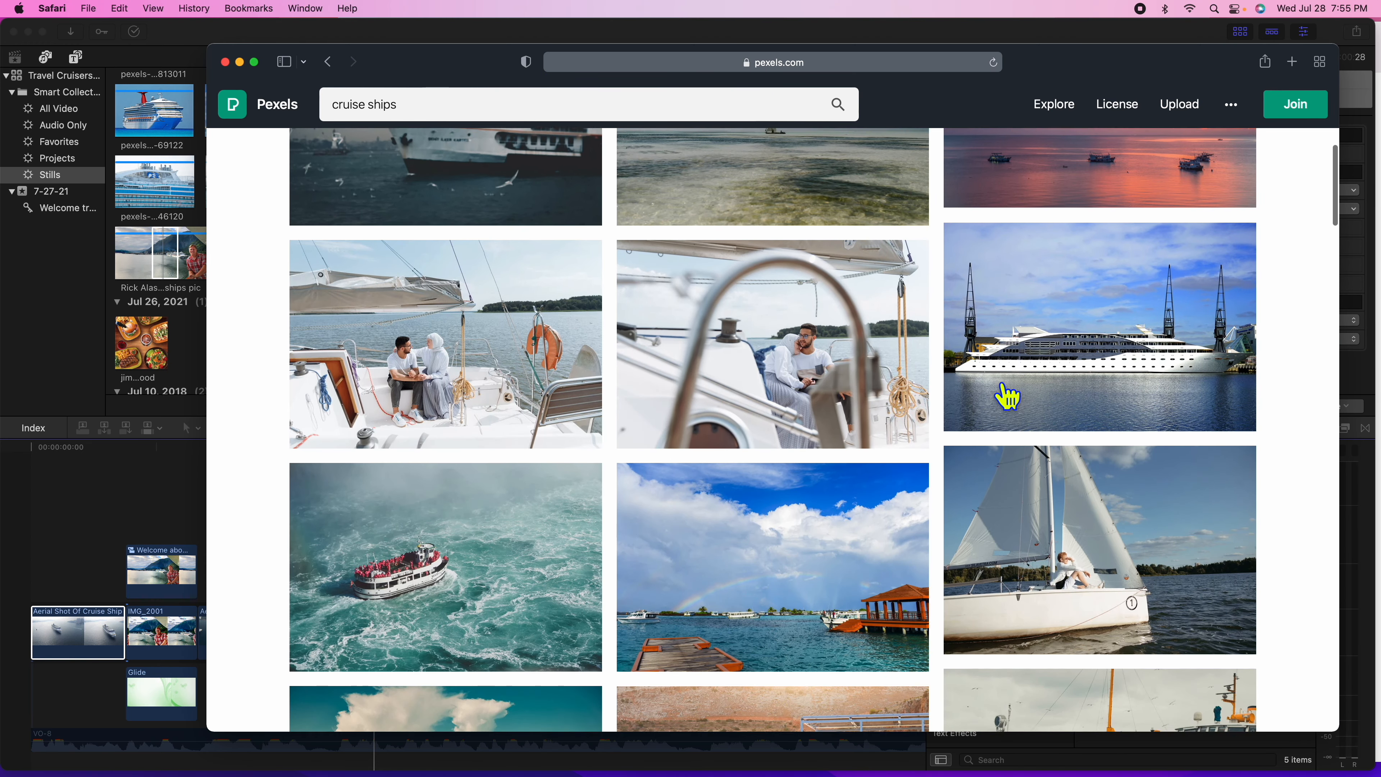
{"action": "scroll", "coordinate": [1020, 363], "scroll_direction": "down", "scroll_amount": 10}
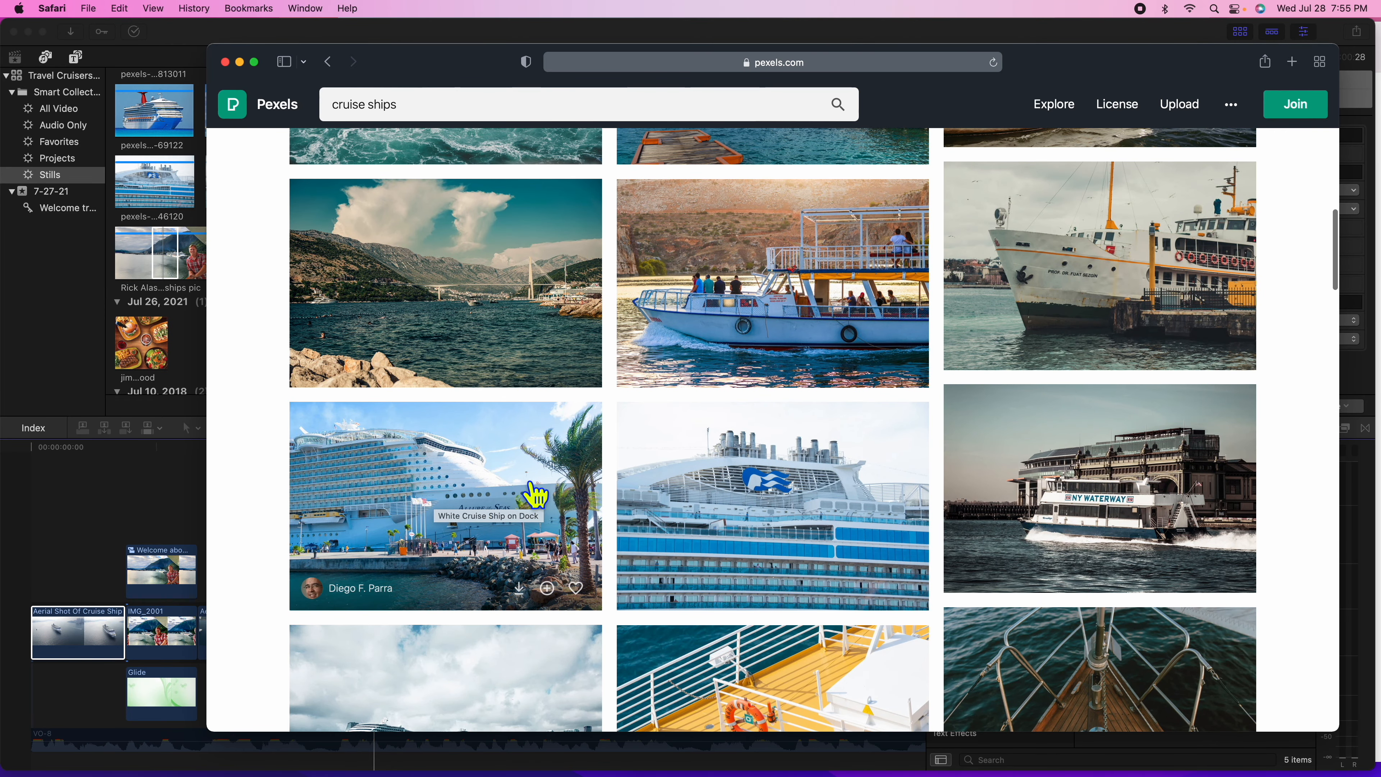
{"action": "scroll", "coordinate": [536, 493], "scroll_direction": "down", "scroll_amount": 2}
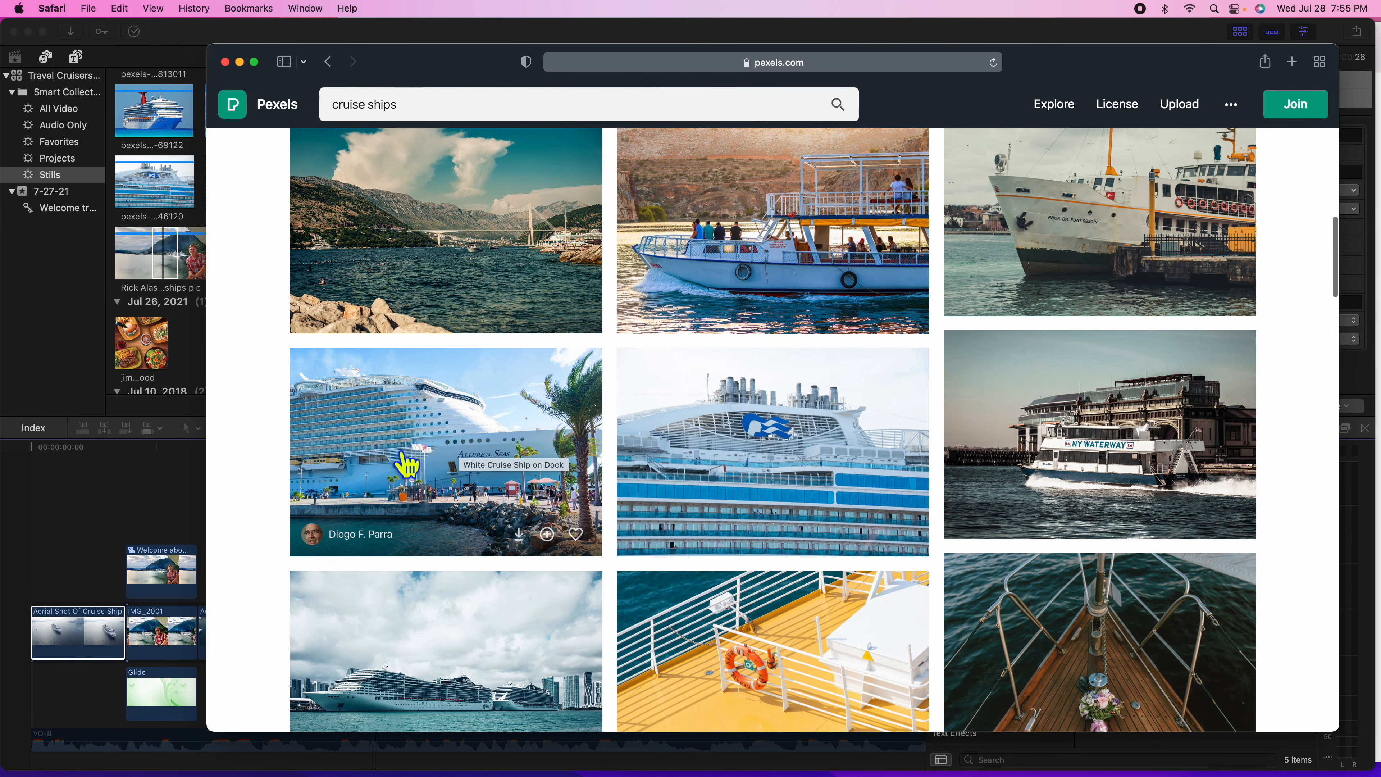
{"action": "left_click", "coordinate": [421, 440]}
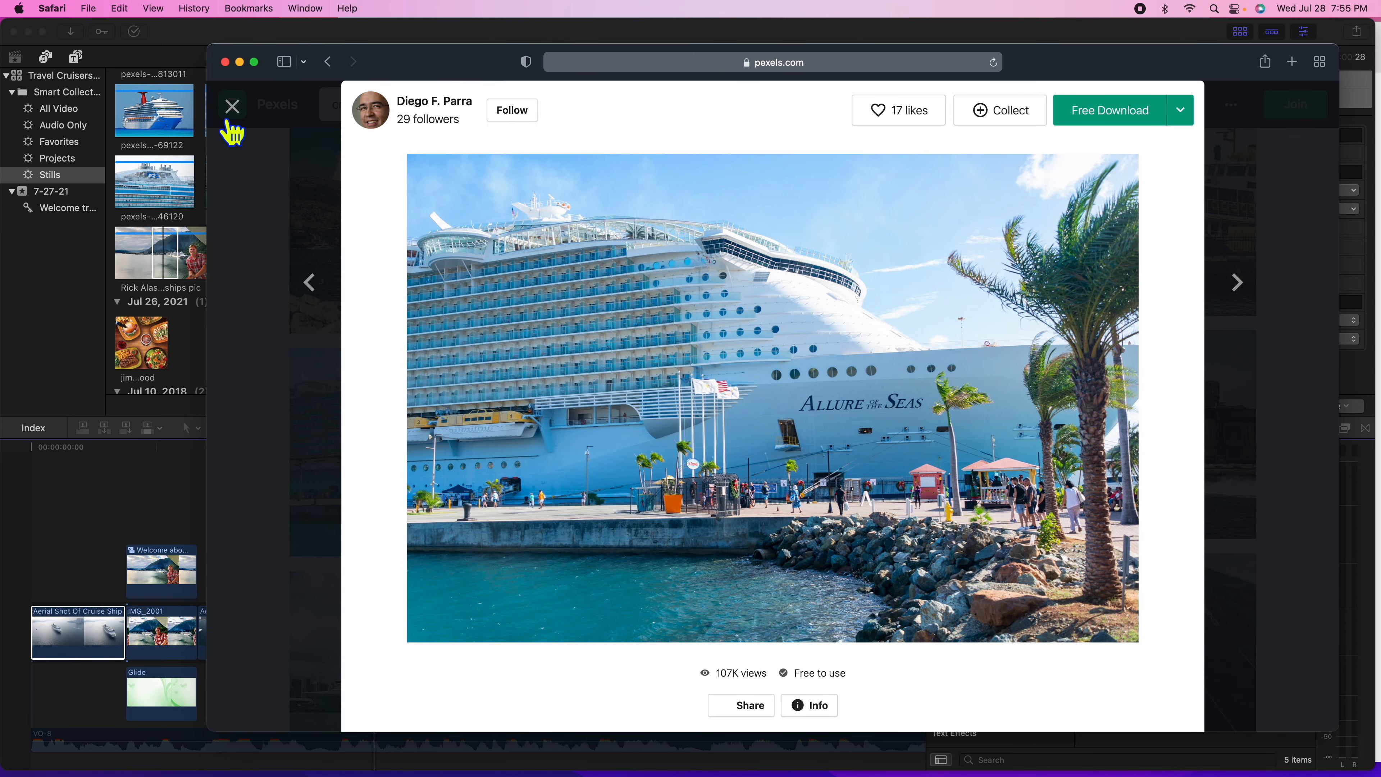
{"action": "left_click", "coordinate": [233, 107]}
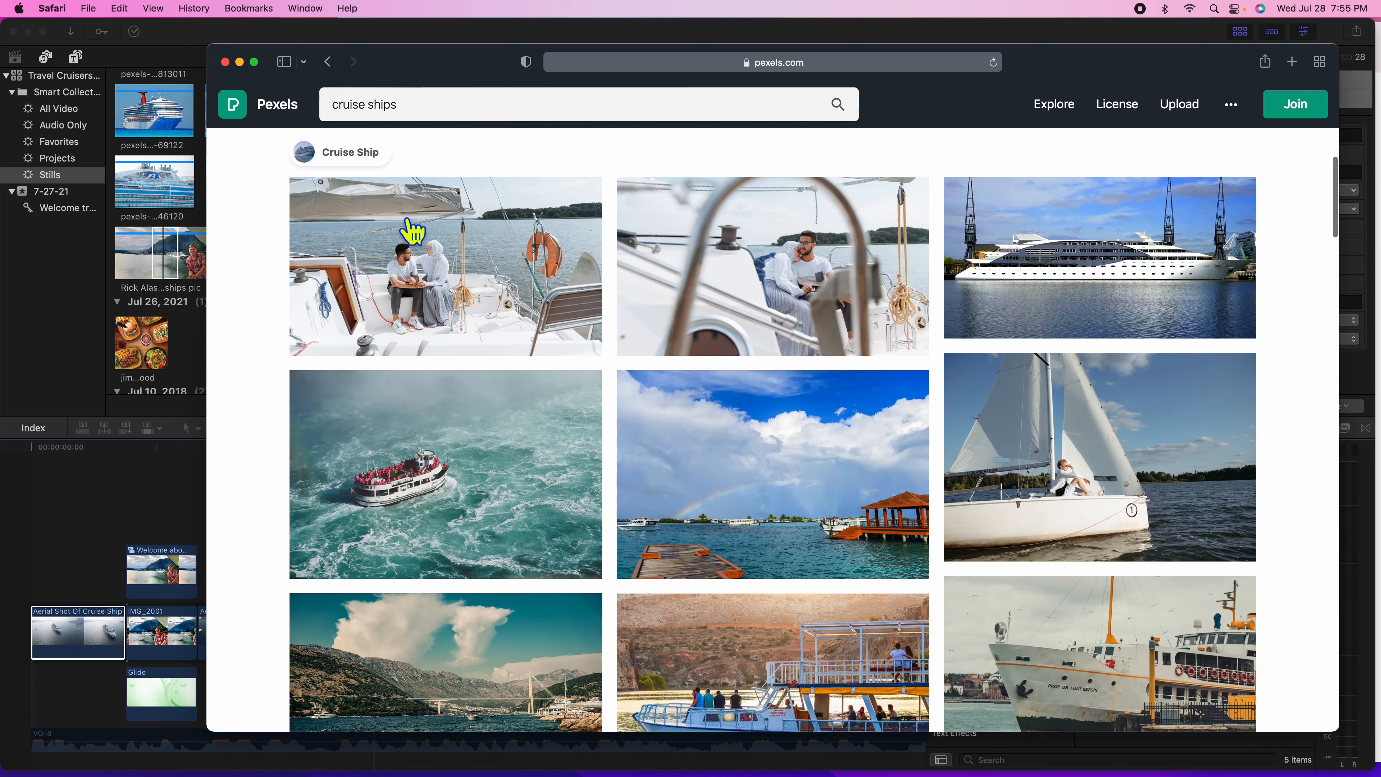
- Switch the cruise ship results to videos and preview the clip filmed from a boat deck toward green mountains
{"action": "scroll", "coordinate": [390, 217], "scroll_direction": "up", "scroll_amount": 5}
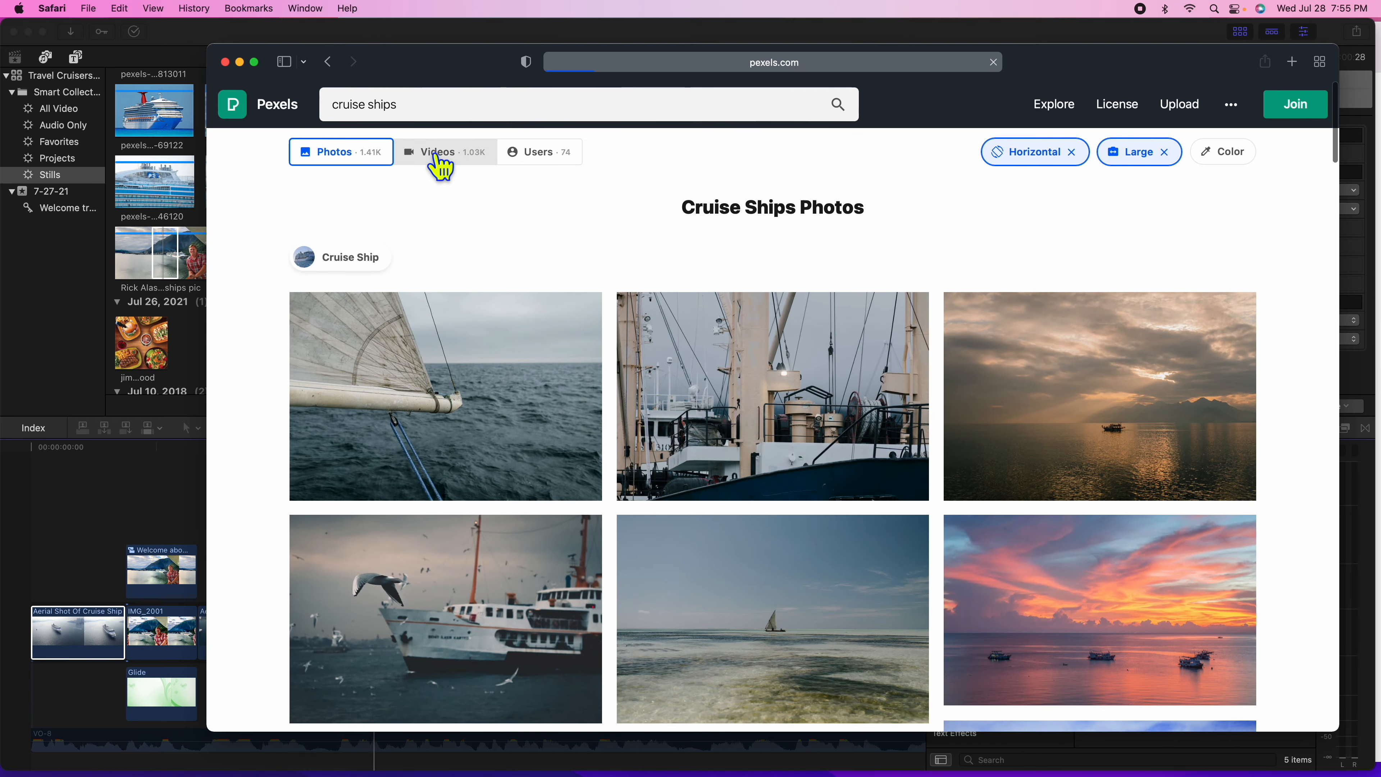
{"action": "left_click", "coordinate": [442, 158]}
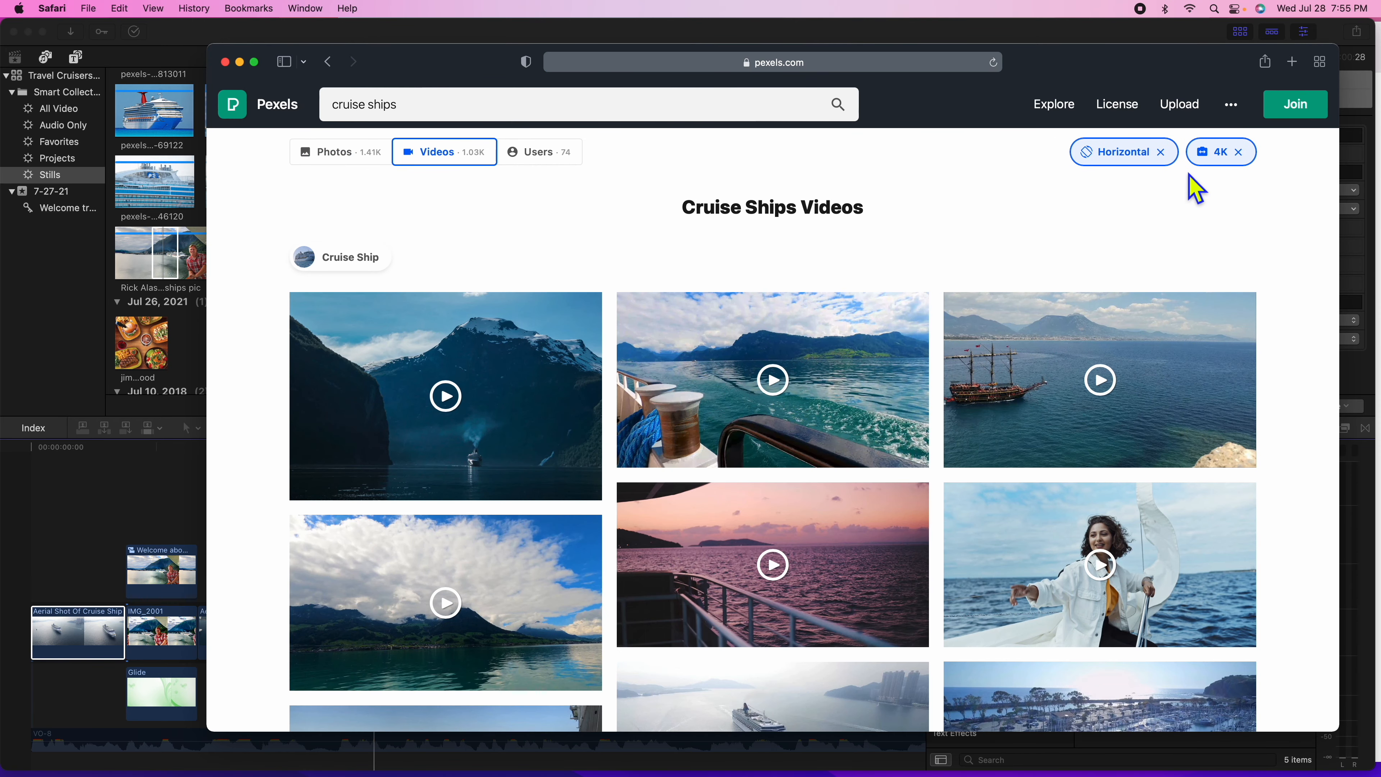
{"action": "scroll", "coordinate": [756, 367], "scroll_direction": "down", "scroll_amount": 2}
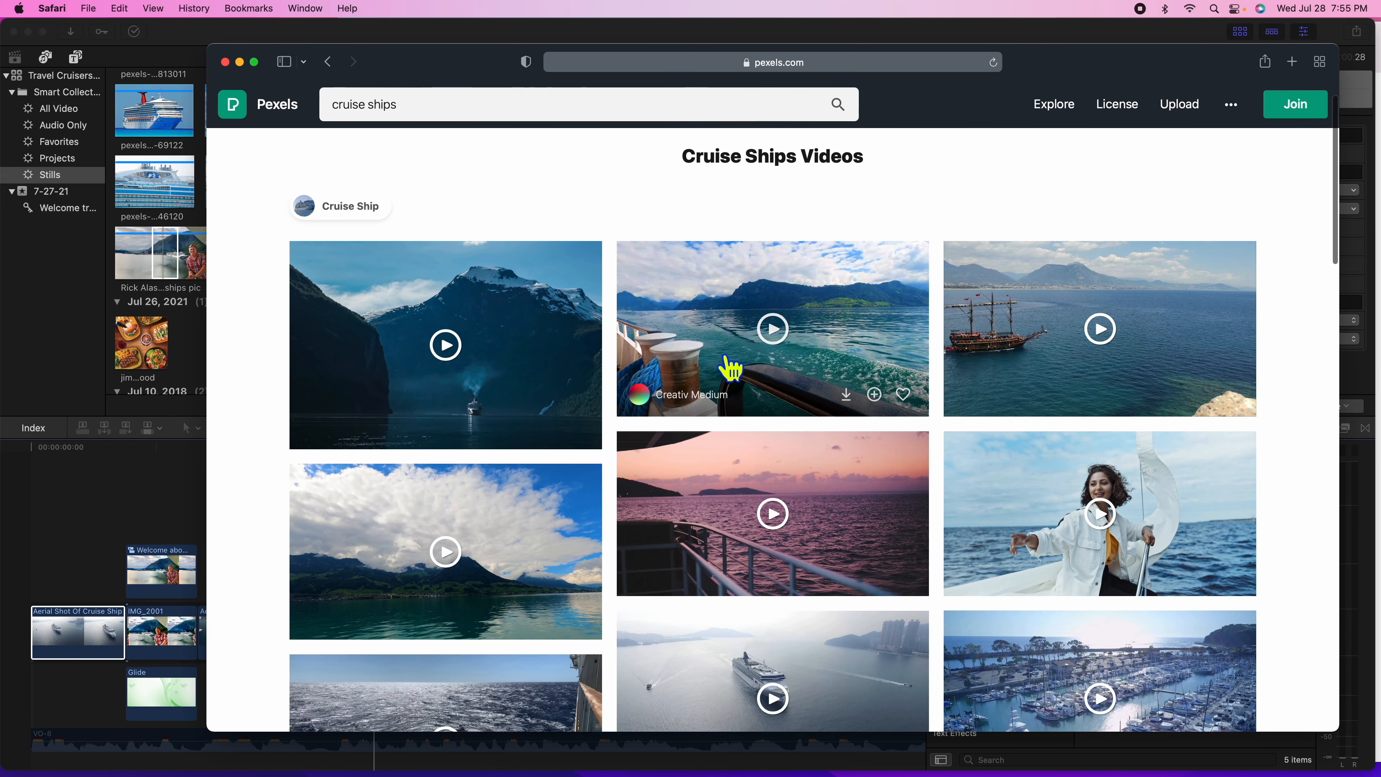
{"action": "left_click", "coordinate": [781, 316]}
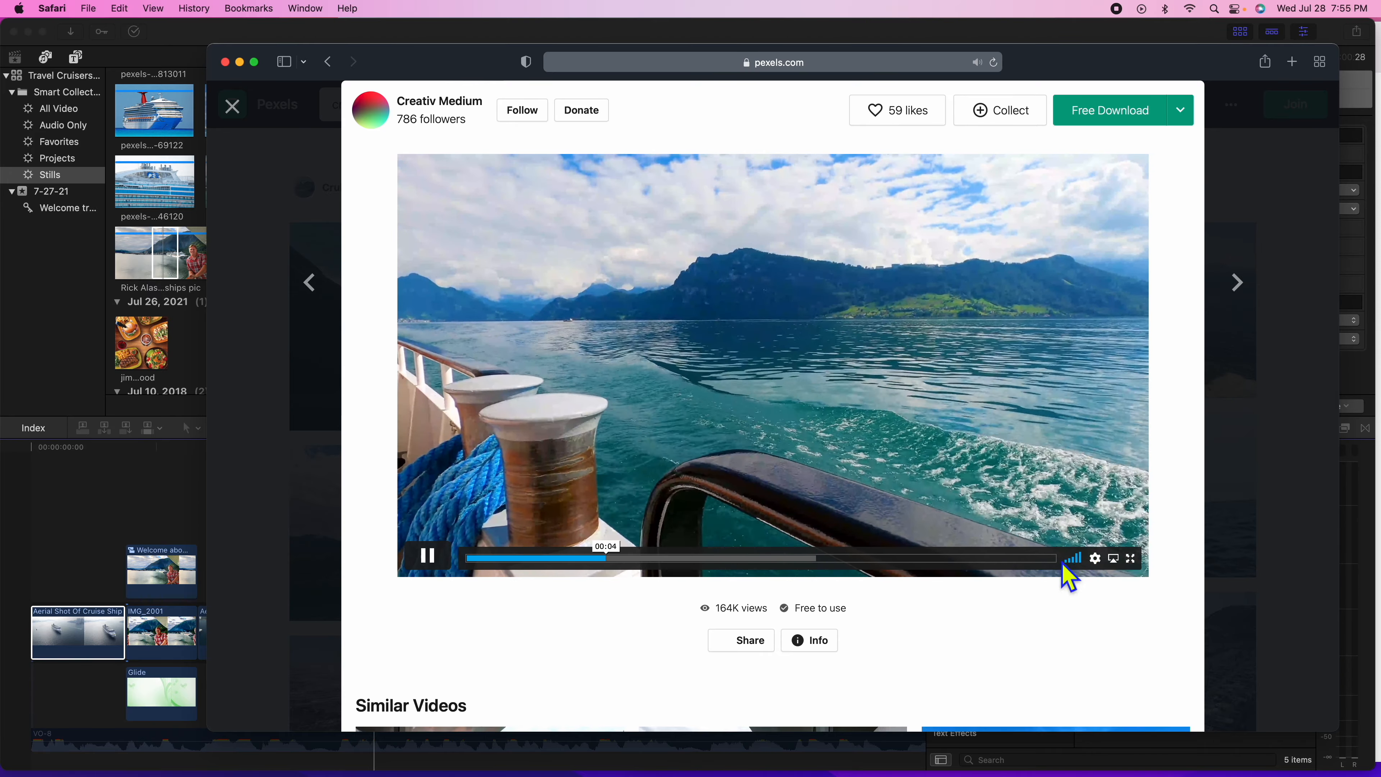
{"action": "left_click", "coordinate": [232, 109]}
- Look through the horizontal 4K cruise ship videos and preview the one of a ship below a snowy mountain
{"action": "scroll", "coordinate": [802, 411], "scroll_direction": "down", "scroll_amount": 15}
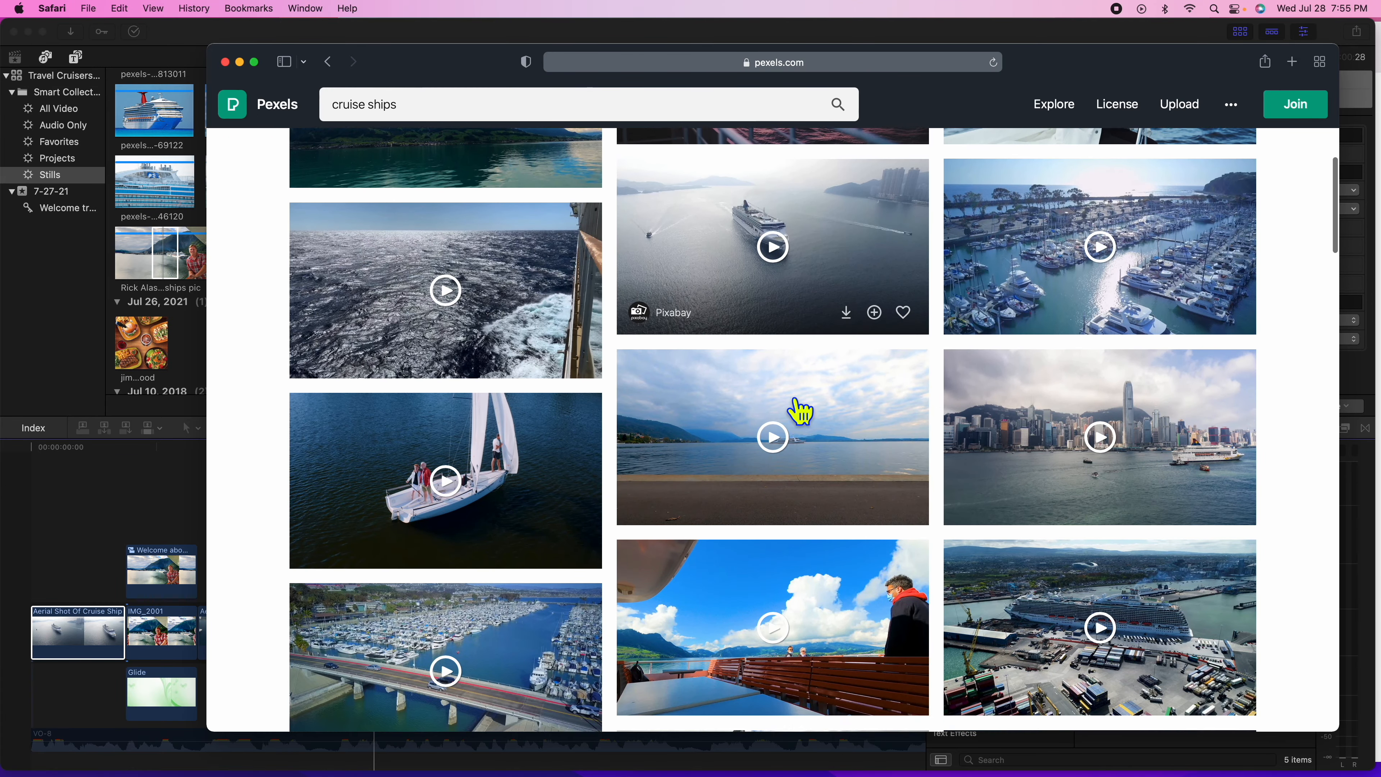
{"action": "scroll", "coordinate": [802, 414], "scroll_direction": "down", "scroll_amount": 15}
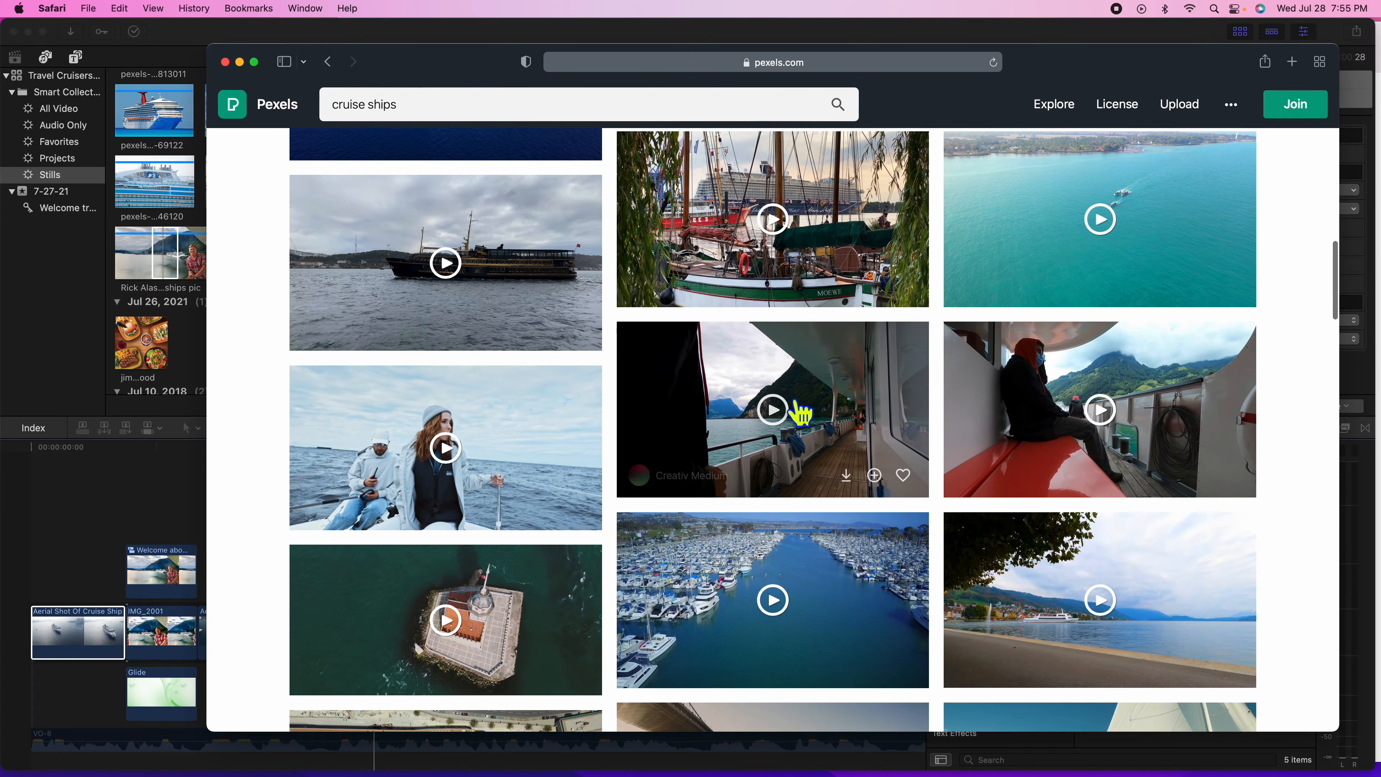
{"action": "scroll", "coordinate": [796, 410], "scroll_direction": "up", "scroll_amount": 15}
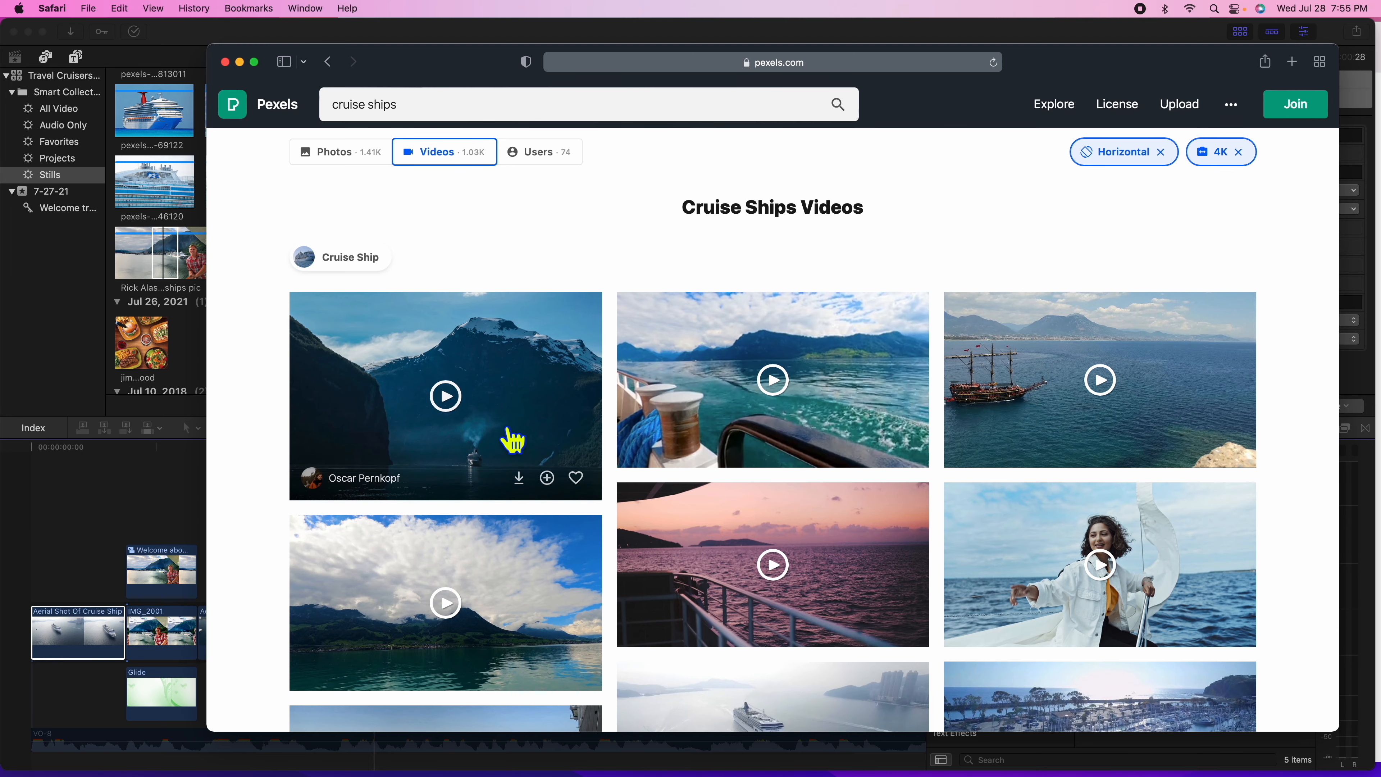
{"action": "left_click", "coordinate": [508, 443]}
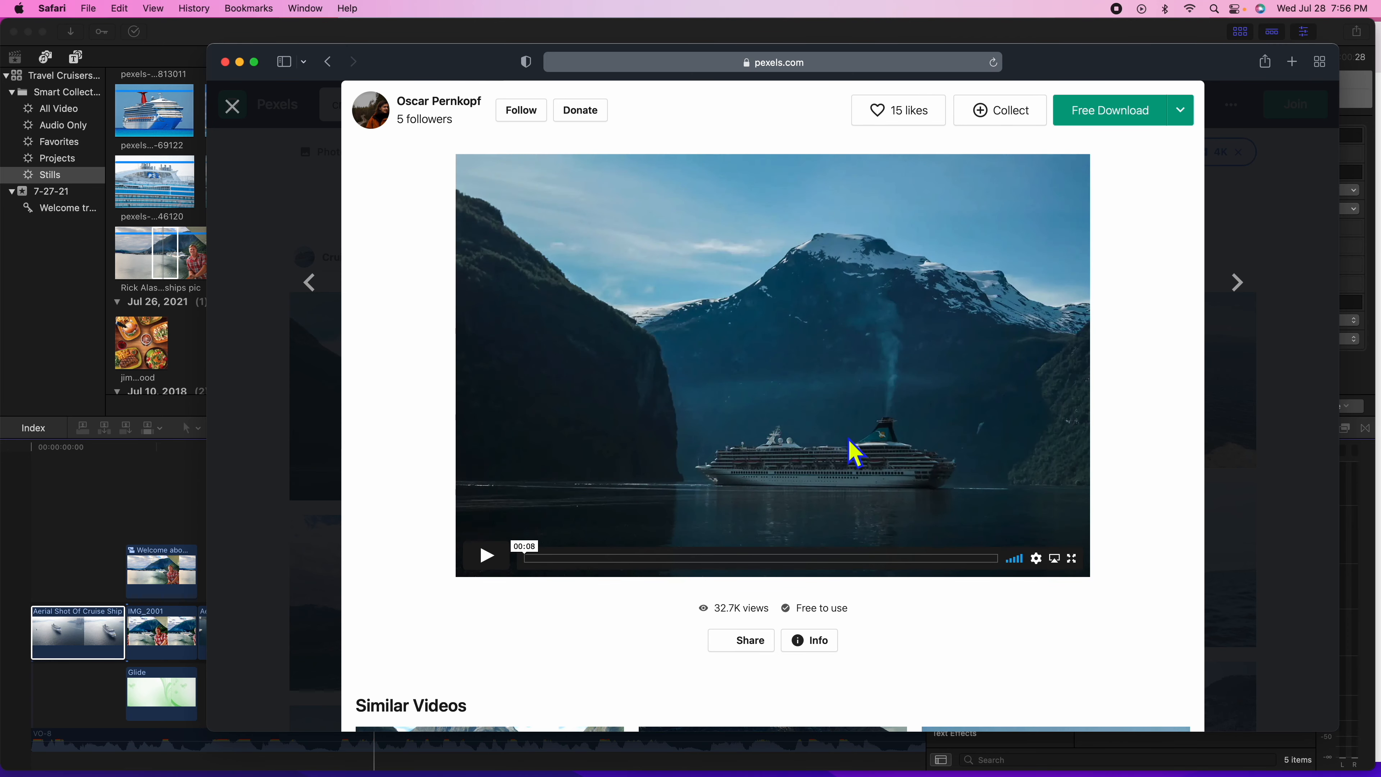
{"action": "left_click", "coordinate": [231, 104]}
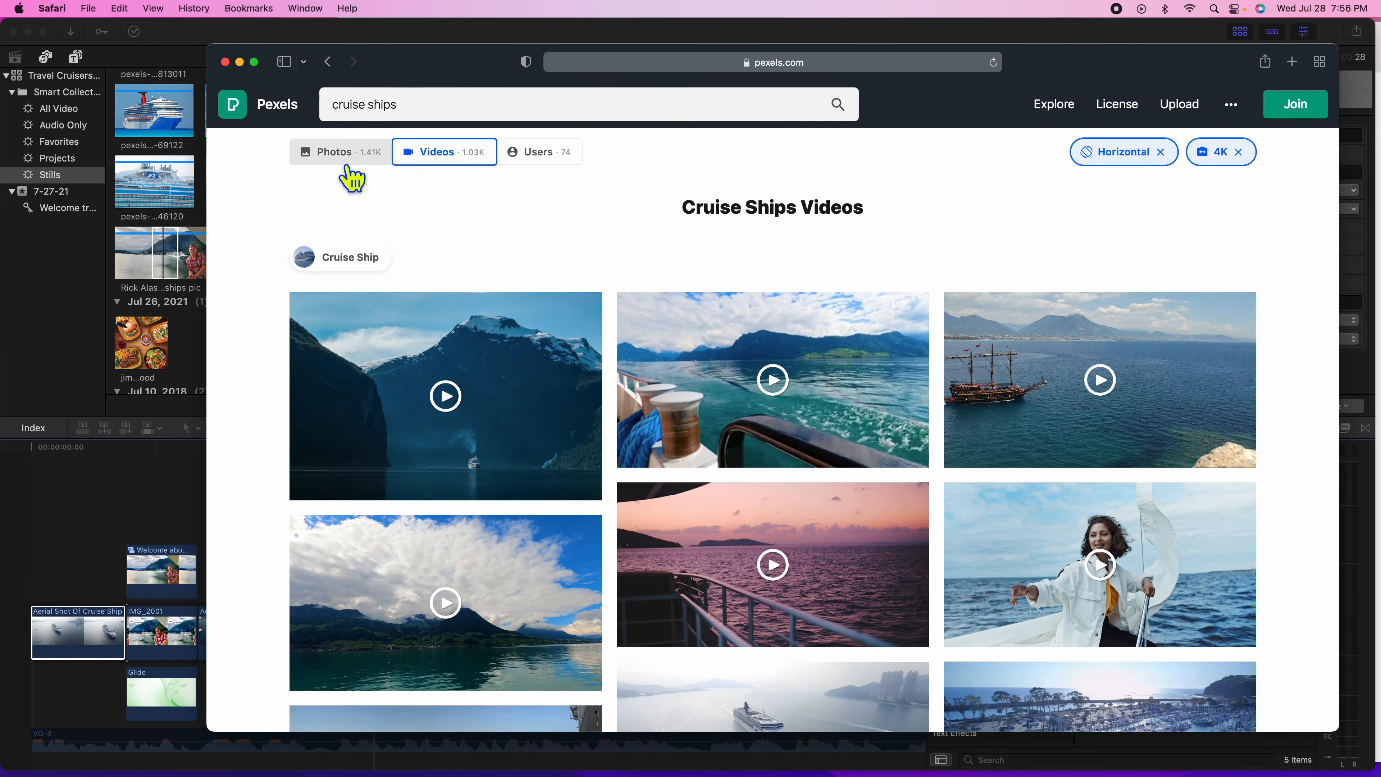
- Browse further down the cruise ship video results for more usable stock footage
{"action": "scroll", "coordinate": [780, 430], "scroll_direction": "down", "scroll_amount": 5}
{"action": "scroll", "coordinate": [780, 431], "scroll_direction": "down", "scroll_amount": 5}
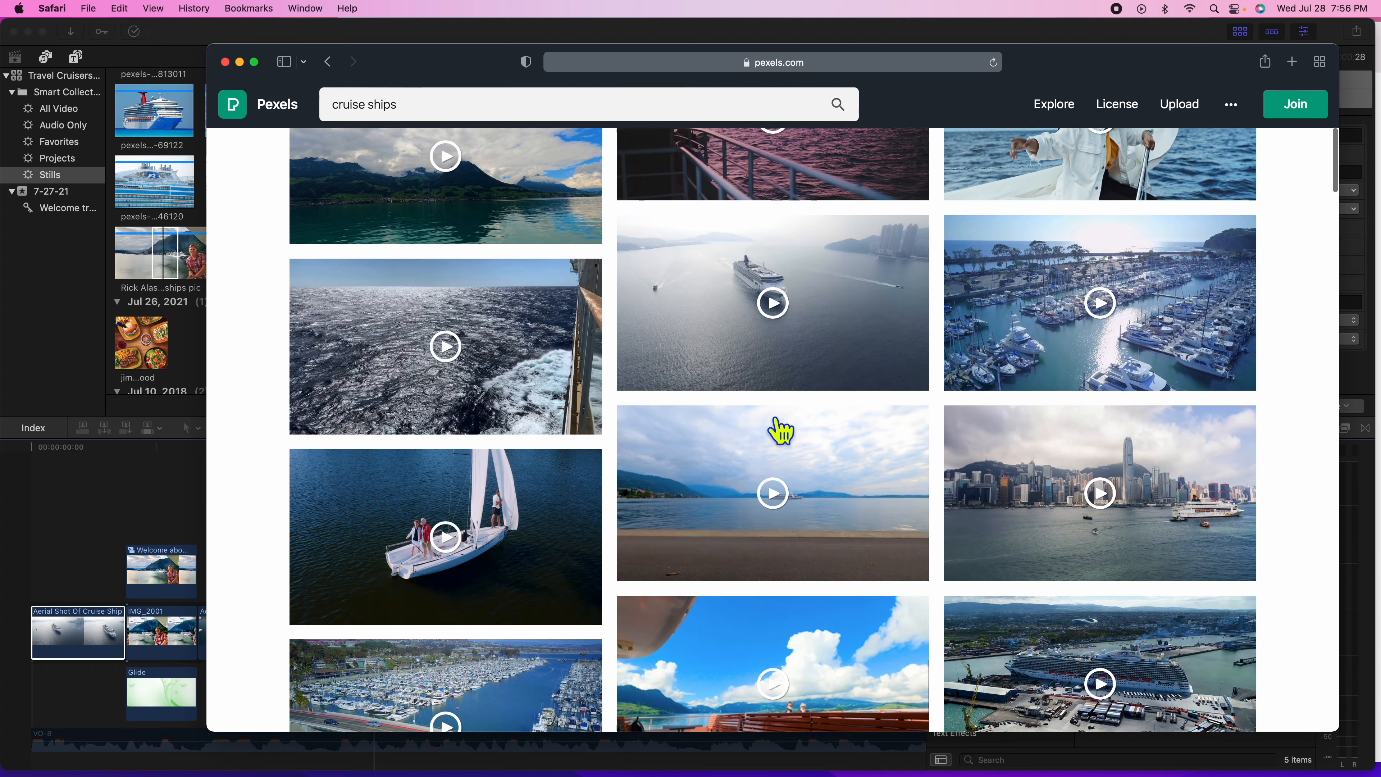
{"action": "scroll", "coordinate": [781, 431], "scroll_direction": "down", "scroll_amount": 5}
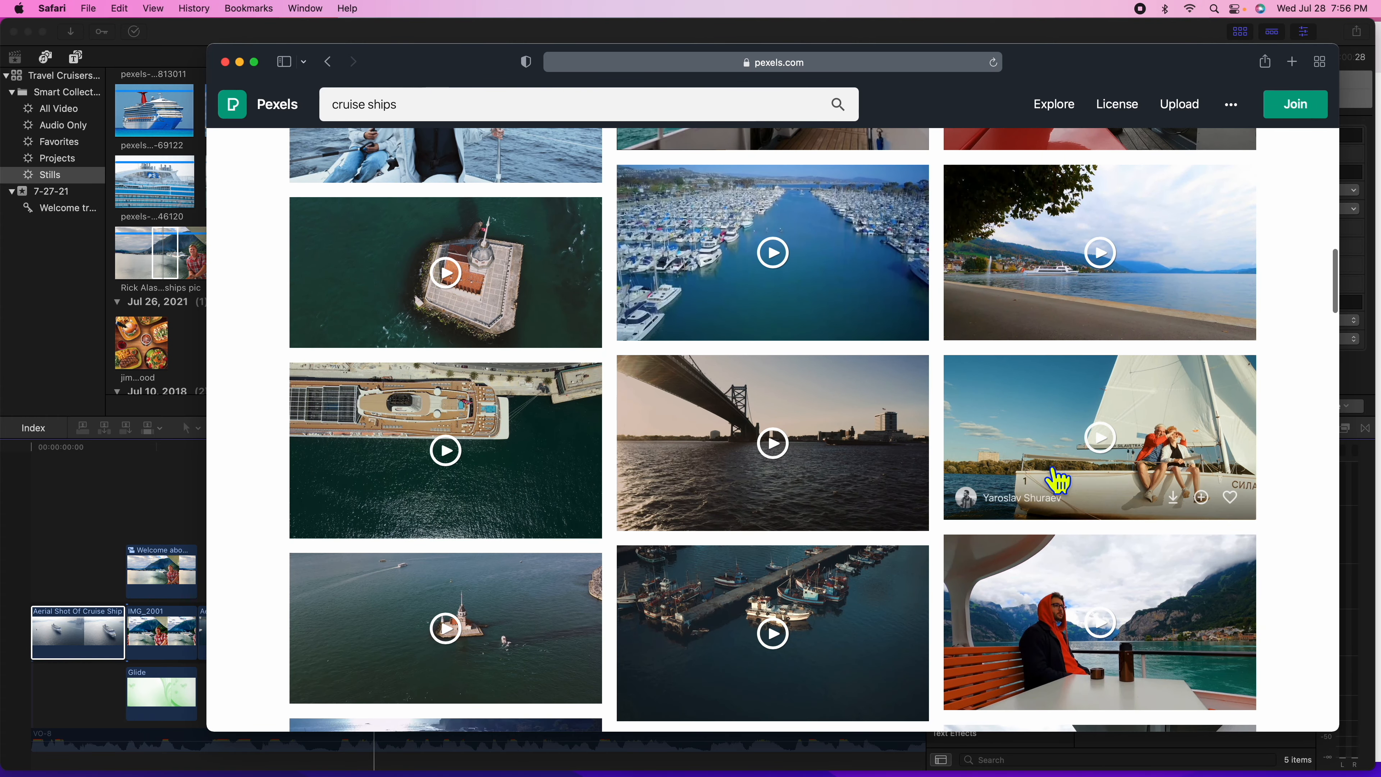
{"action": "scroll", "coordinate": [1070, 457], "scroll_direction": "down", "scroll_amount": 5}
{"action": "scroll", "coordinate": [517, 469], "scroll_direction": "down", "scroll_amount": 5}
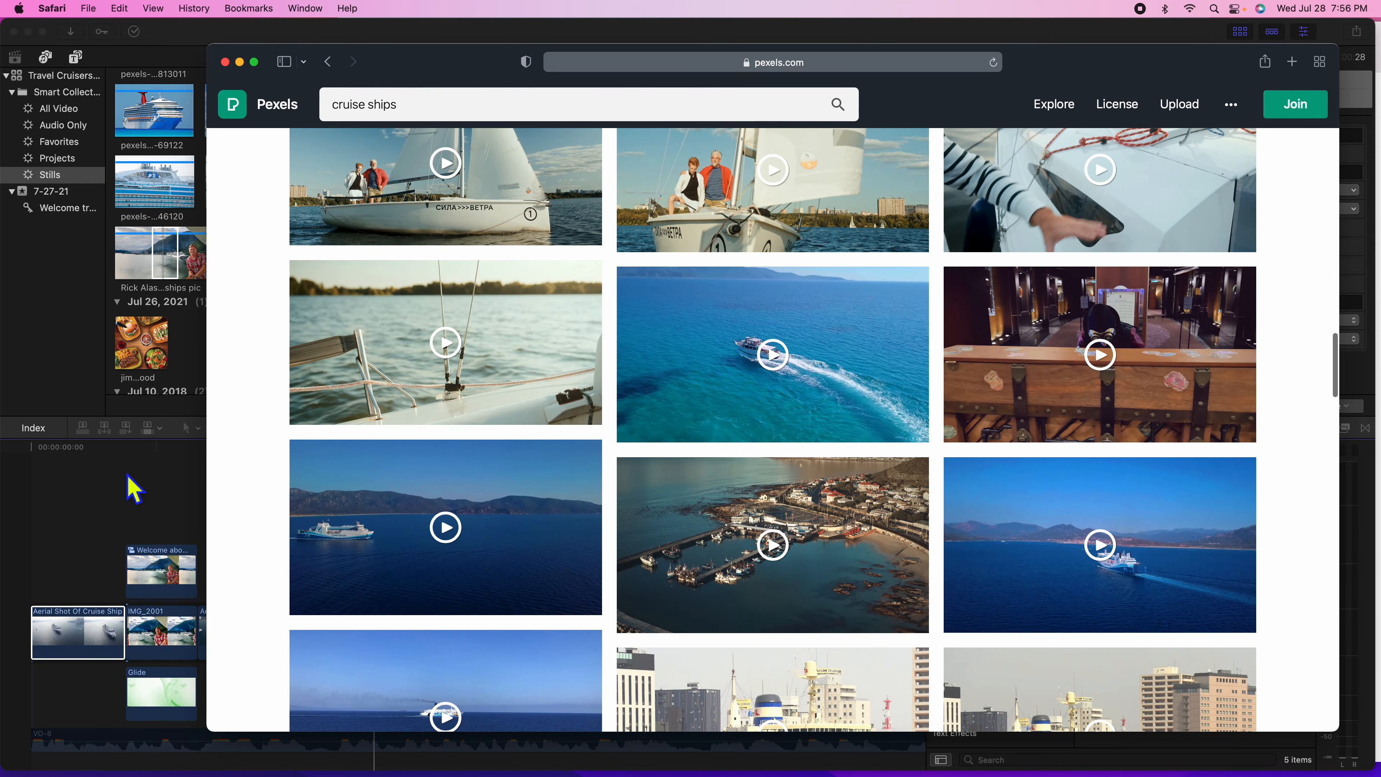
- Switch to Final Cut Pro, select the VO-8 voice-over clip under the storyline, and open the Record Voiceover window
{"action": "left_click", "coordinate": [133, 489]}
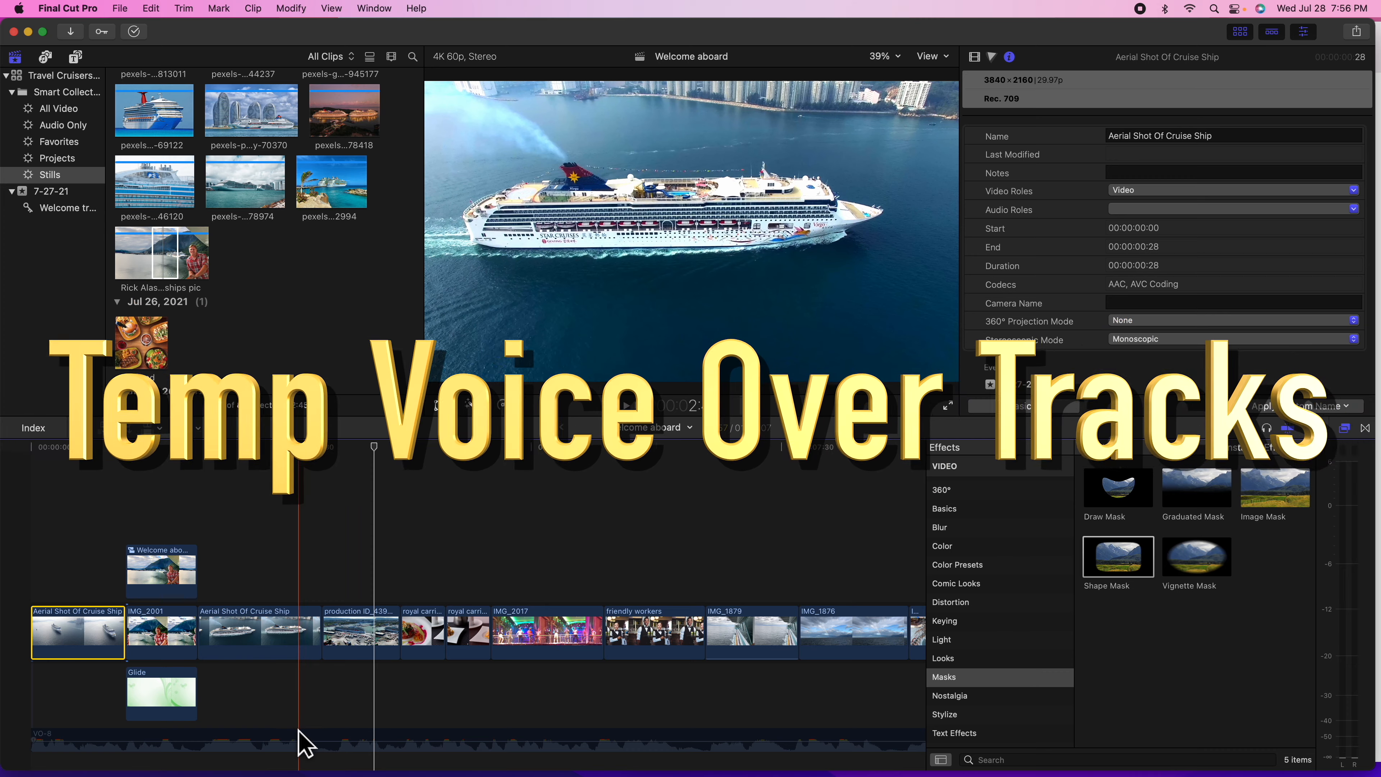
{"action": "left_click", "coordinate": [301, 740]}
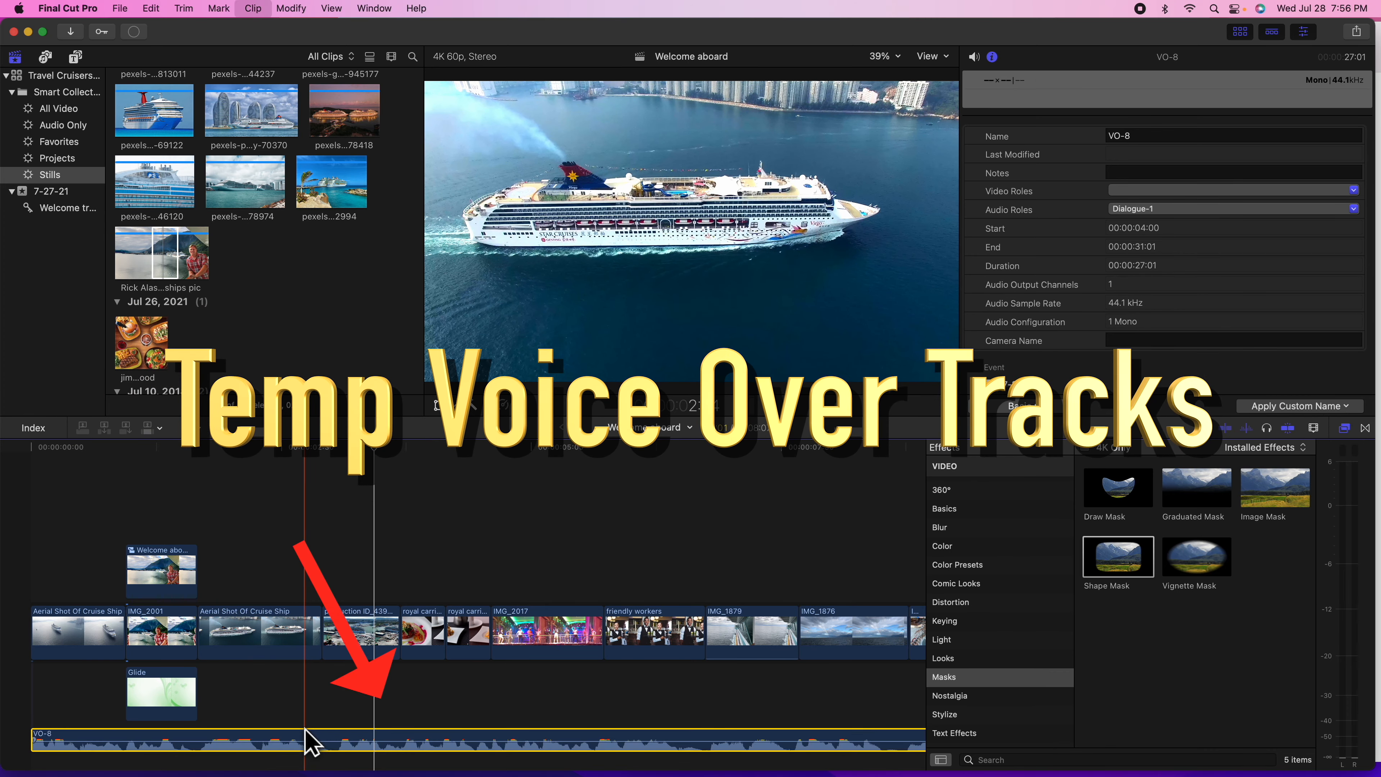
{"action": "key", "text": "space"}
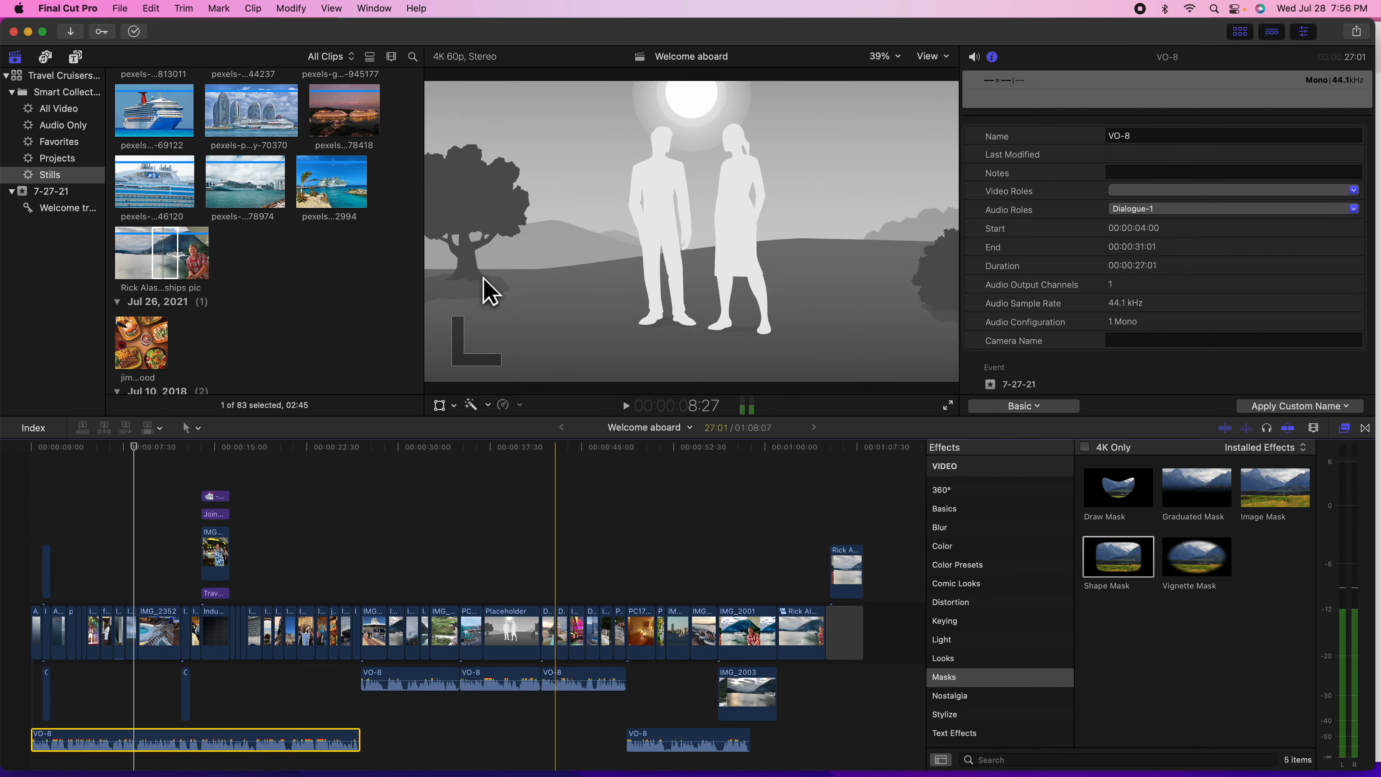
{"action": "left_click", "coordinate": [375, 16]}
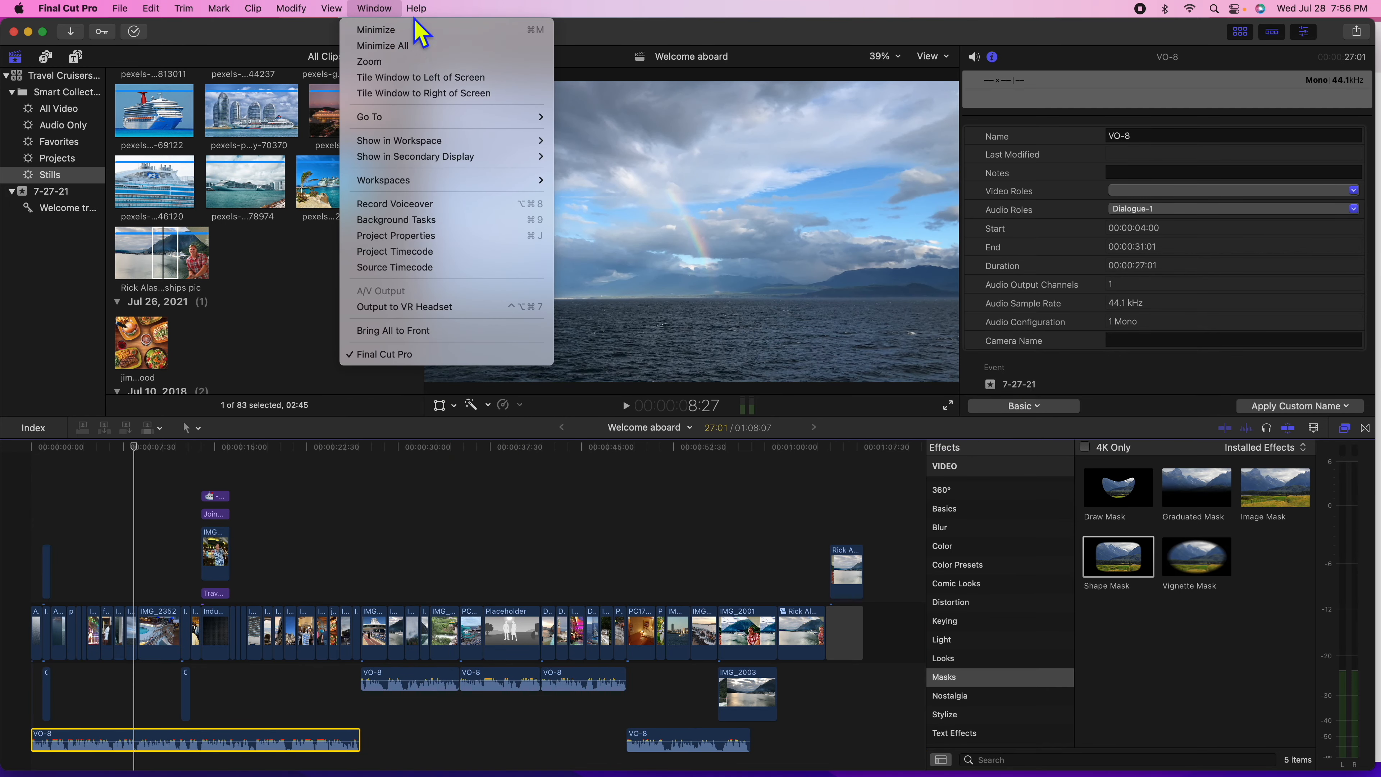
{"action": "left_click", "coordinate": [408, 203]}
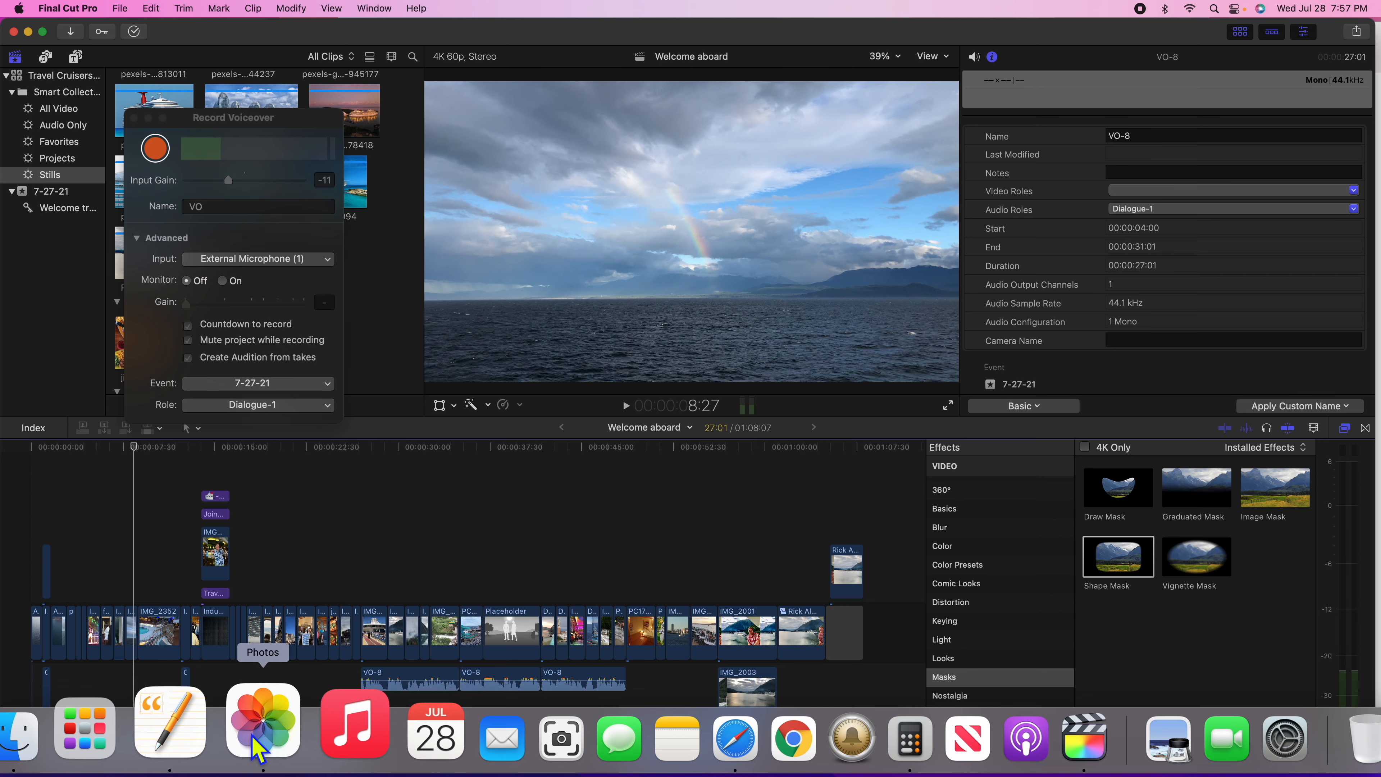
- Switch to Pages and review the "Travel Cruisers, Welcome Aboard!" script, checking back with the Record Voiceover window in Final Cut Pro
{"action": "left_click", "coordinate": [212, 725]}
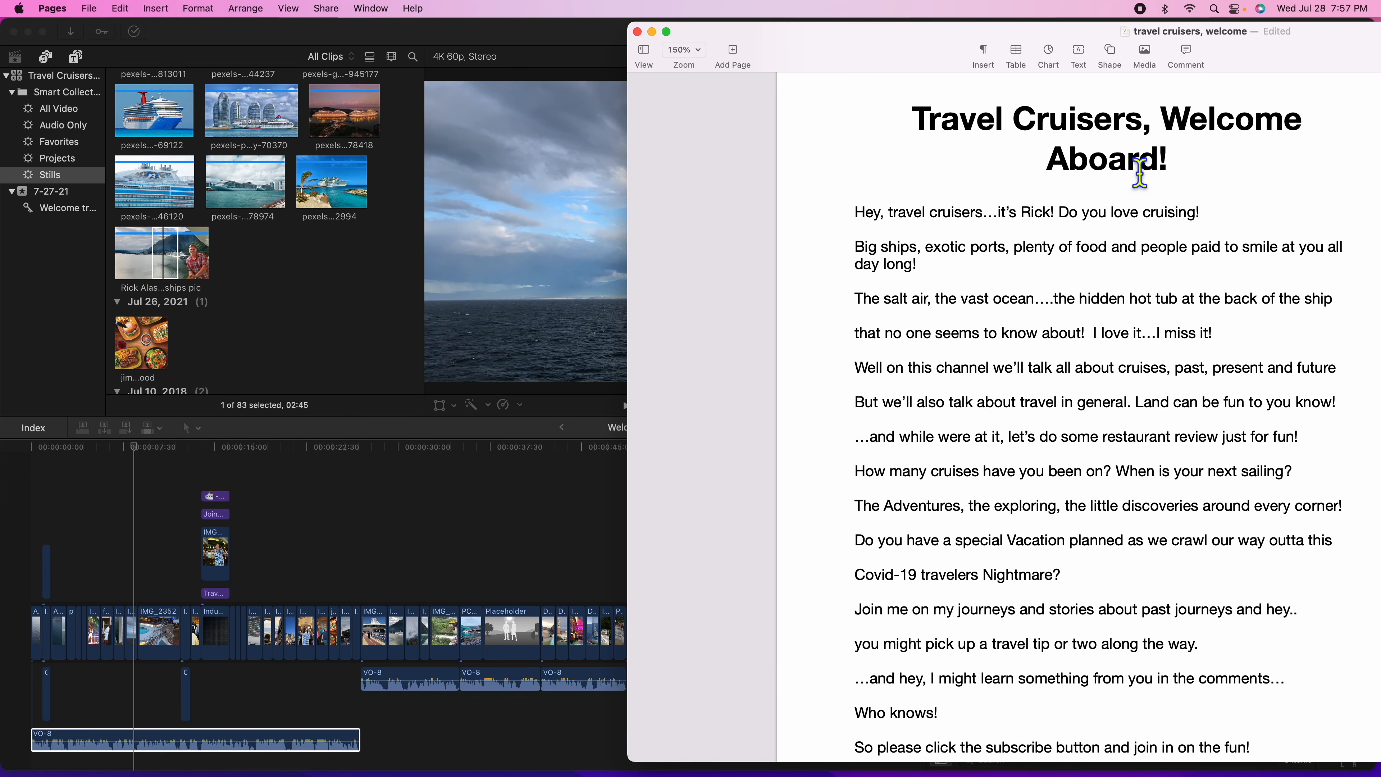
{"action": "scroll", "coordinate": [1185, 313], "scroll_direction": "down", "scroll_amount": 2}
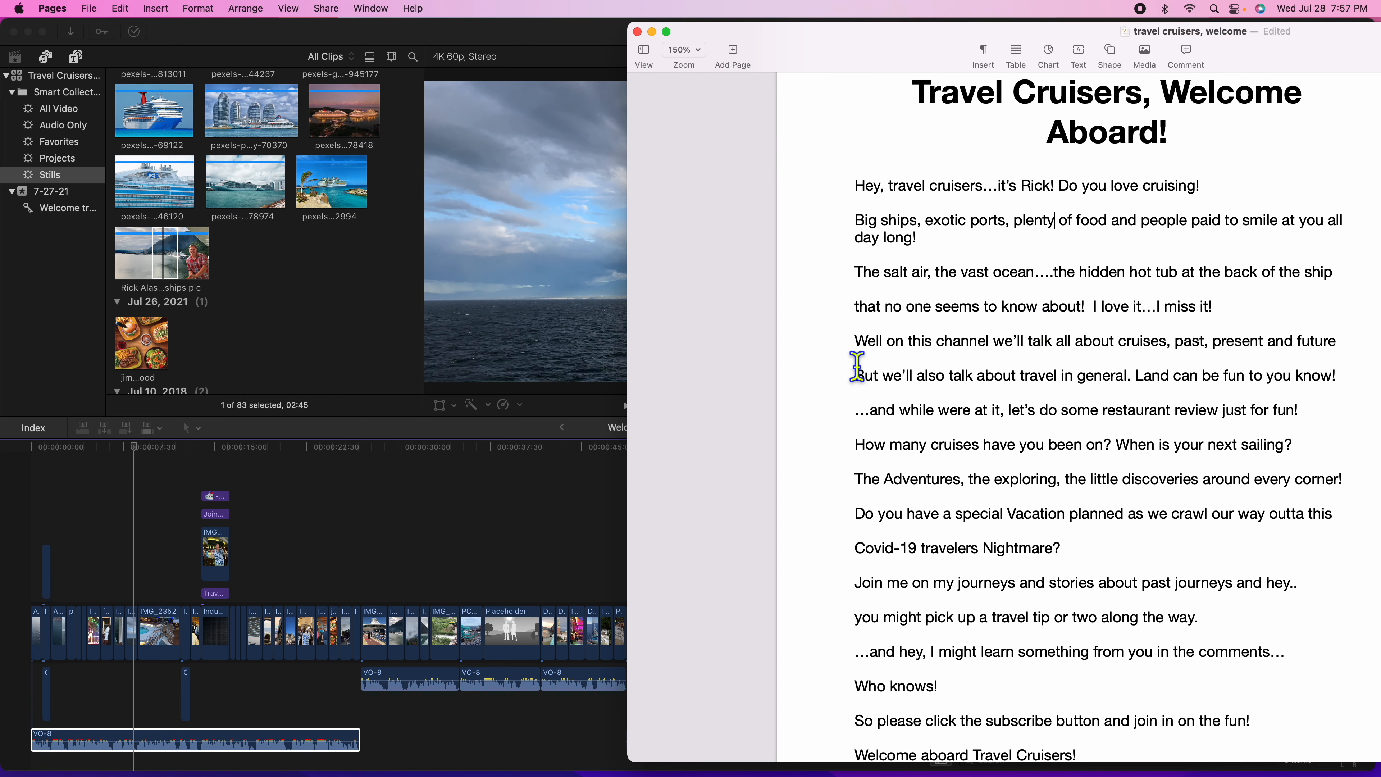
{"action": "left_click", "coordinate": [176, 462]}
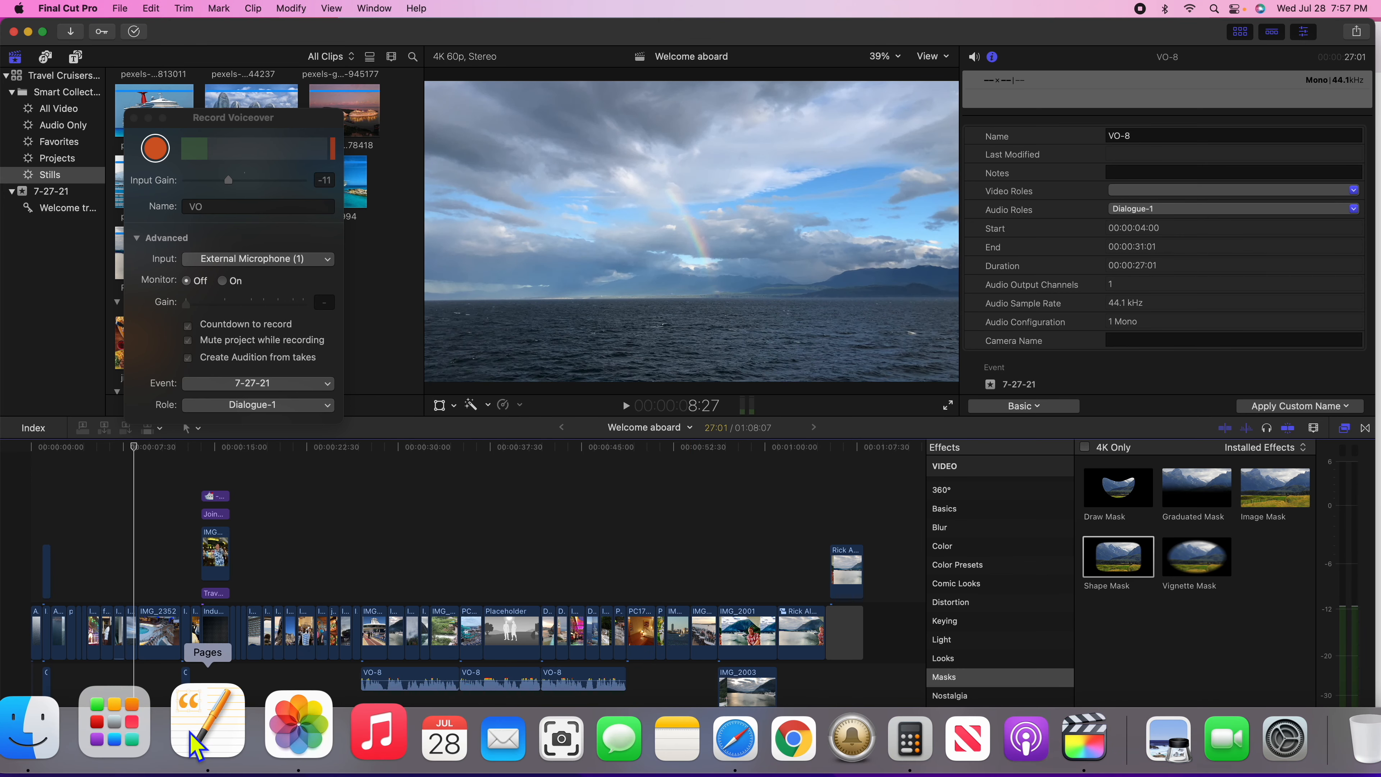
{"action": "left_click", "coordinate": [200, 728]}
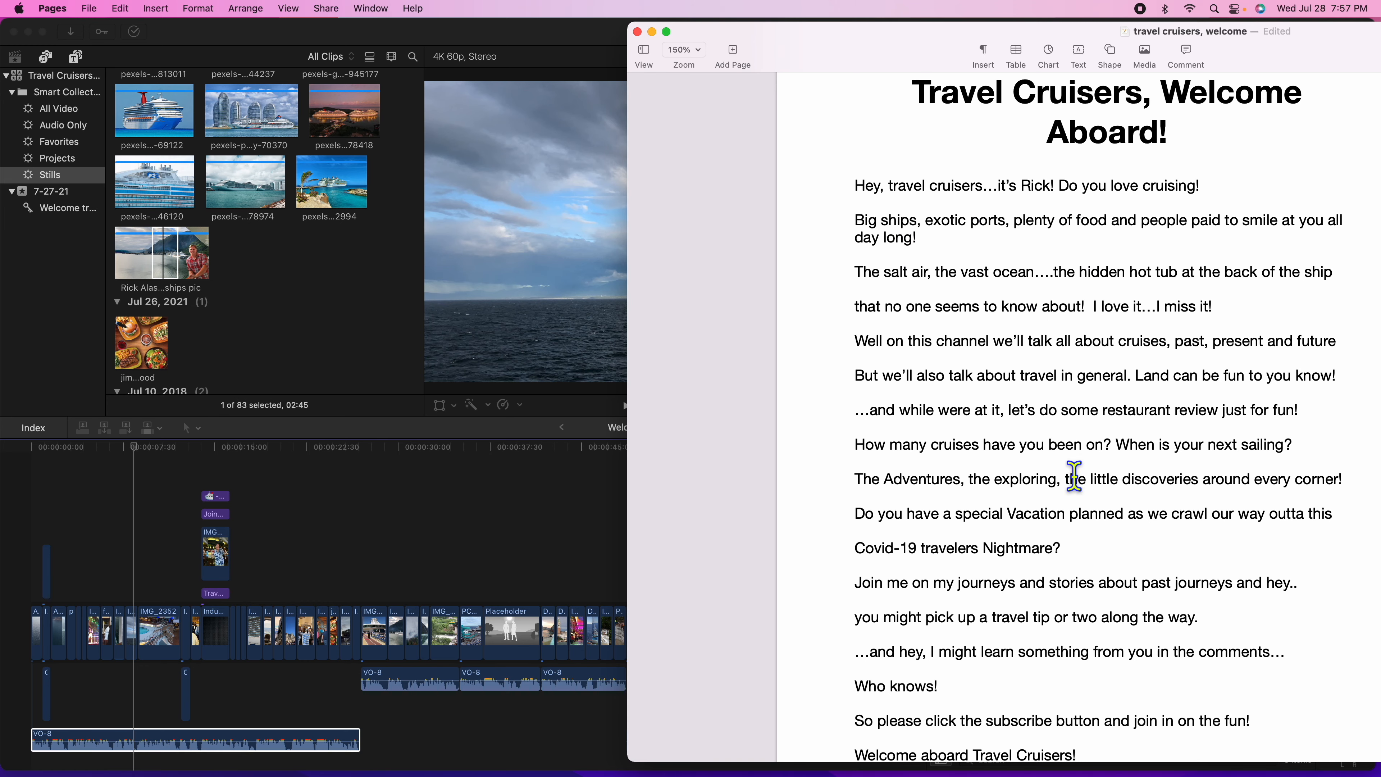
{"action": "scroll", "coordinate": [1075, 475], "scroll_direction": "down", "scroll_amount": 5}
{"action": "scroll", "coordinate": [999, 348], "scroll_direction": "up", "scroll_amount": 5}
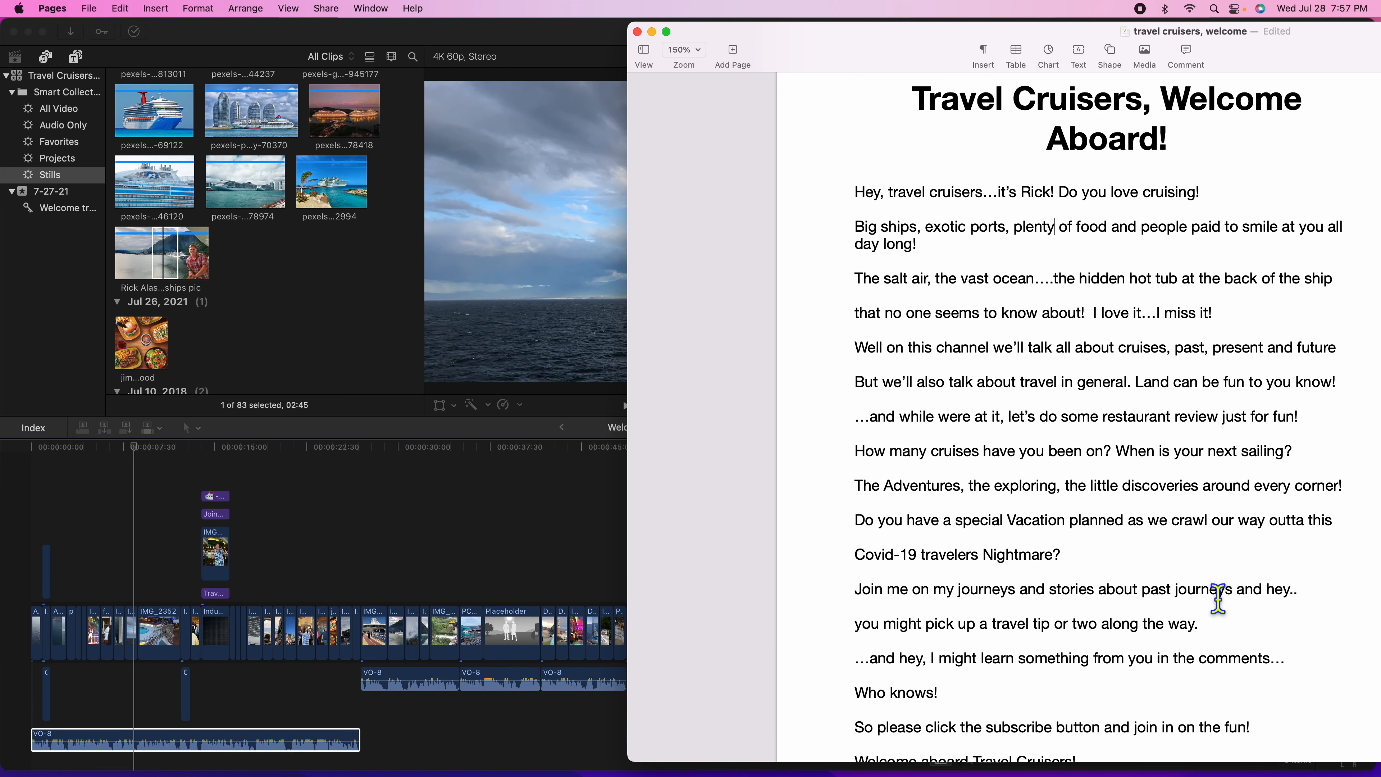
{"action": "scroll", "coordinate": [1107, 566], "scroll_direction": "down", "scroll_amount": 1}
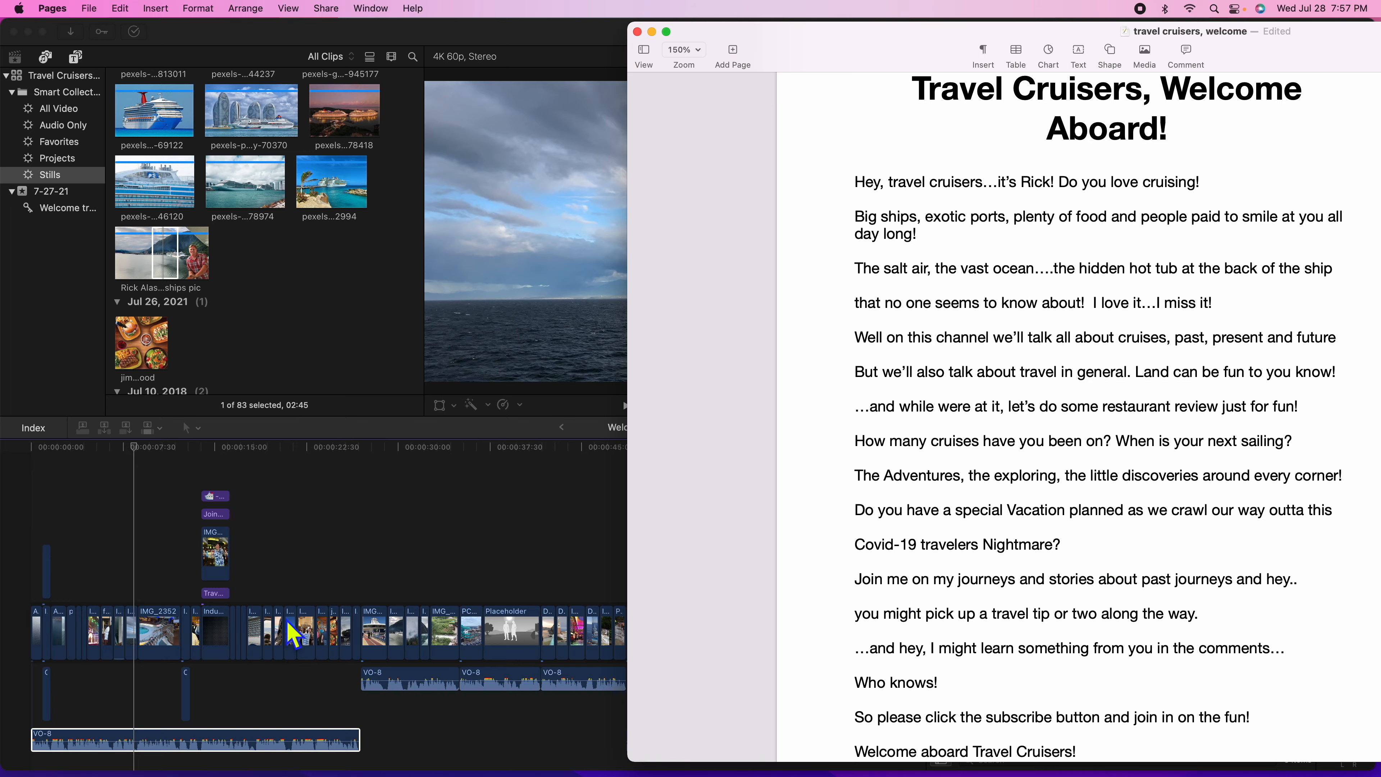
- Revisit the Final Cut Pro timeline and reopen the Pages script to read through to its closing lines
{"action": "left_click", "coordinate": [294, 633]}
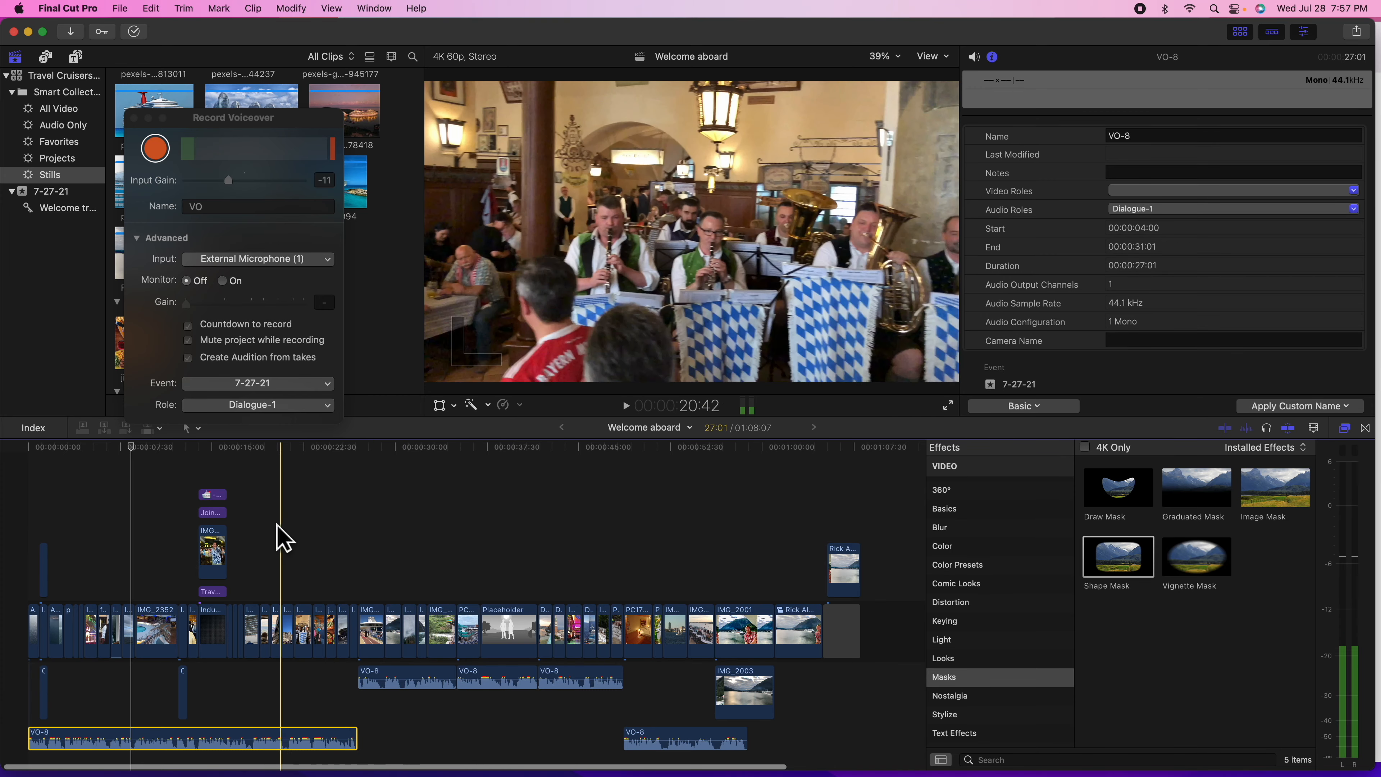
{"action": "mouse_move", "coordinate": [321, 772]}
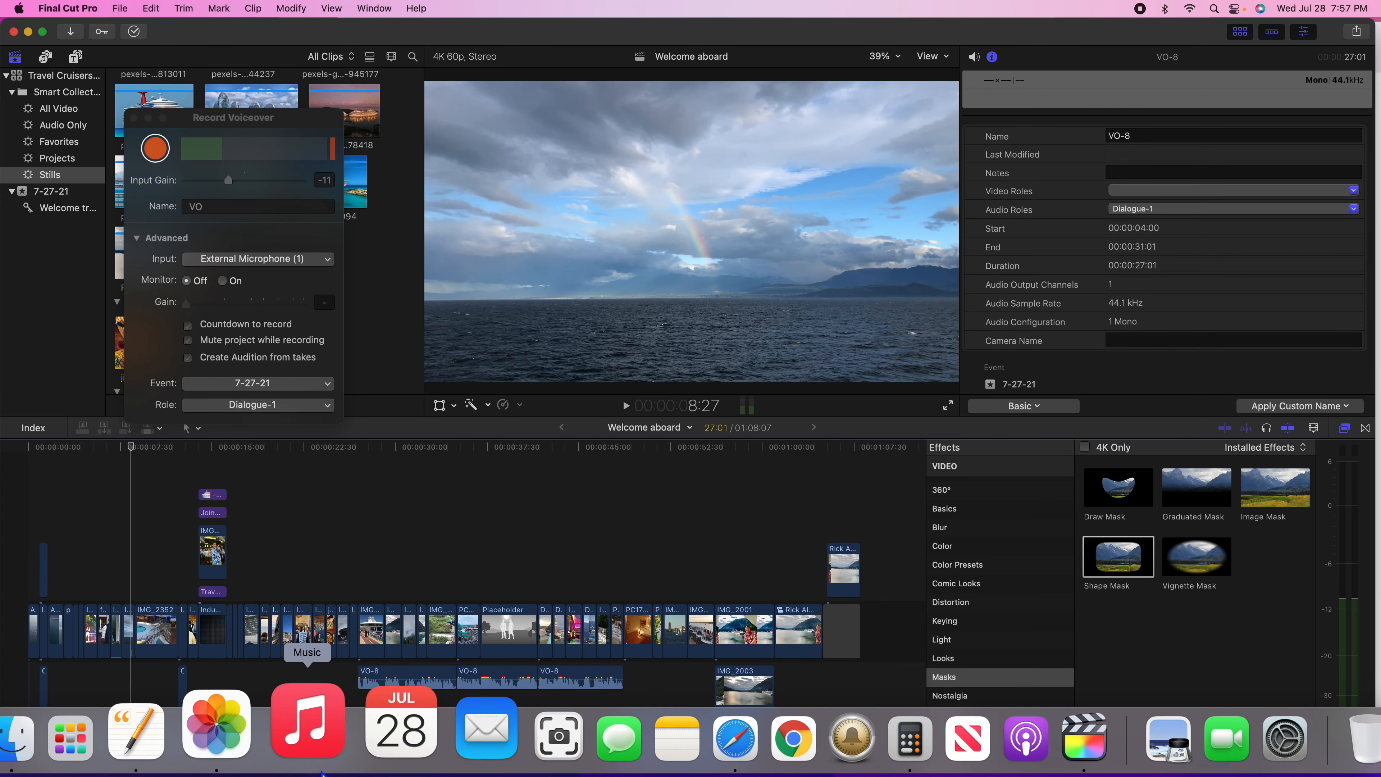
{"action": "left_click", "coordinate": [195, 729]}
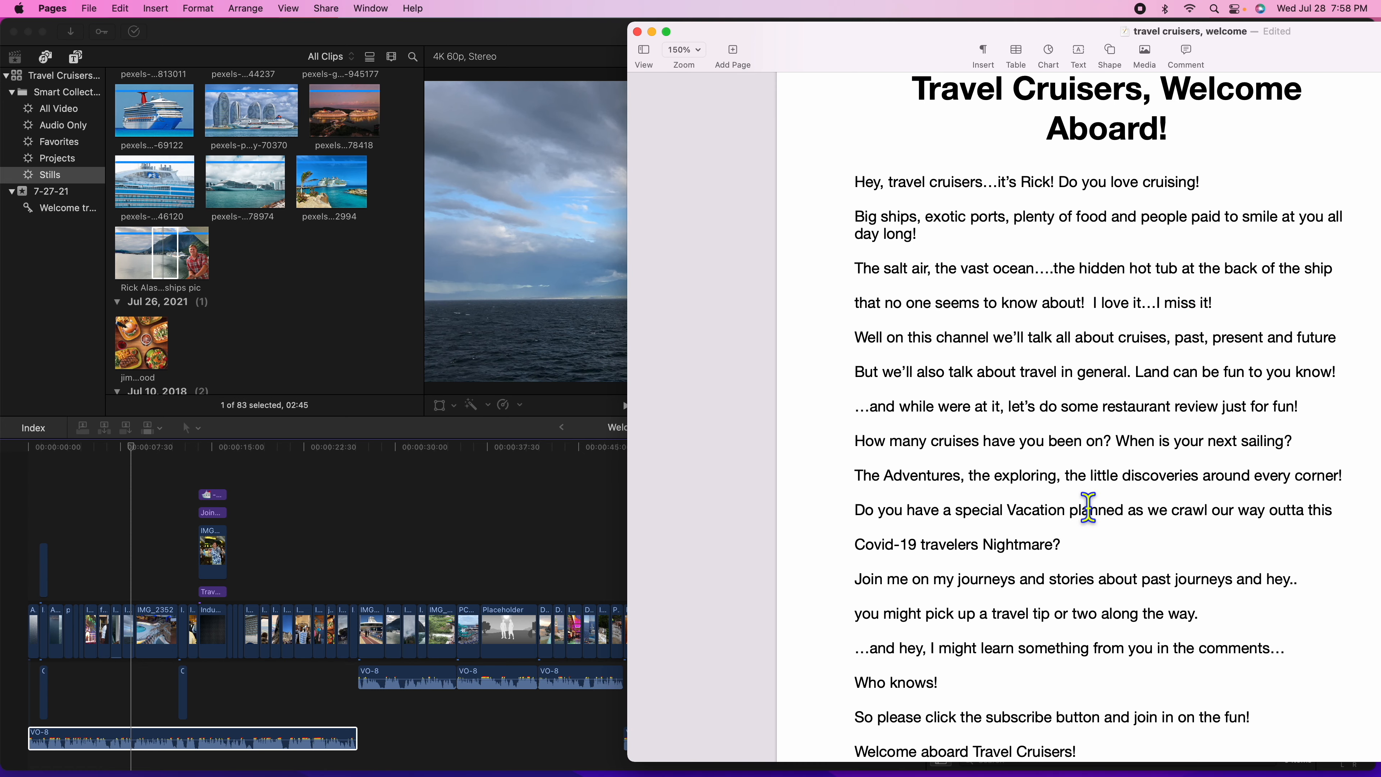
{"action": "scroll", "coordinate": [1087, 507], "scroll_direction": "down", "scroll_amount": 5}
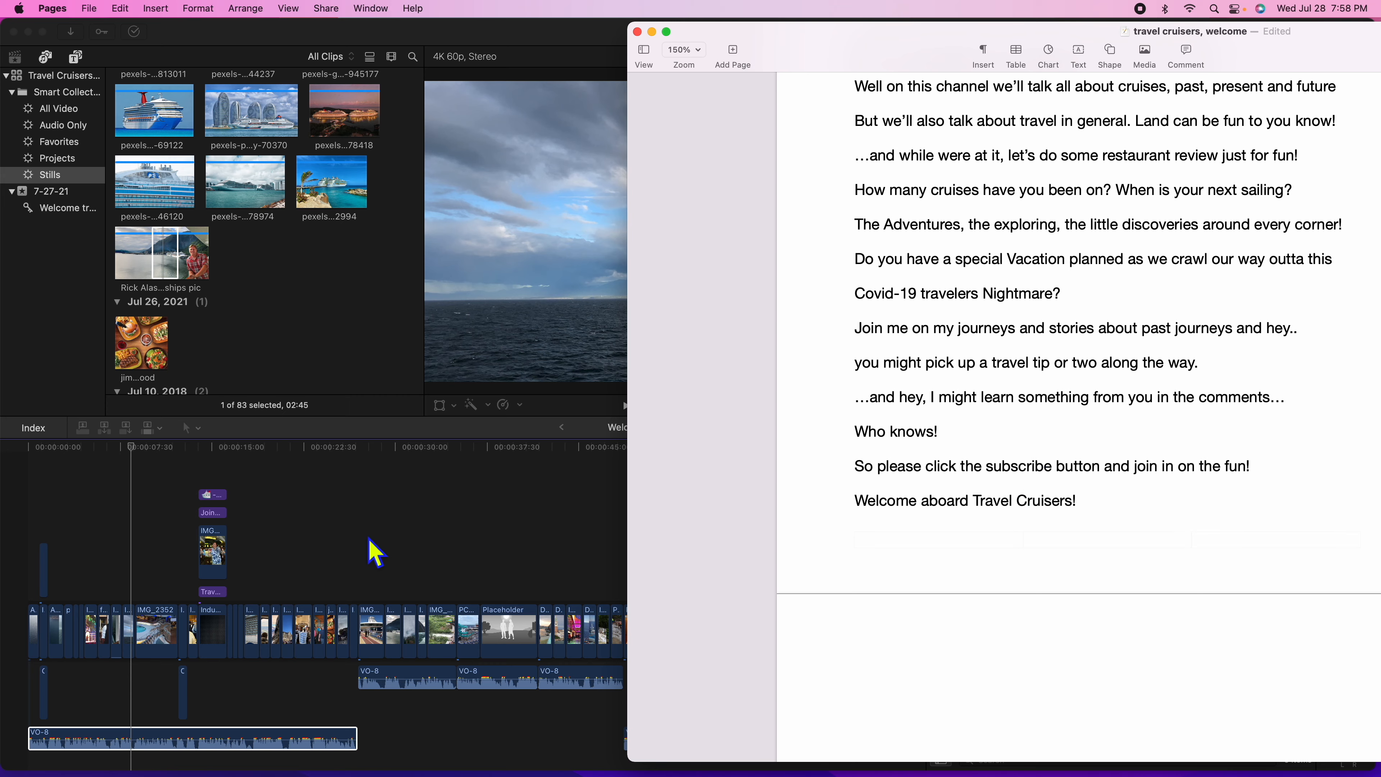
- Check the Welcome aboard timeline in Final Cut Pro, and return to the Pages script to review it from its opening lines
{"action": "left_click", "coordinate": [321, 552]}
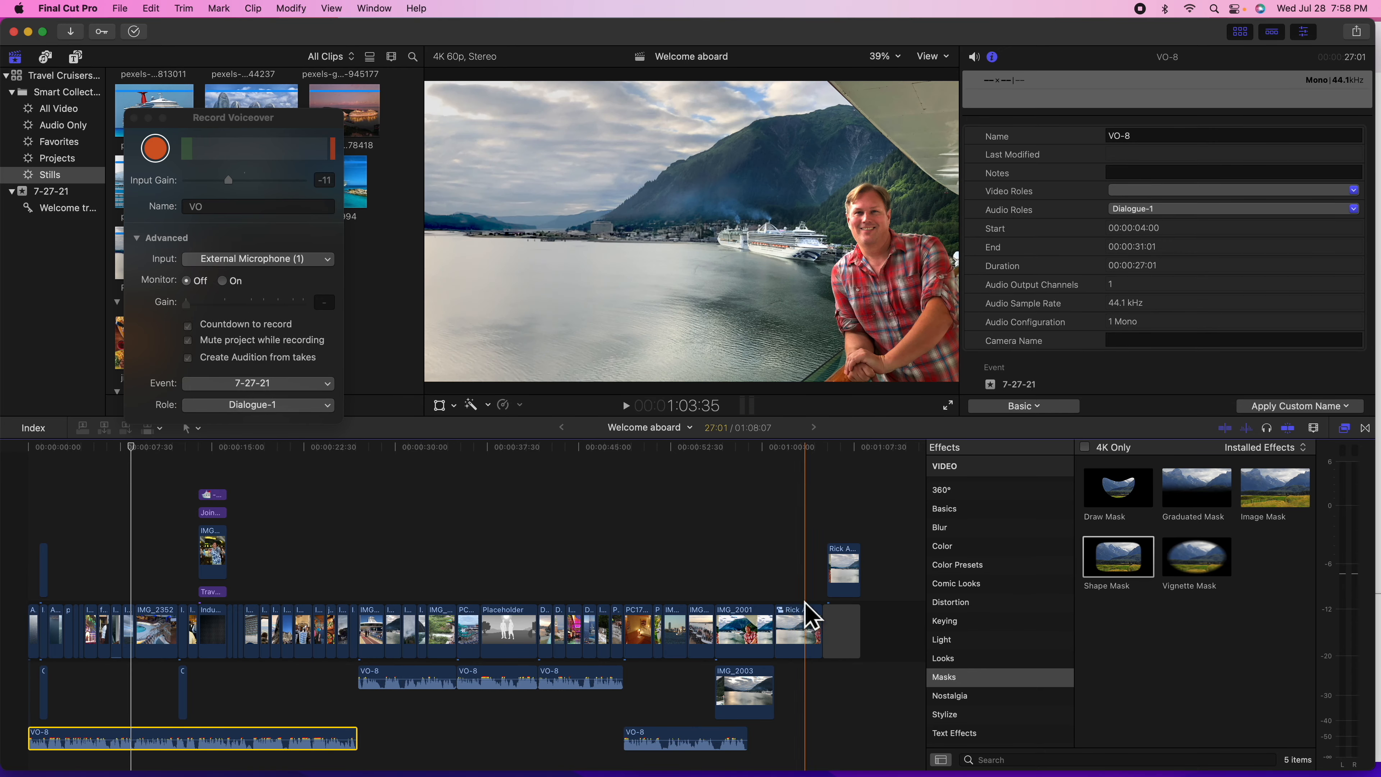
{"action": "left_click", "coordinate": [192, 723]}
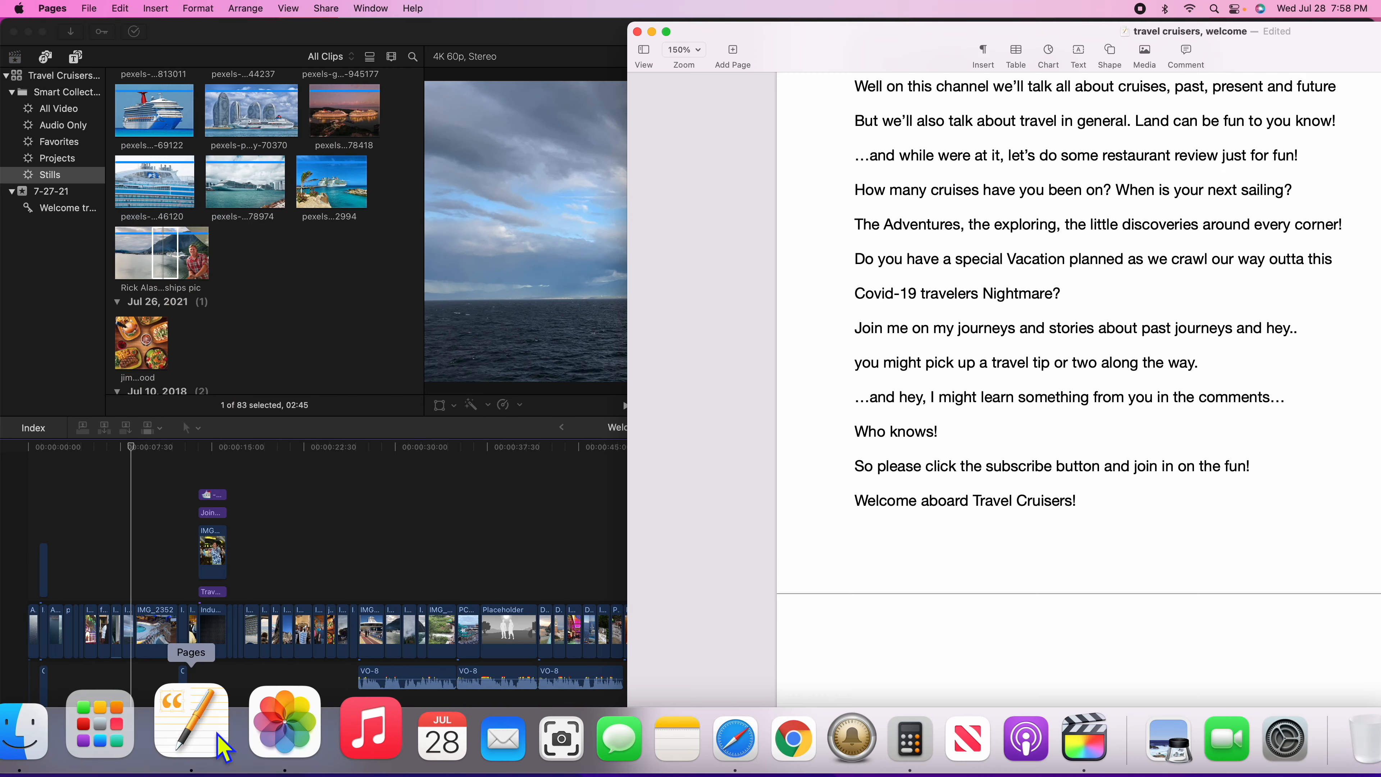
{"action": "scroll", "coordinate": [981, 305], "scroll_direction": "up", "scroll_amount": 5}
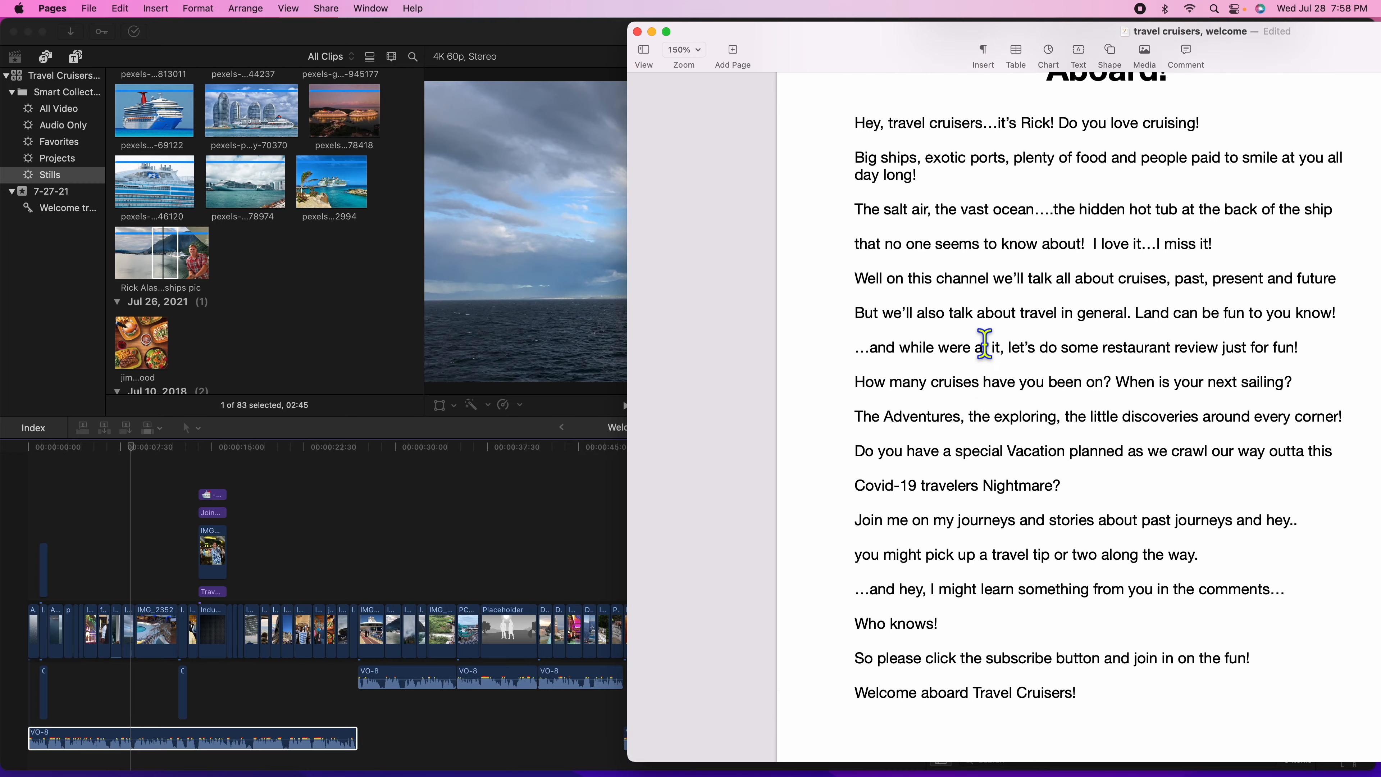
{"action": "scroll", "coordinate": [984, 343], "scroll_direction": "up", "scroll_amount": 1}
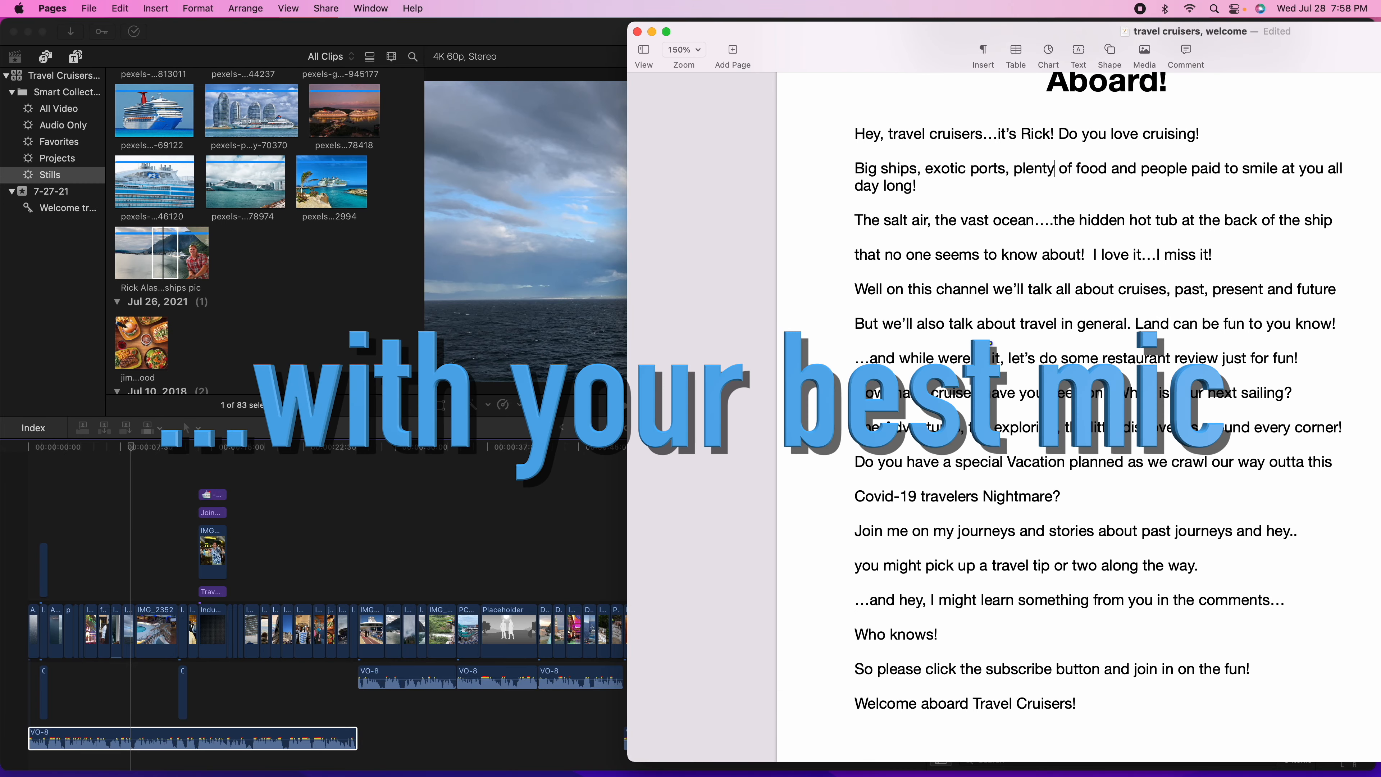
- Switch to Final Cut Pro and trim the end of the PC170871 cabin photo clip in the storyline to a 2:19 duration
{"action": "left_click", "coordinate": [459, 499]}
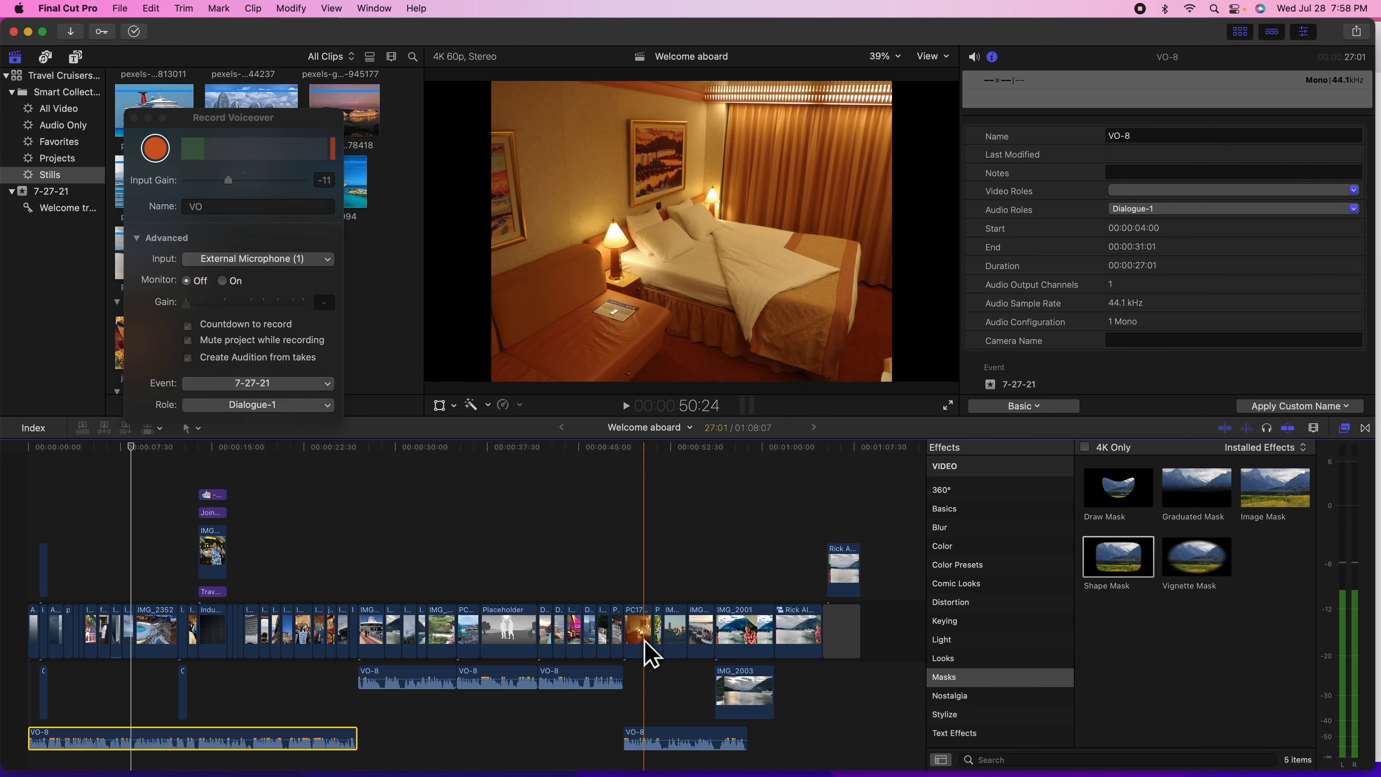
{"action": "mouse_move", "coordinate": [651, 642]}
{"action": "left_mouse_down"}
{"action": "mouse_move", "coordinate": [684, 642]}
{"action": "mouse_move", "coordinate": [650, 642]}
{"action": "left_mouse_up"}
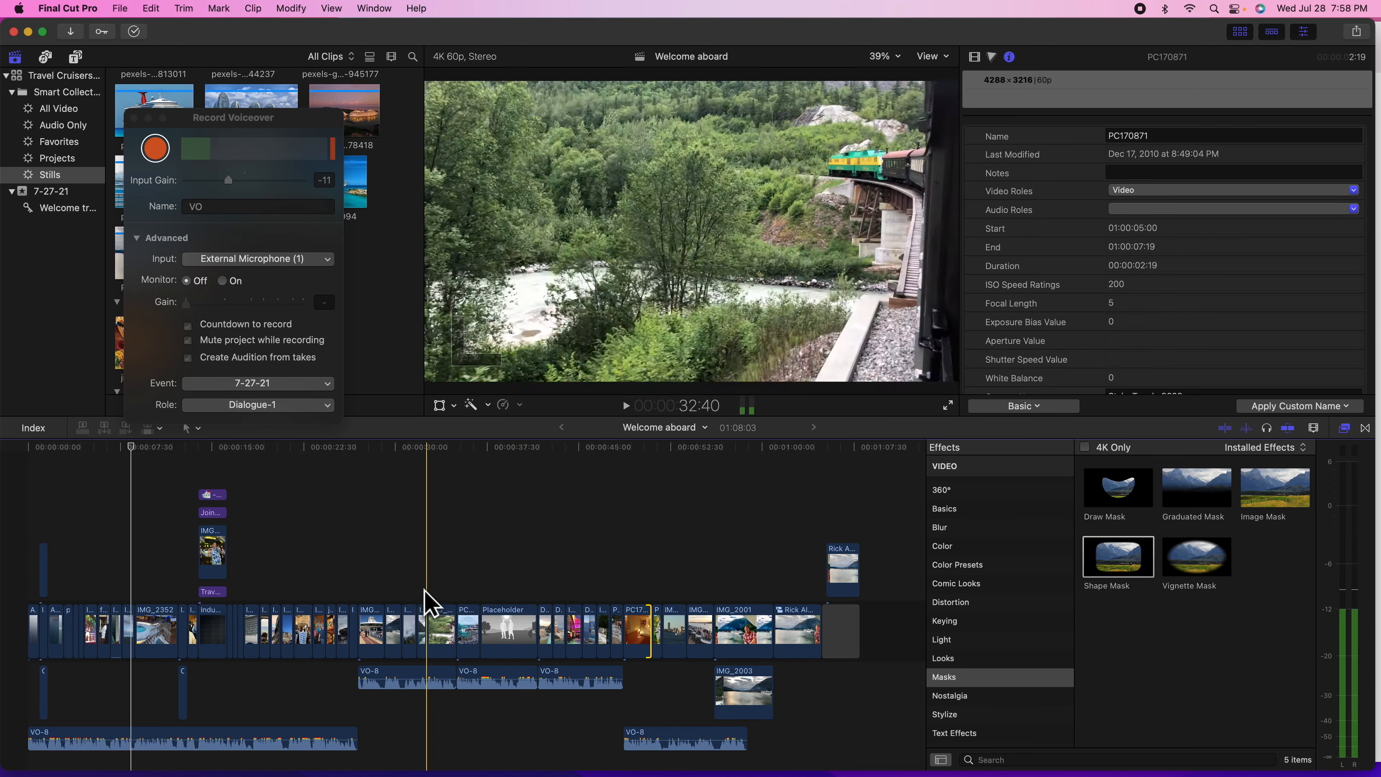